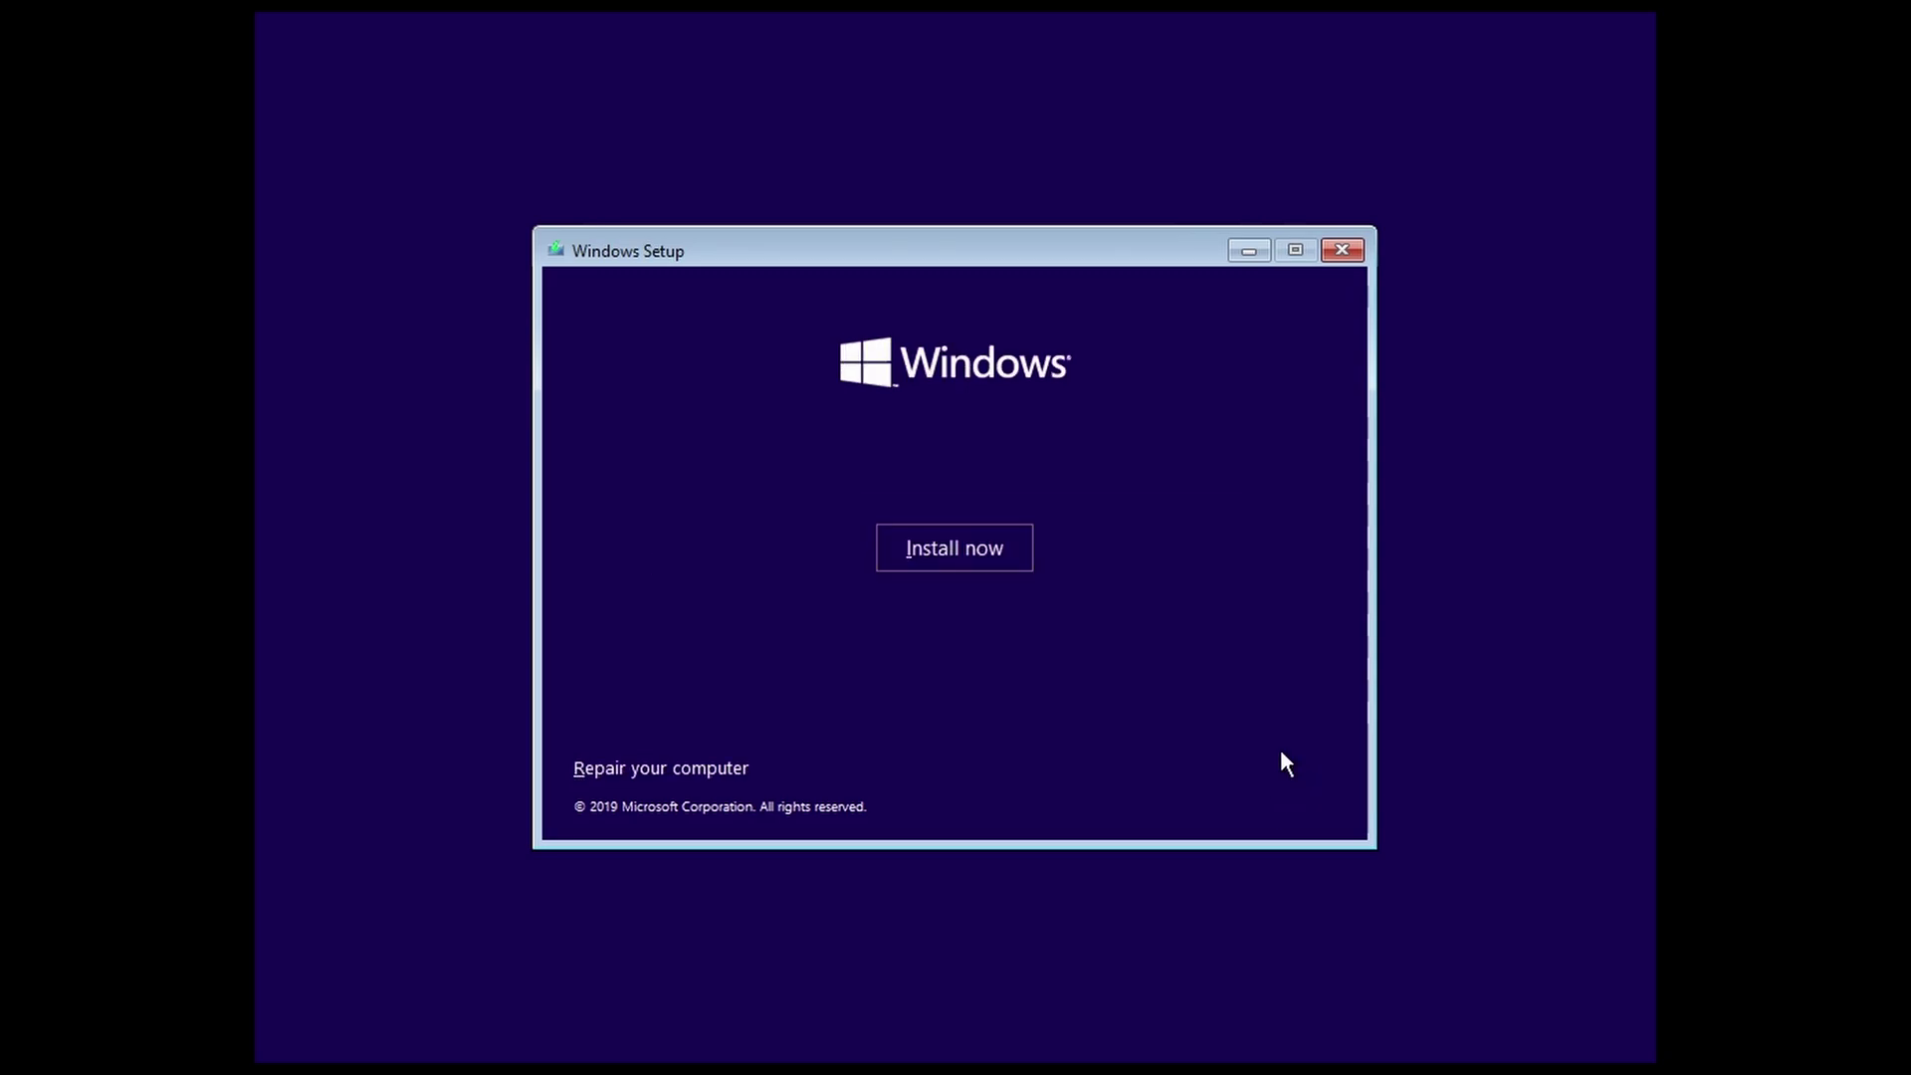
# Step: Start a Custom Windows install on the 60.0 GB unallocated Drive 0 after accepting the license terms
pyautogui.click(997, 559)
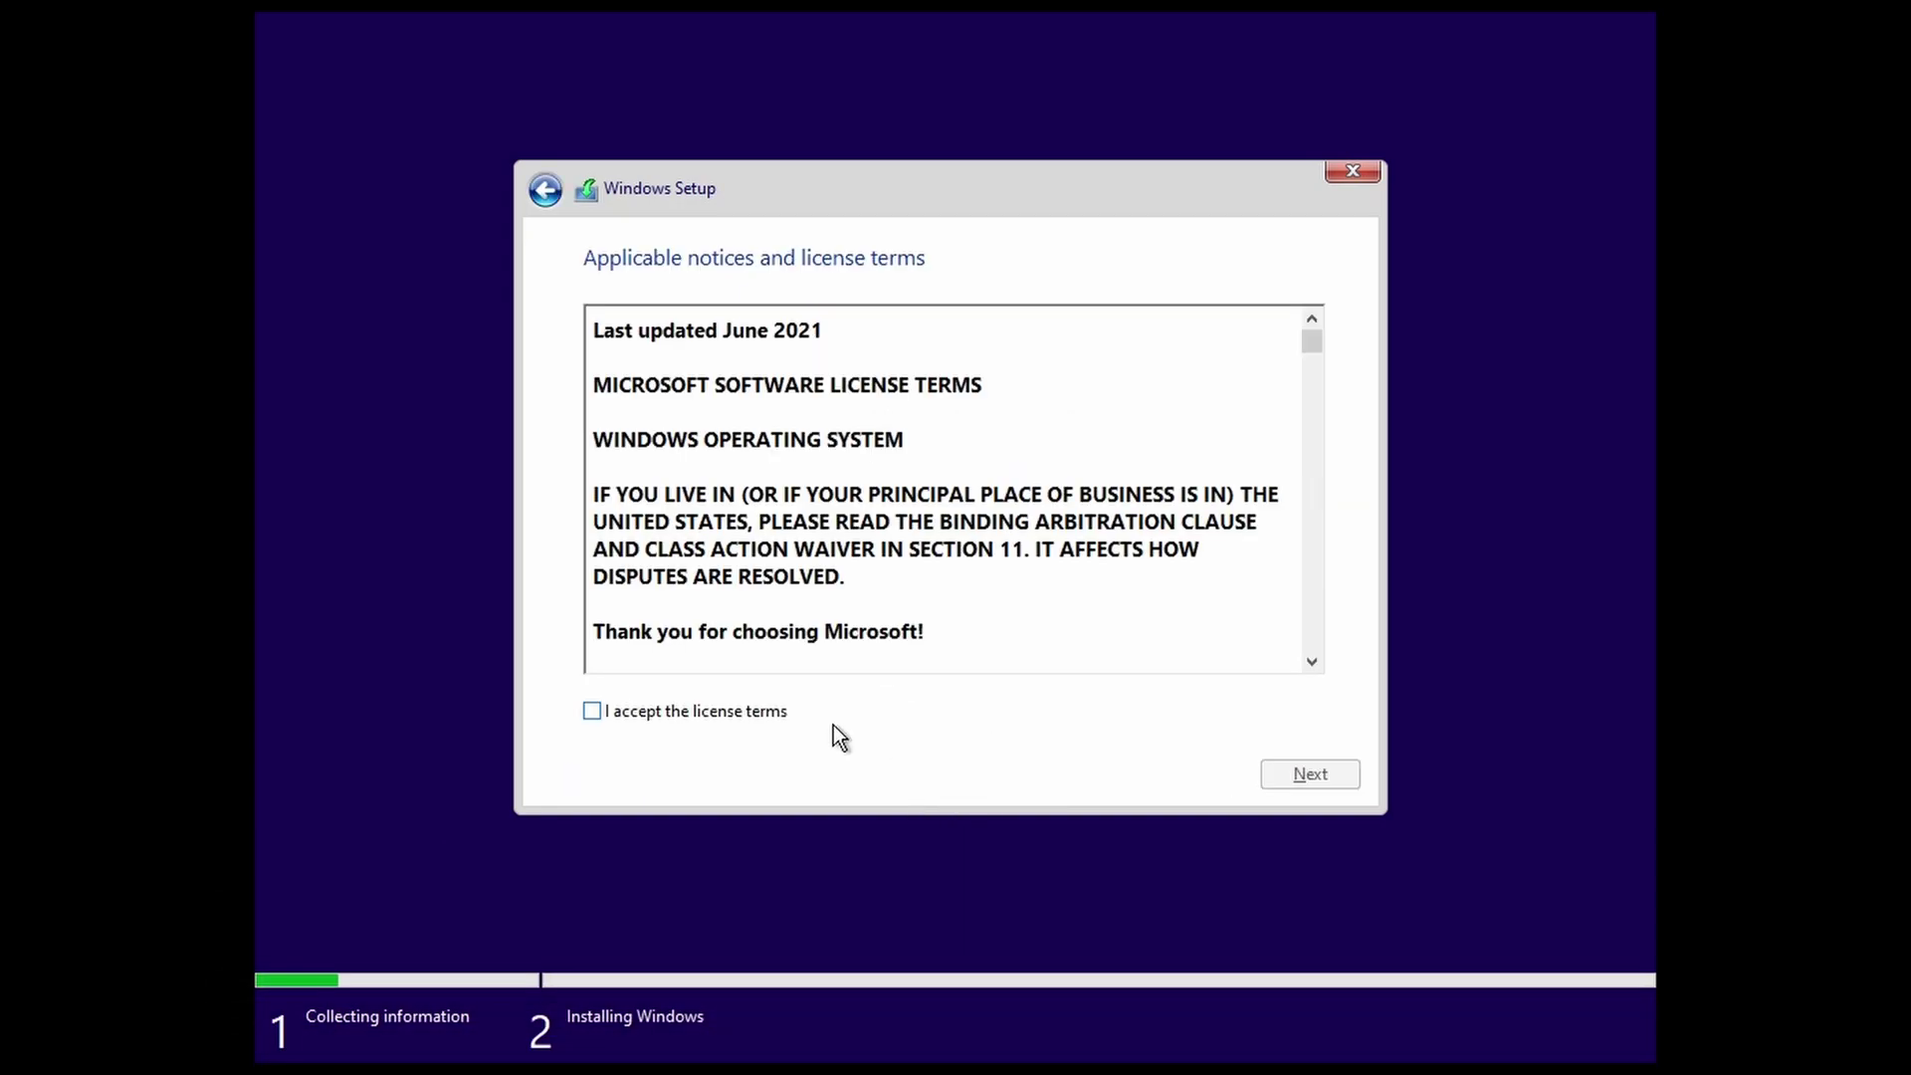
pyautogui.click(727, 708)
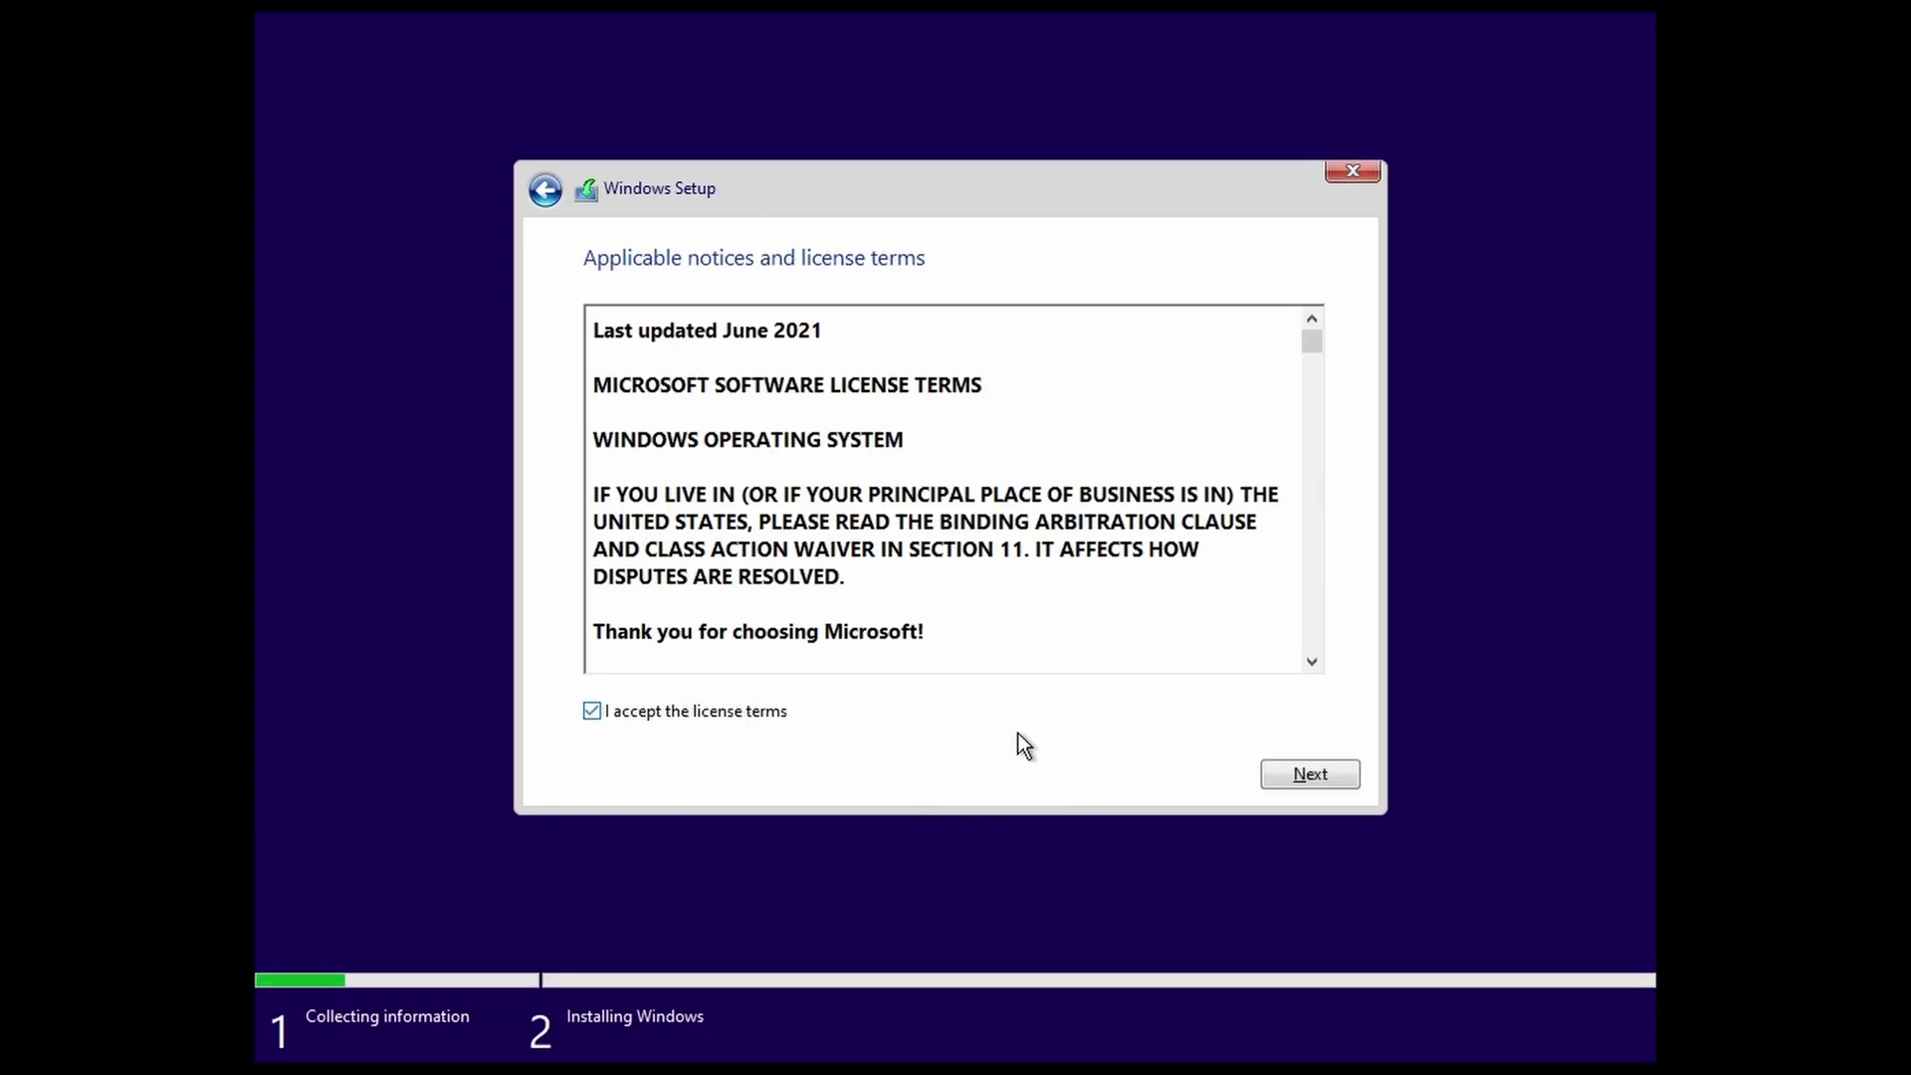
pyautogui.click(1299, 773)
pyautogui.click(936, 544)
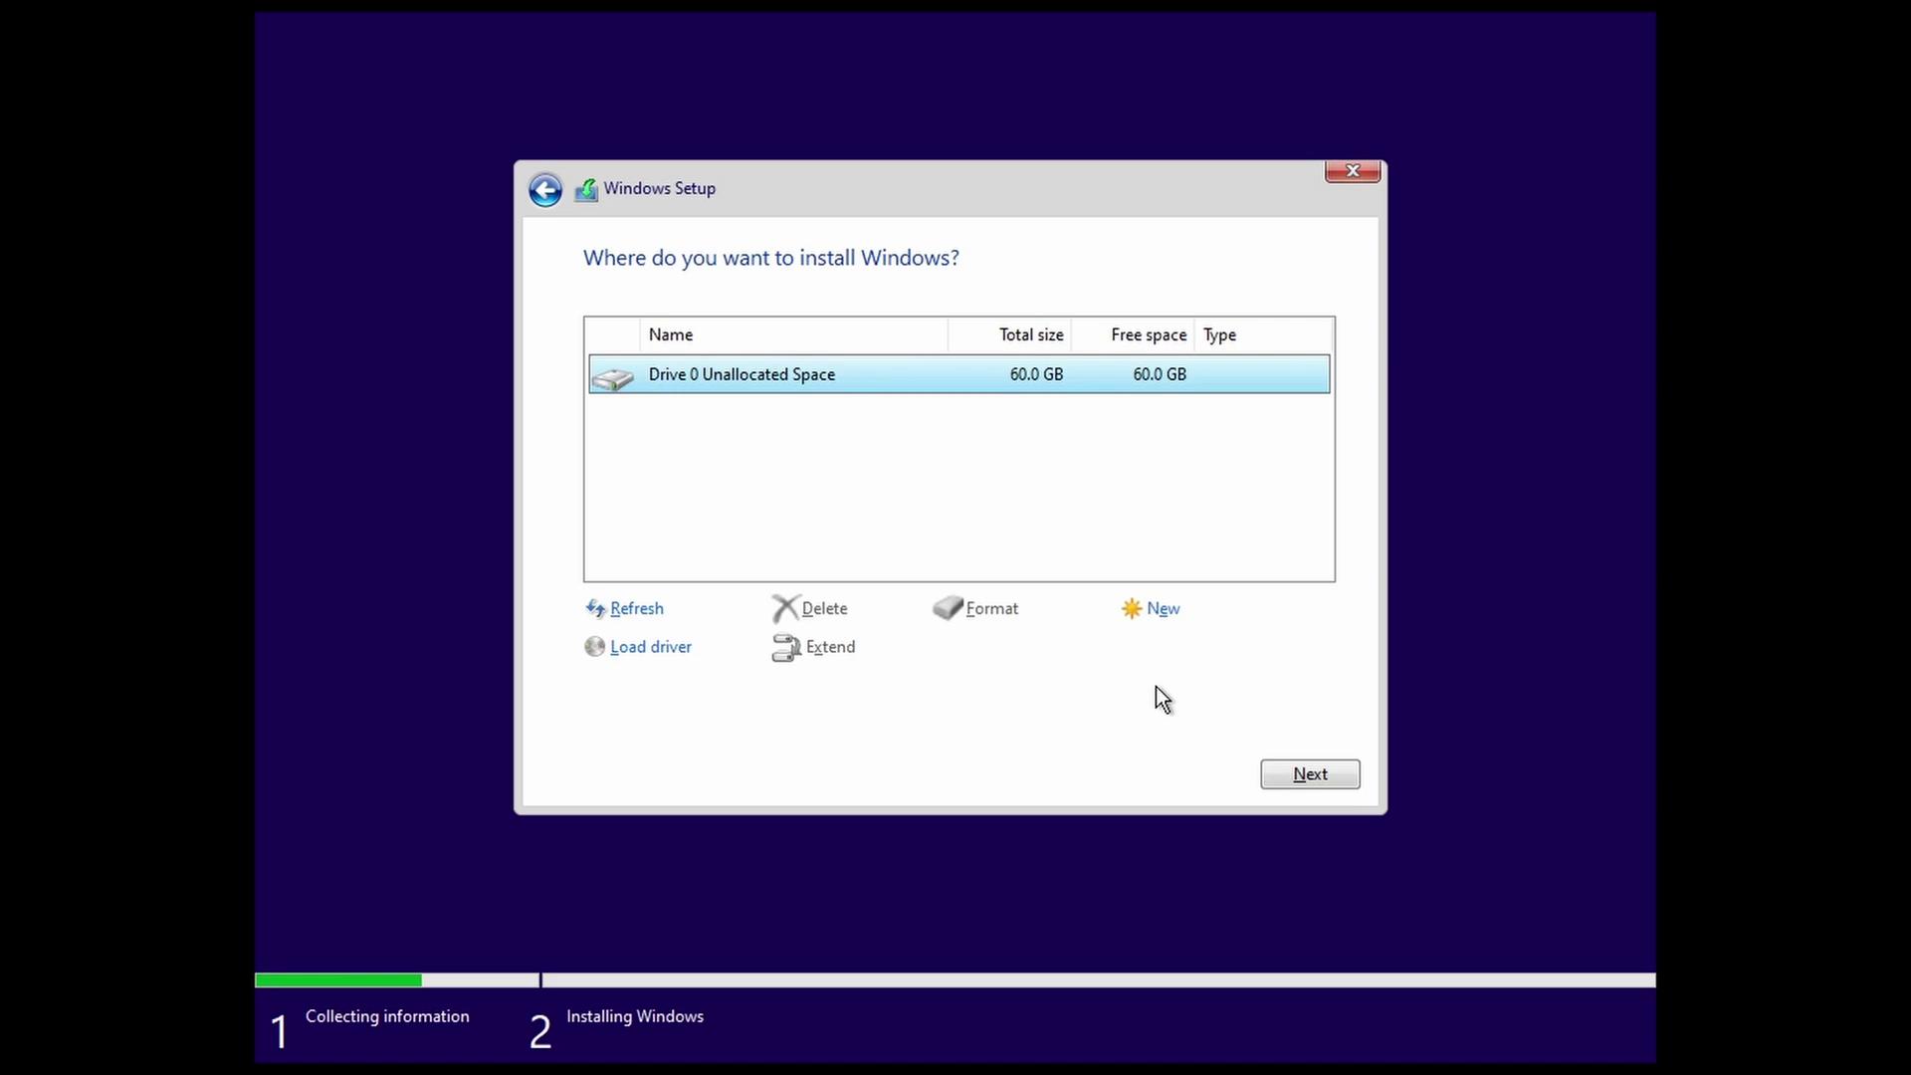
pyautogui.click(1300, 773)
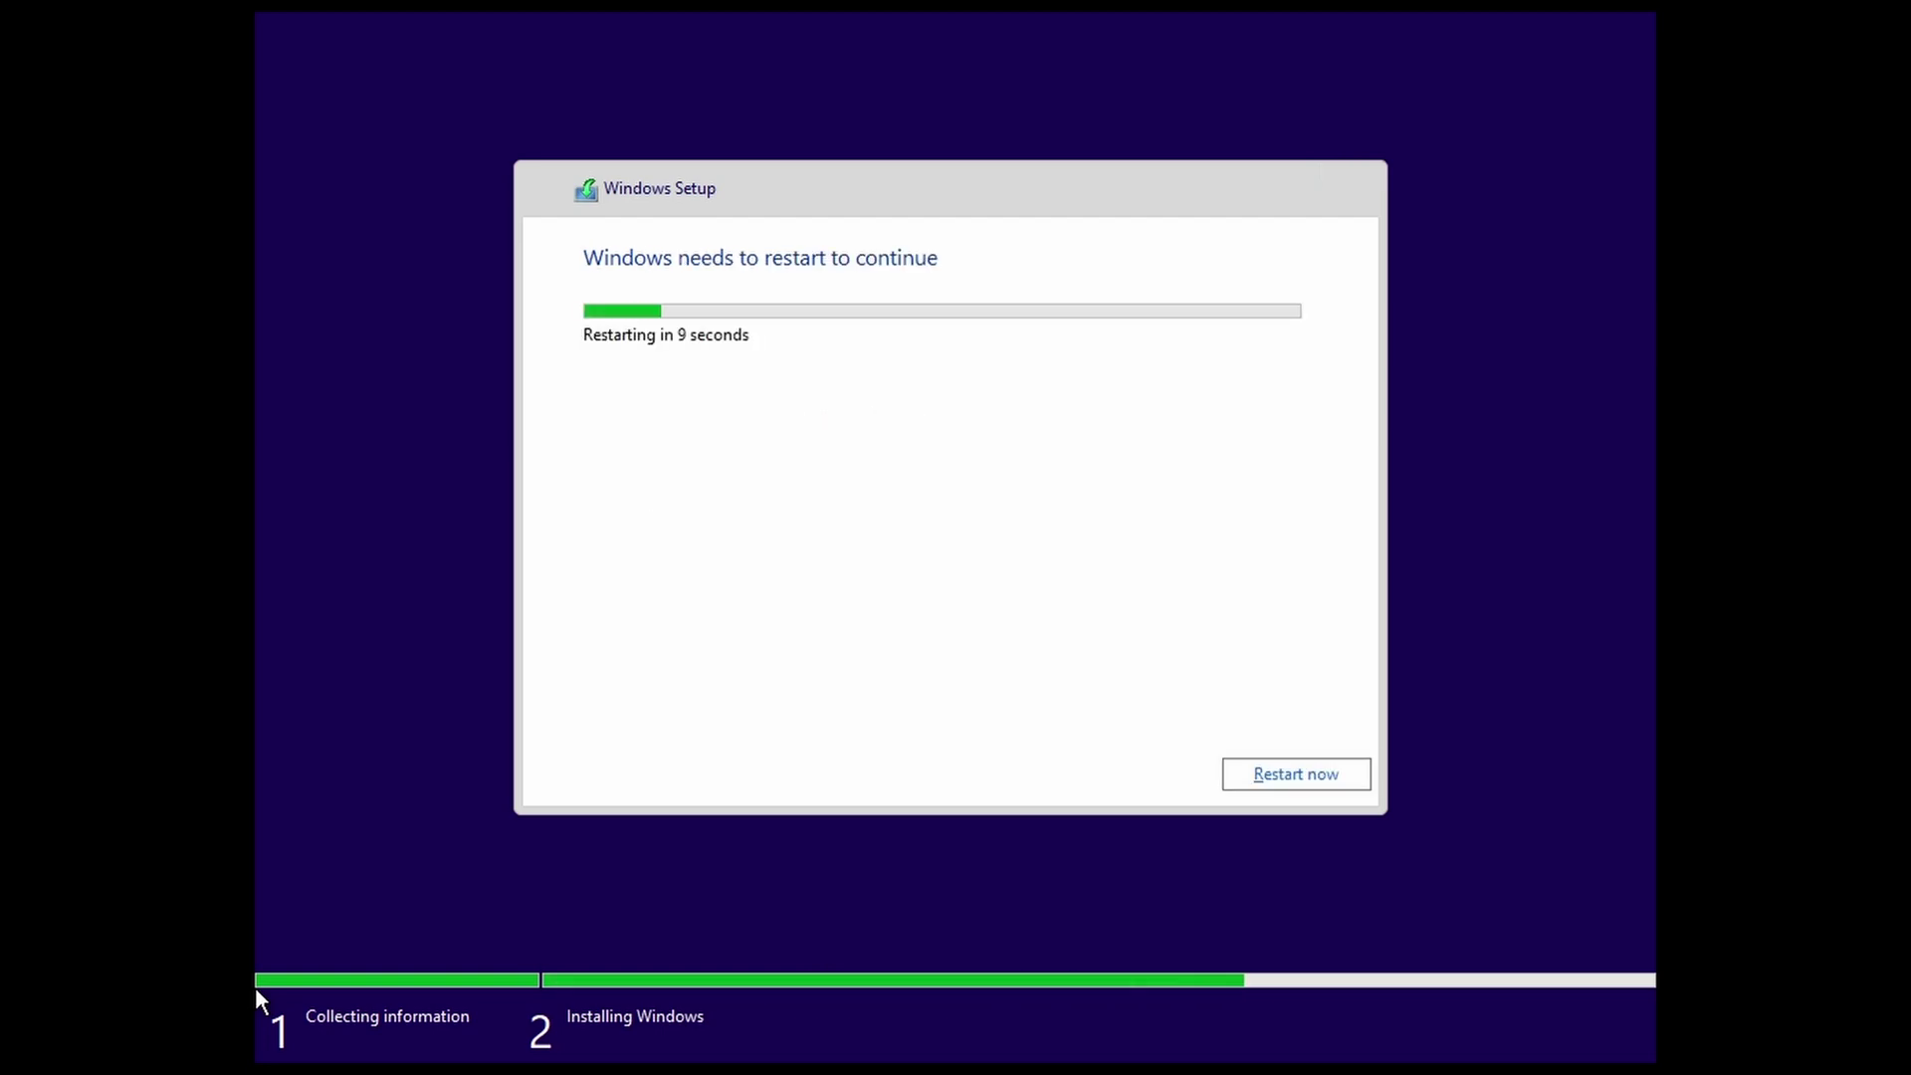
# Step: Restart the machine immediately once the Installing Windows stage completes
pyautogui.click(1314, 786)
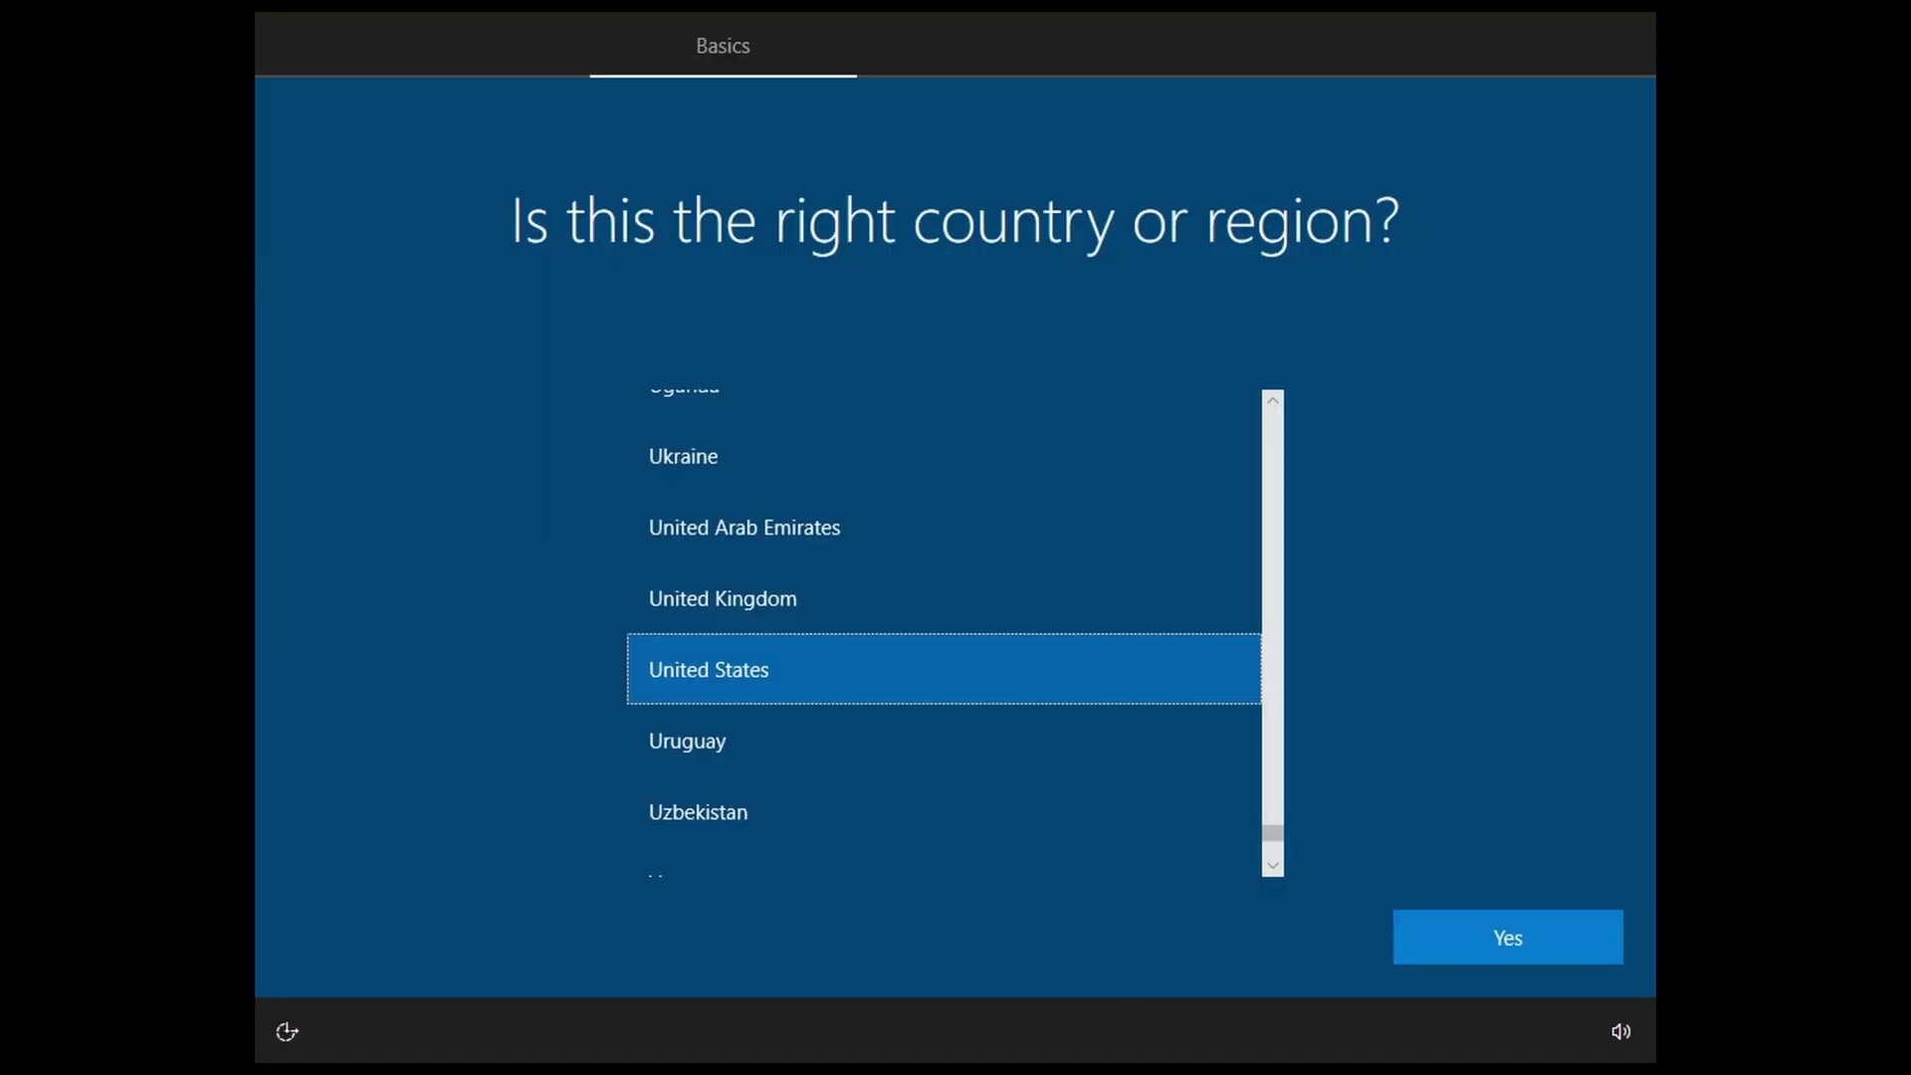
# Step: Confirm United States as the region, keep the suggested keyboard, and skip a second layout
pyautogui.click(1471, 941)
pyautogui.click(1429, 940)
pyautogui.click(1443, 928)
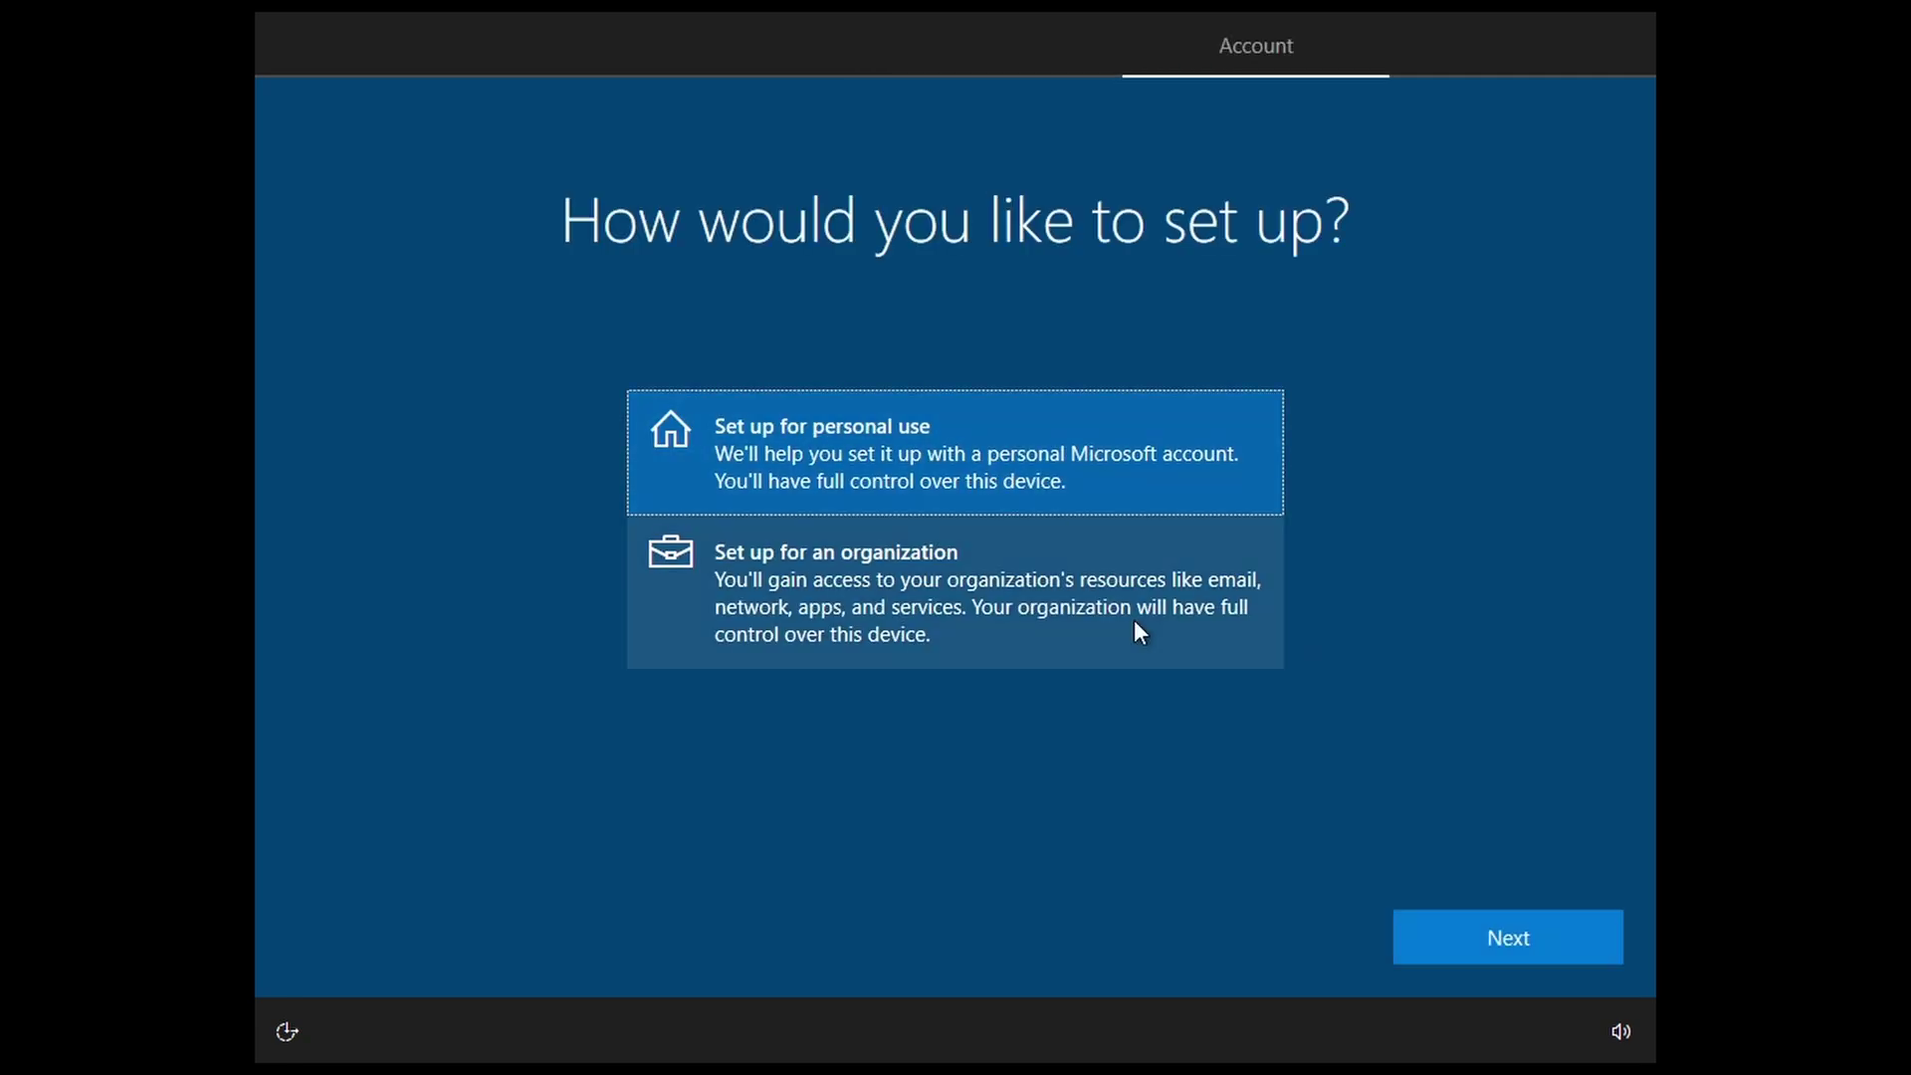
# Step: Choose personal use and sign in with the Microsoft account e-mail and password
pyautogui.press('Return')
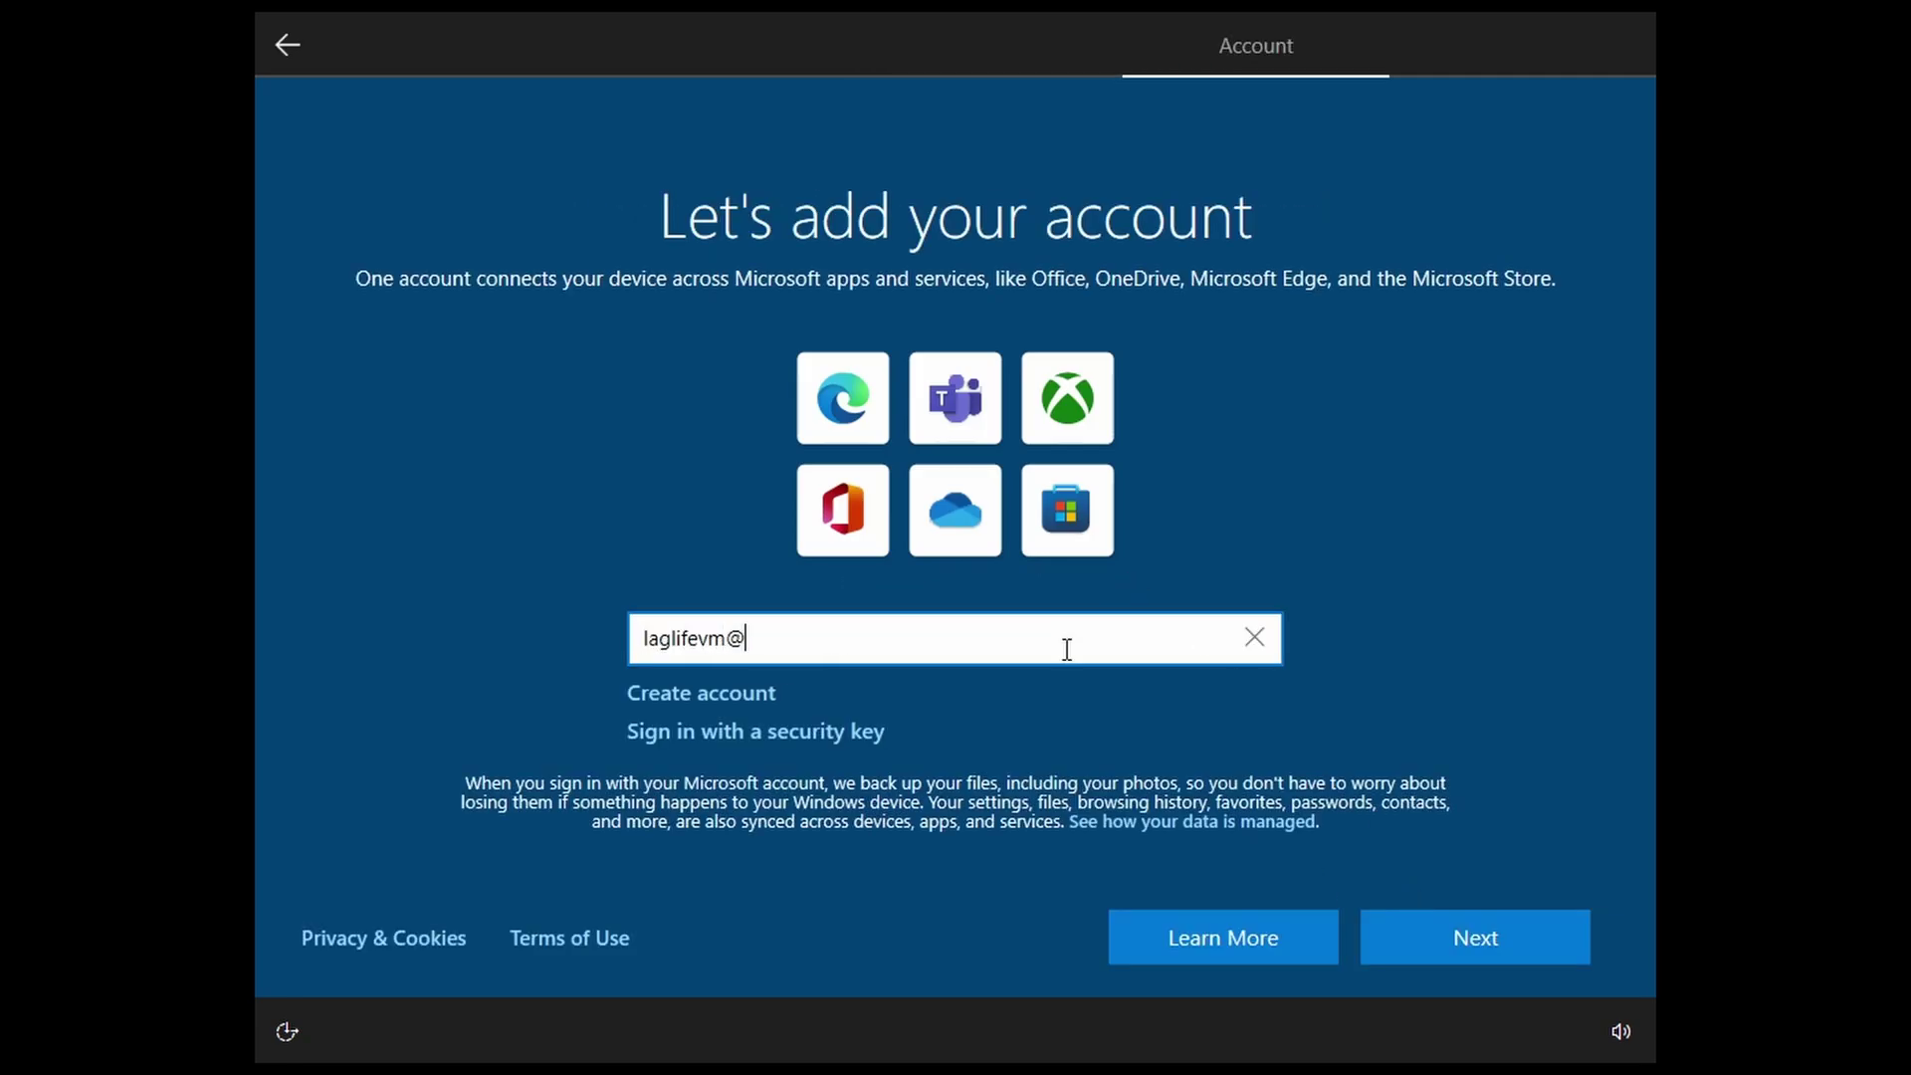
pyautogui.press('Return')
pyautogui.click(845, 491)
pyautogui.write('*********')
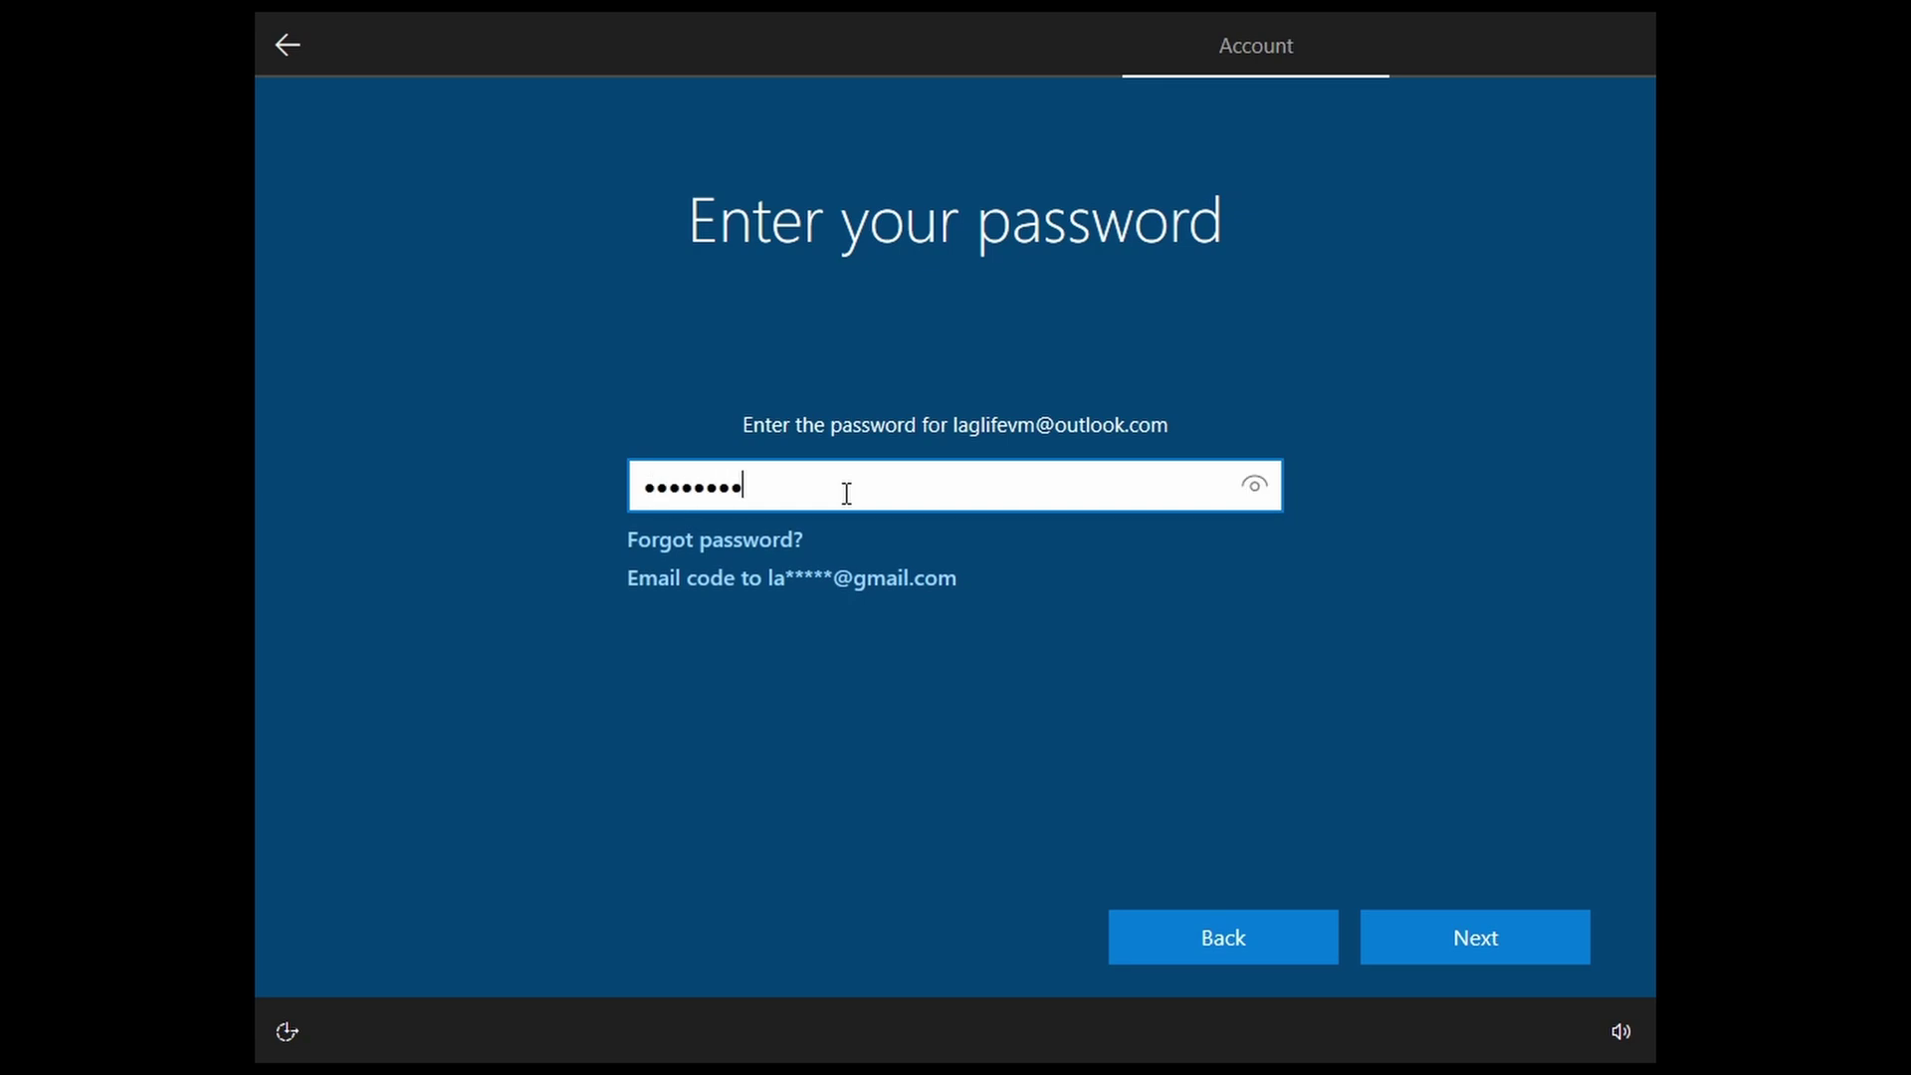
pyautogui.press('Return')
# Step: Skip past the sign-in error and the failed Windows Hello PIN setup
pyautogui.click(1280, 959)
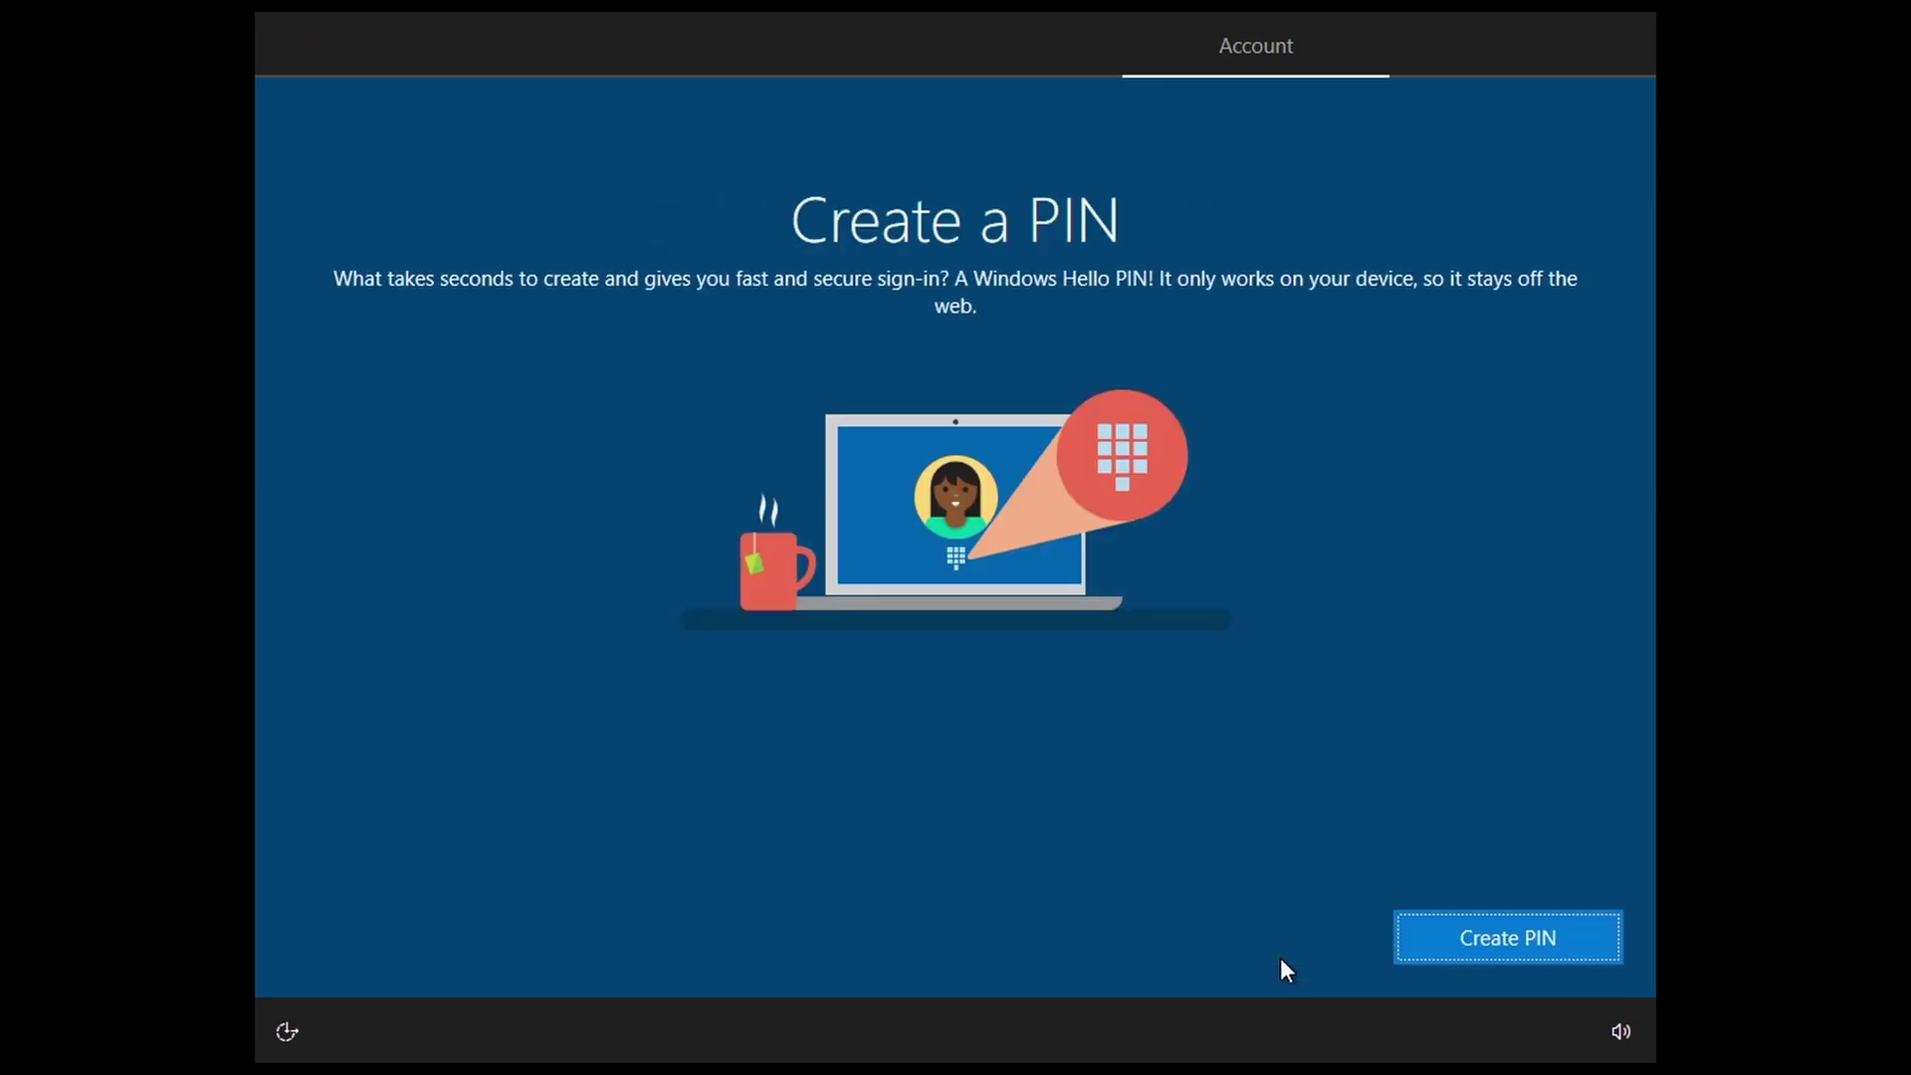
pyautogui.press('Return')
pyautogui.click(374, 934)
# Step: Accept the privacy settings and decline customization, Edge data import and Cortana
pyautogui.scroll(-2, 1497, 948)
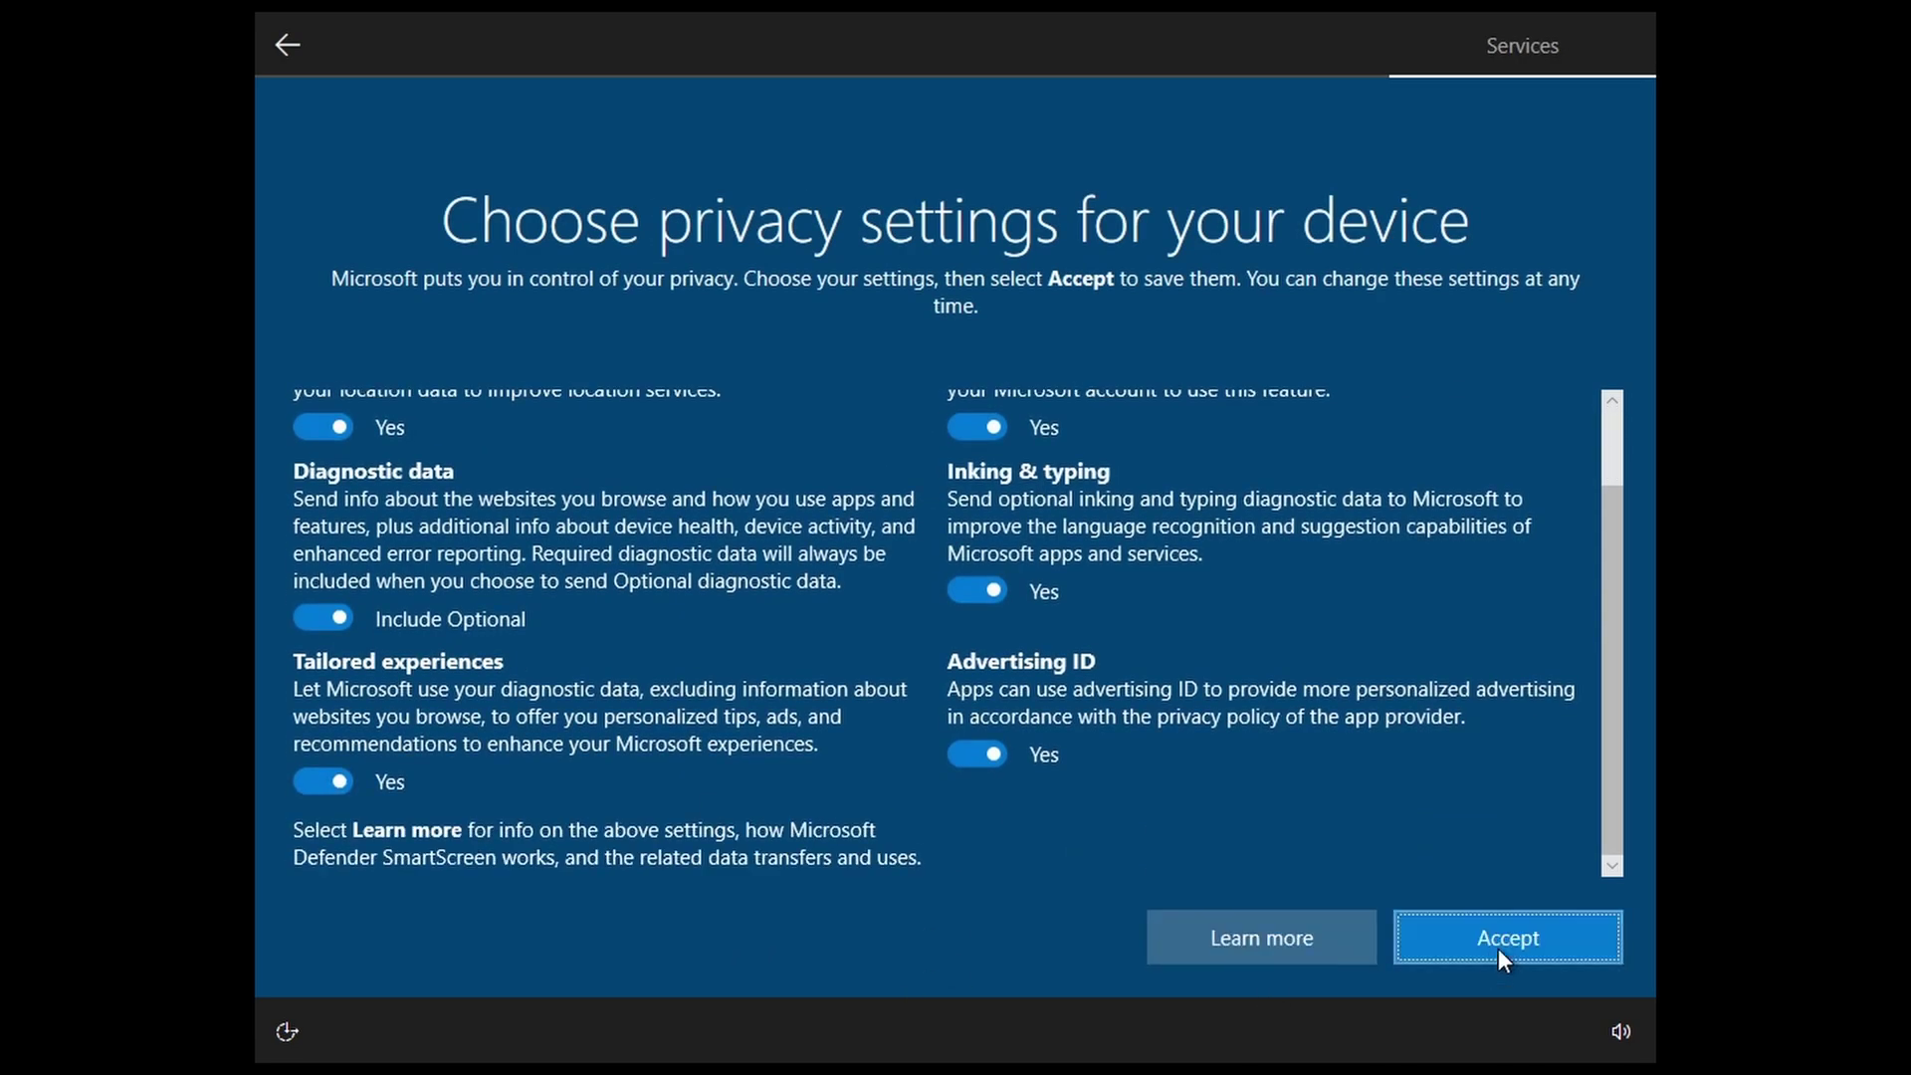
pyautogui.click(1500, 949)
pyautogui.click(1323, 953)
pyautogui.click(1344, 946)
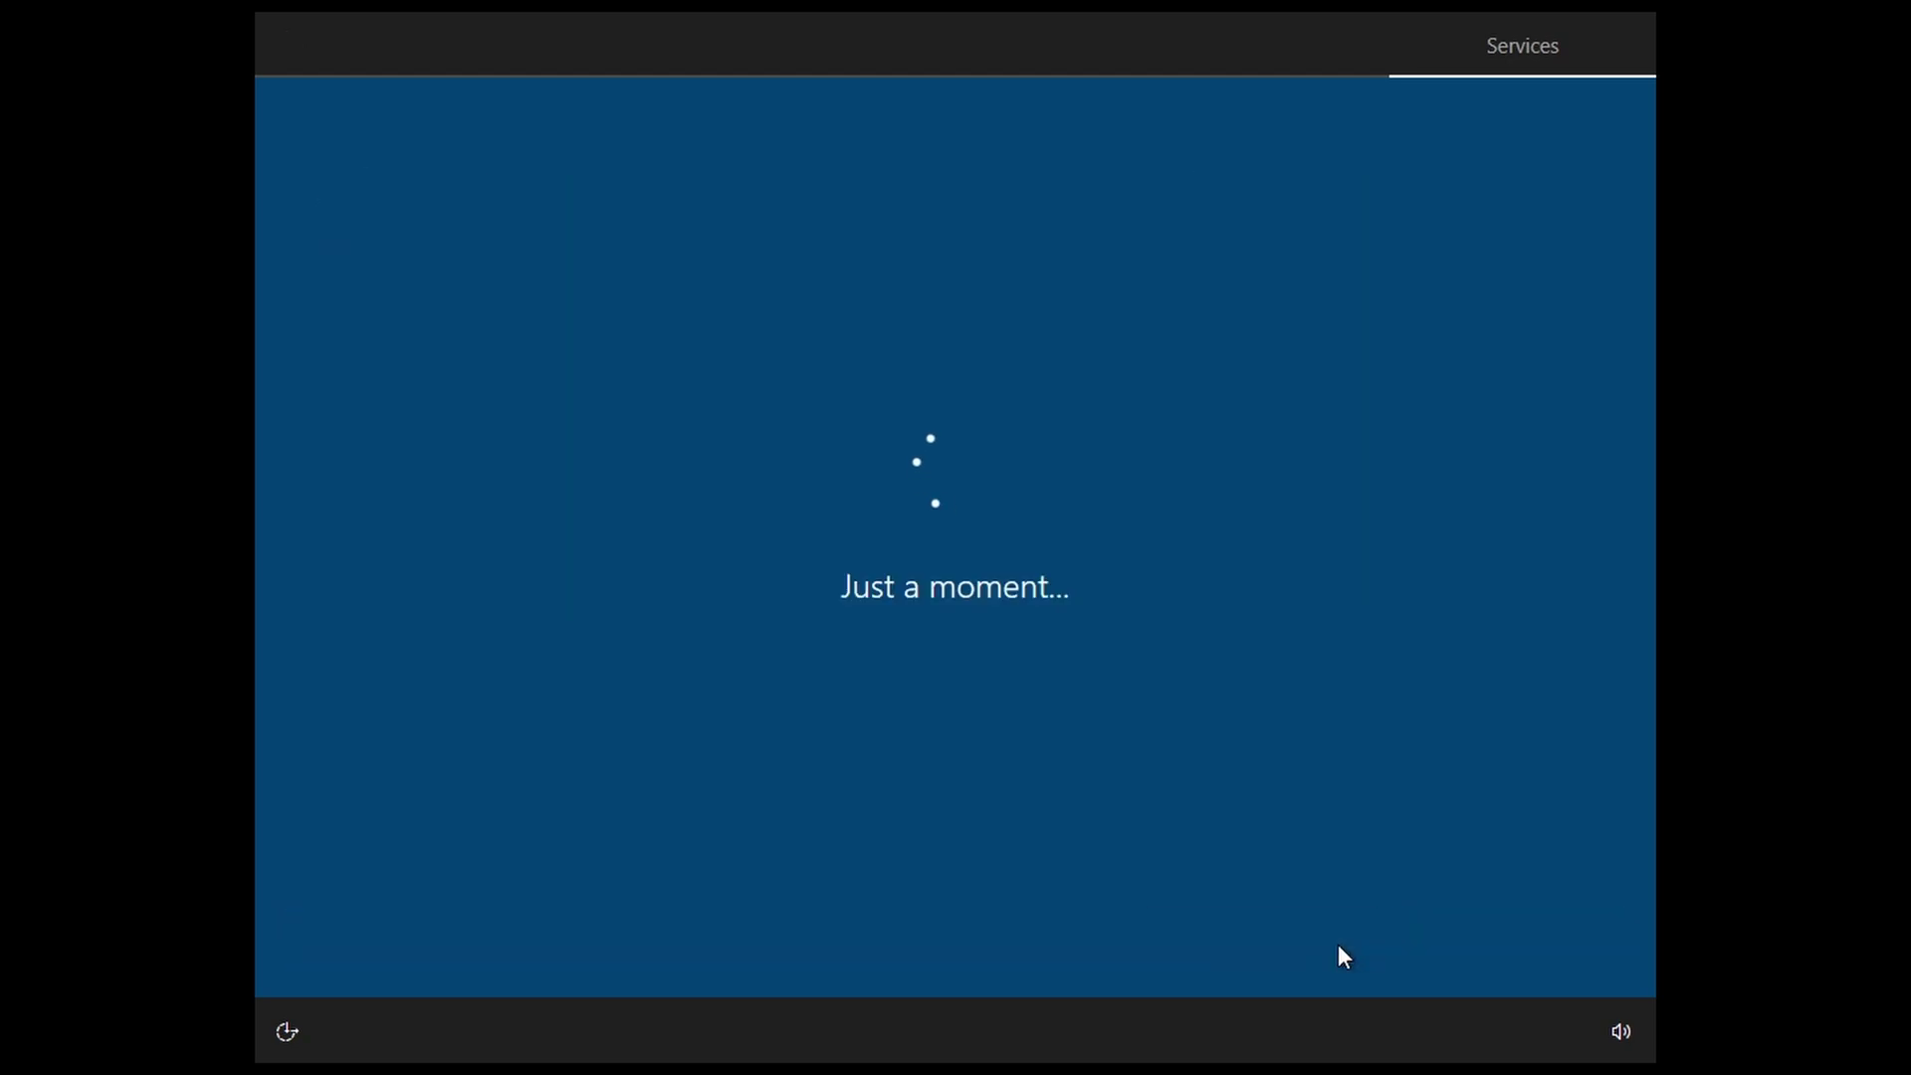
pyautogui.click(1338, 954)
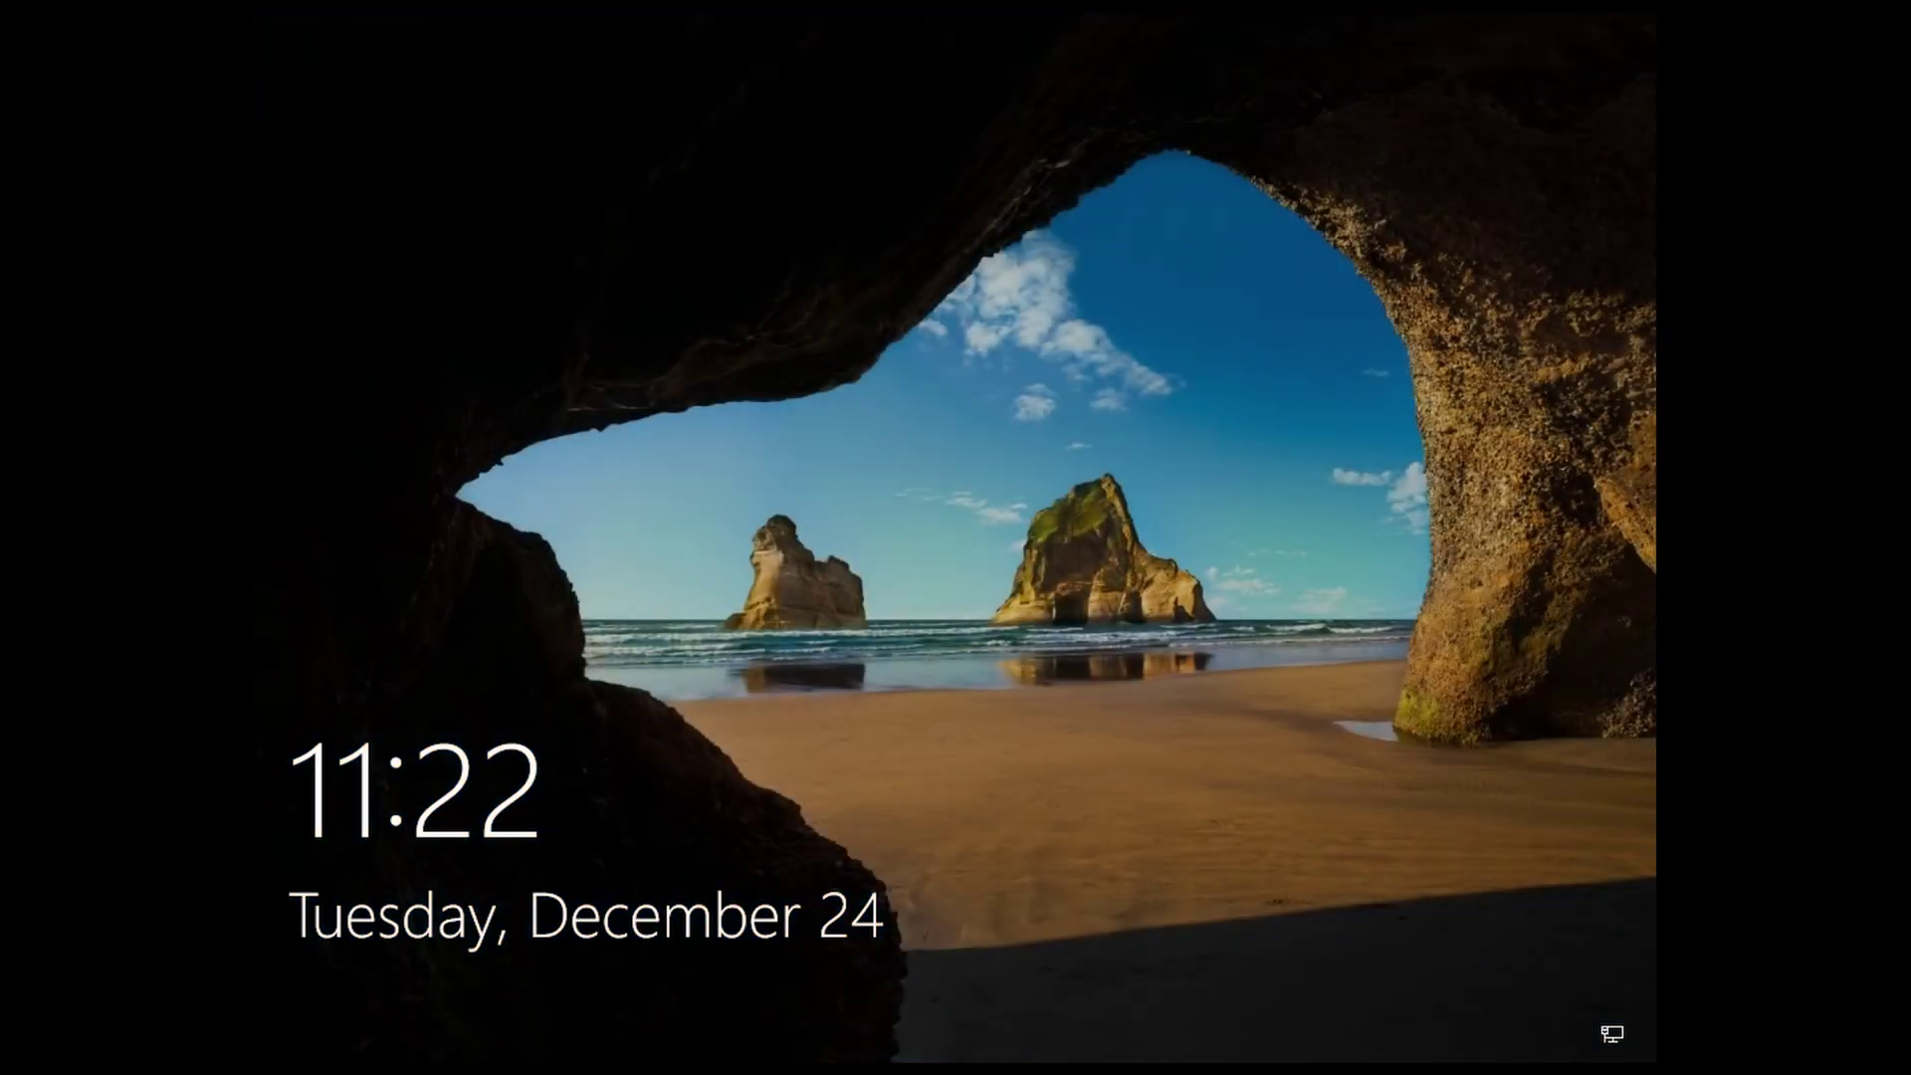
# Step: Unlock the lock screen, enter the account password, and proceed to Create a PIN
pyautogui.click(970, 797)
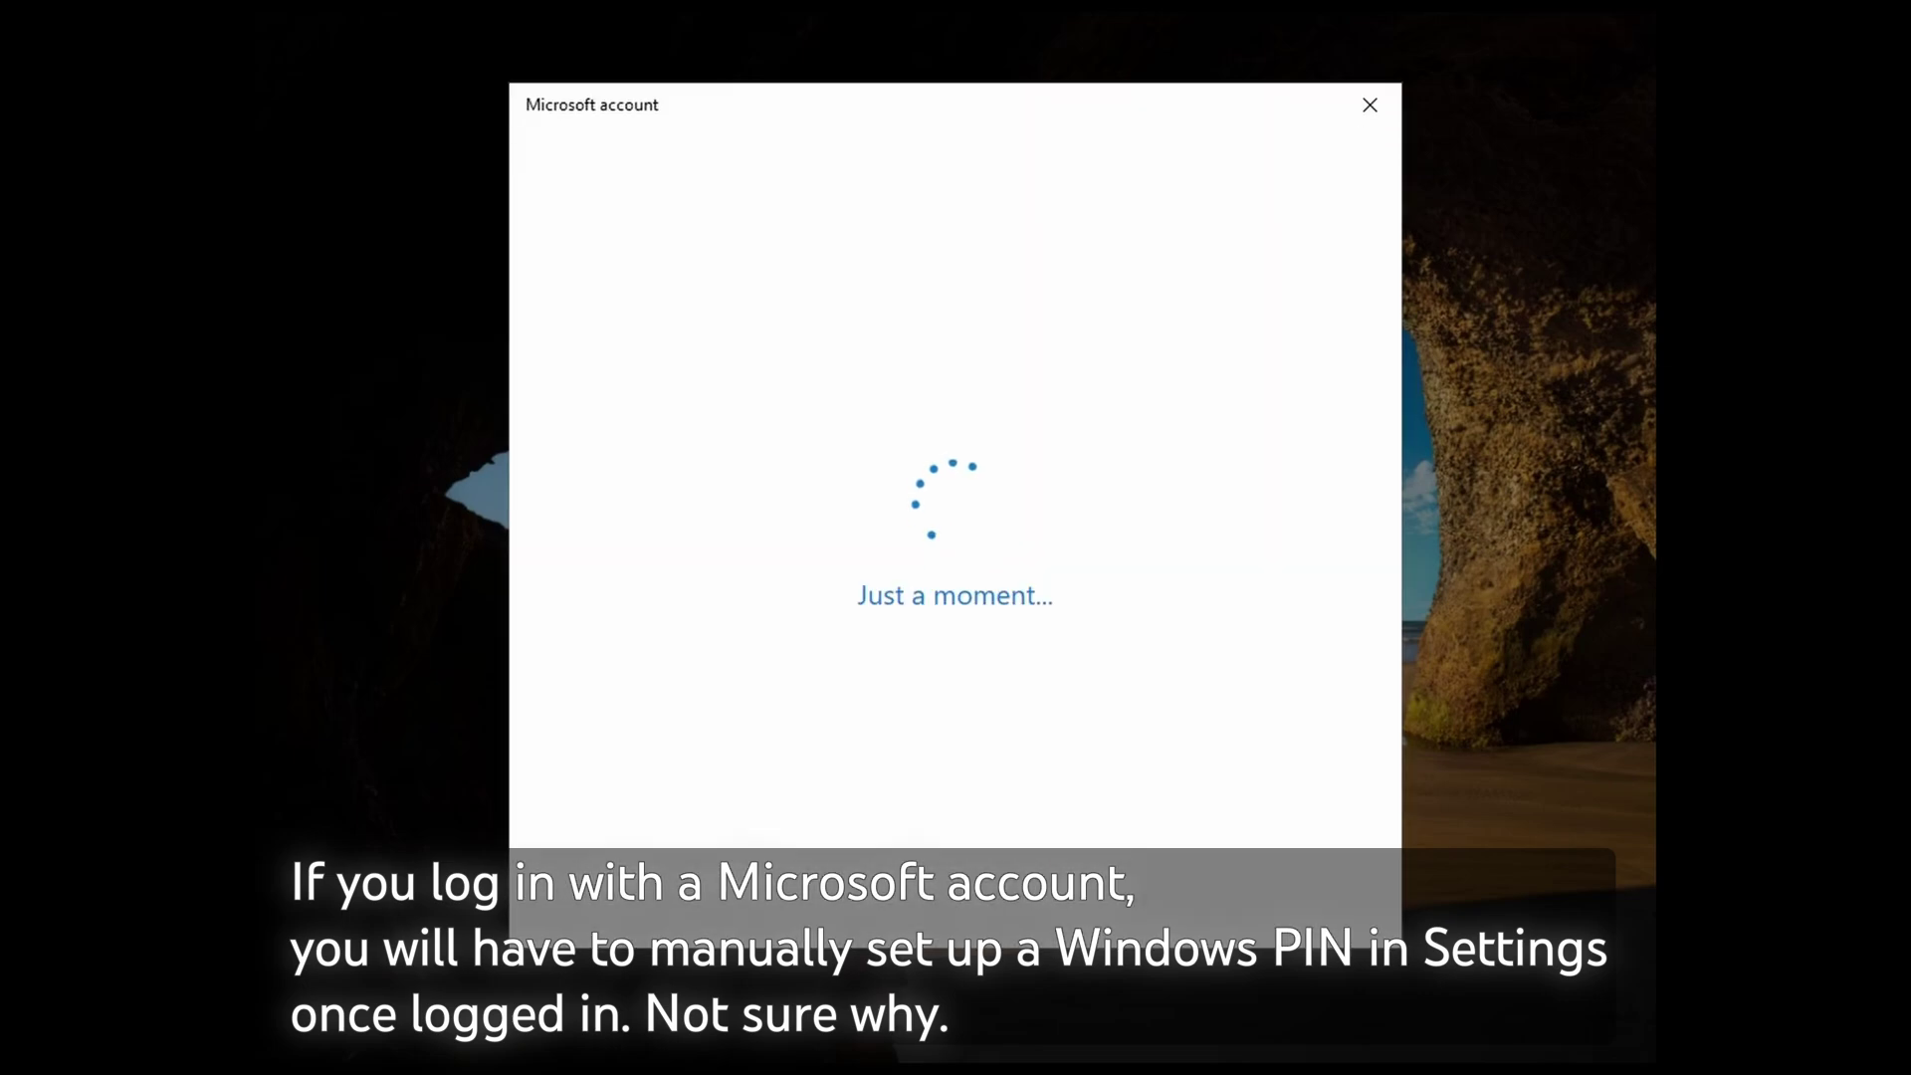
pyautogui.write('********')
pyautogui.press('Return')
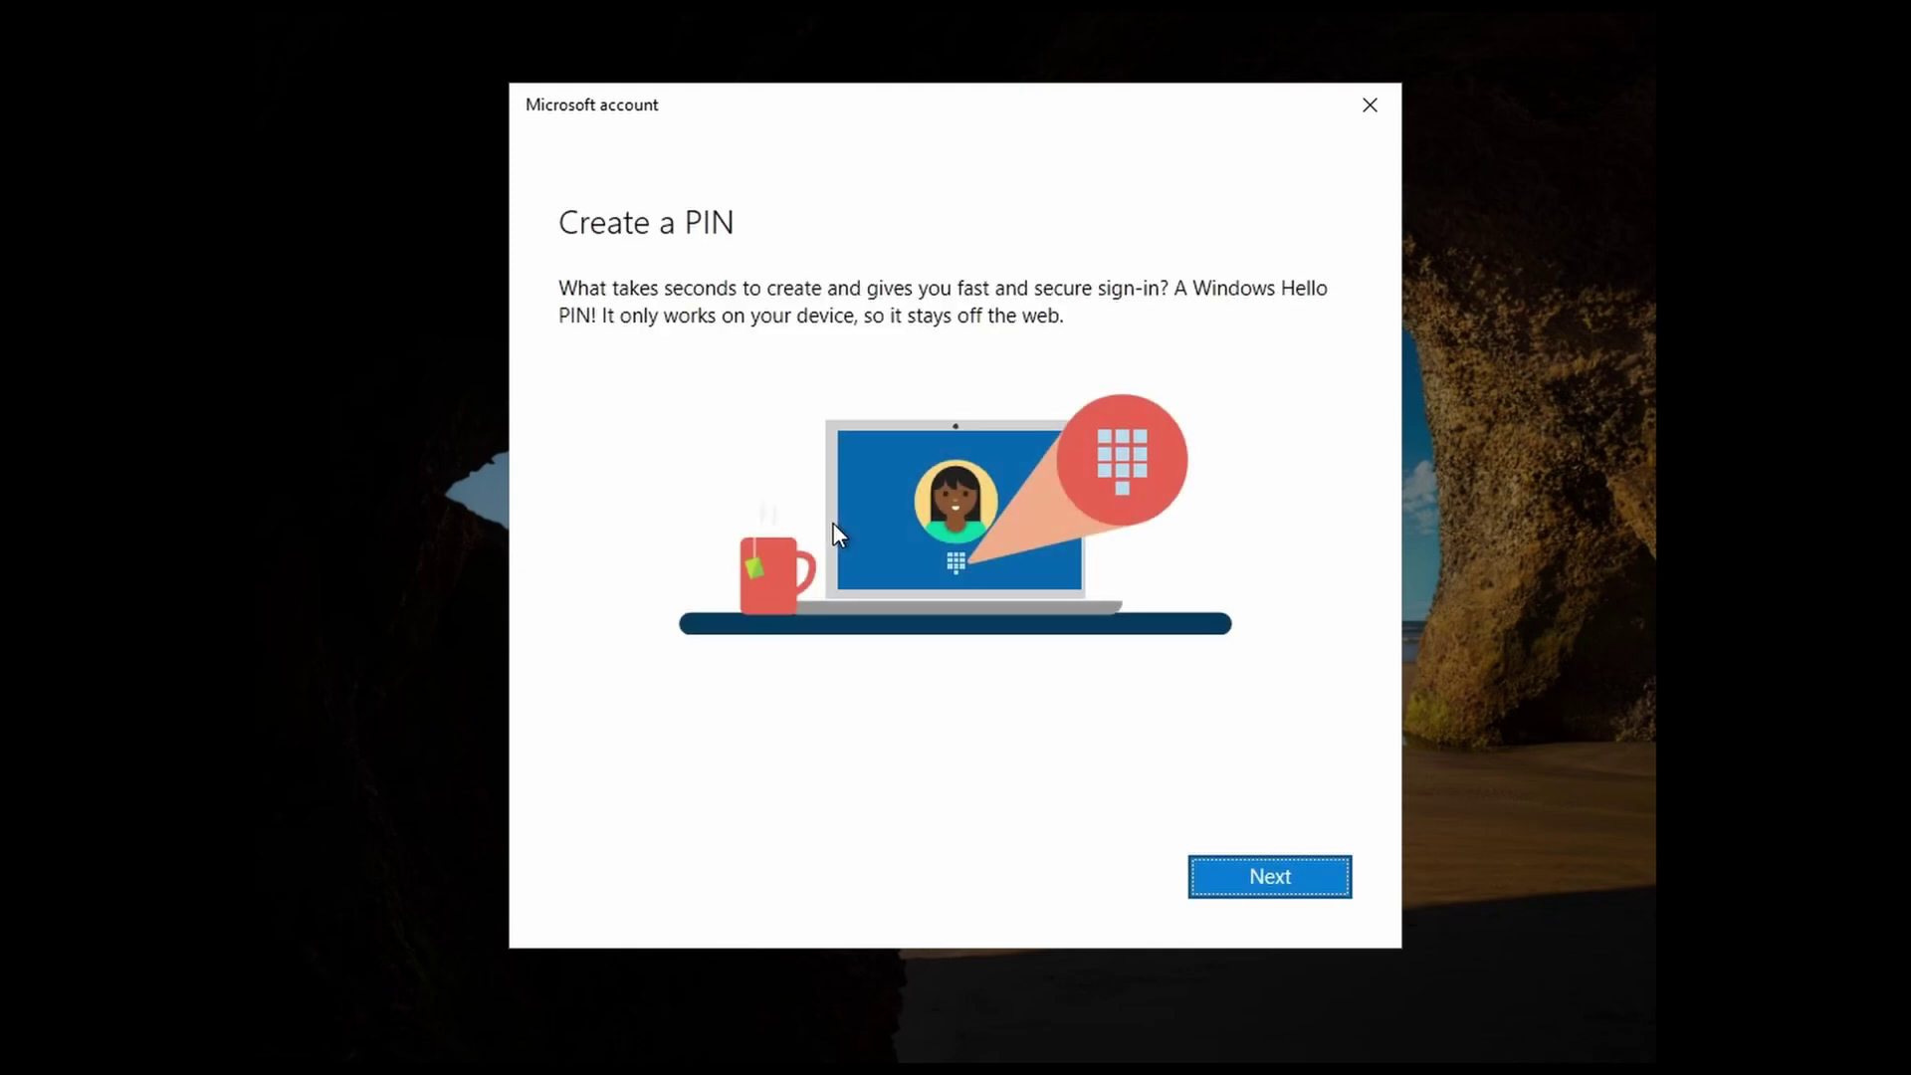
pyautogui.click(1276, 872)
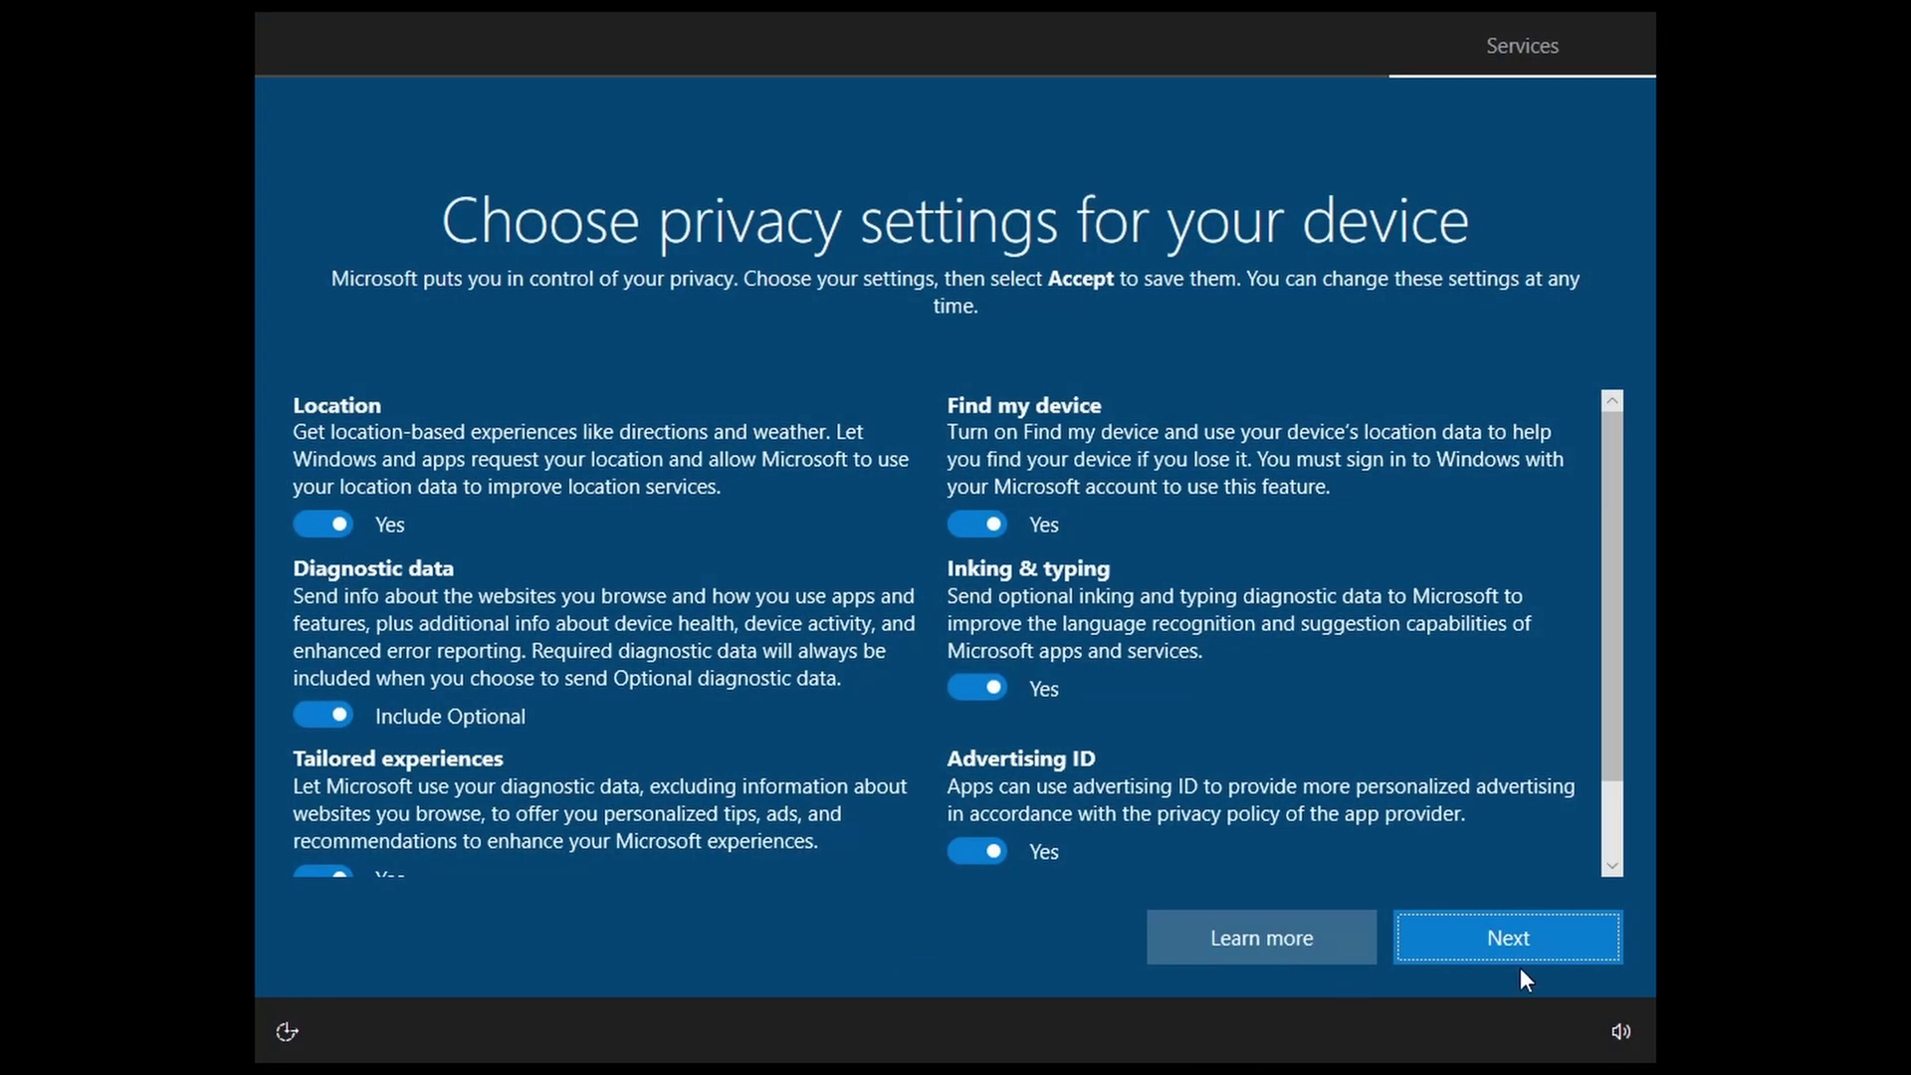
# Step: Accept the remaining privacy settings and allow both pending permission prompts on the desktop
pyautogui.click(1520, 945)
pyautogui.click(1521, 945)
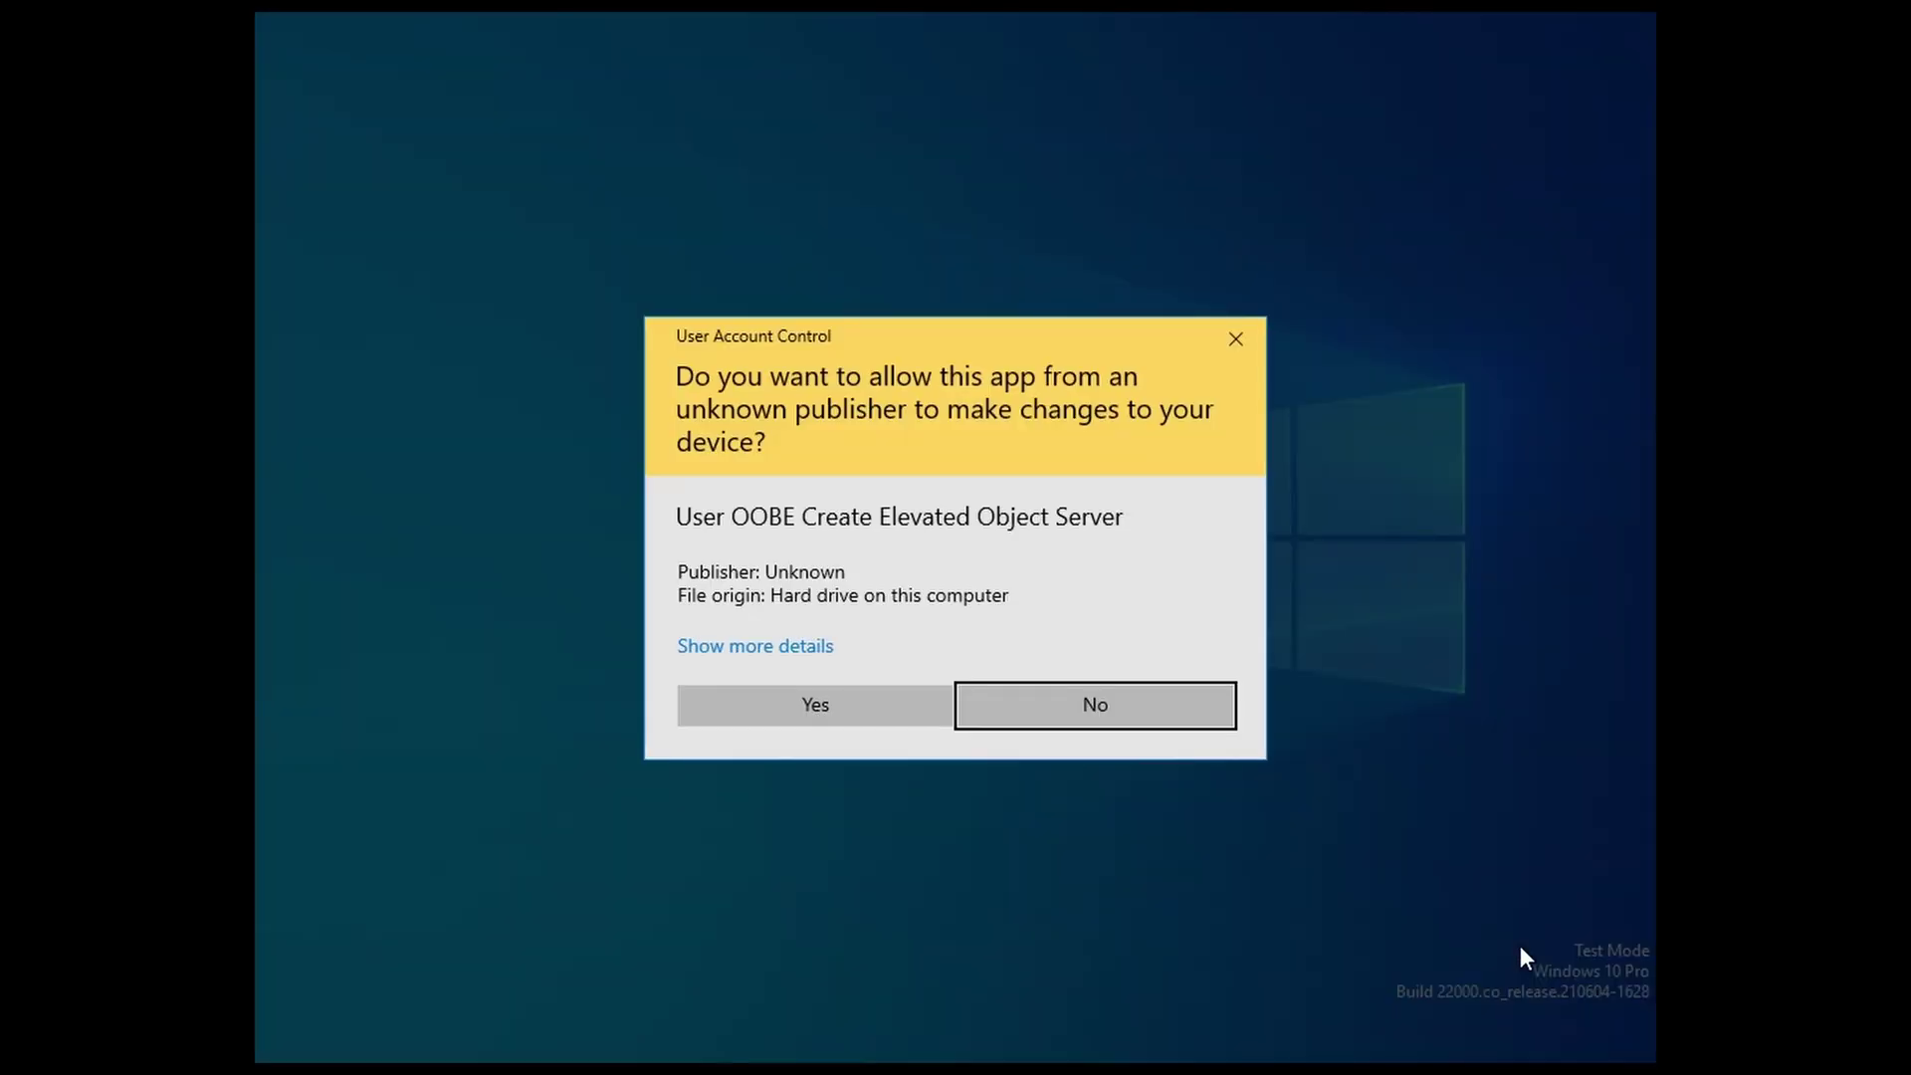
pyautogui.click(889, 715)
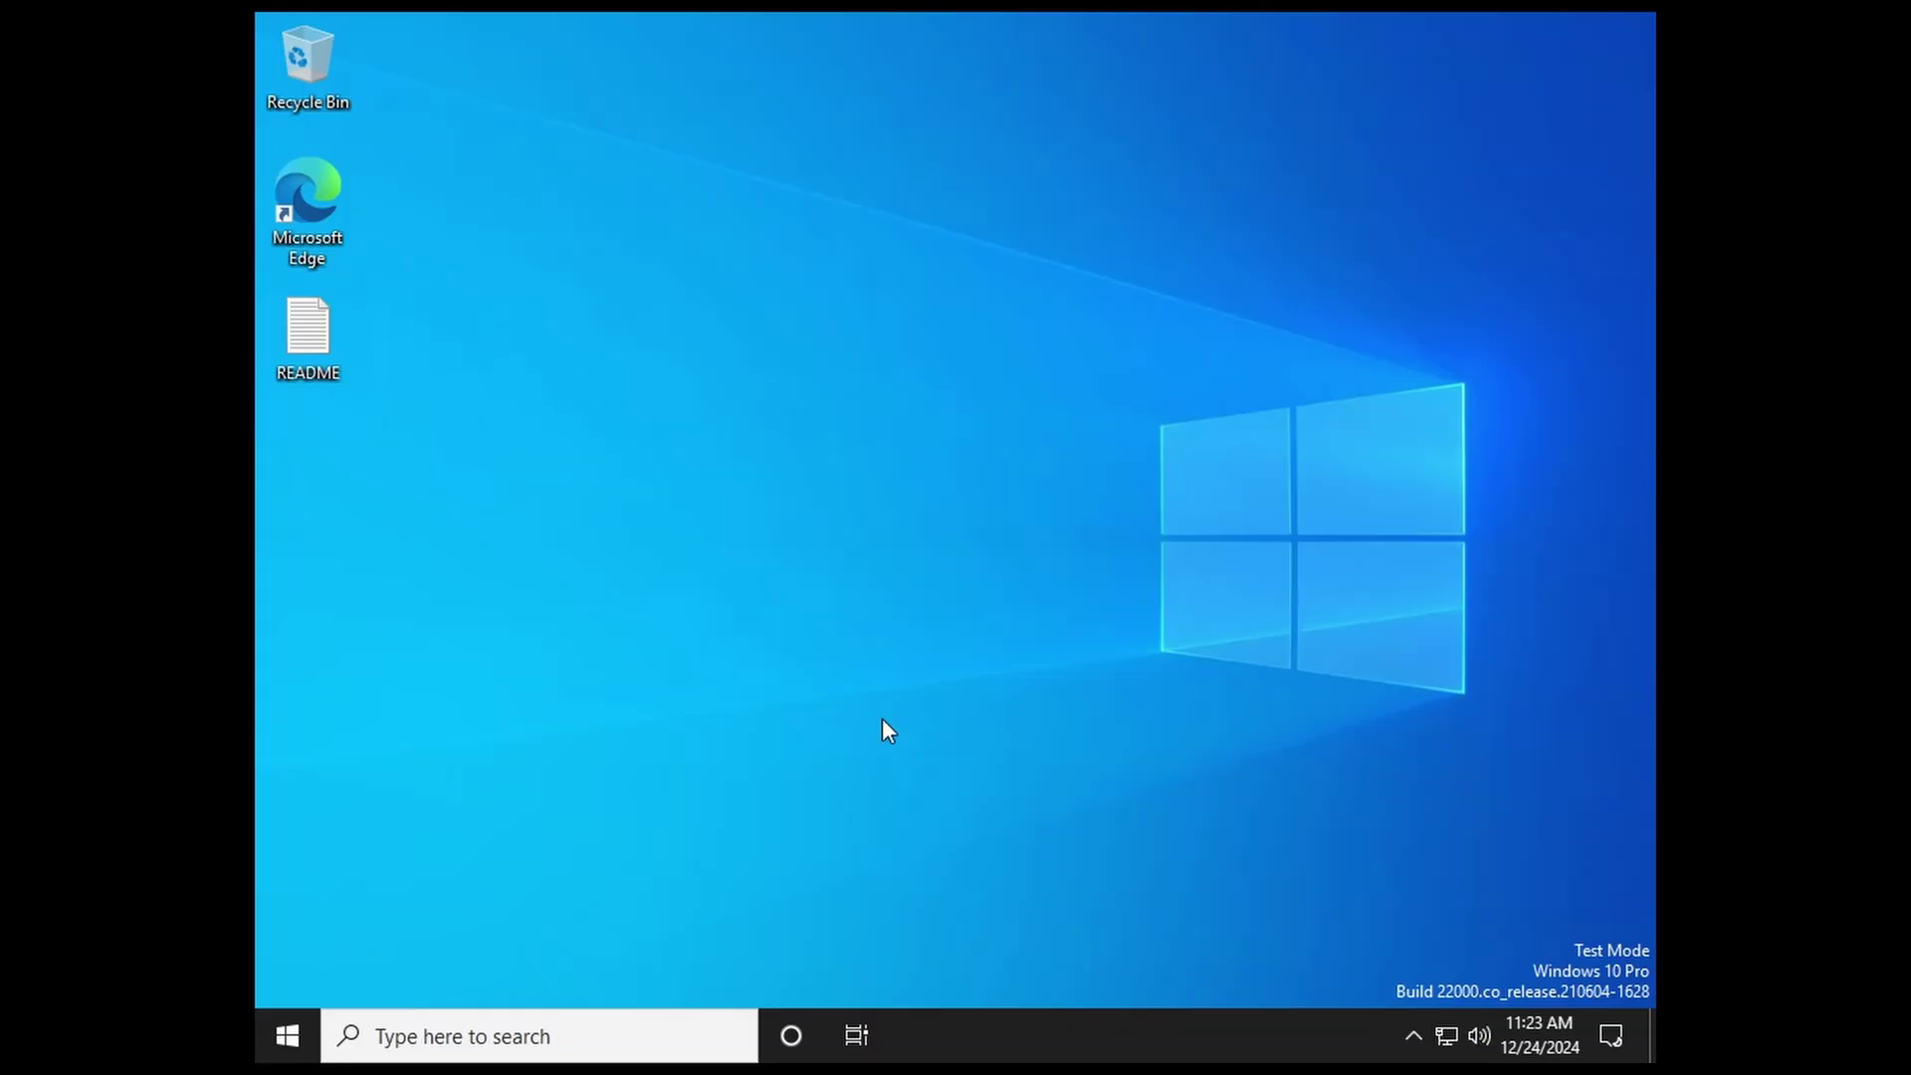
pyautogui.press('super')
pyautogui.click(1312, 786)
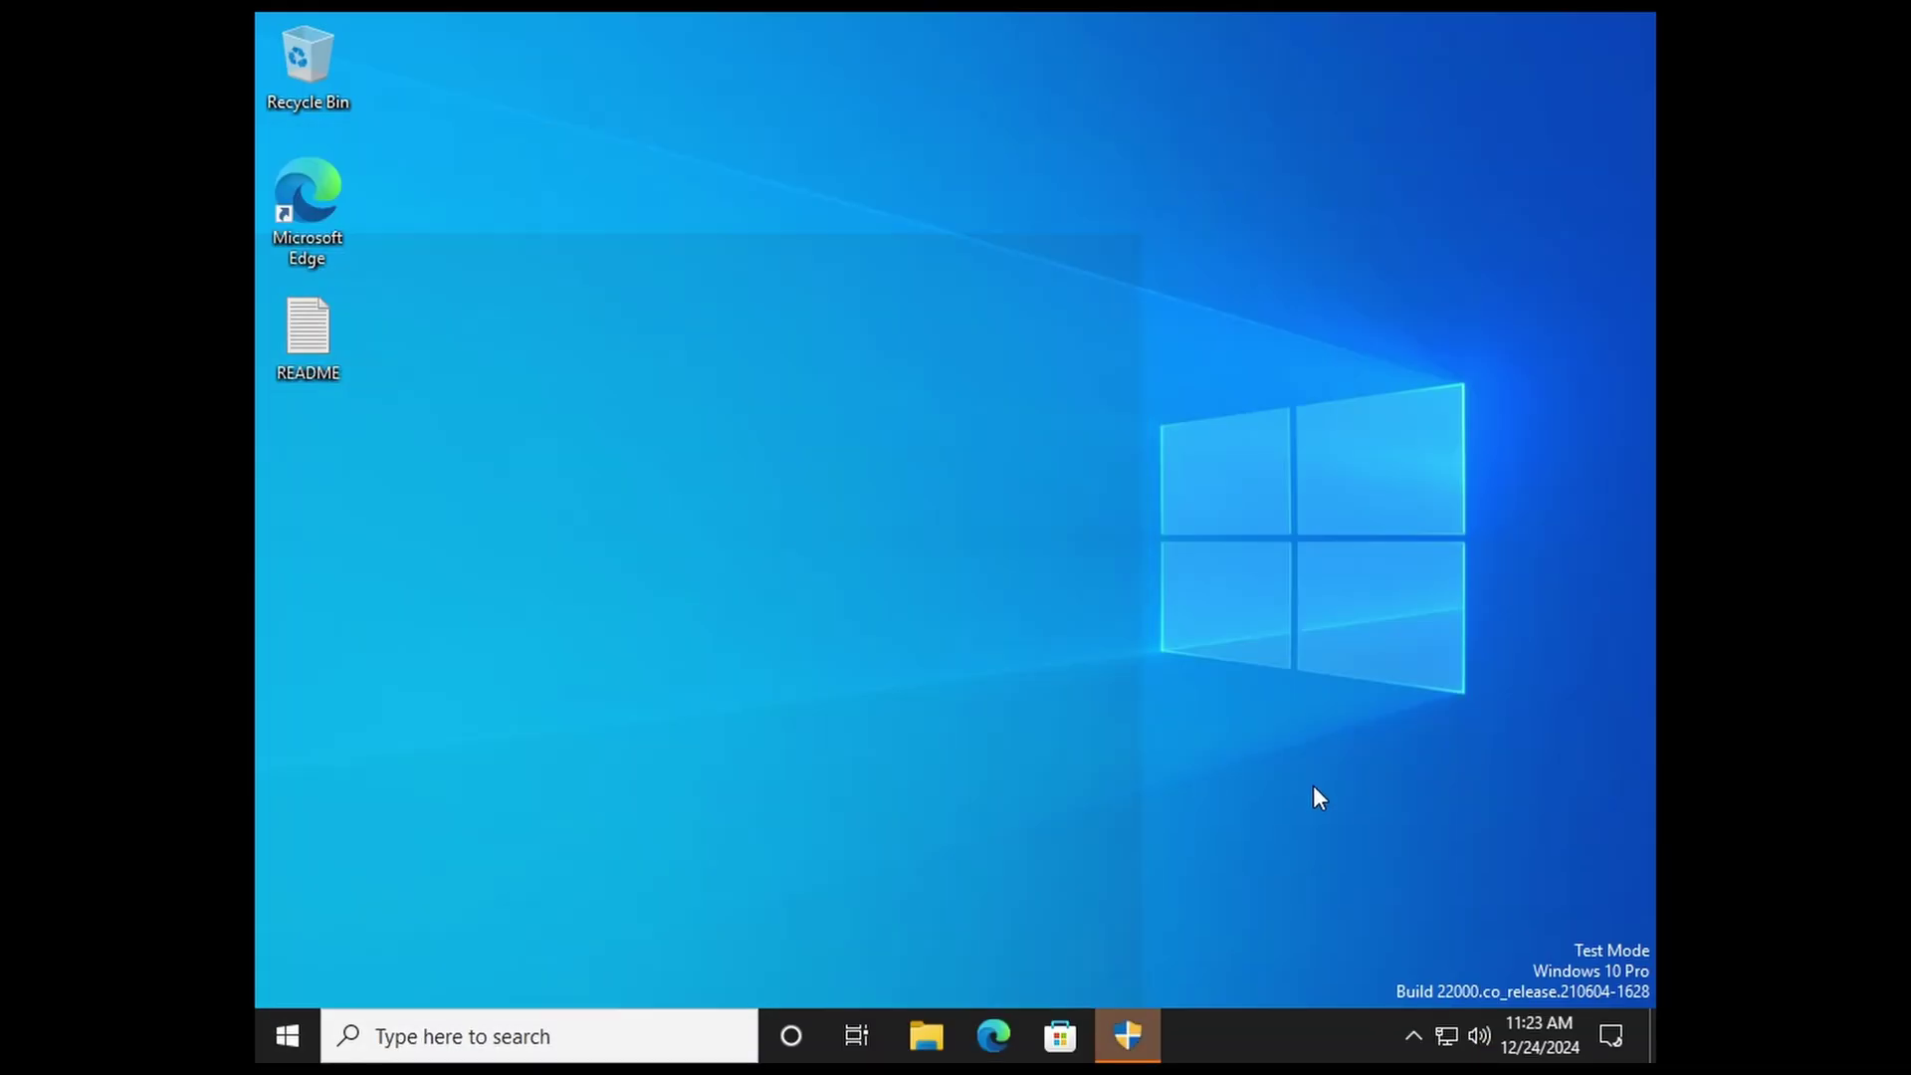
pyautogui.click(1154, 1036)
pyautogui.click(901, 708)
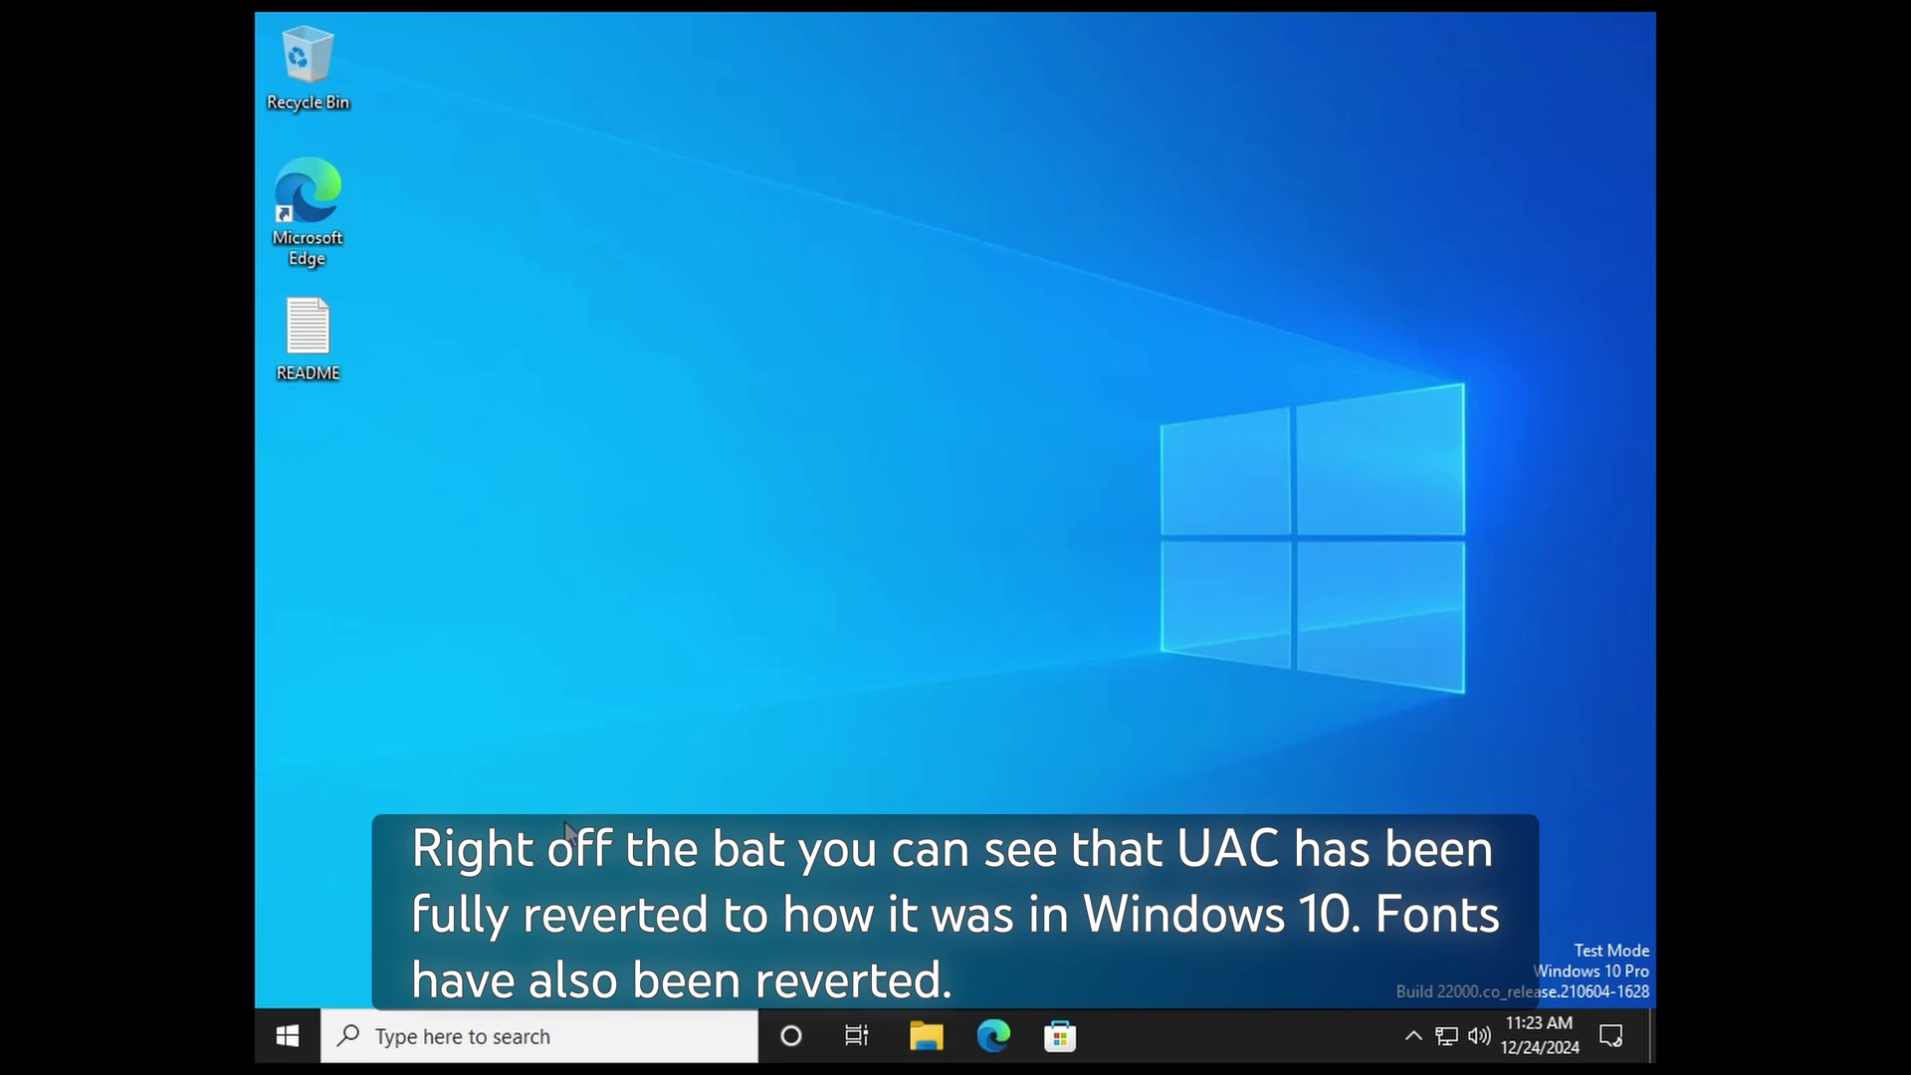
# Step: Open Settings and view the System About page with the PC specifications
pyautogui.click(288, 1036)
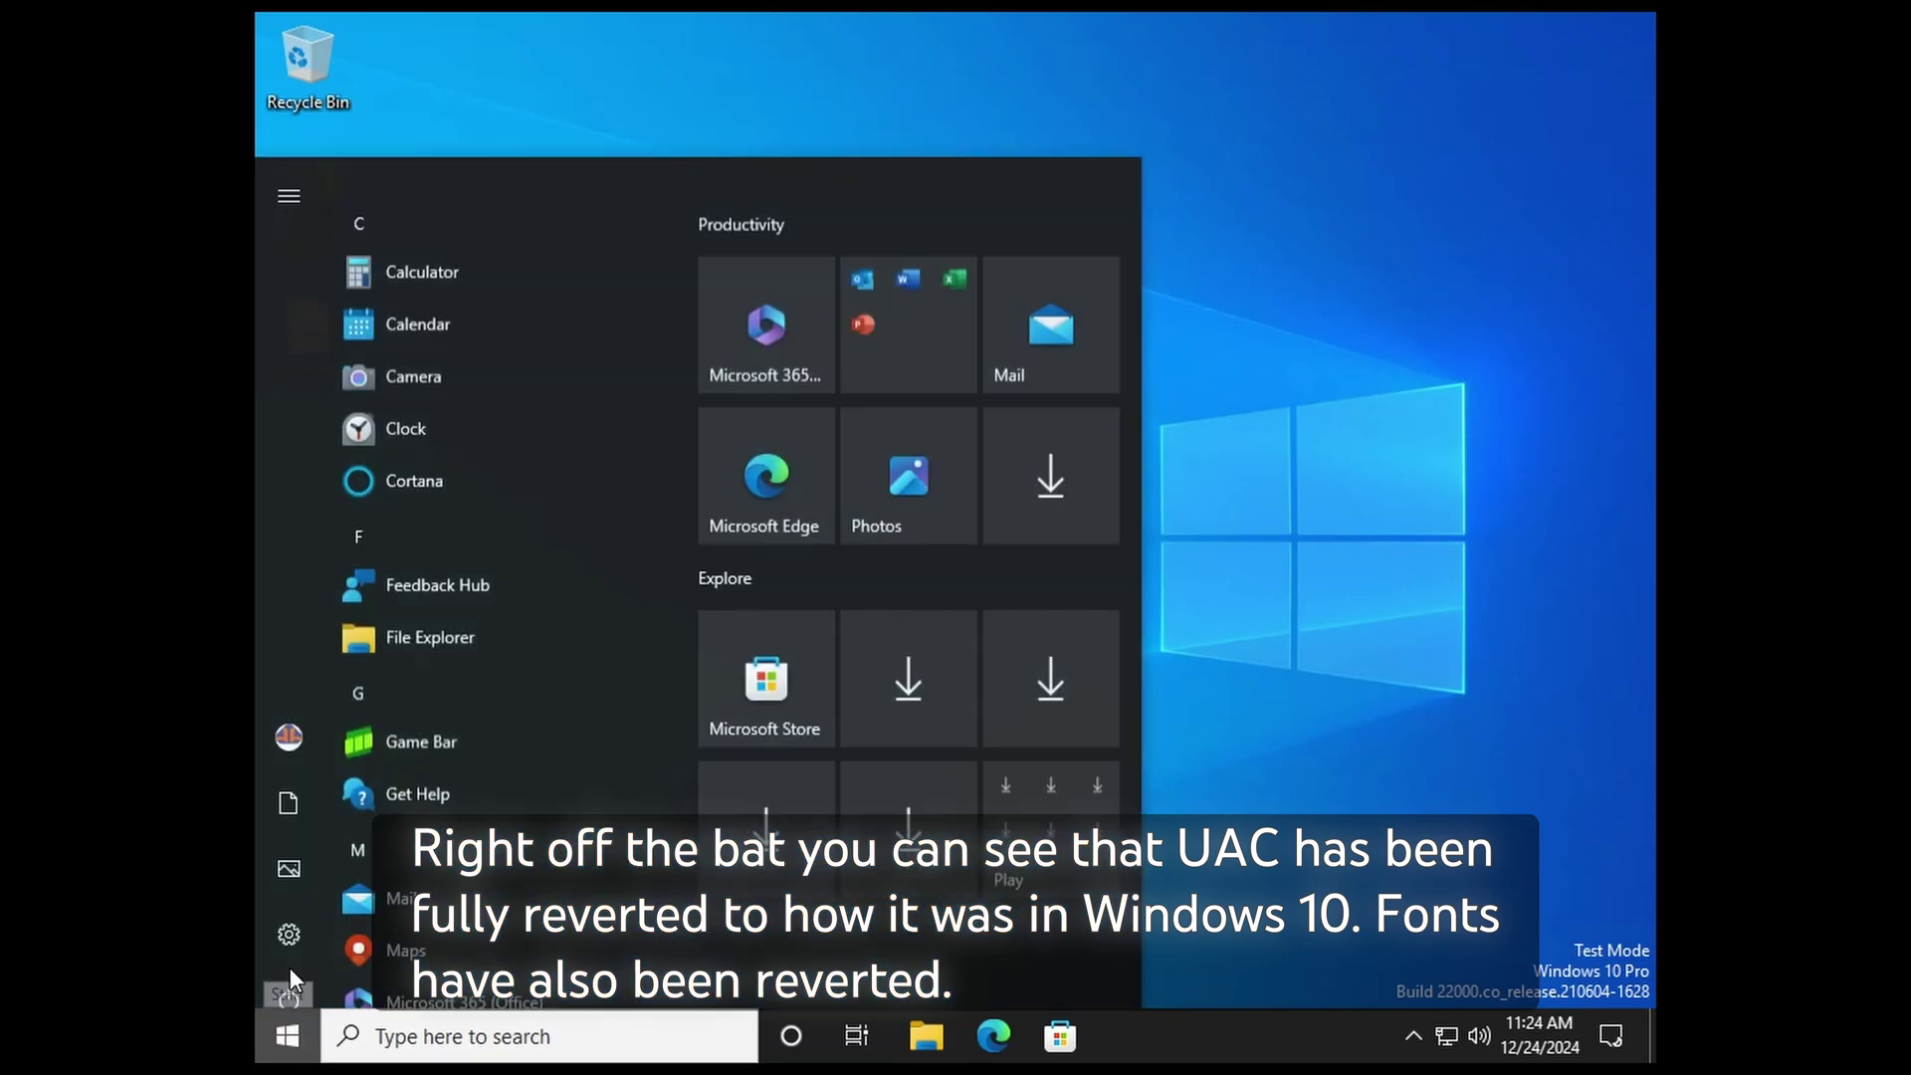
pyautogui.click(308, 922)
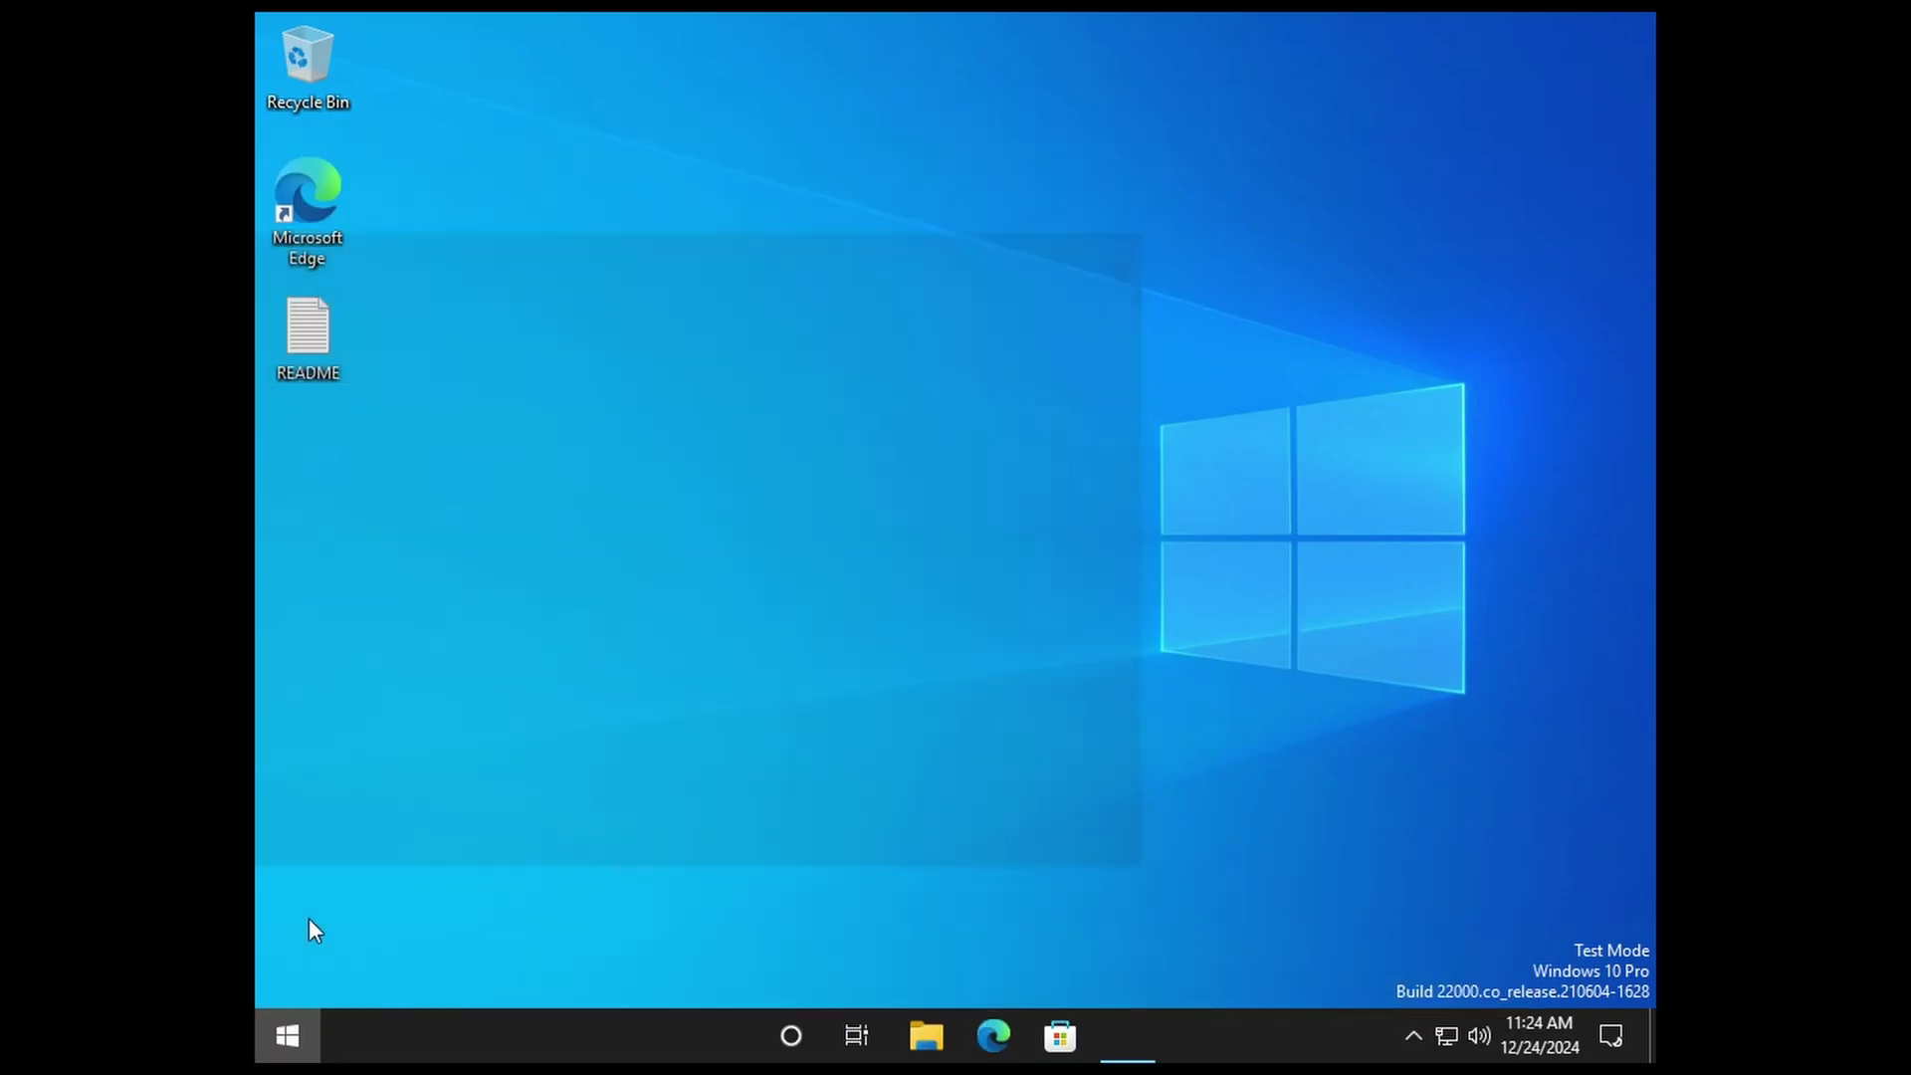
pyautogui.click(667, 567)
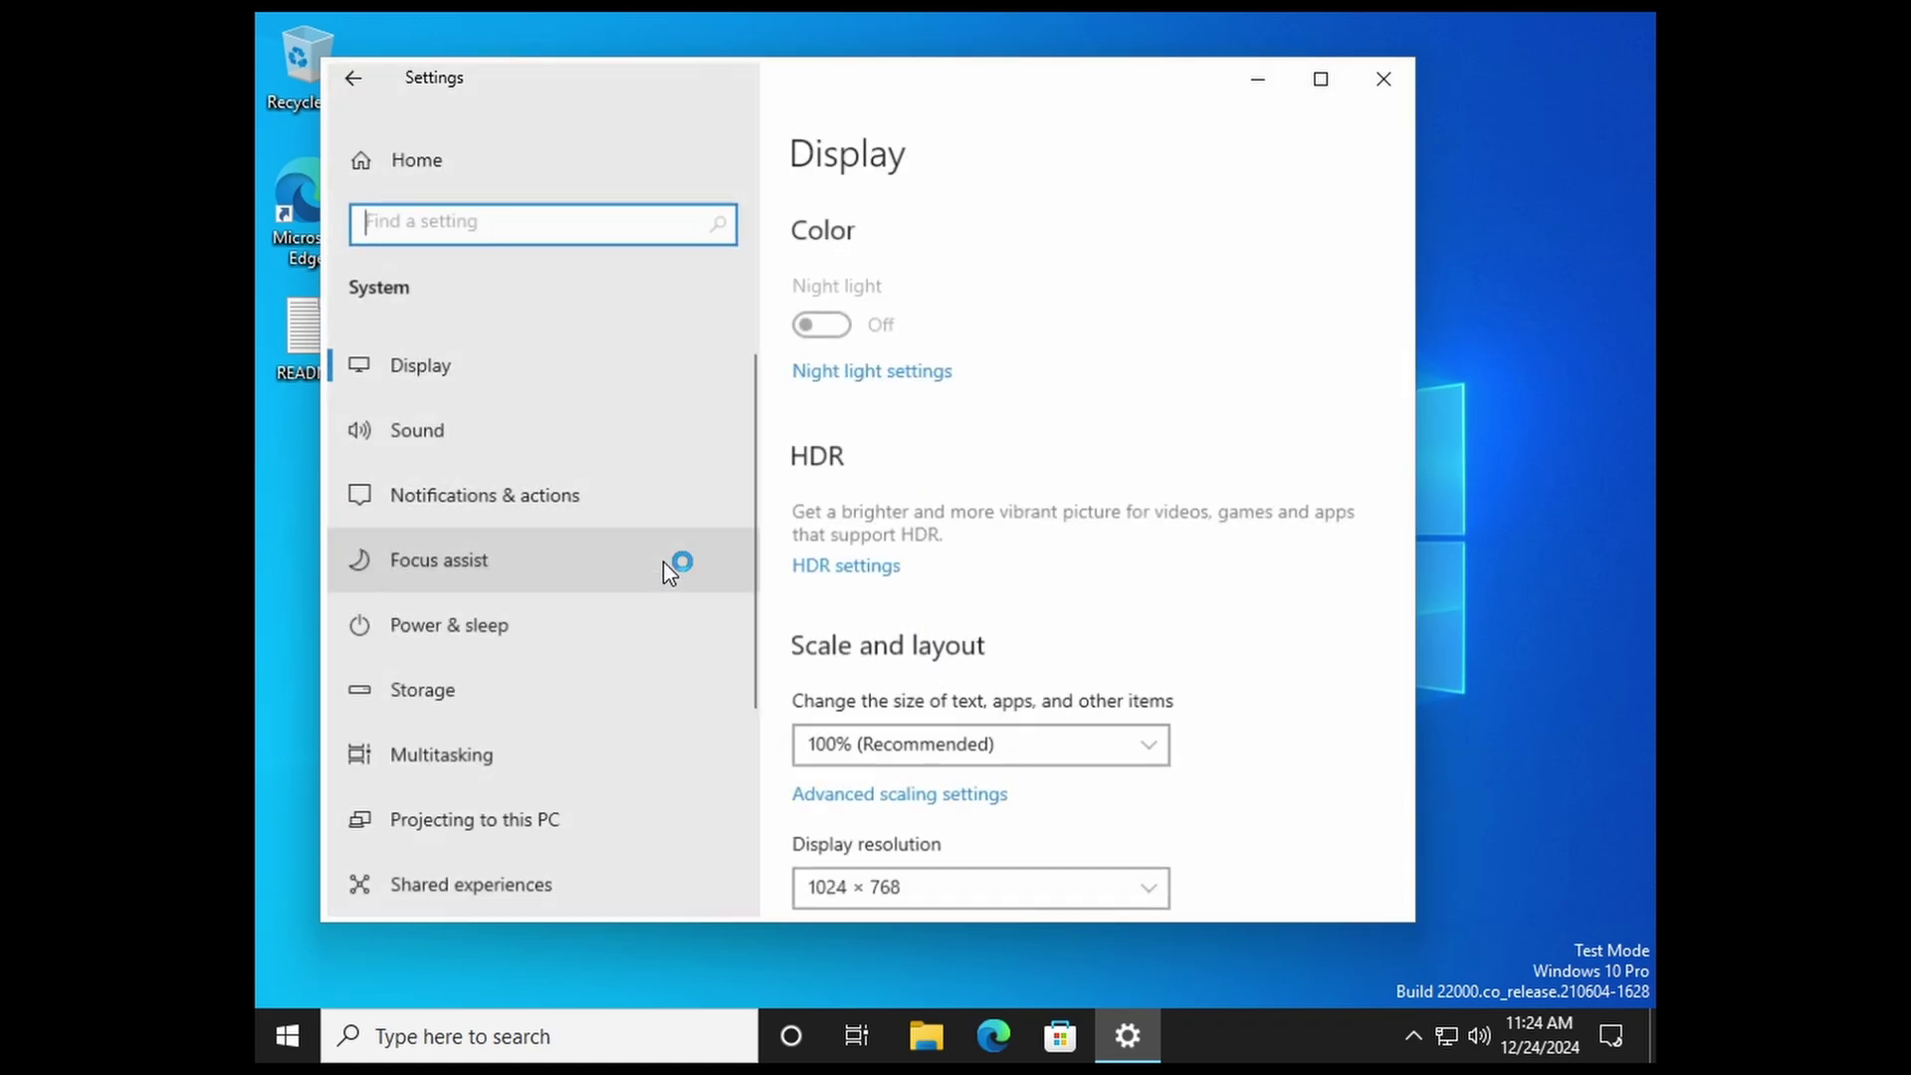
pyautogui.scroll(-5, 610, 640)
pyautogui.click(550, 774)
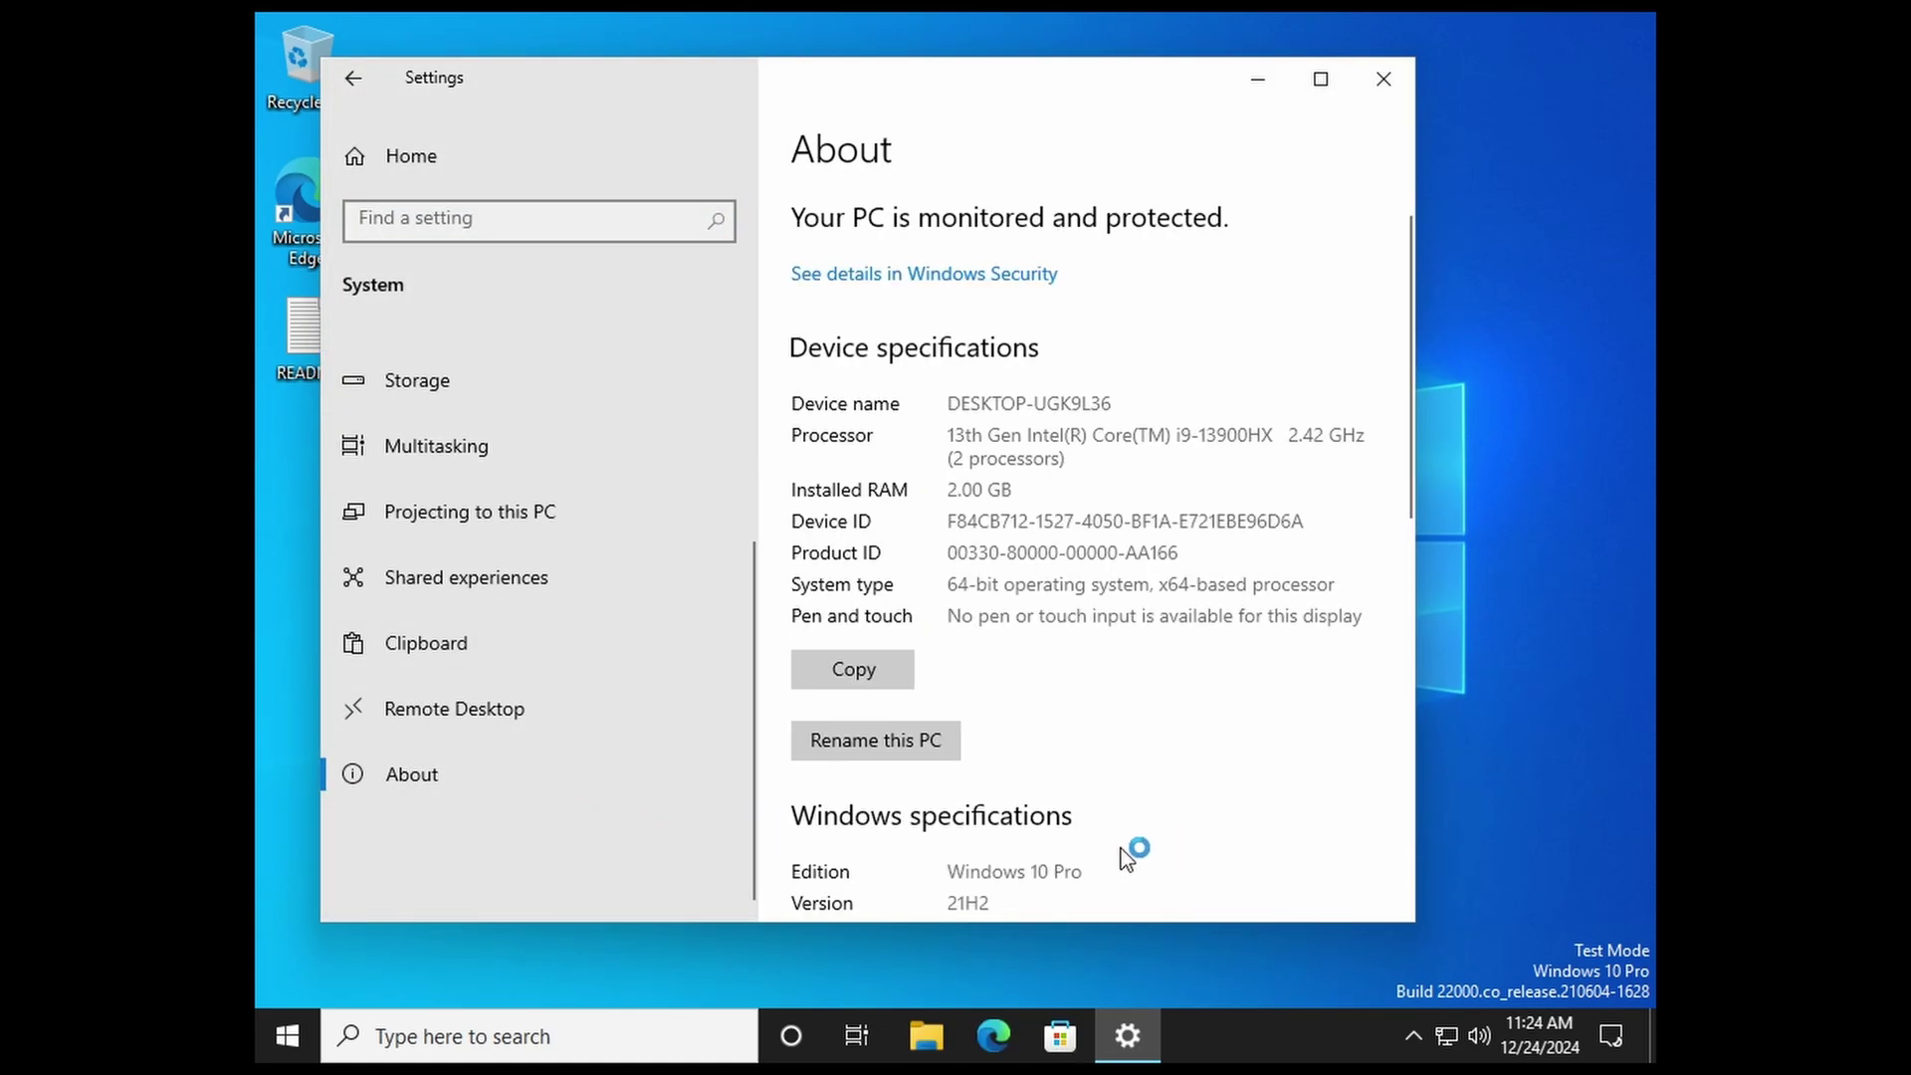
pyautogui.scroll(-3, 1134, 776)
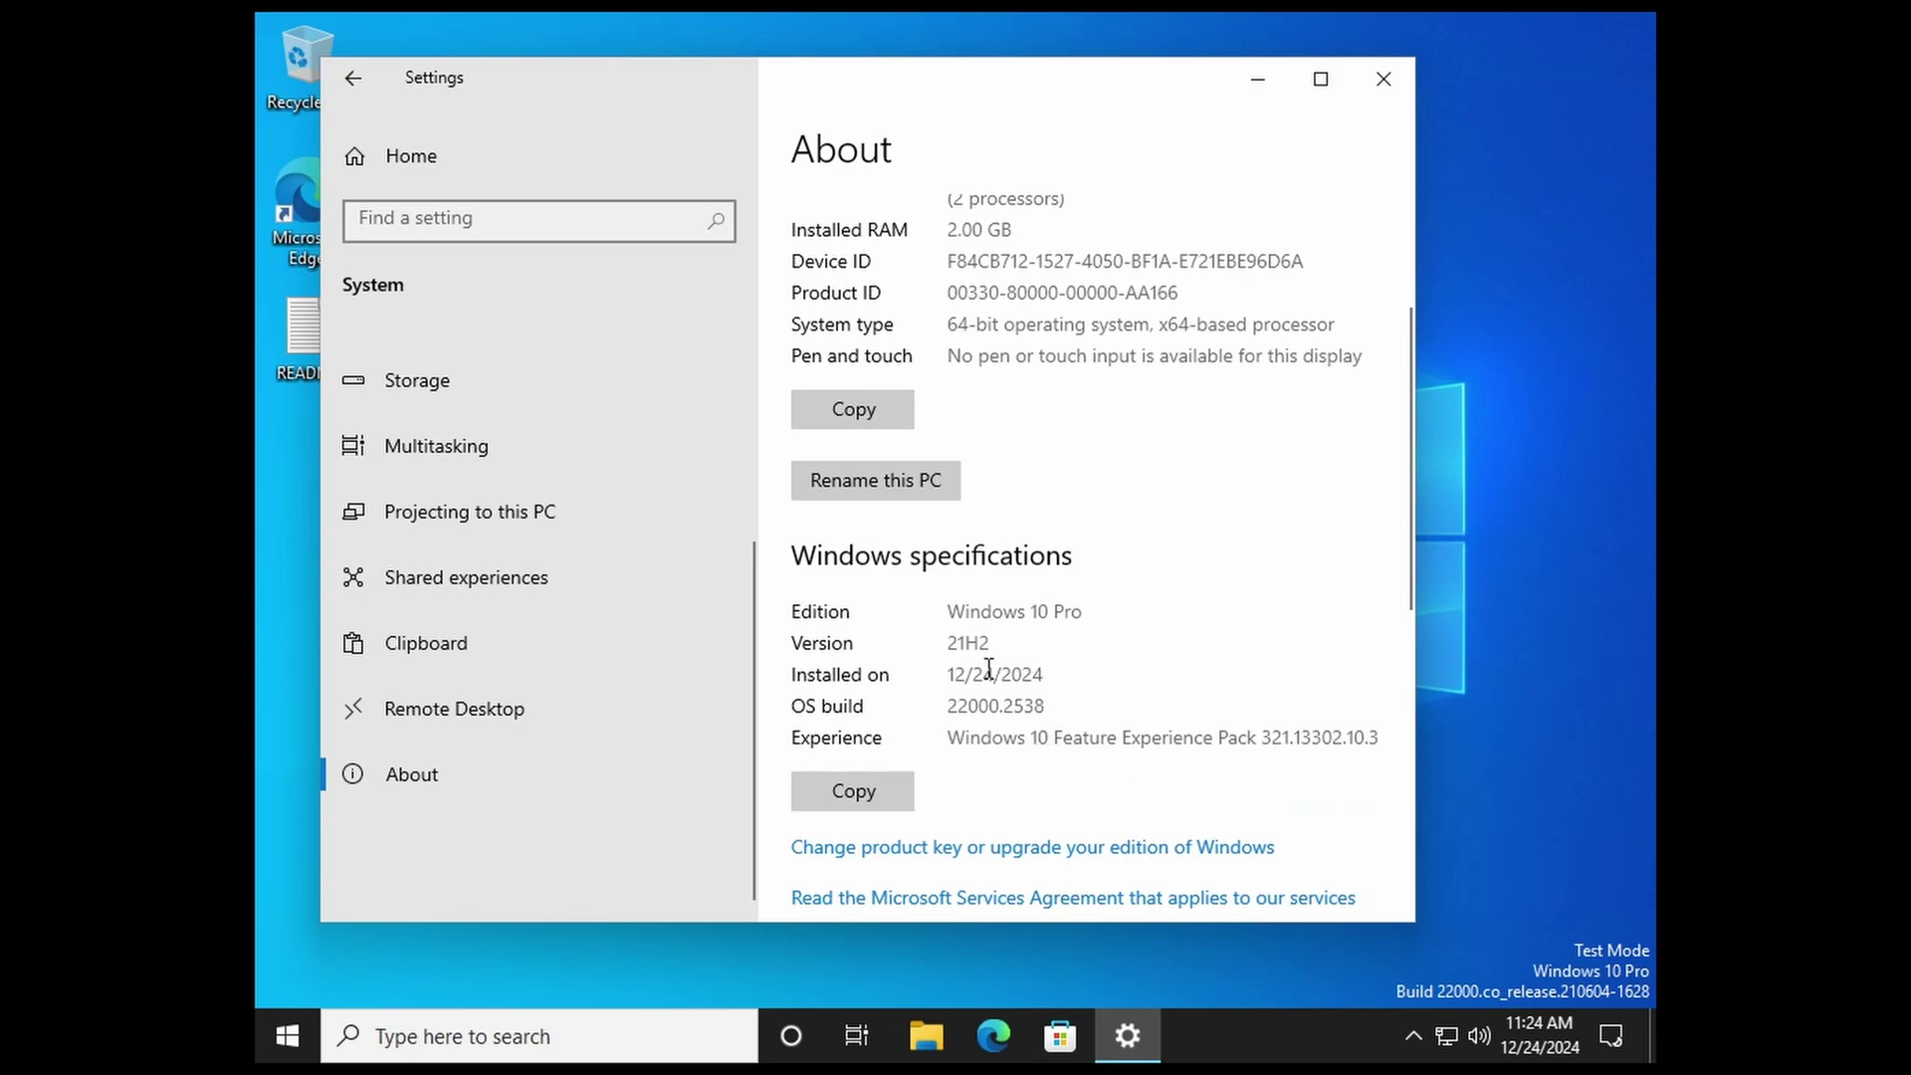
pyautogui.scroll(-2, 989, 668)
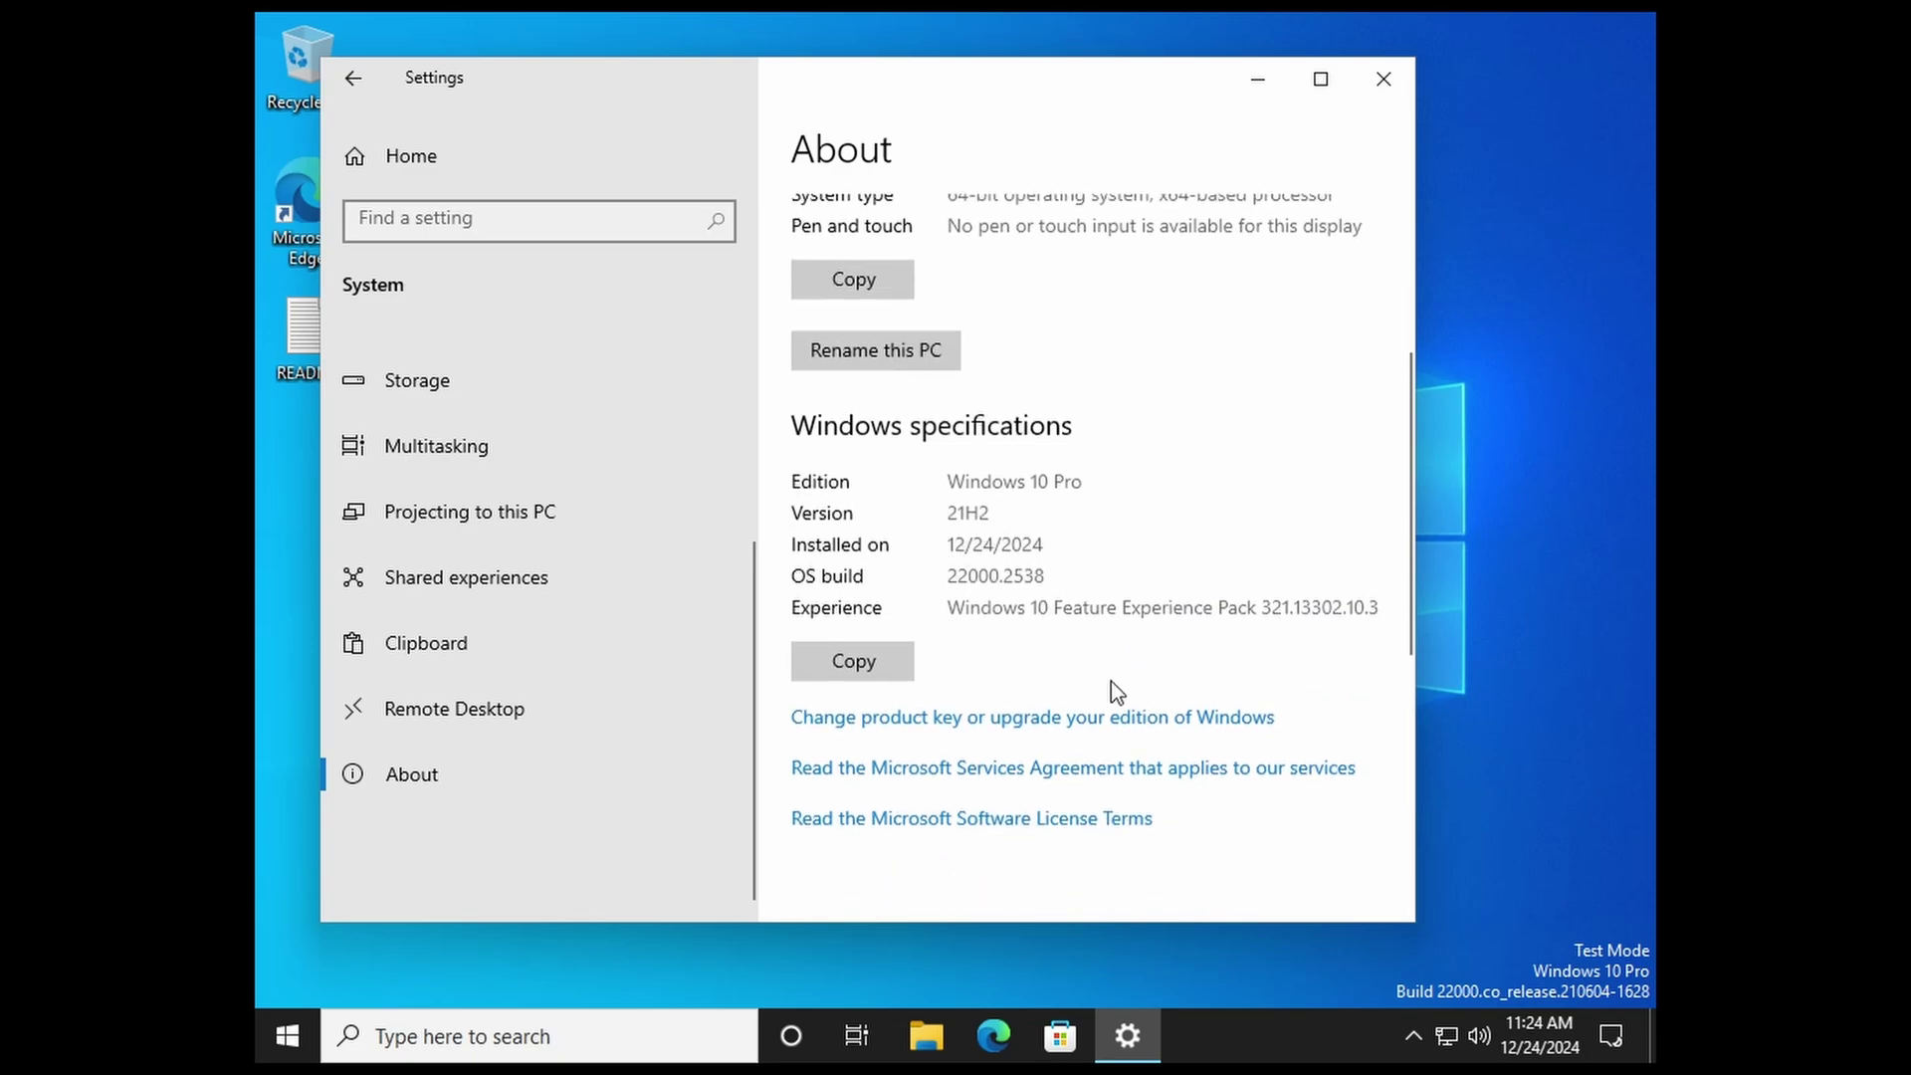
# Step: Return to Settings home and open Update & Security > Windows Security > Account protection
pyautogui.click(438, 156)
pyautogui.scroll(-3, 810, 508)
pyautogui.scroll(-2, 952, 648)
pyautogui.click(681, 715)
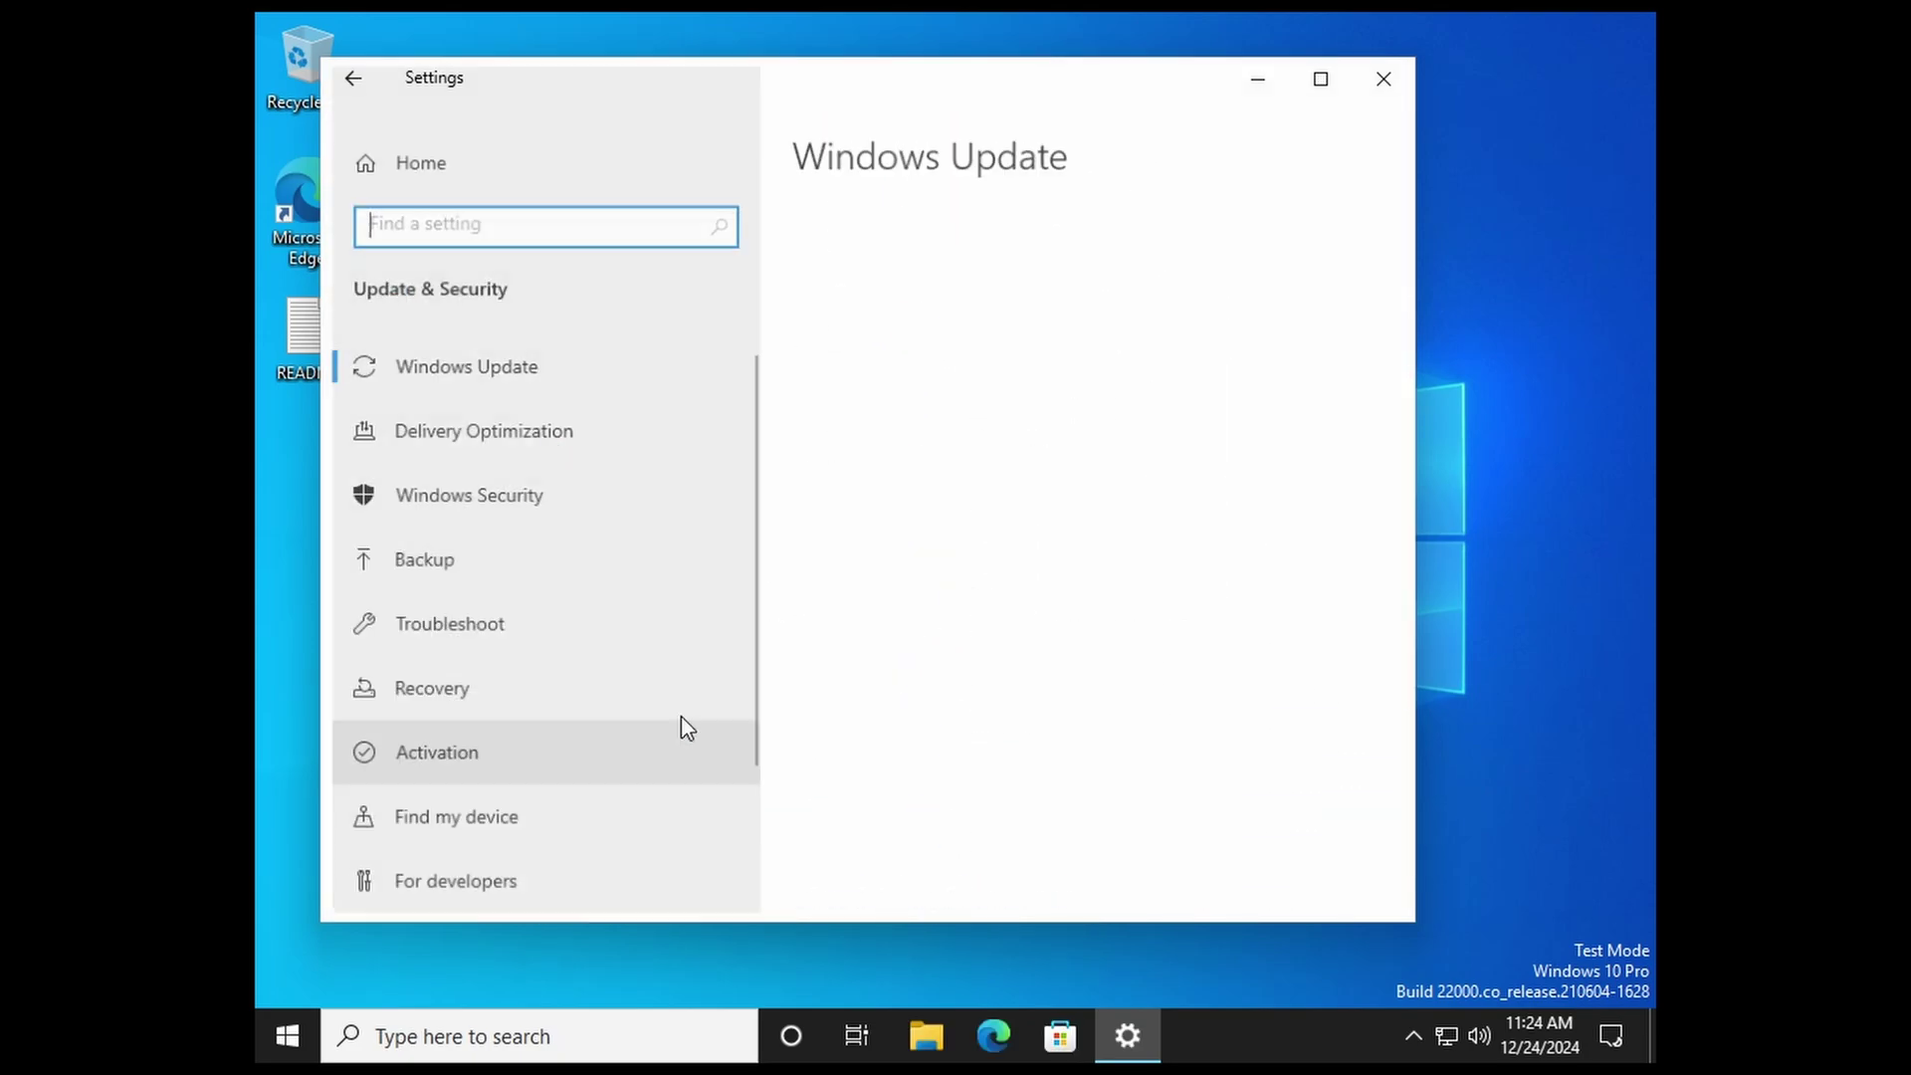
pyautogui.click(727, 466)
pyautogui.click(810, 514)
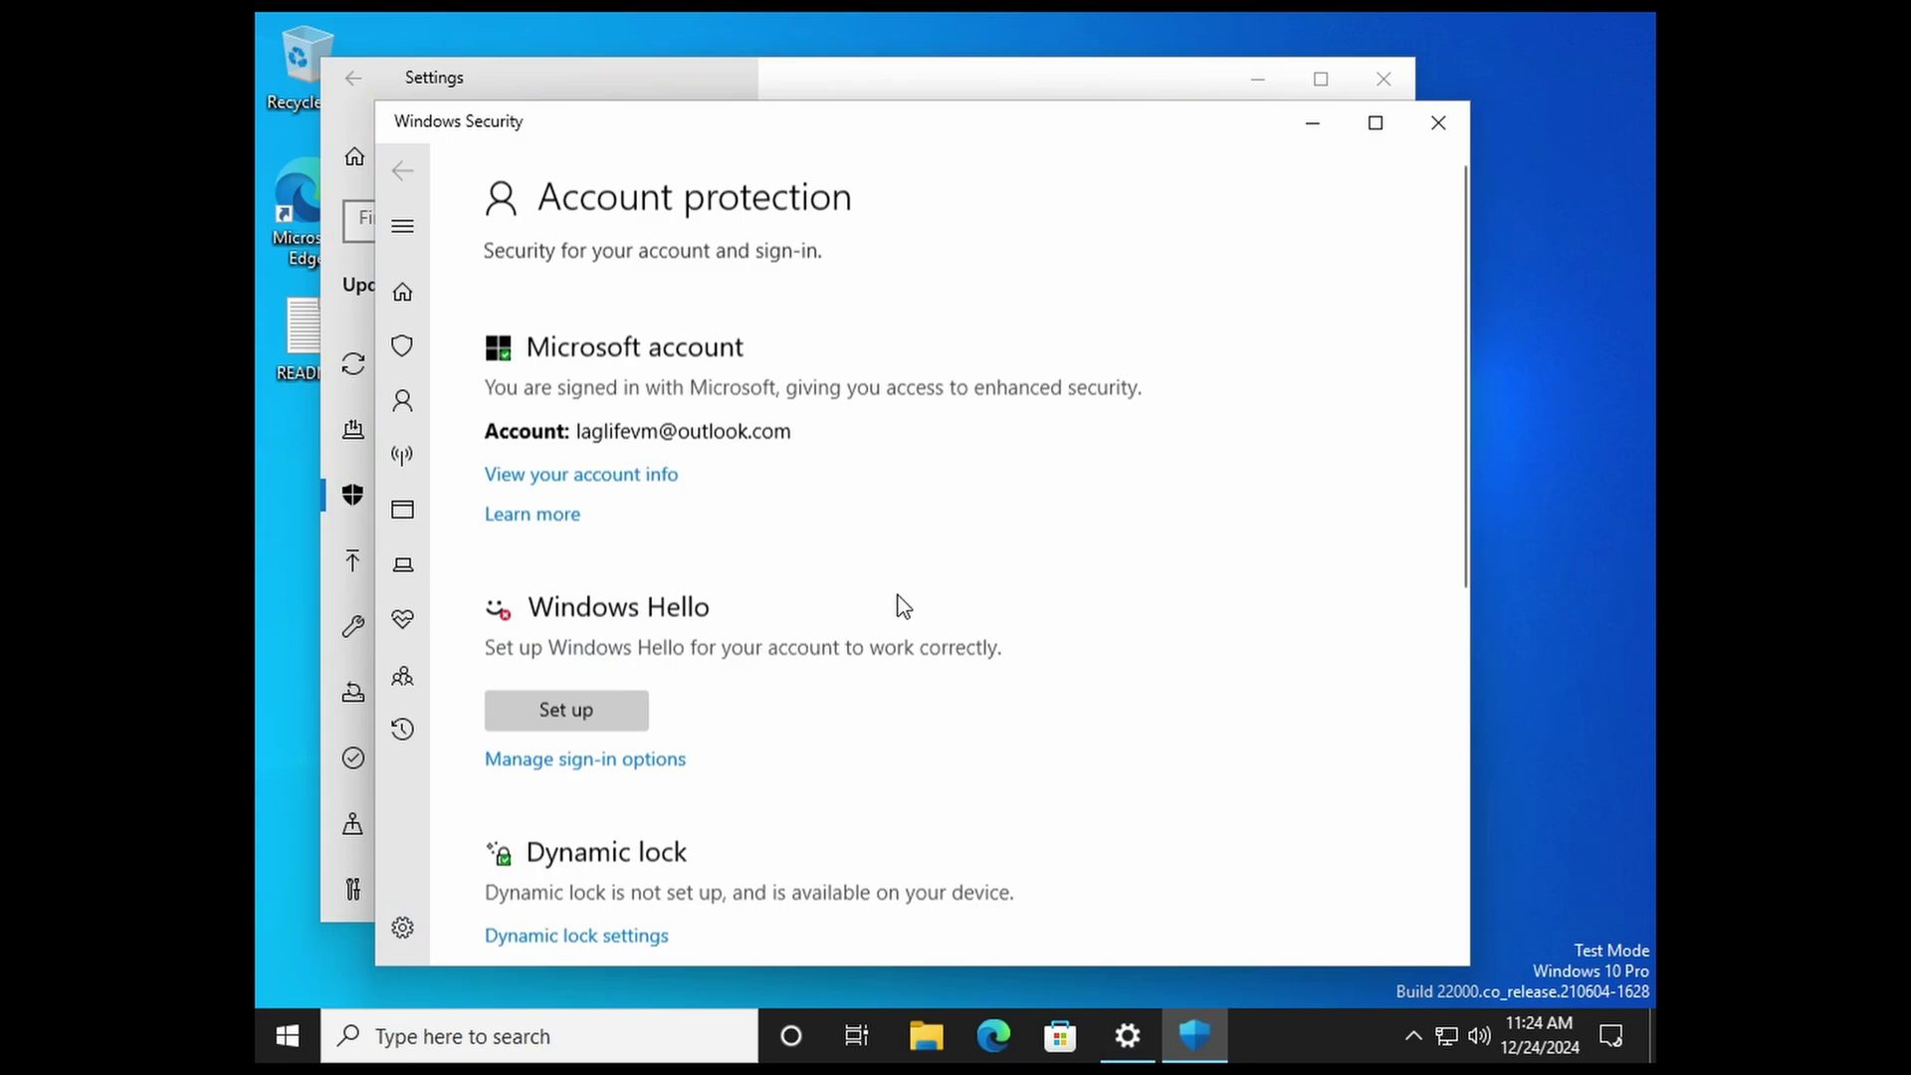
# Step: Set up Windows Hello by creating and confirming a new PIN for the account
pyautogui.click(601, 701)
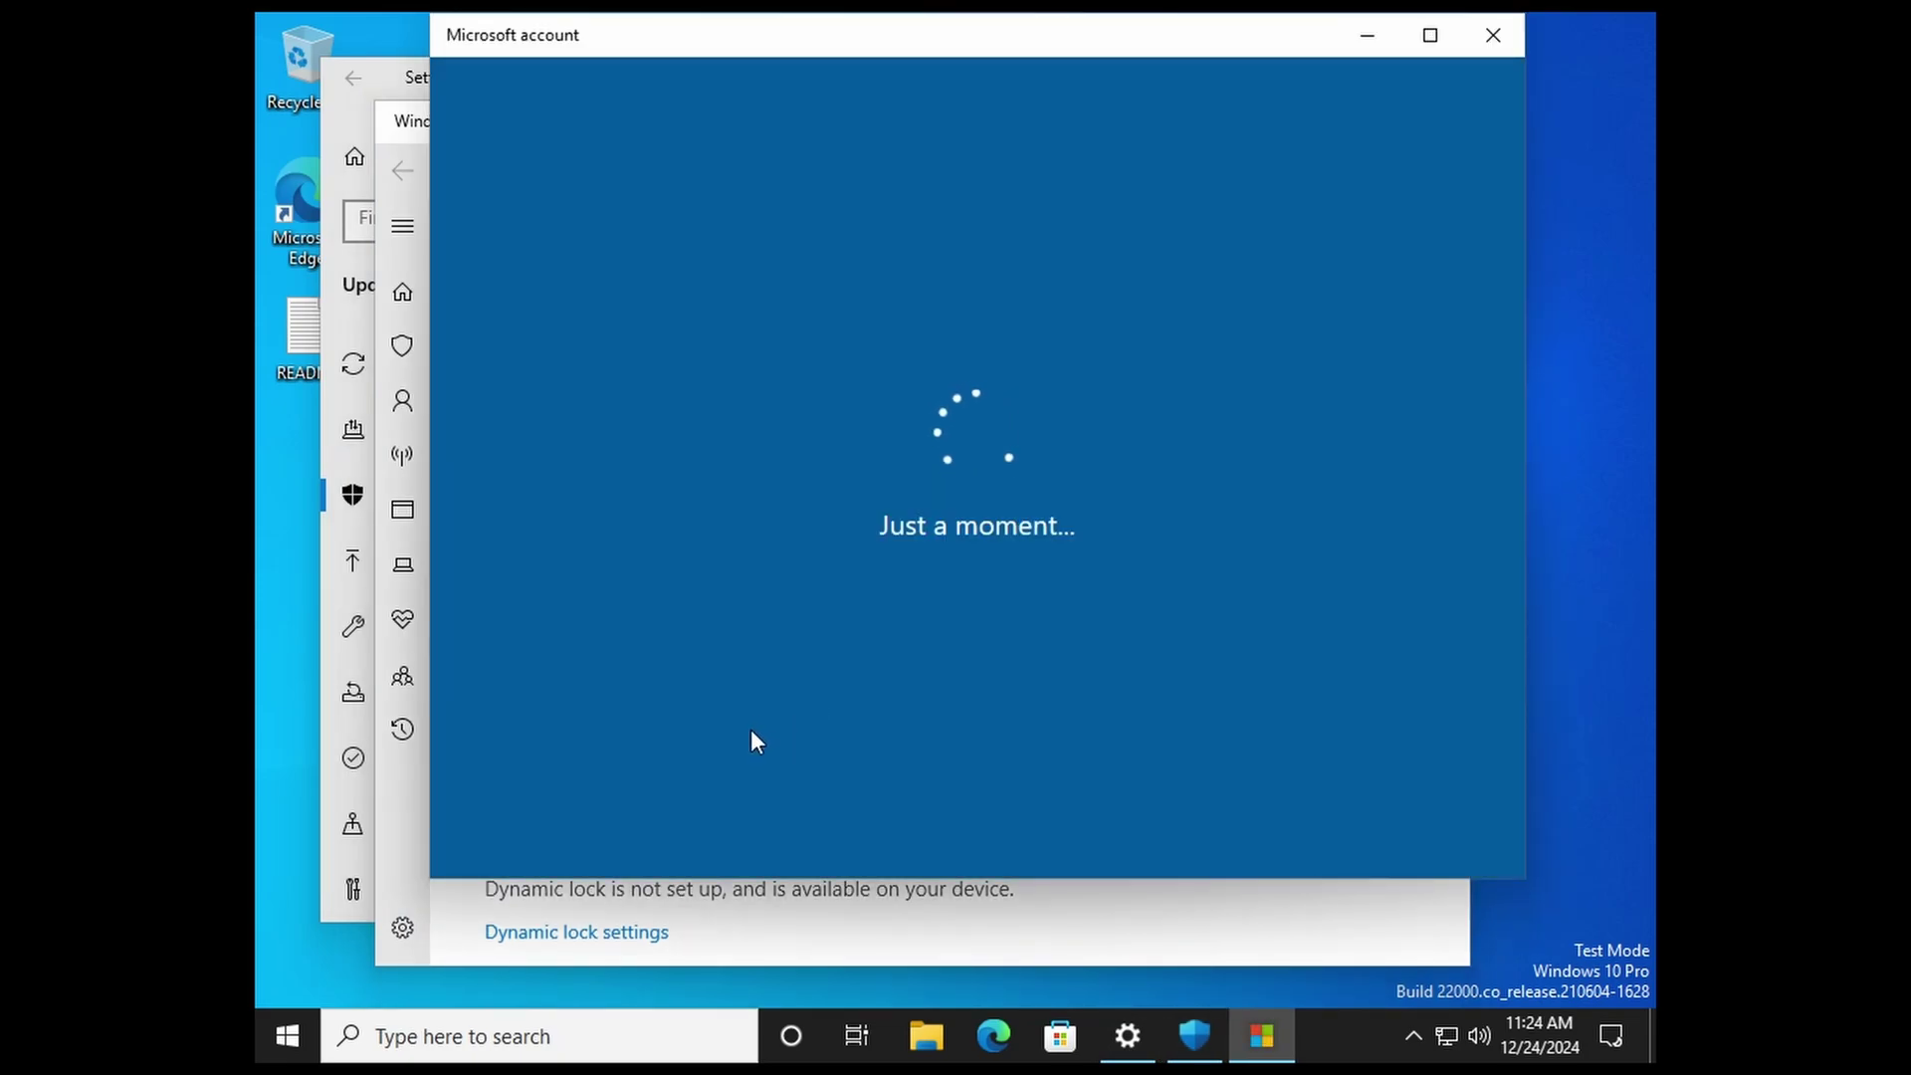
pyautogui.click(1295, 822)
pyautogui.write('1234')
pyautogui.press('Tab')
pyautogui.write('1234')
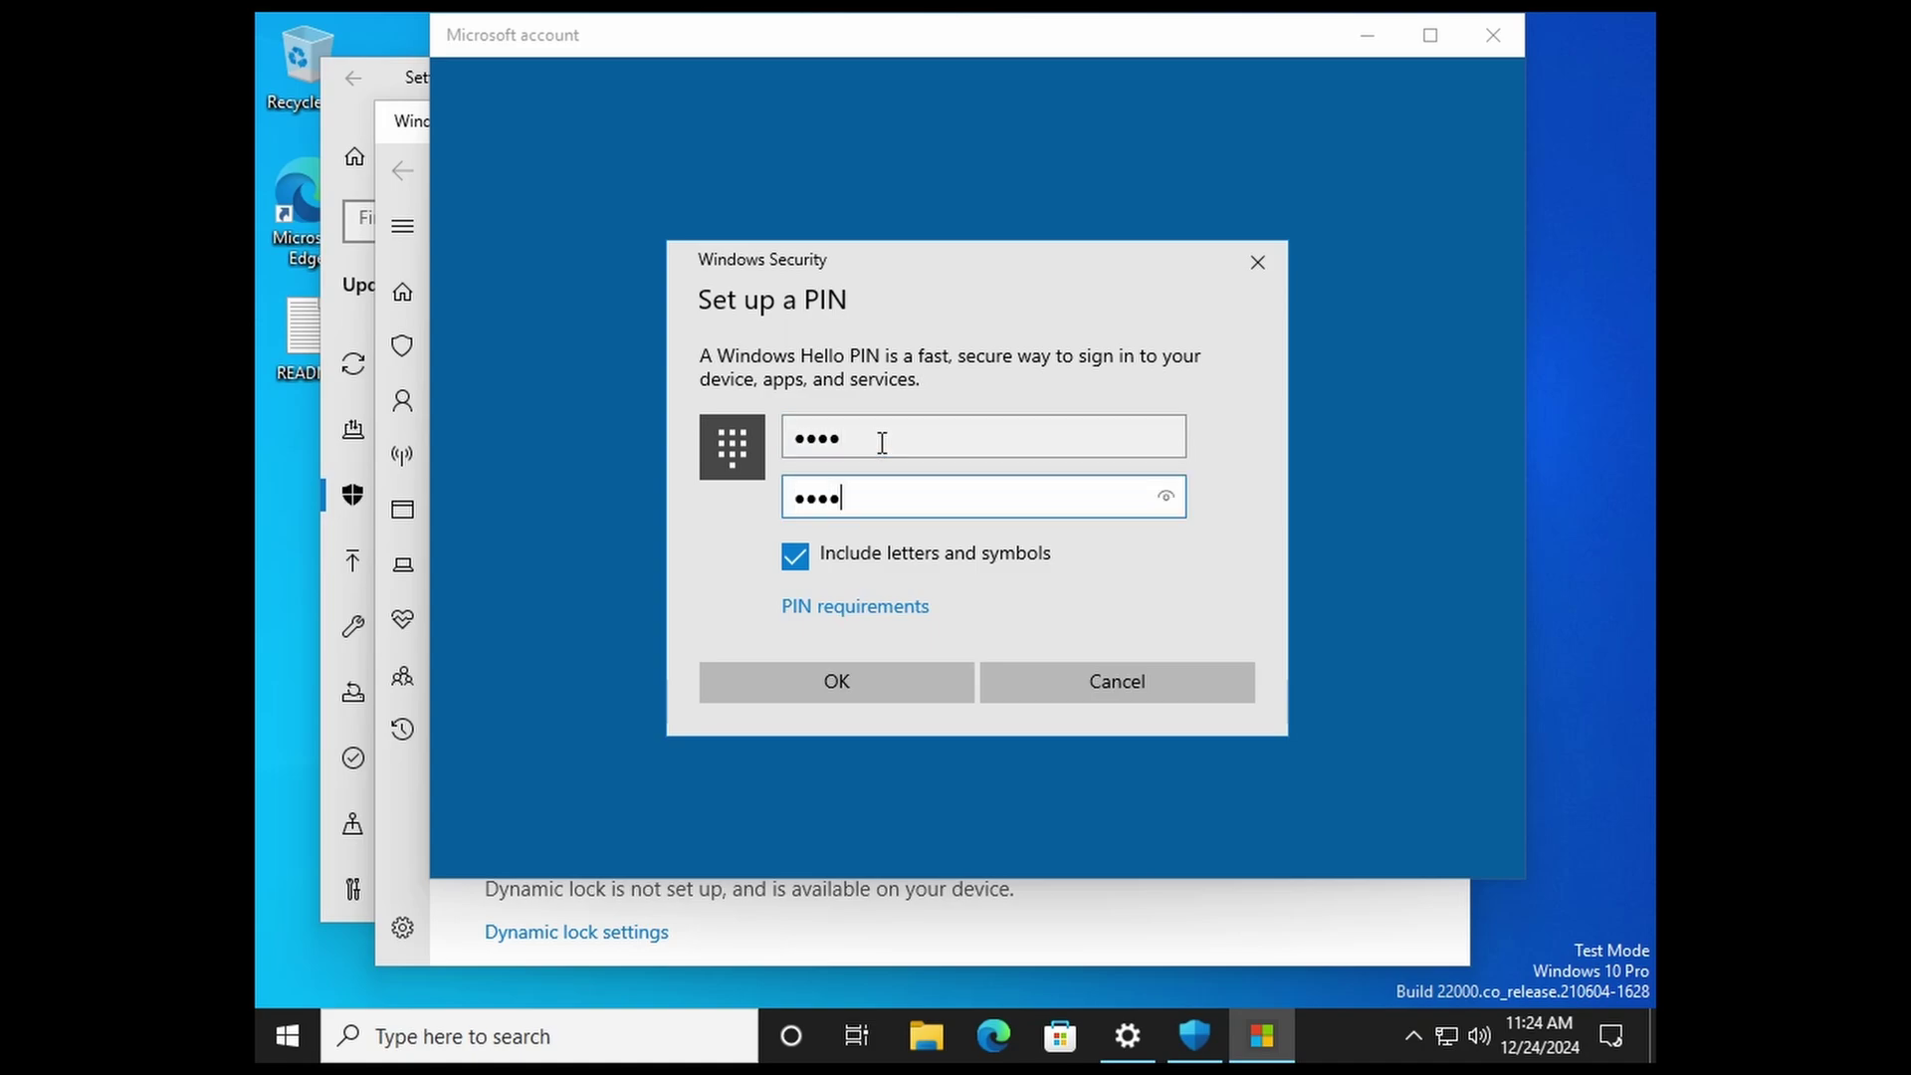
pyautogui.press('Return')
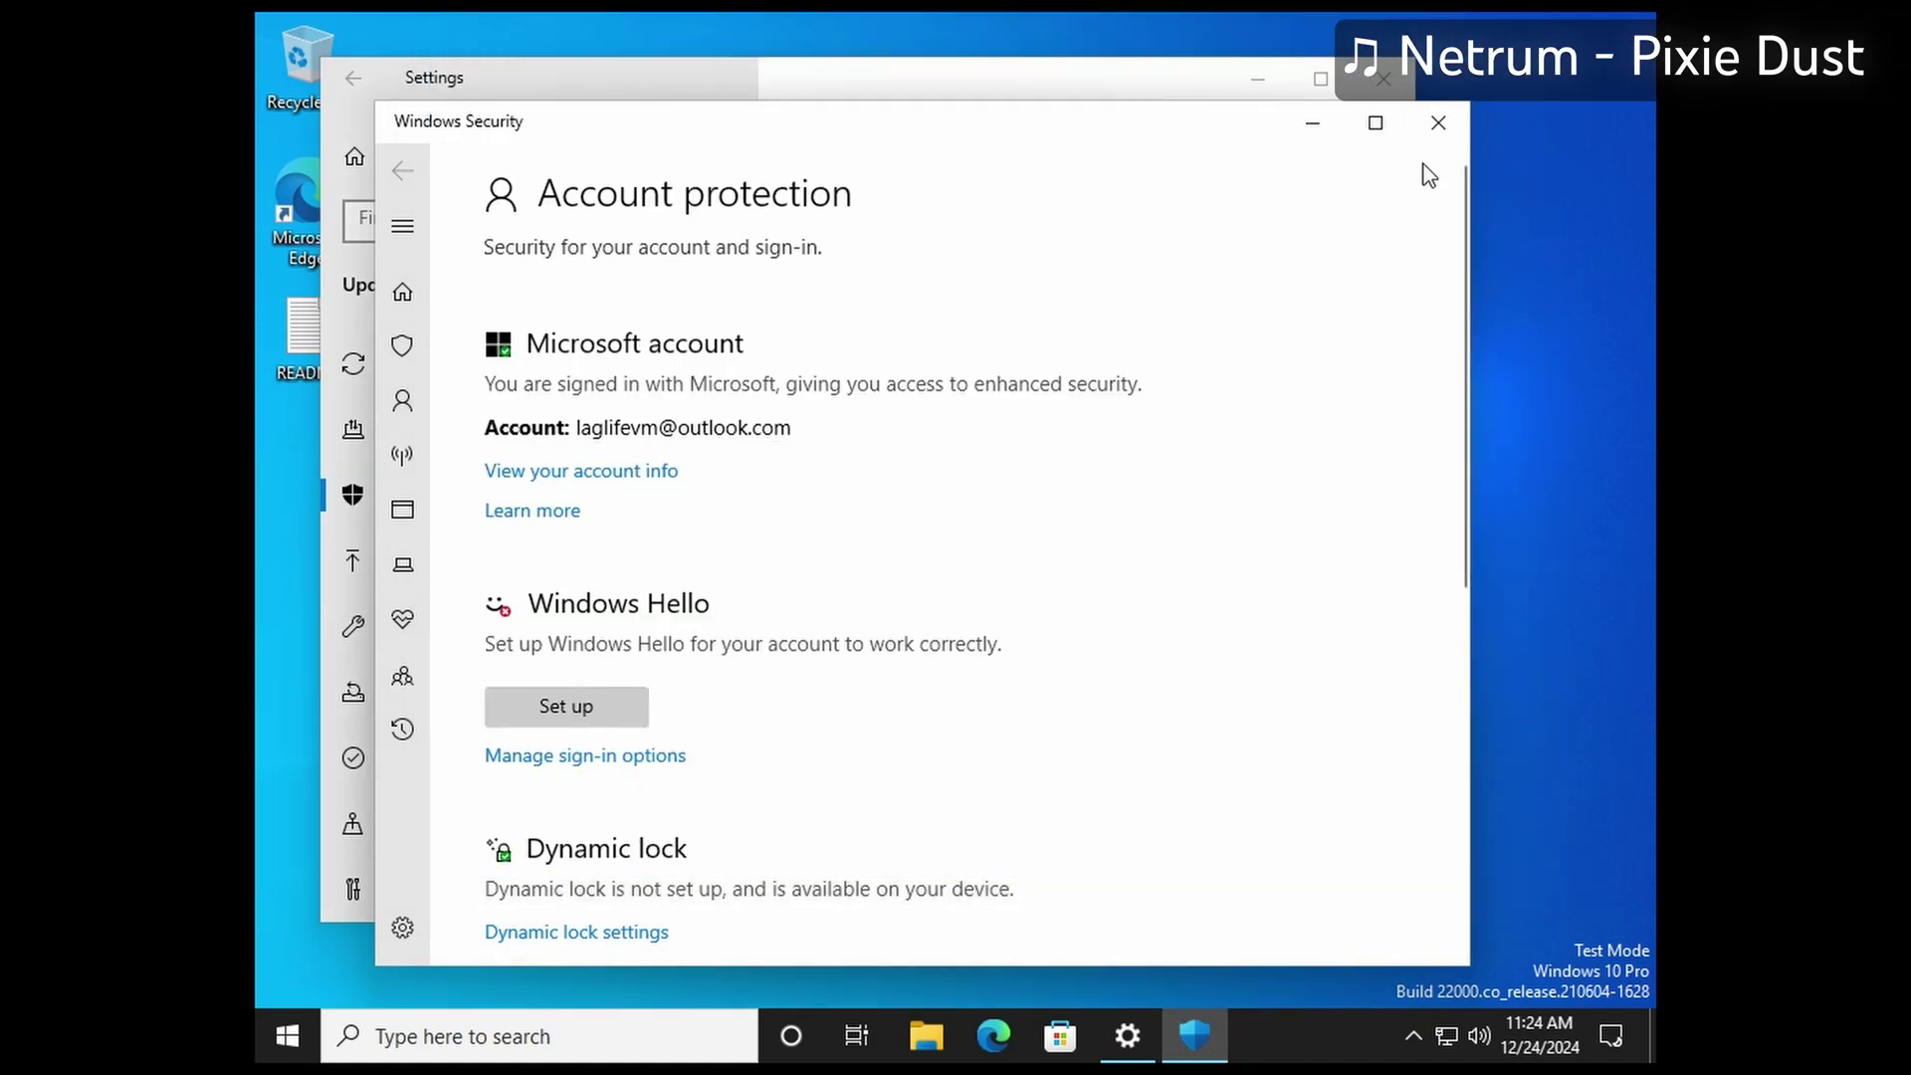
# Step: Confirm Windows Hello shows as set up, then close Windows Security and Settings
pyautogui.click(1439, 127)
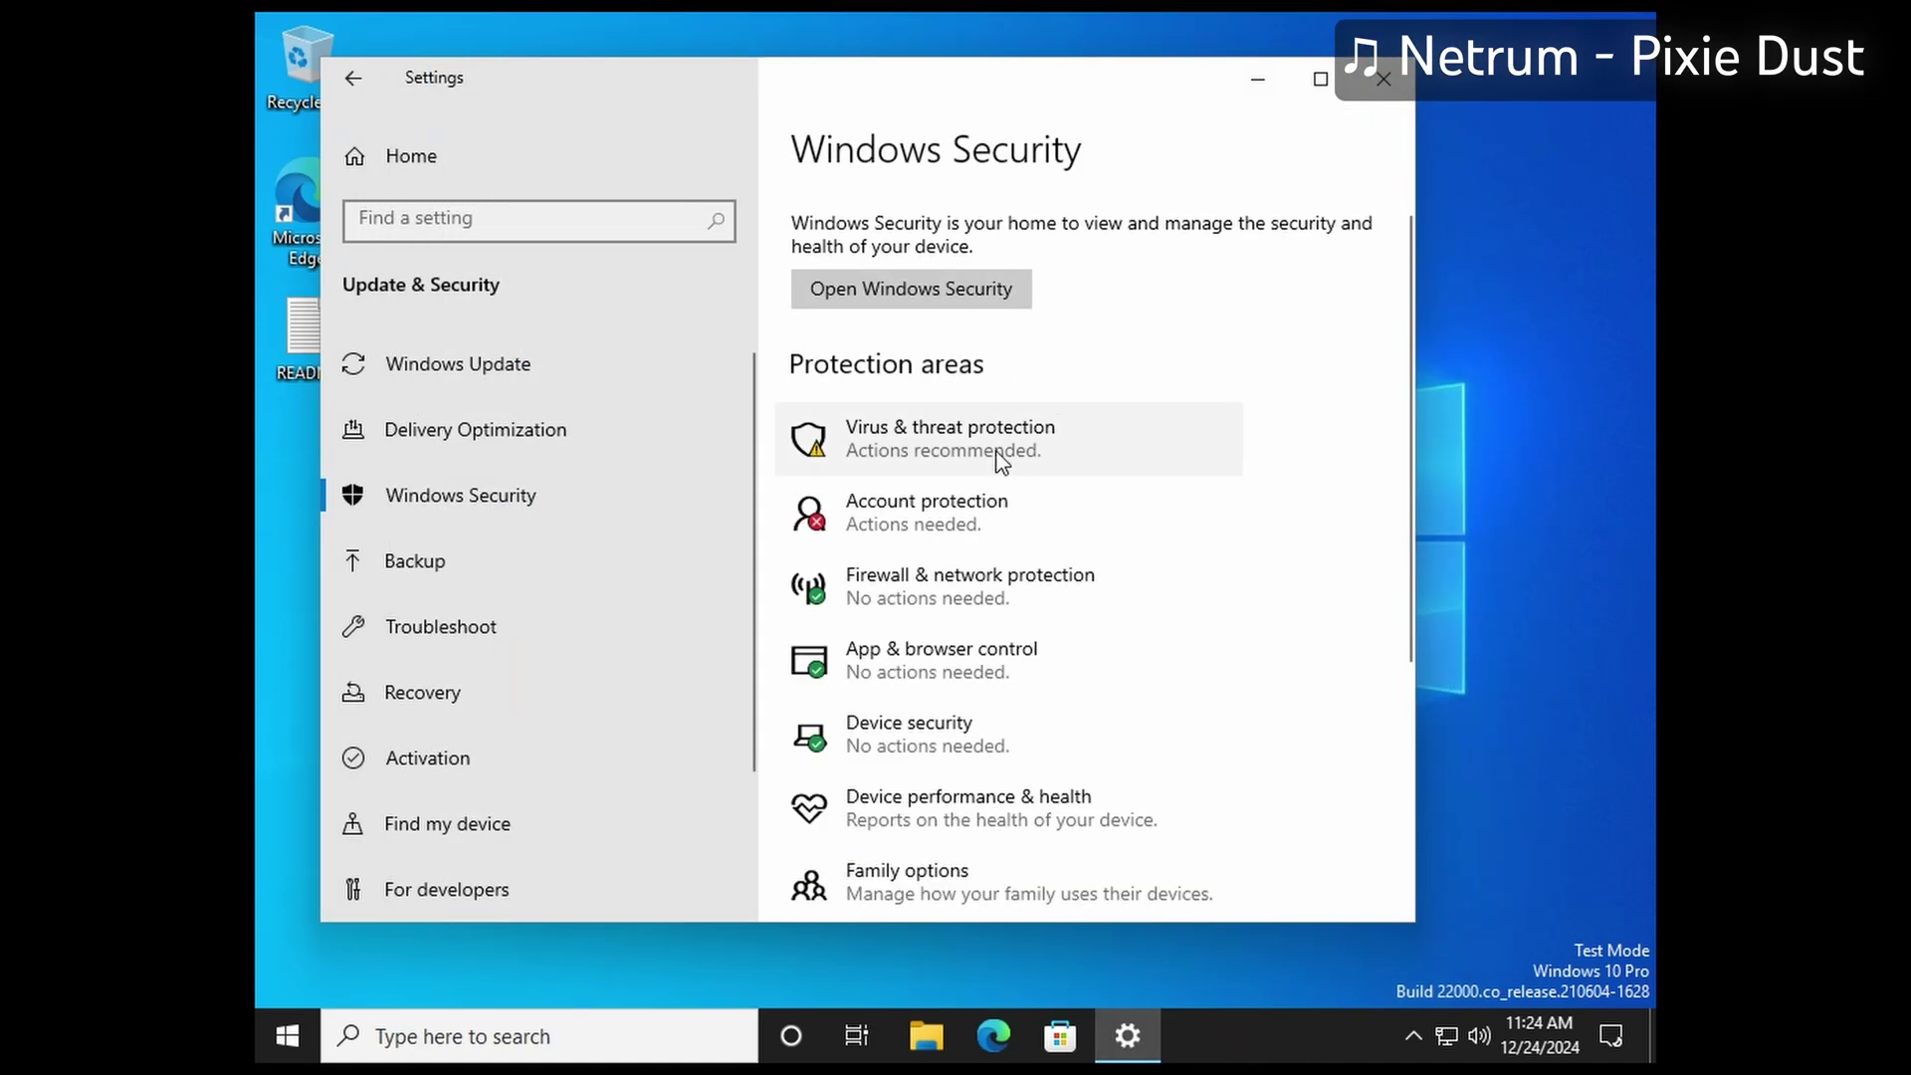
pyautogui.click(980, 493)
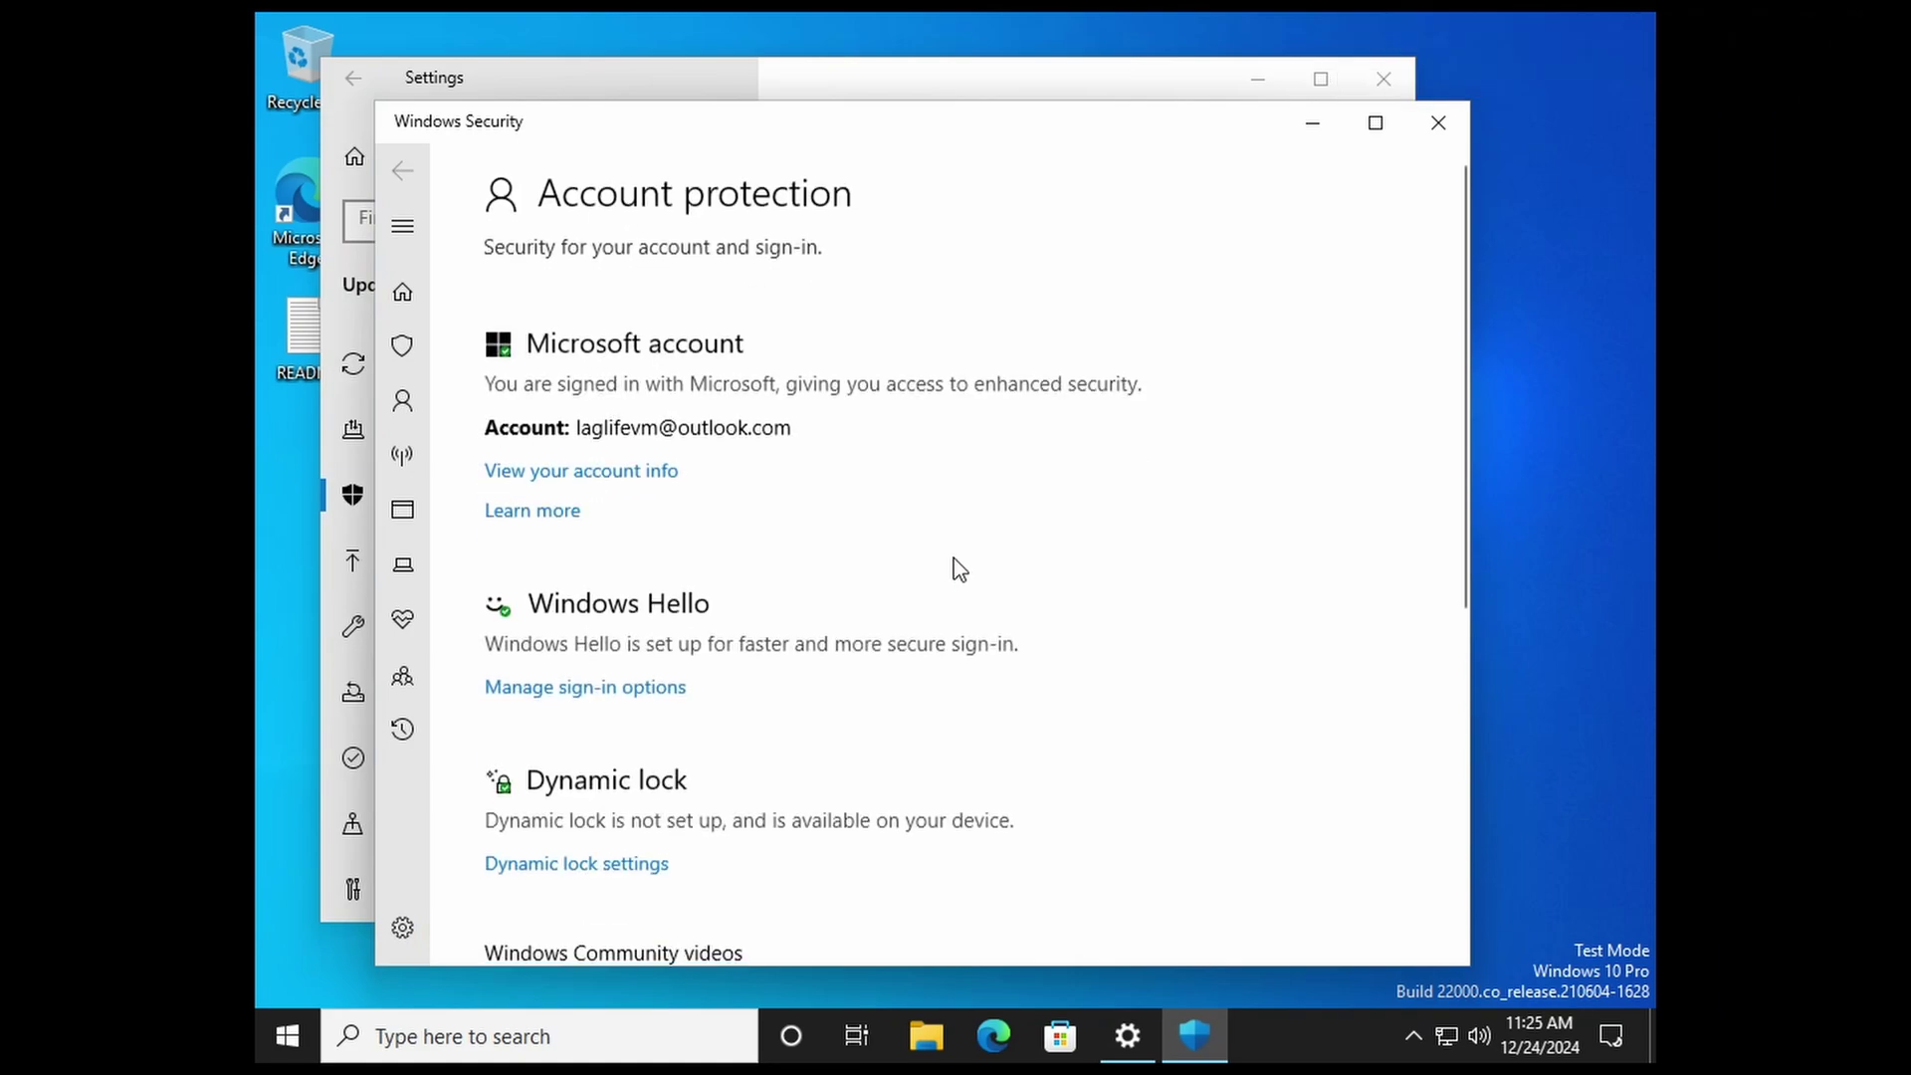
pyautogui.click(1438, 122)
pyautogui.click(1383, 78)
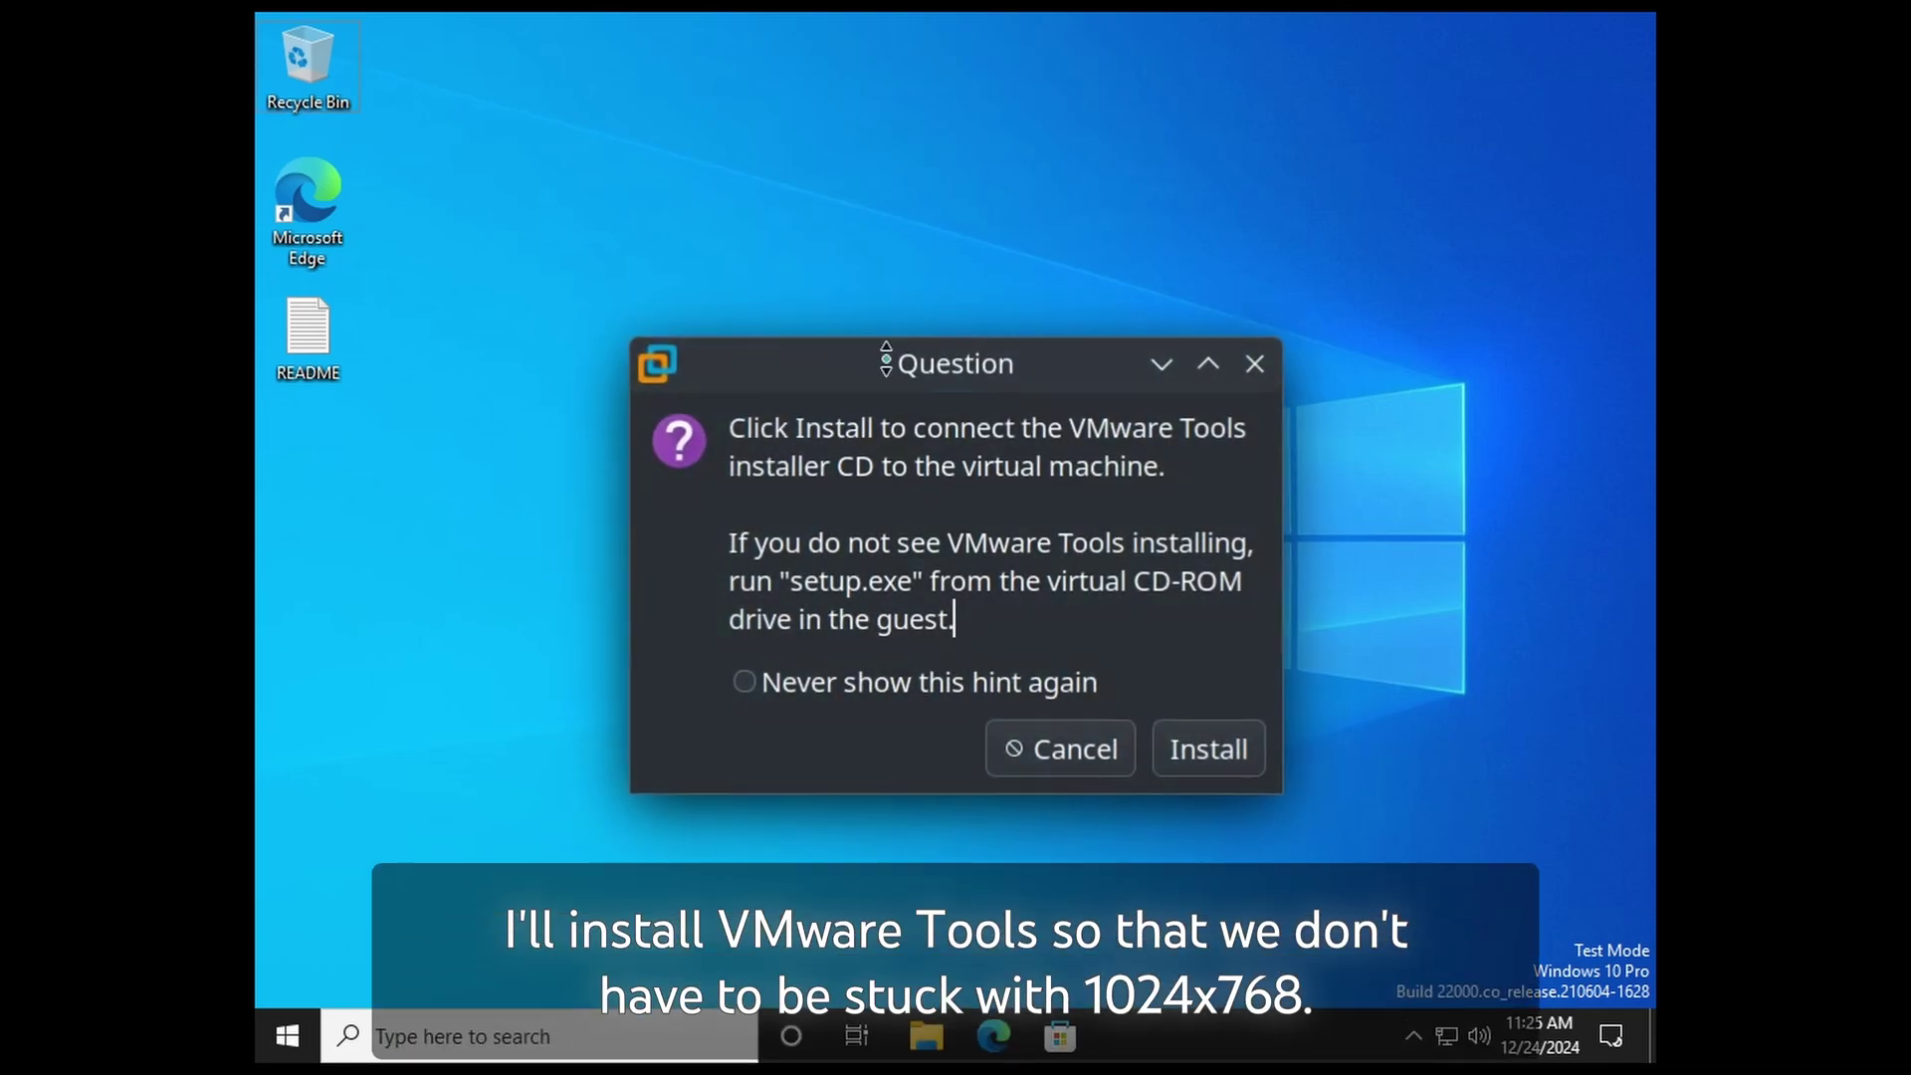
# Step: Confirm Install in the VMware Tools question so its installer disc is connected
pyautogui.click(1210, 749)
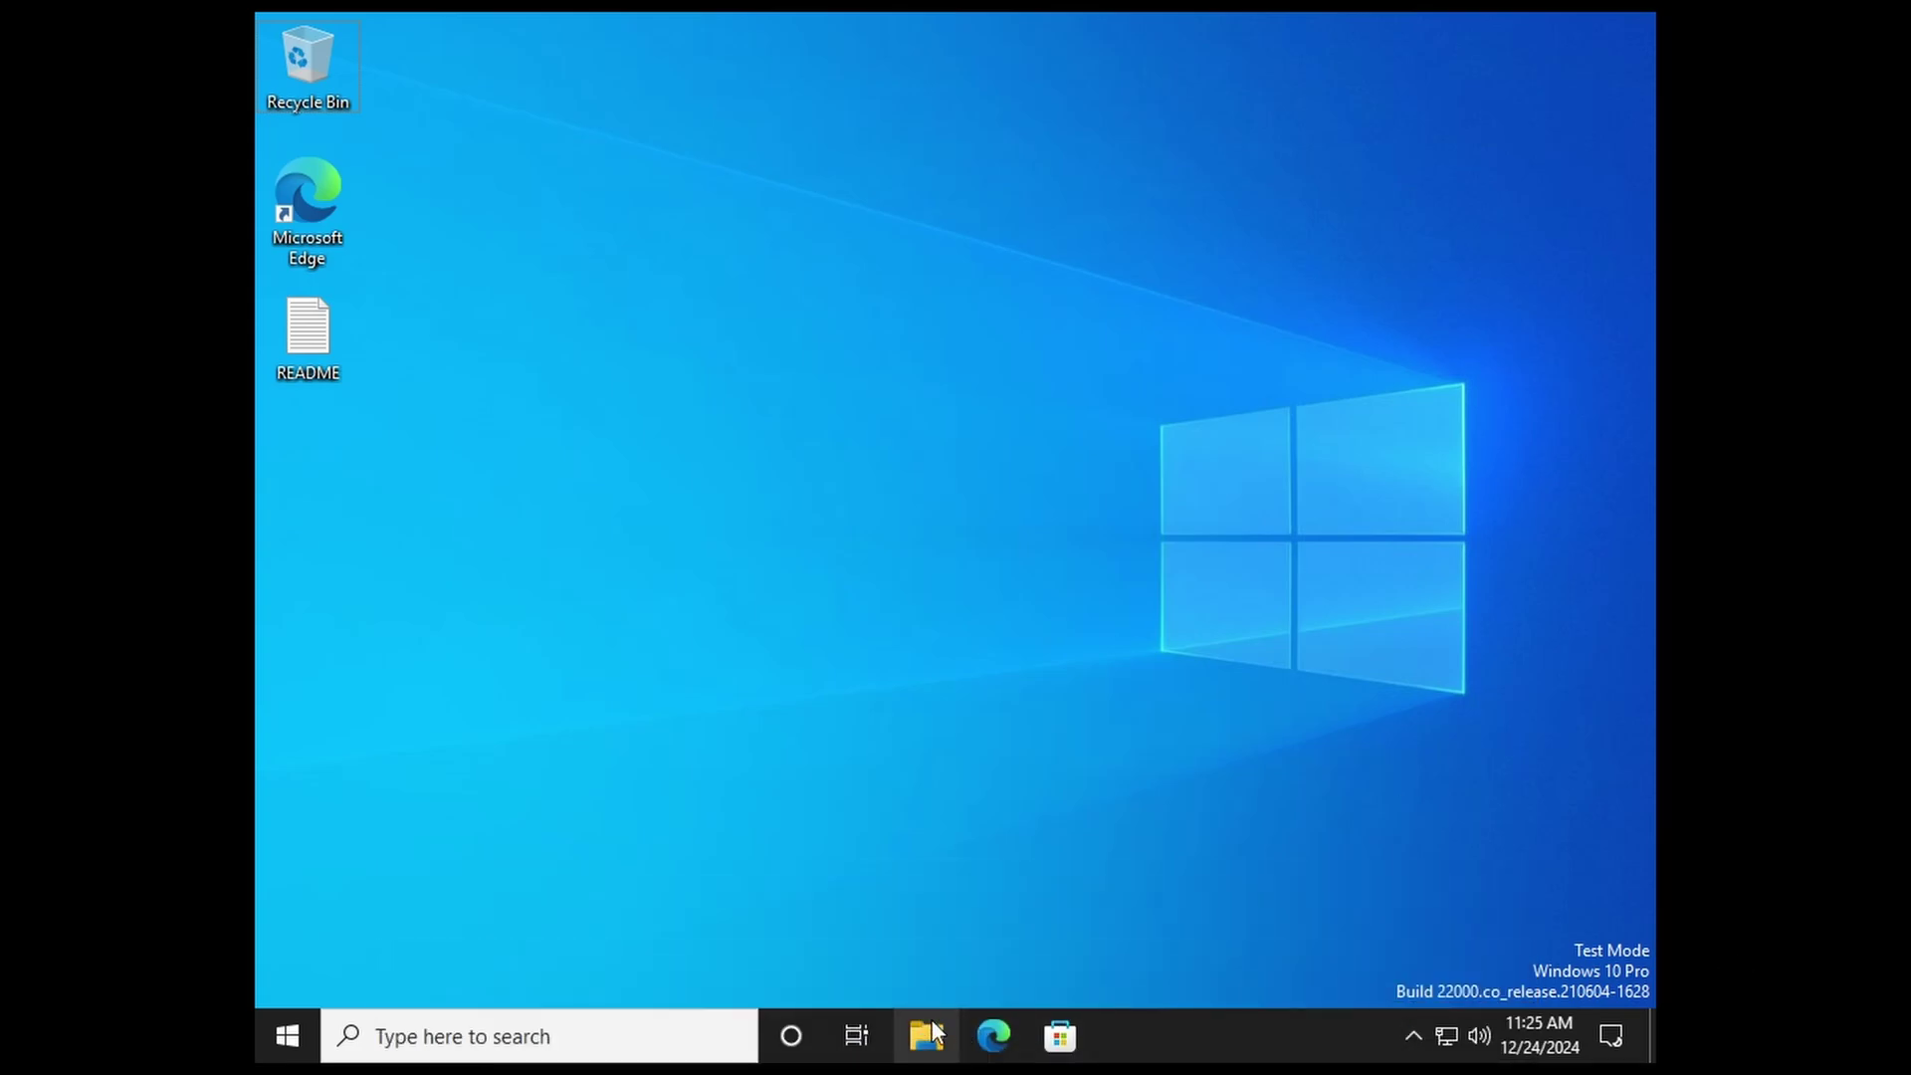
# Step: Run setup64 from DVD Drive (D:) in File Explorer and approve the permission prompt
pyautogui.click(938, 1025)
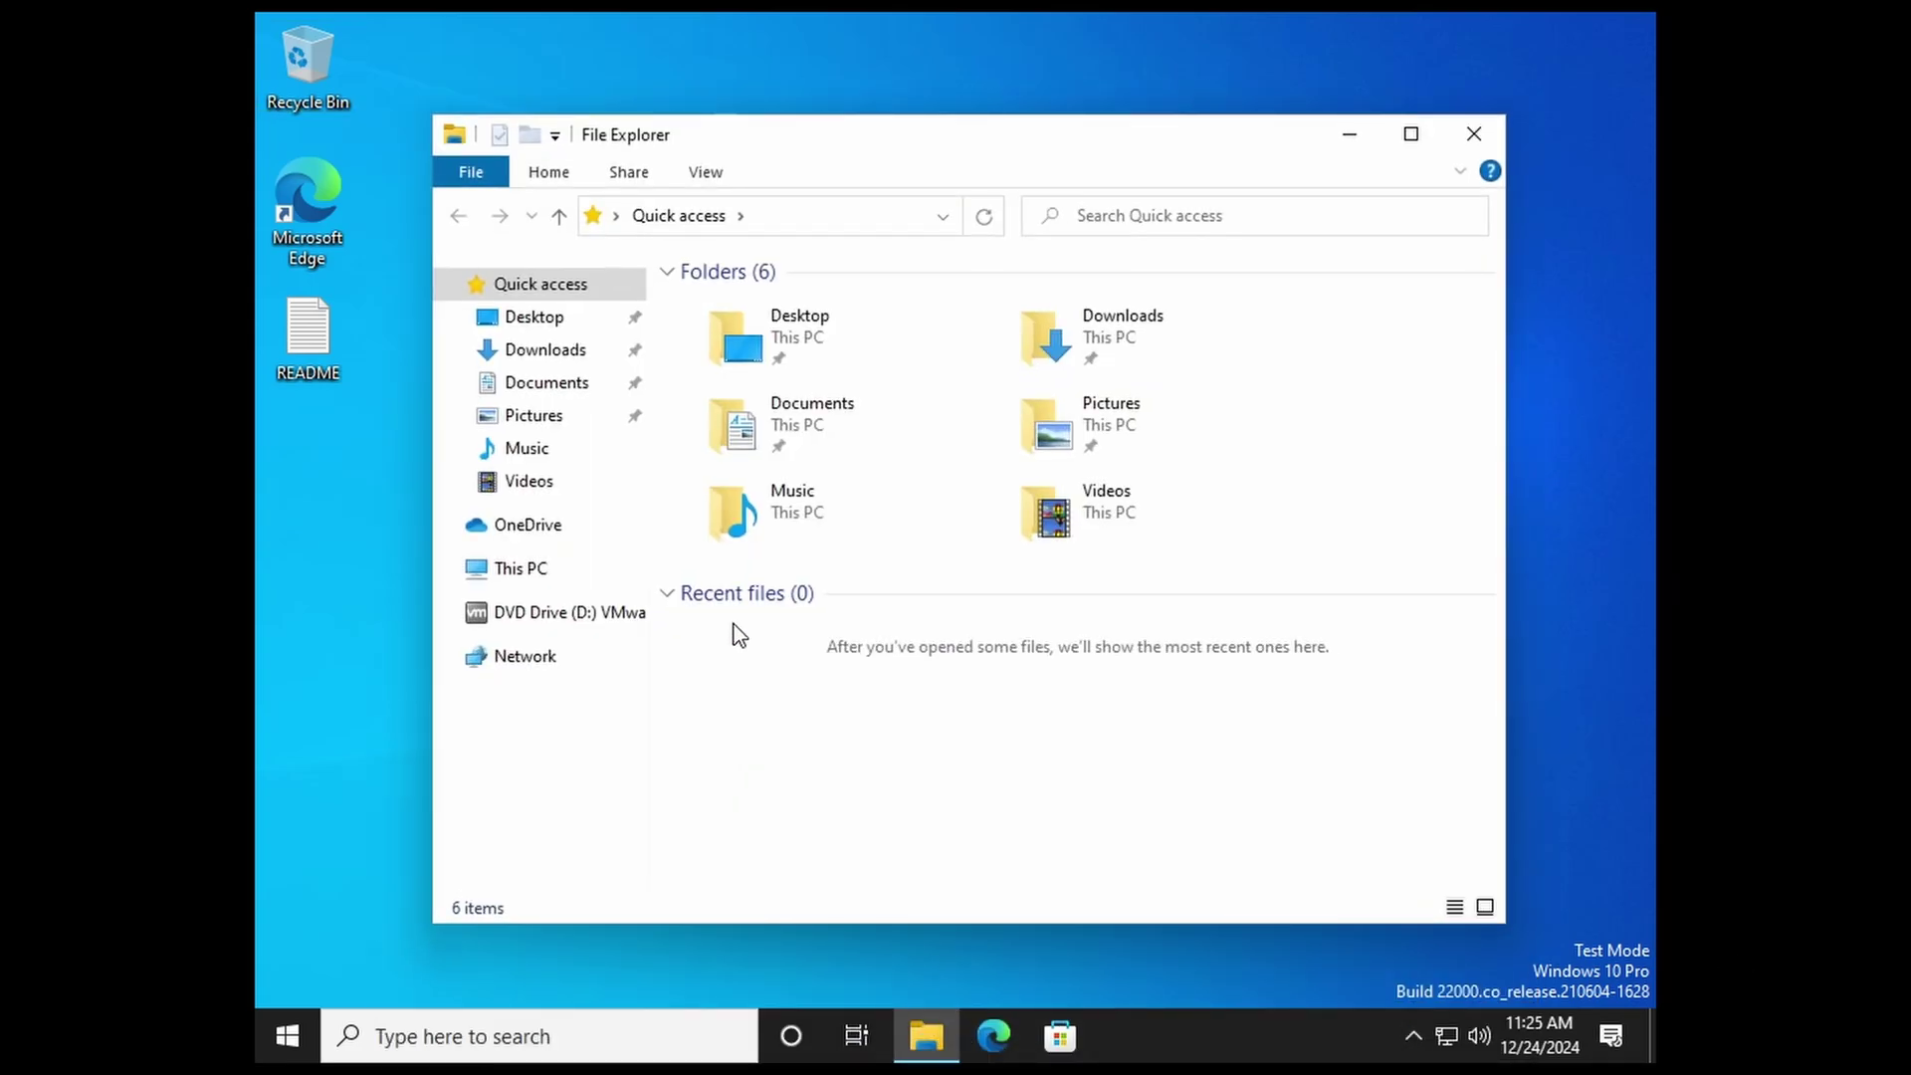
pyautogui.click(593, 612)
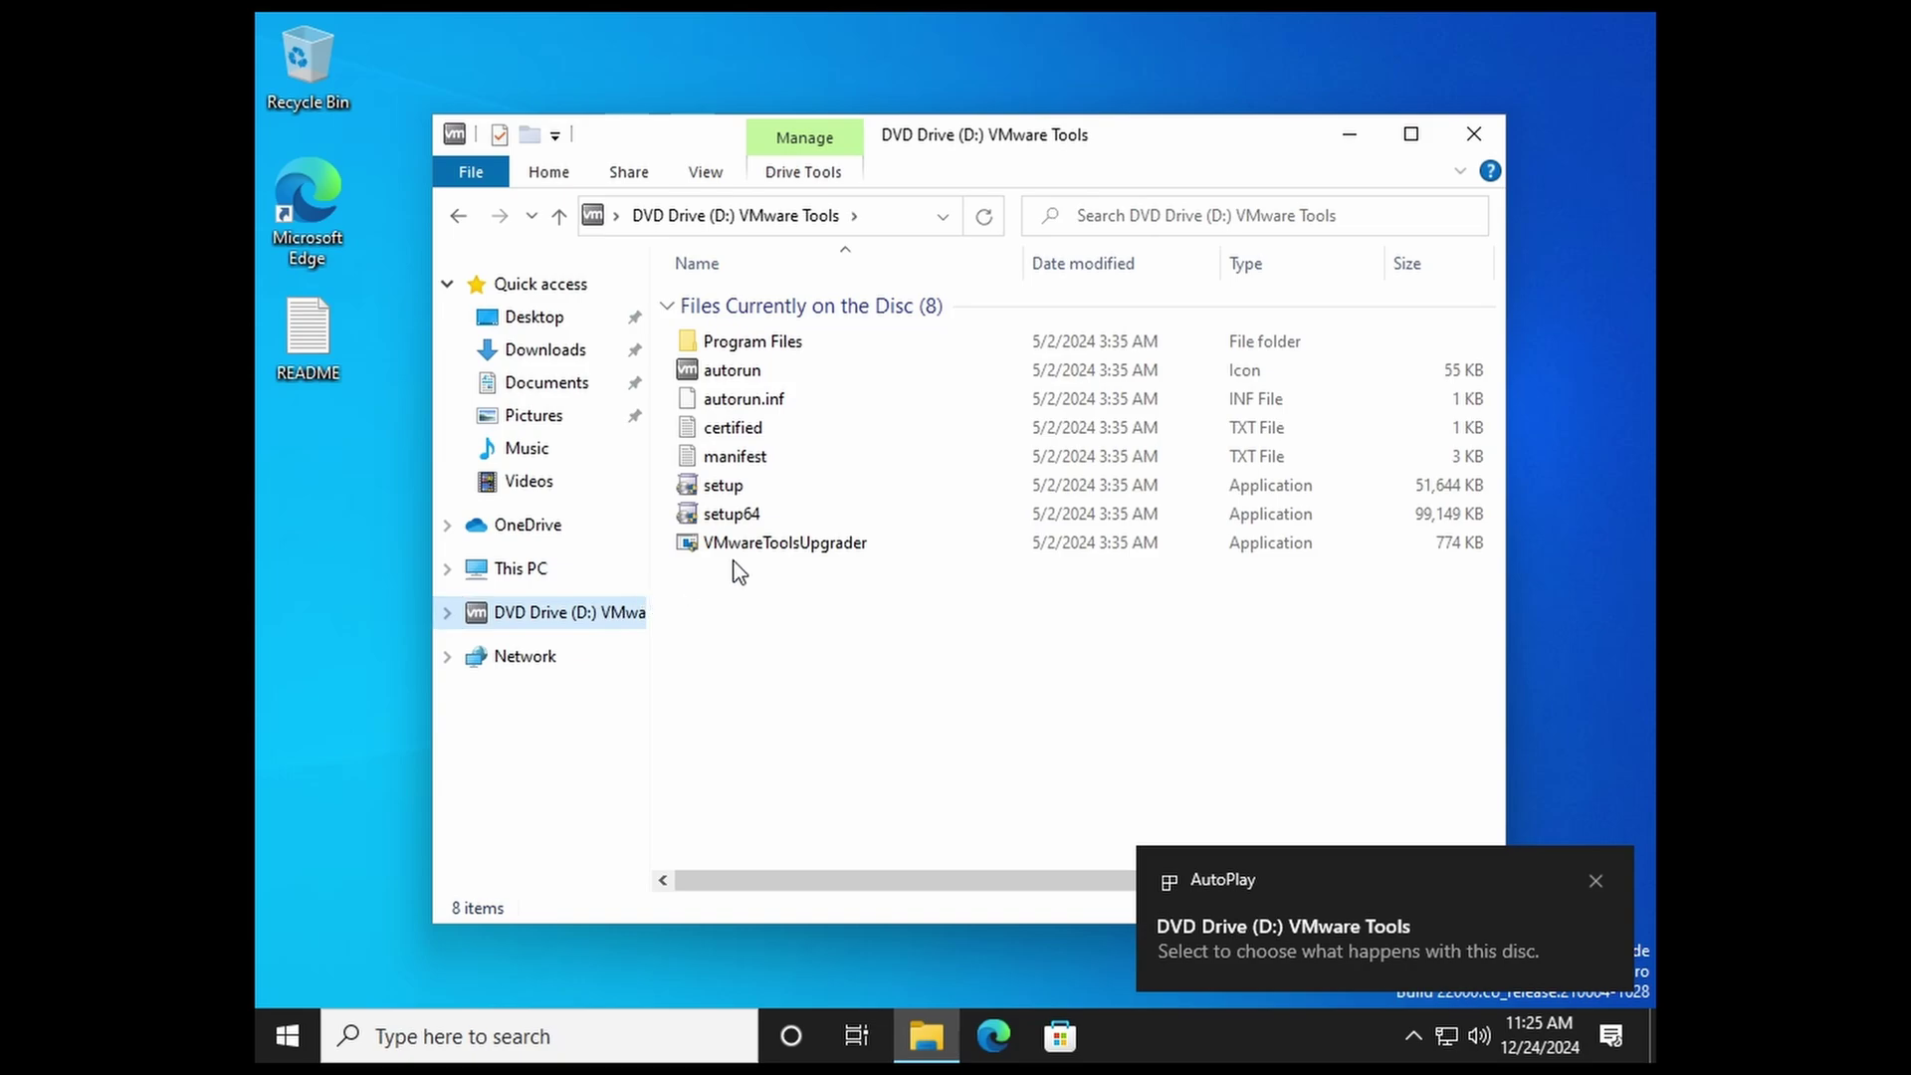
pyautogui.doubleClick(732, 514)
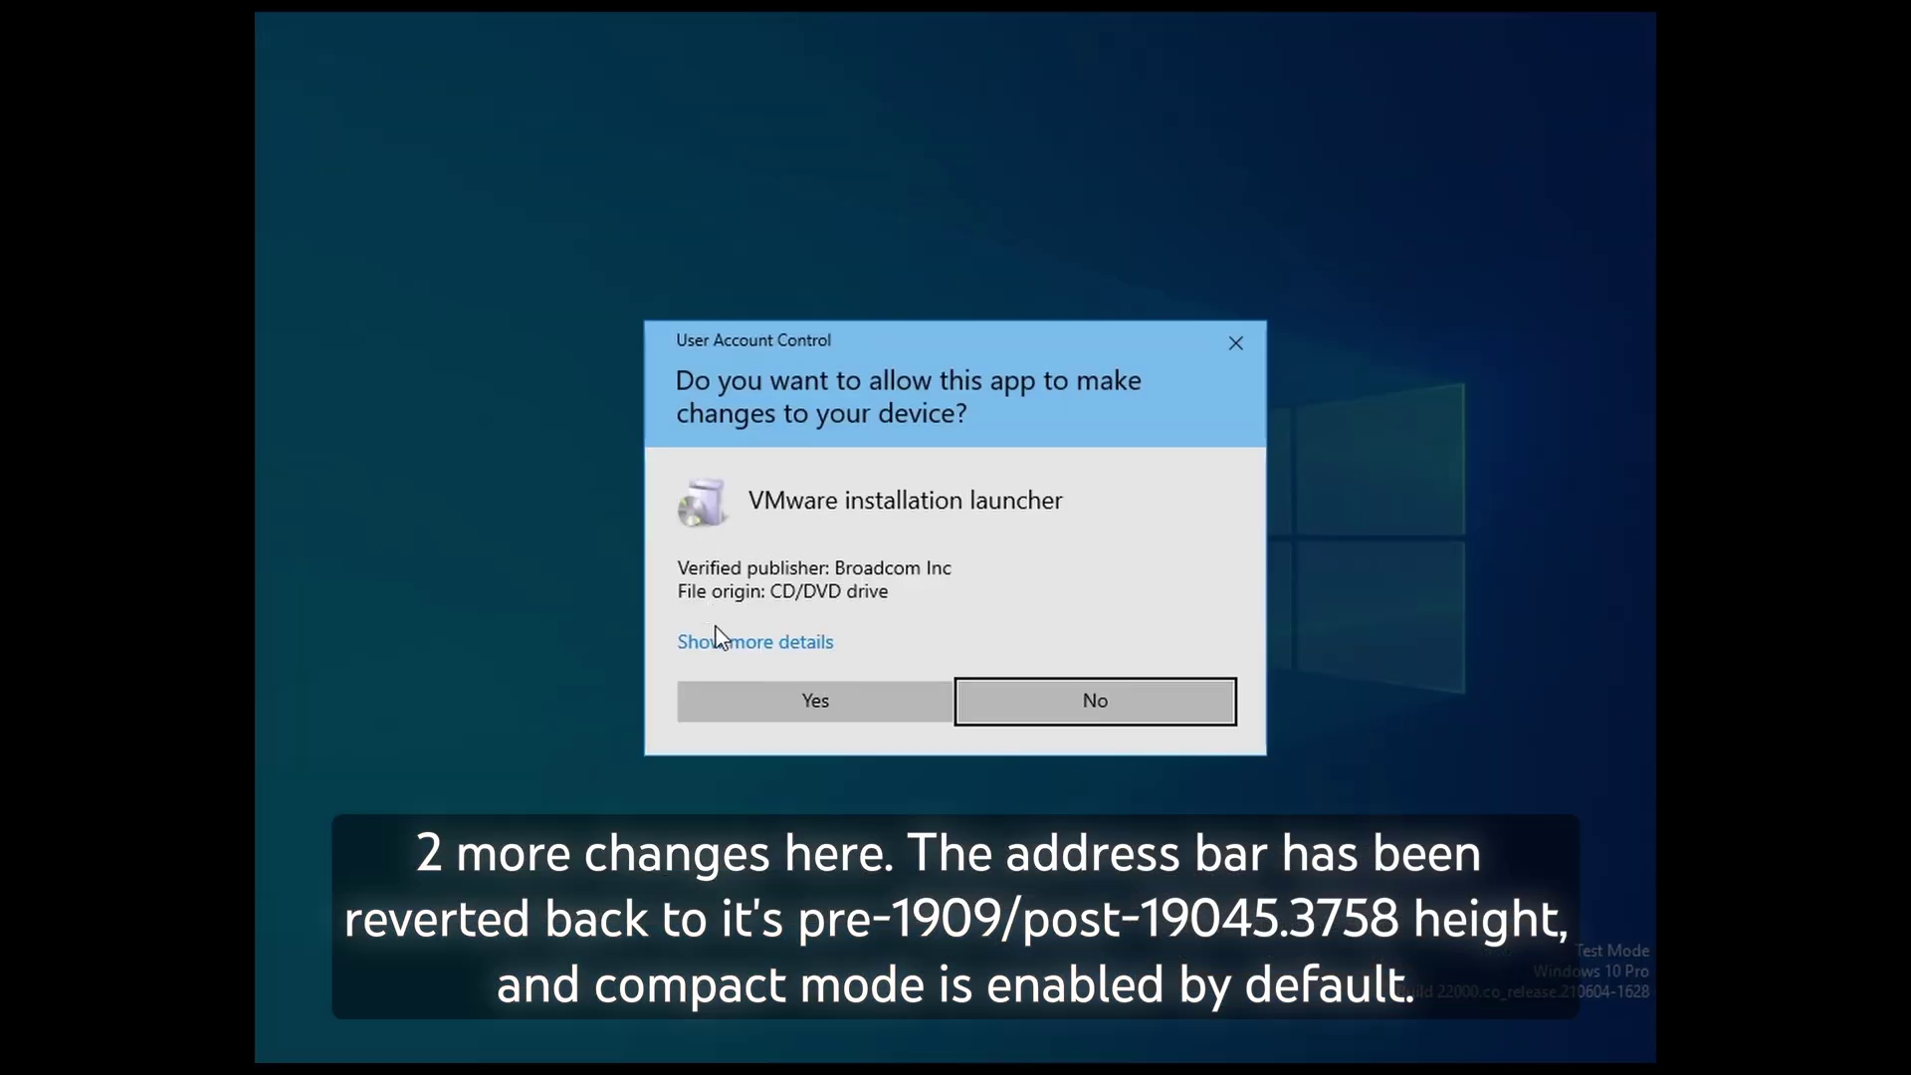
pyautogui.click(775, 694)
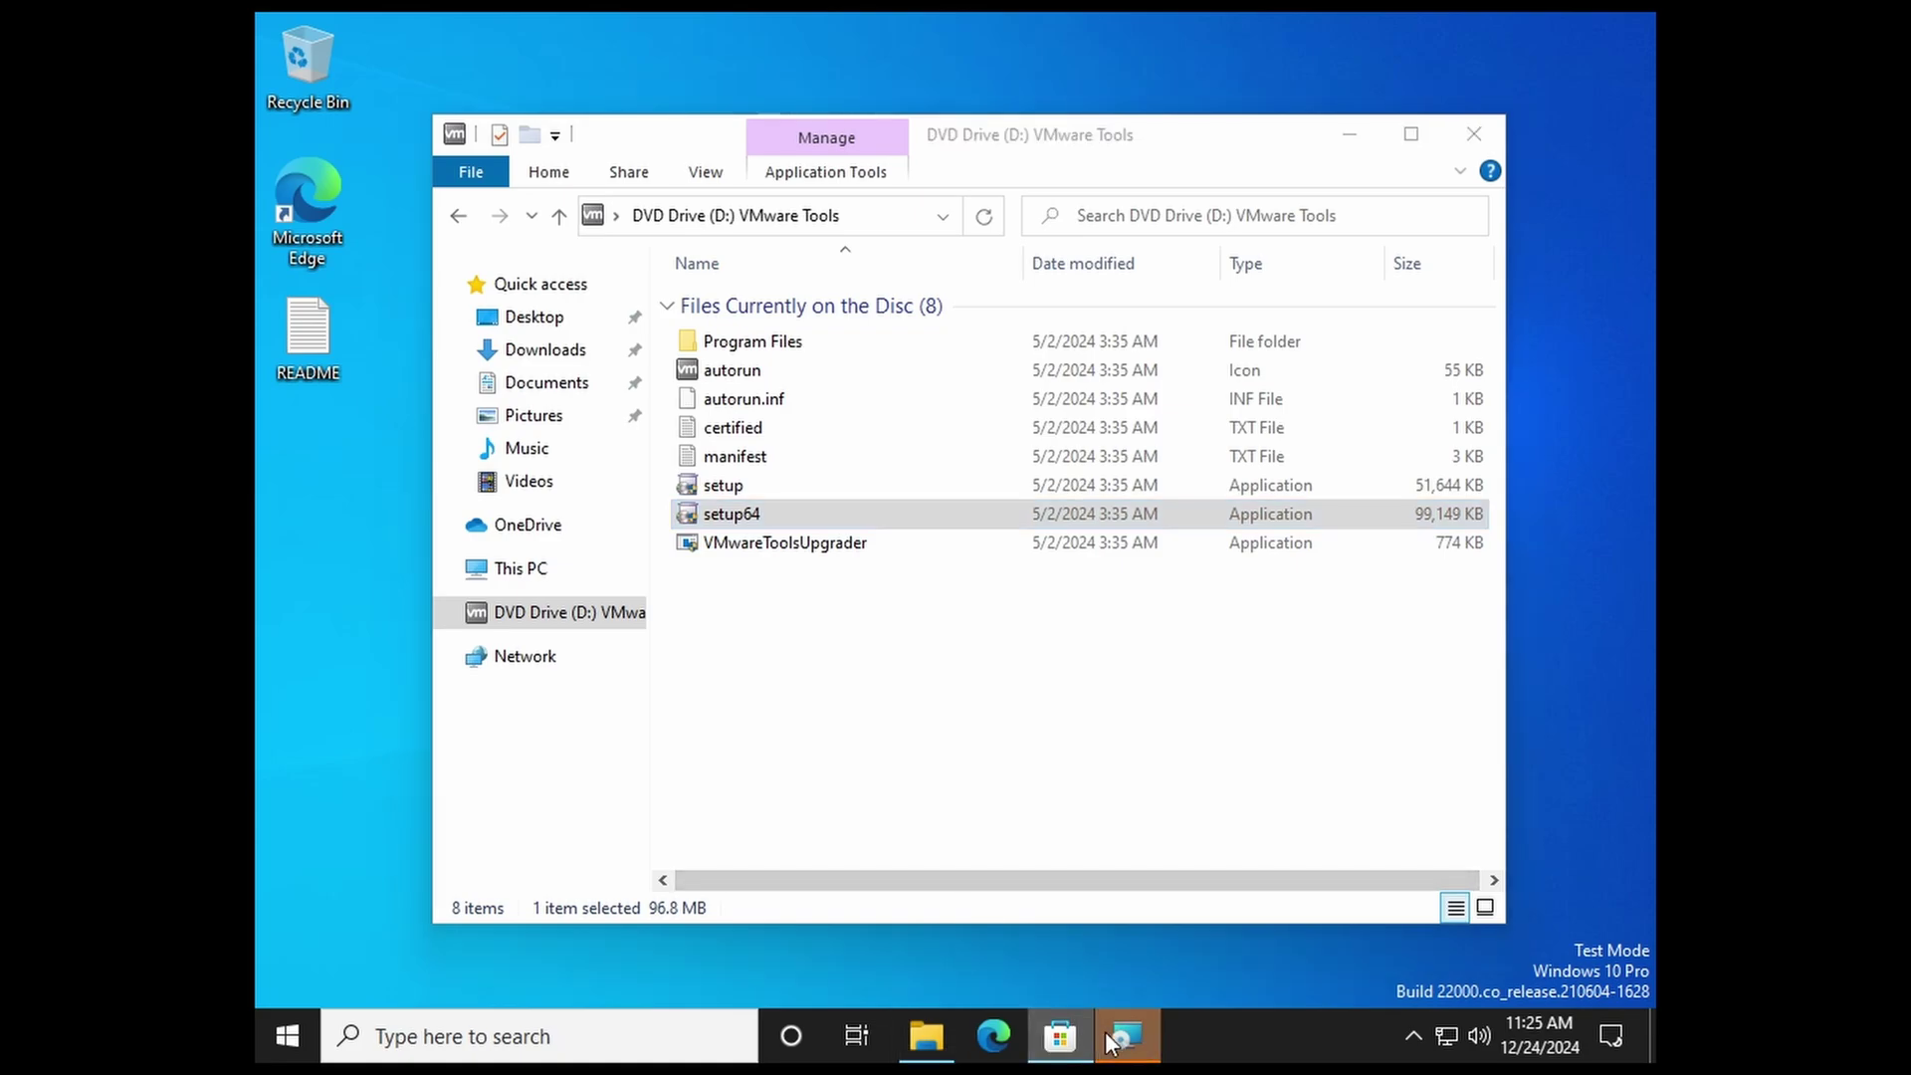
# Step: Close the stray Microsoft Store window and move past the VMware Tools welcome page
pyautogui.click(1060, 1037)
pyautogui.click(1114, 1040)
pyautogui.rightClick(1060, 1036)
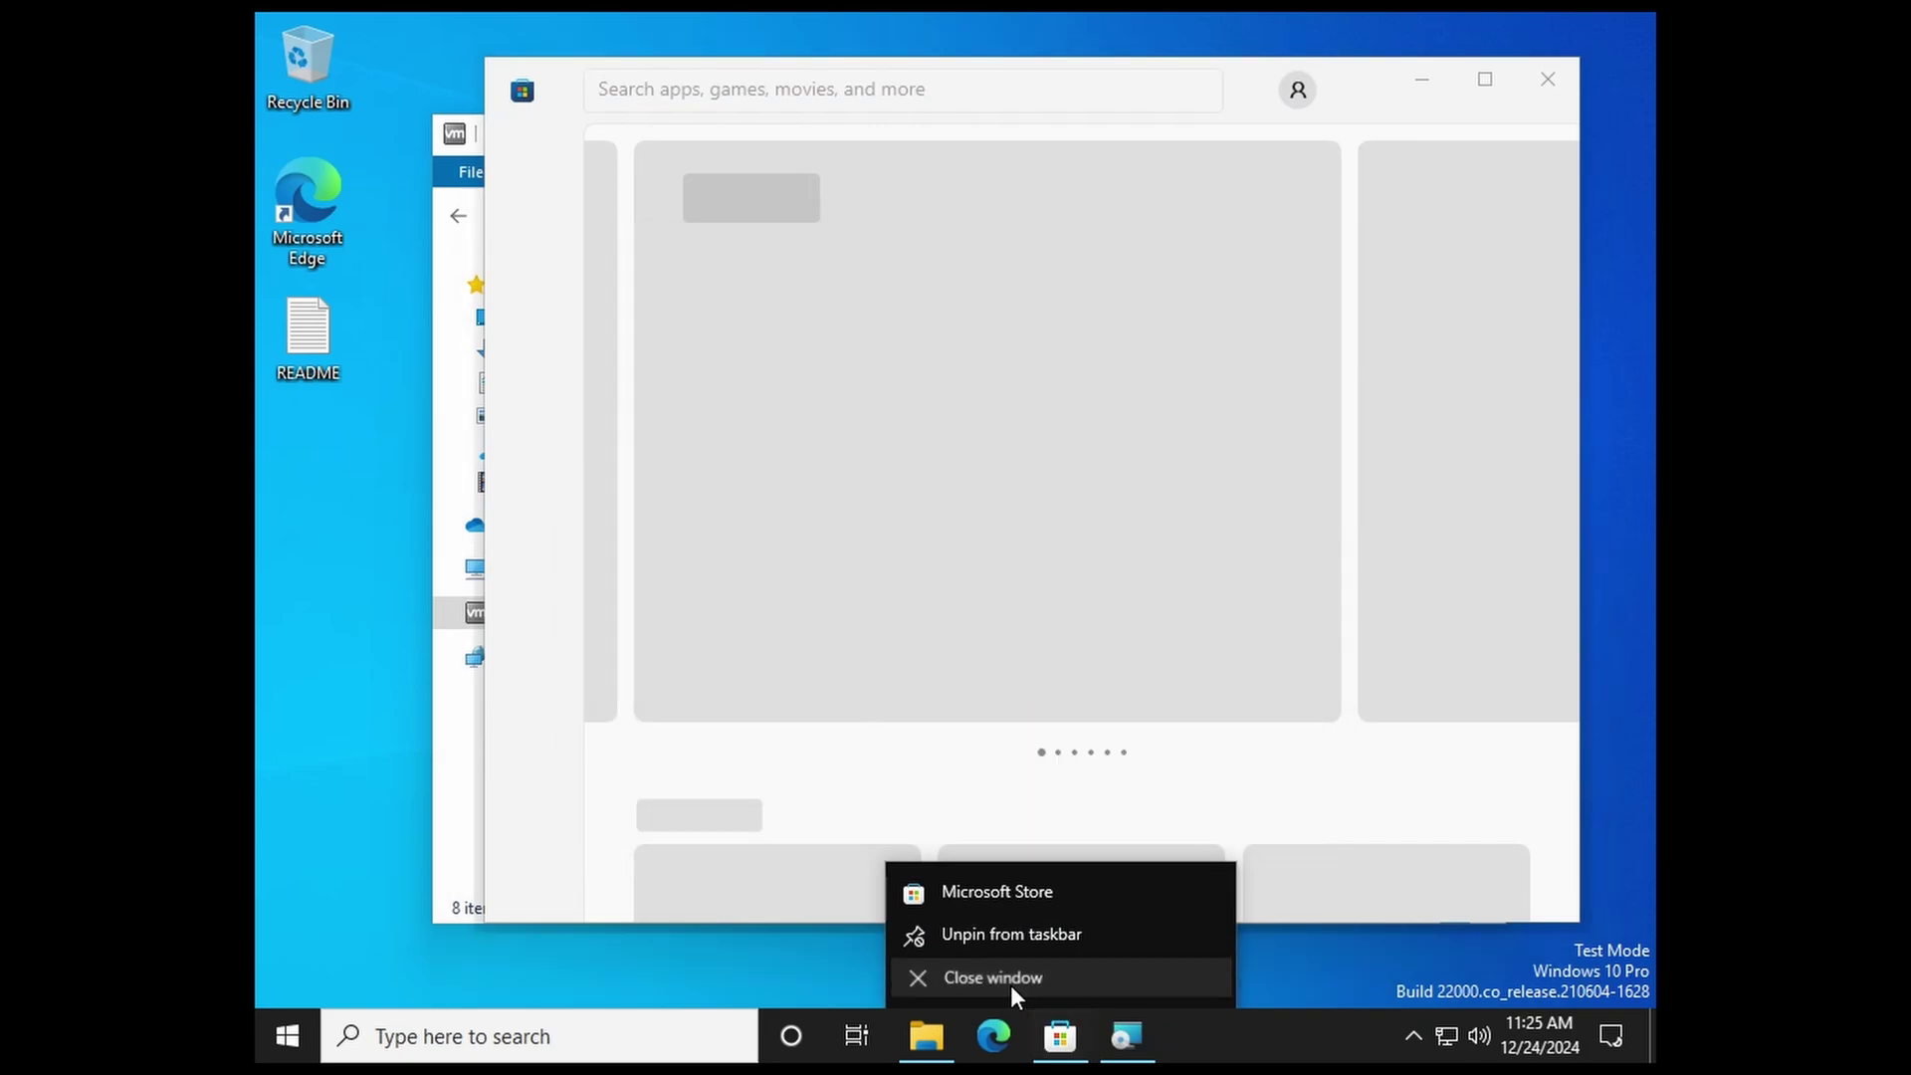
pyautogui.click(1011, 984)
pyautogui.click(1088, 737)
# Step: Keep the default setup type, install VMware Tools, finish, and accept the restart
pyautogui.click(1085, 737)
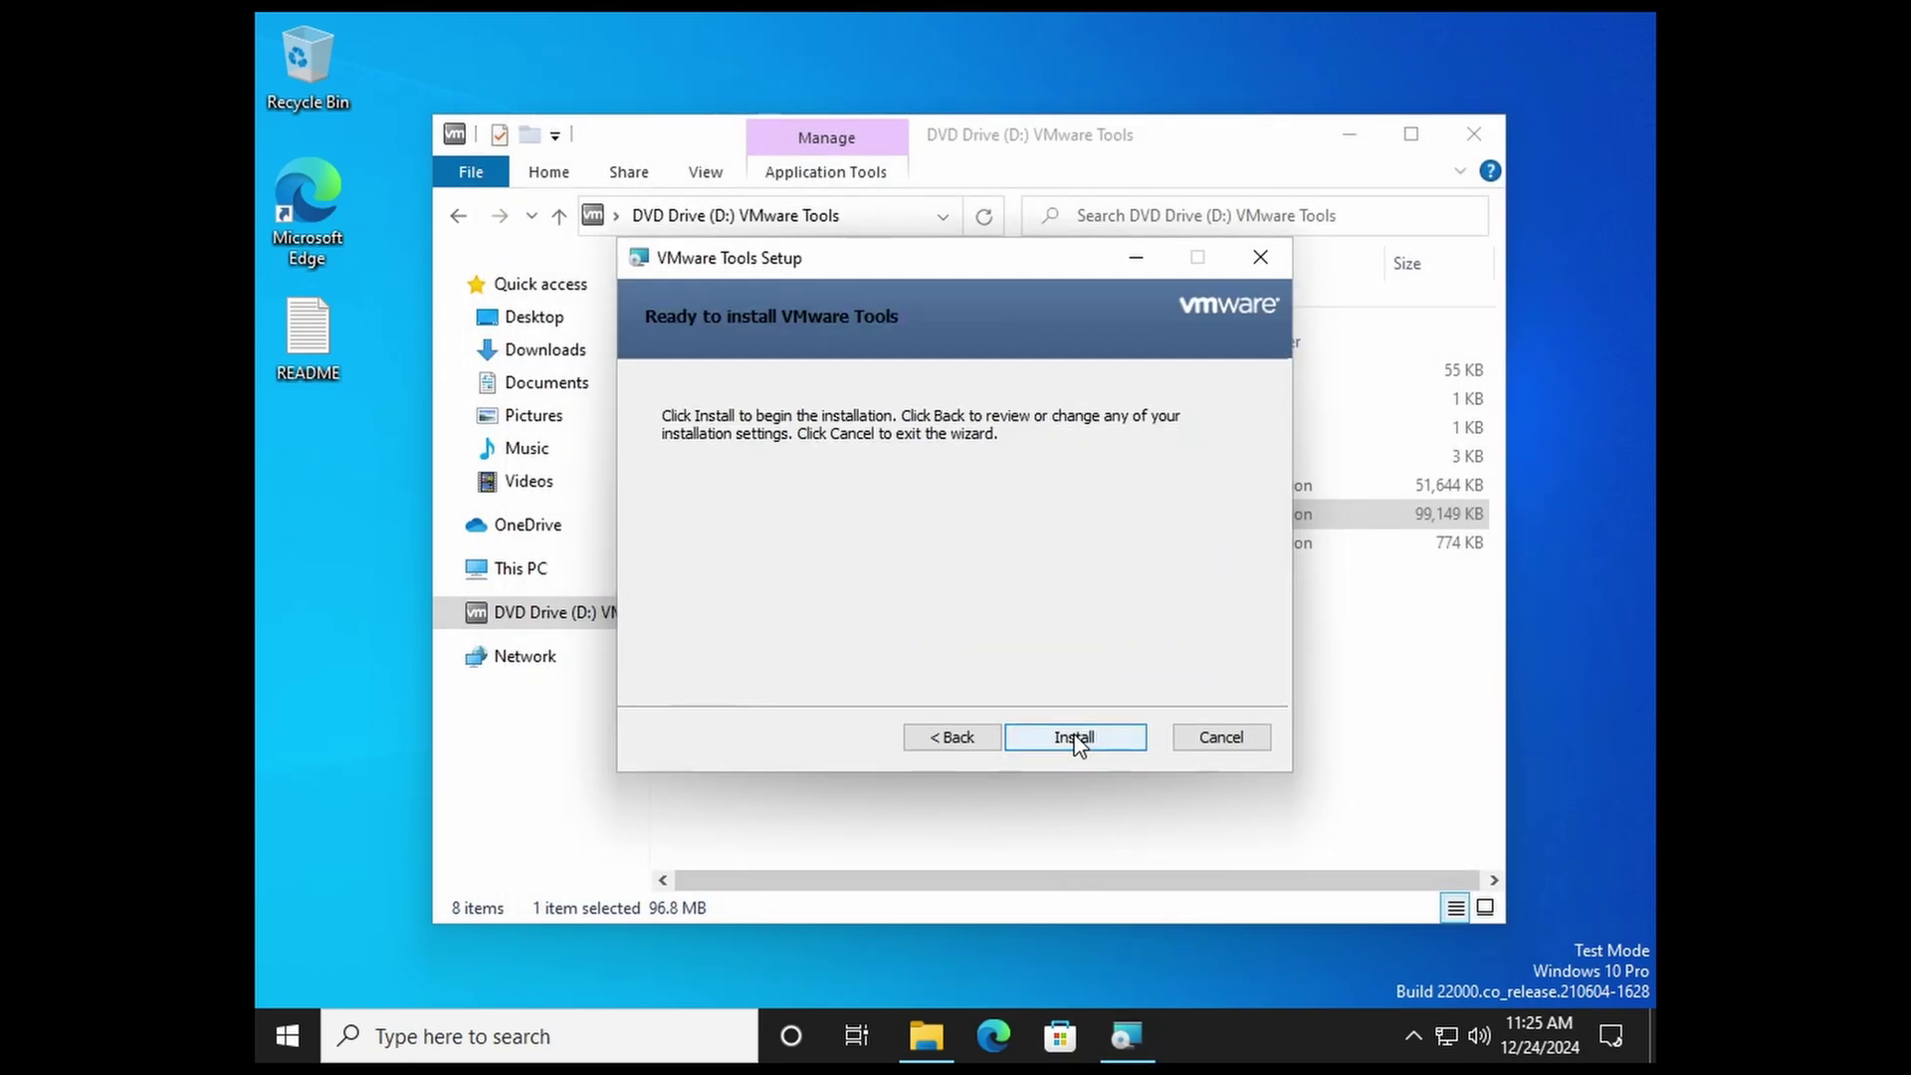
pyautogui.click(1078, 738)
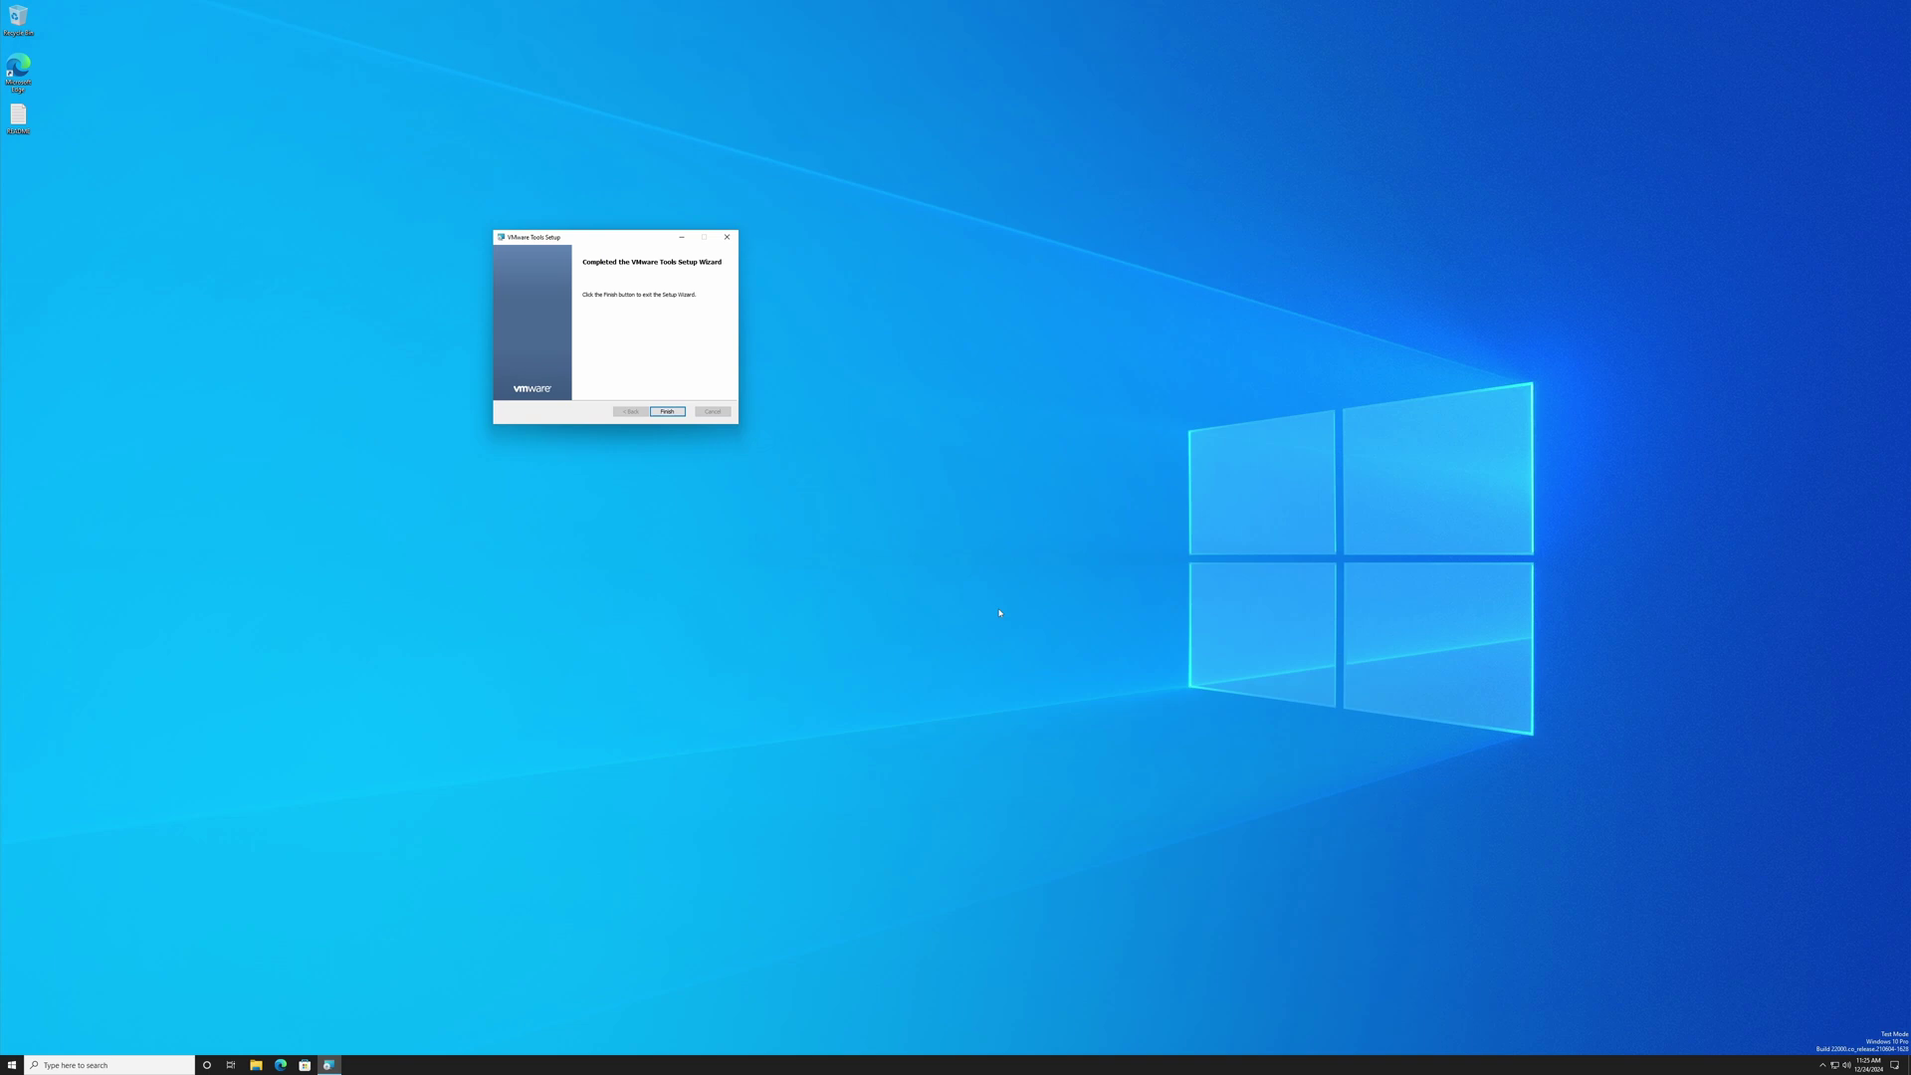
pyautogui.click(665, 413)
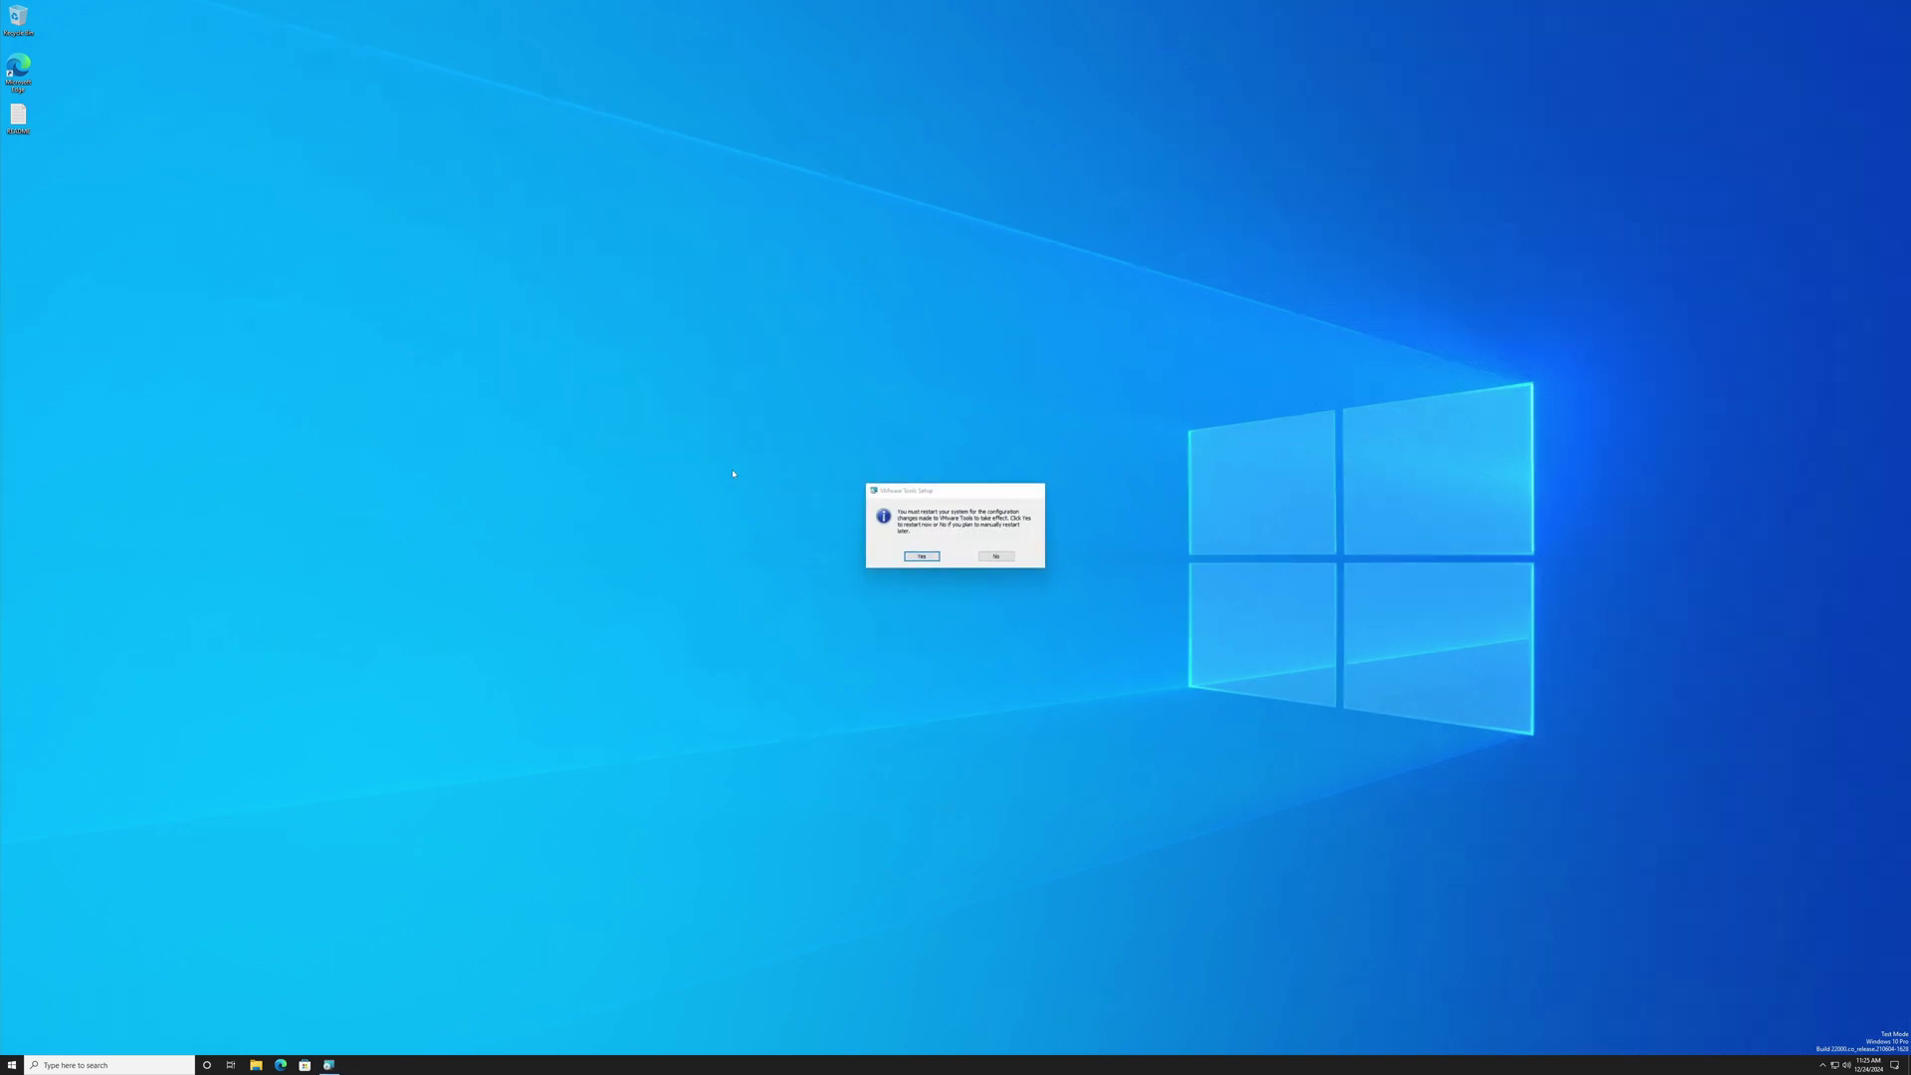
pyautogui.click(921, 556)
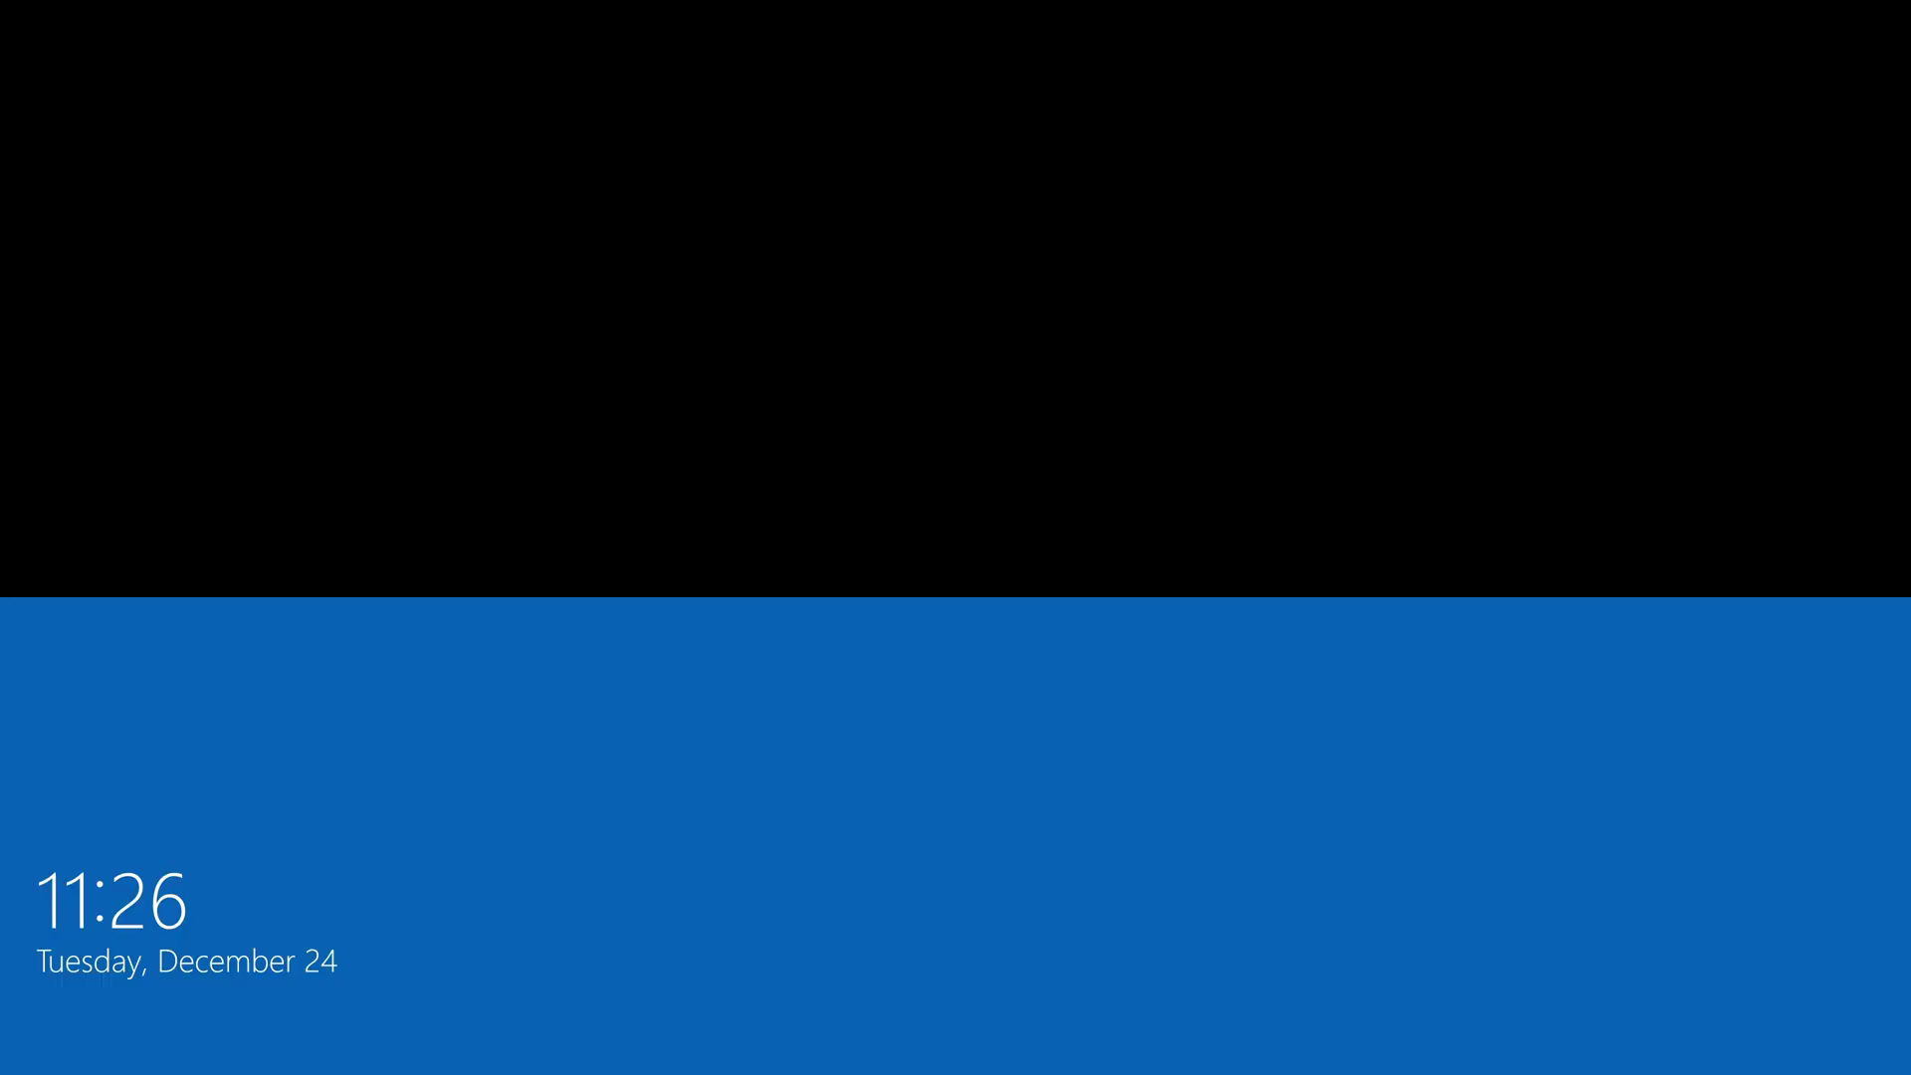
# Step: Sign back in, close Display settings, and open the README file
pyautogui.press('space')
pyautogui.press('Return')
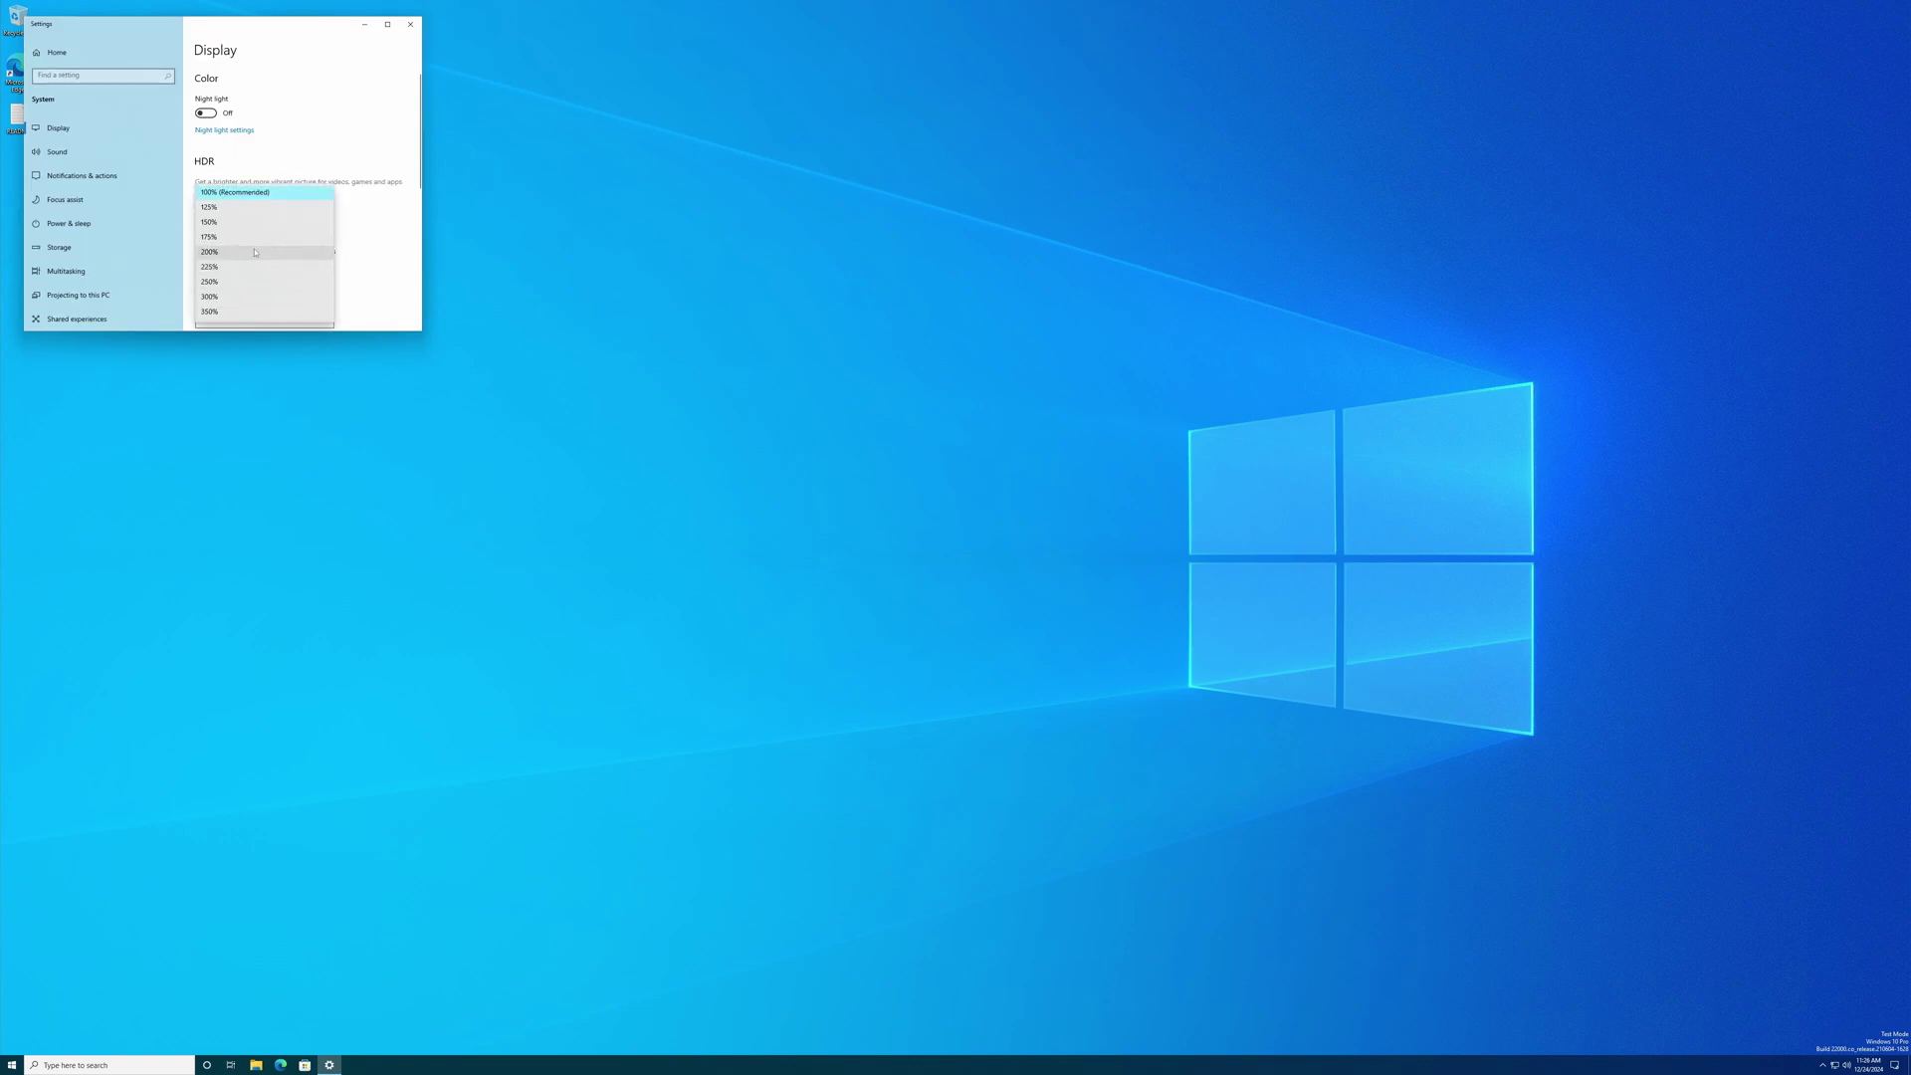
pyautogui.click(807, 40)
pyautogui.doubleClick(44, 239)
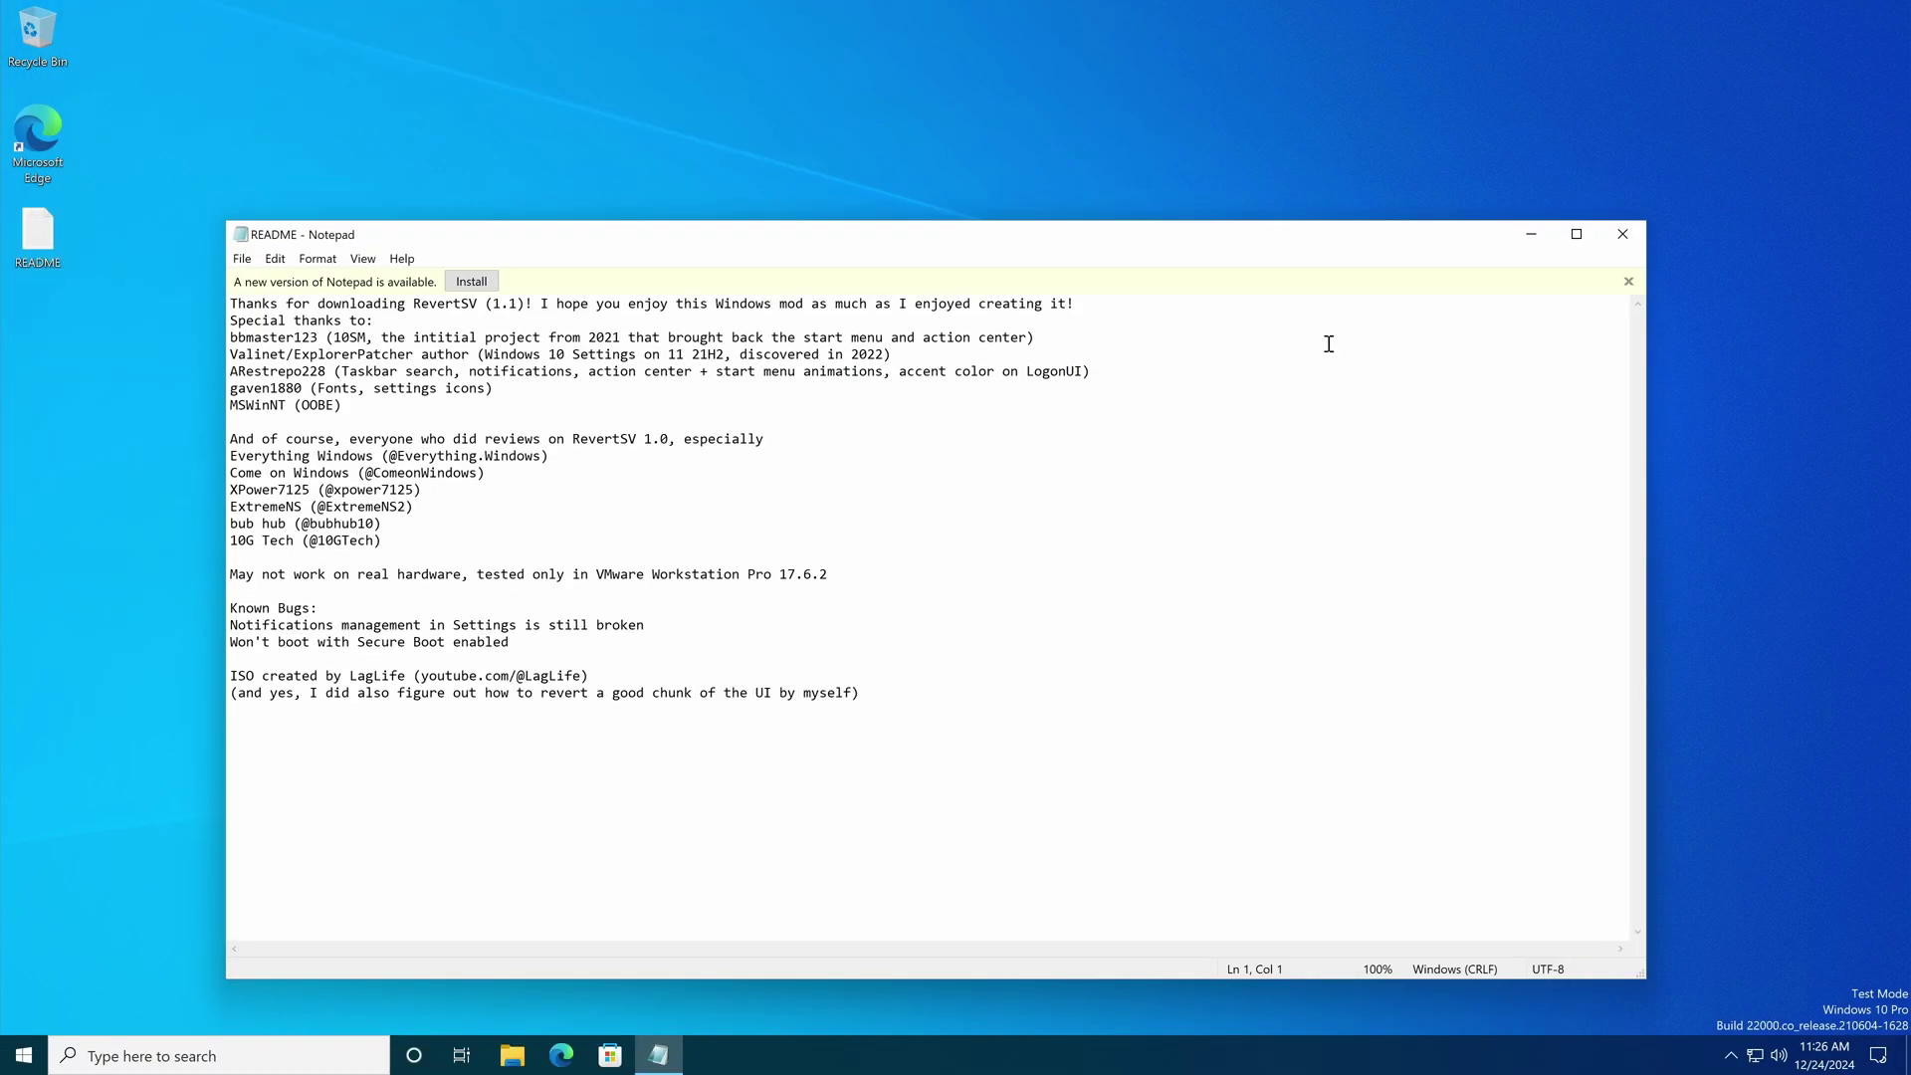
# Step: Dismiss the Notepad update notice, shrink the window, and move it to the upper right
pyautogui.click(1631, 282)
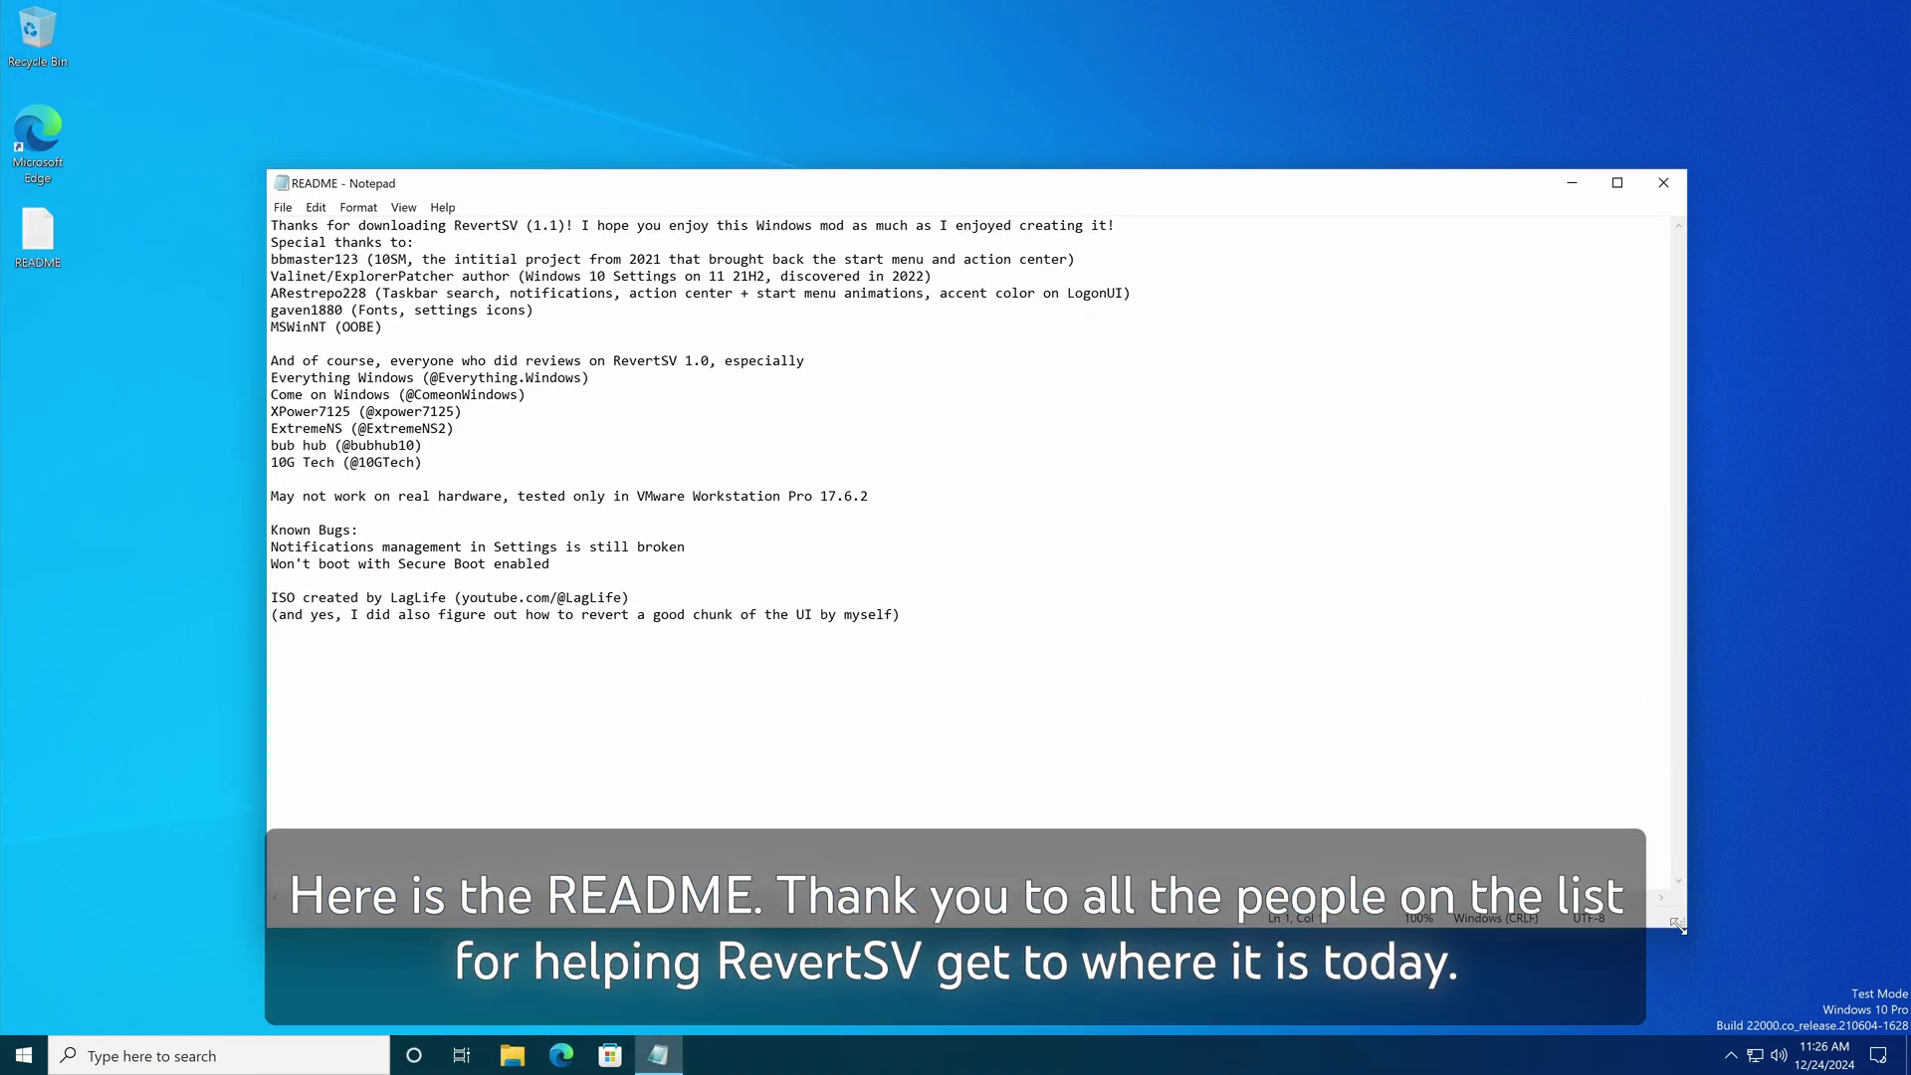
pyautogui.moveTo(1678, 926); pyautogui.dragTo(1194, 667)
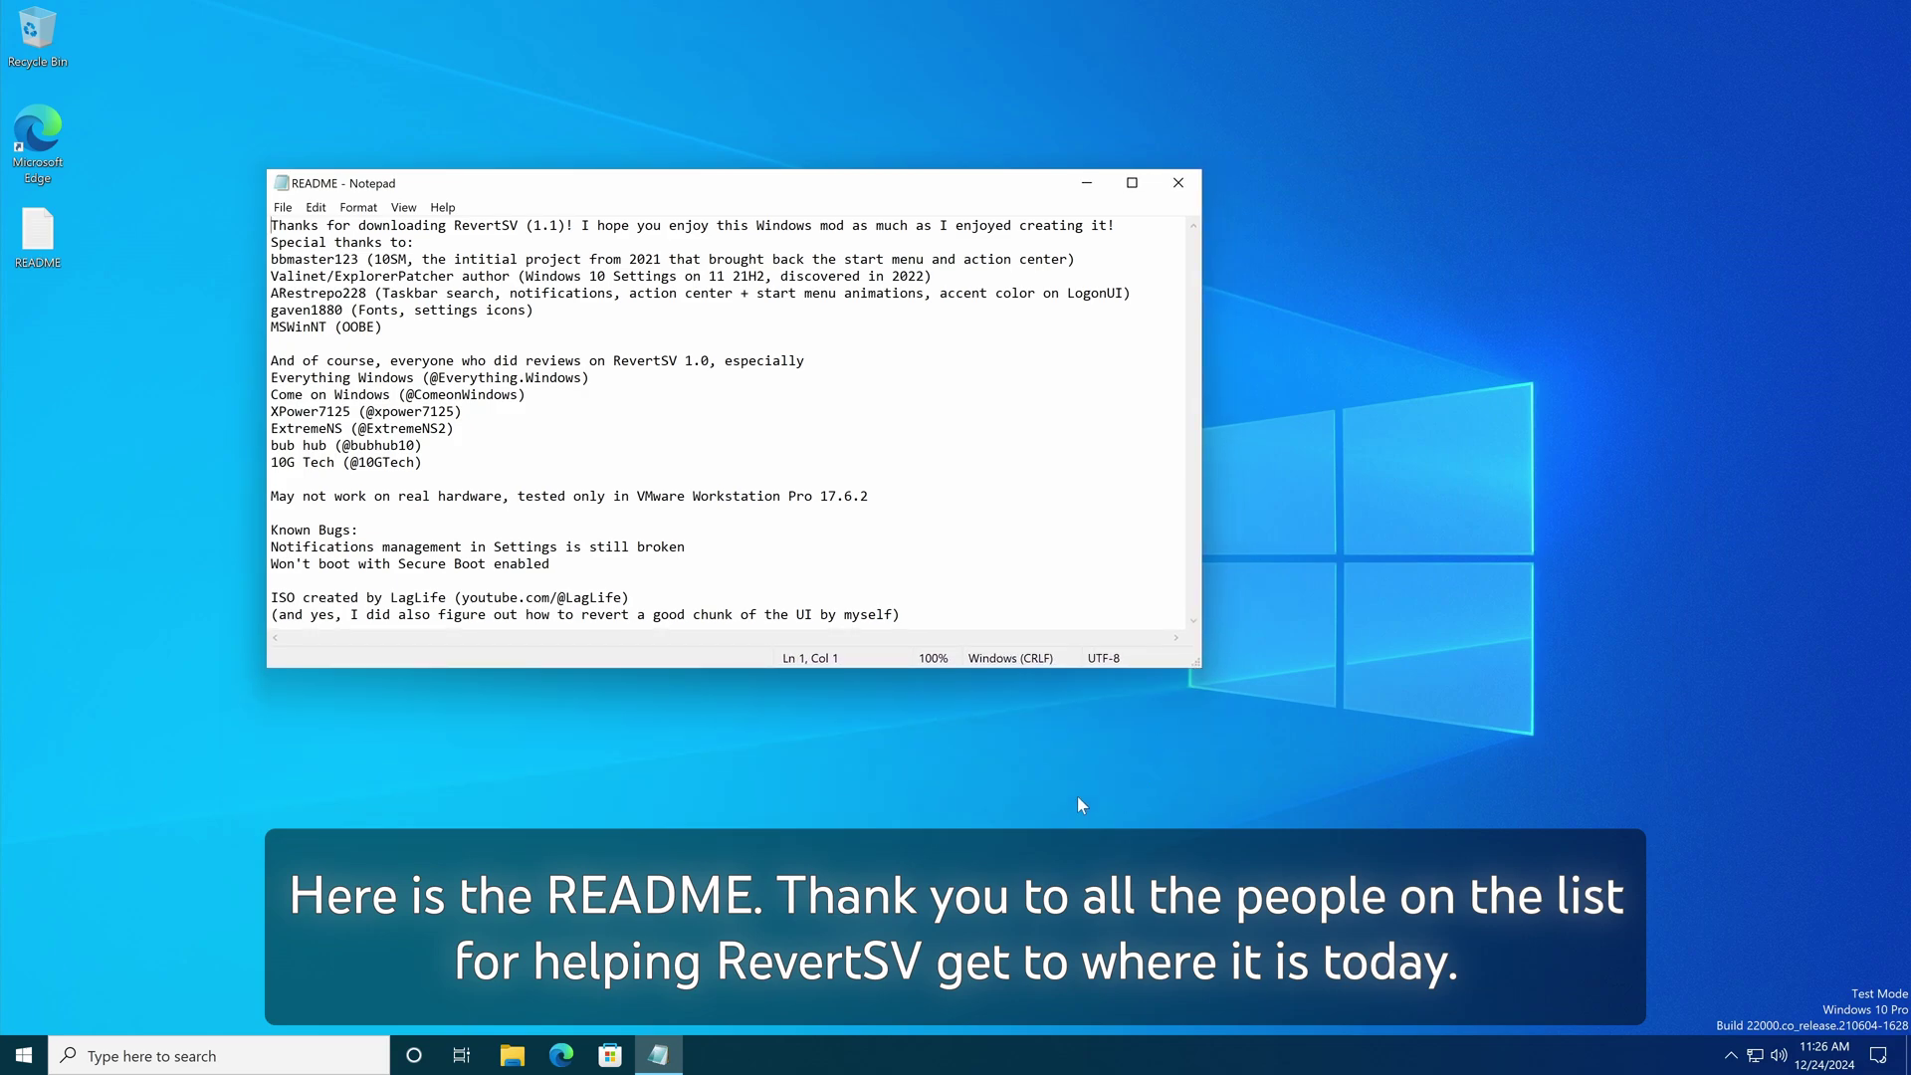
pyautogui.moveTo(333, 181); pyautogui.dragTo(975, 107)
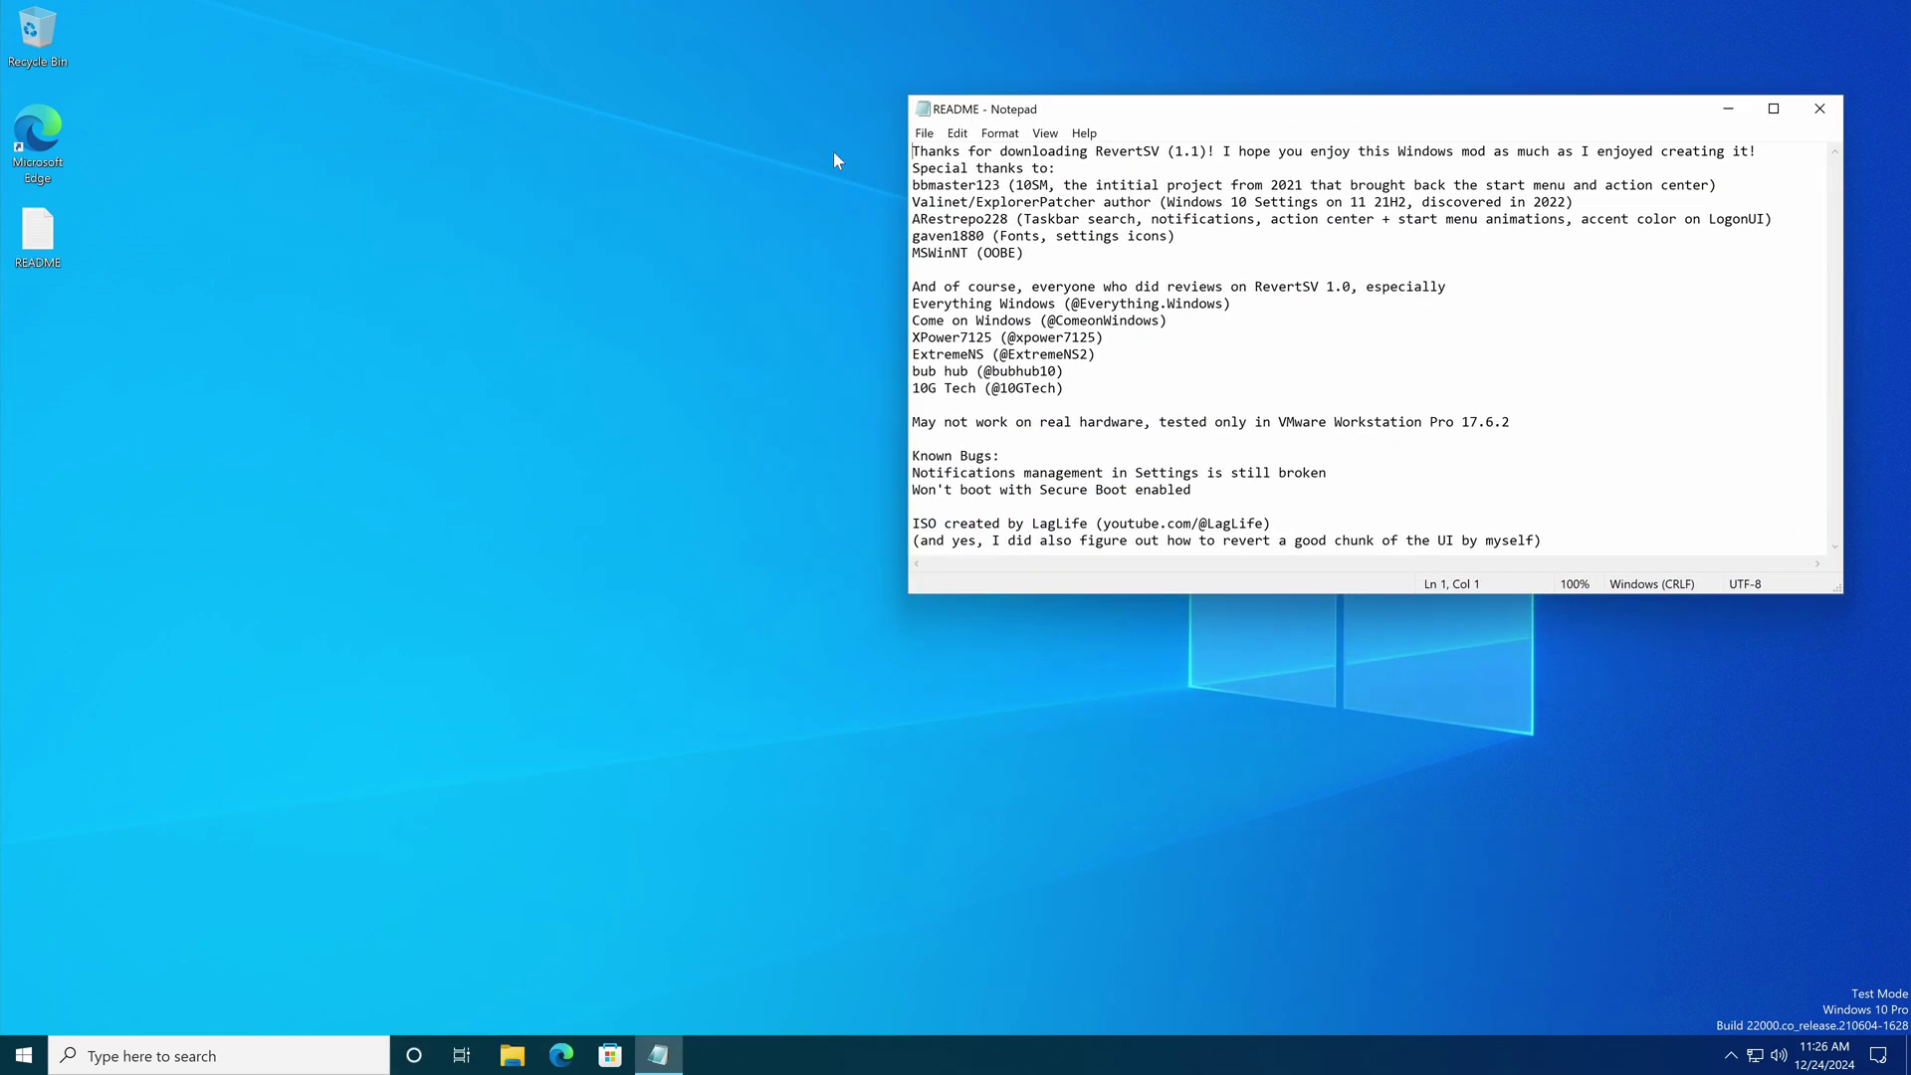
# Step: Scroll through the Start menu, then open Personalization settings from the desktop right-click menu
pyautogui.click(24, 1055)
pyautogui.scroll(-10, 149, 776)
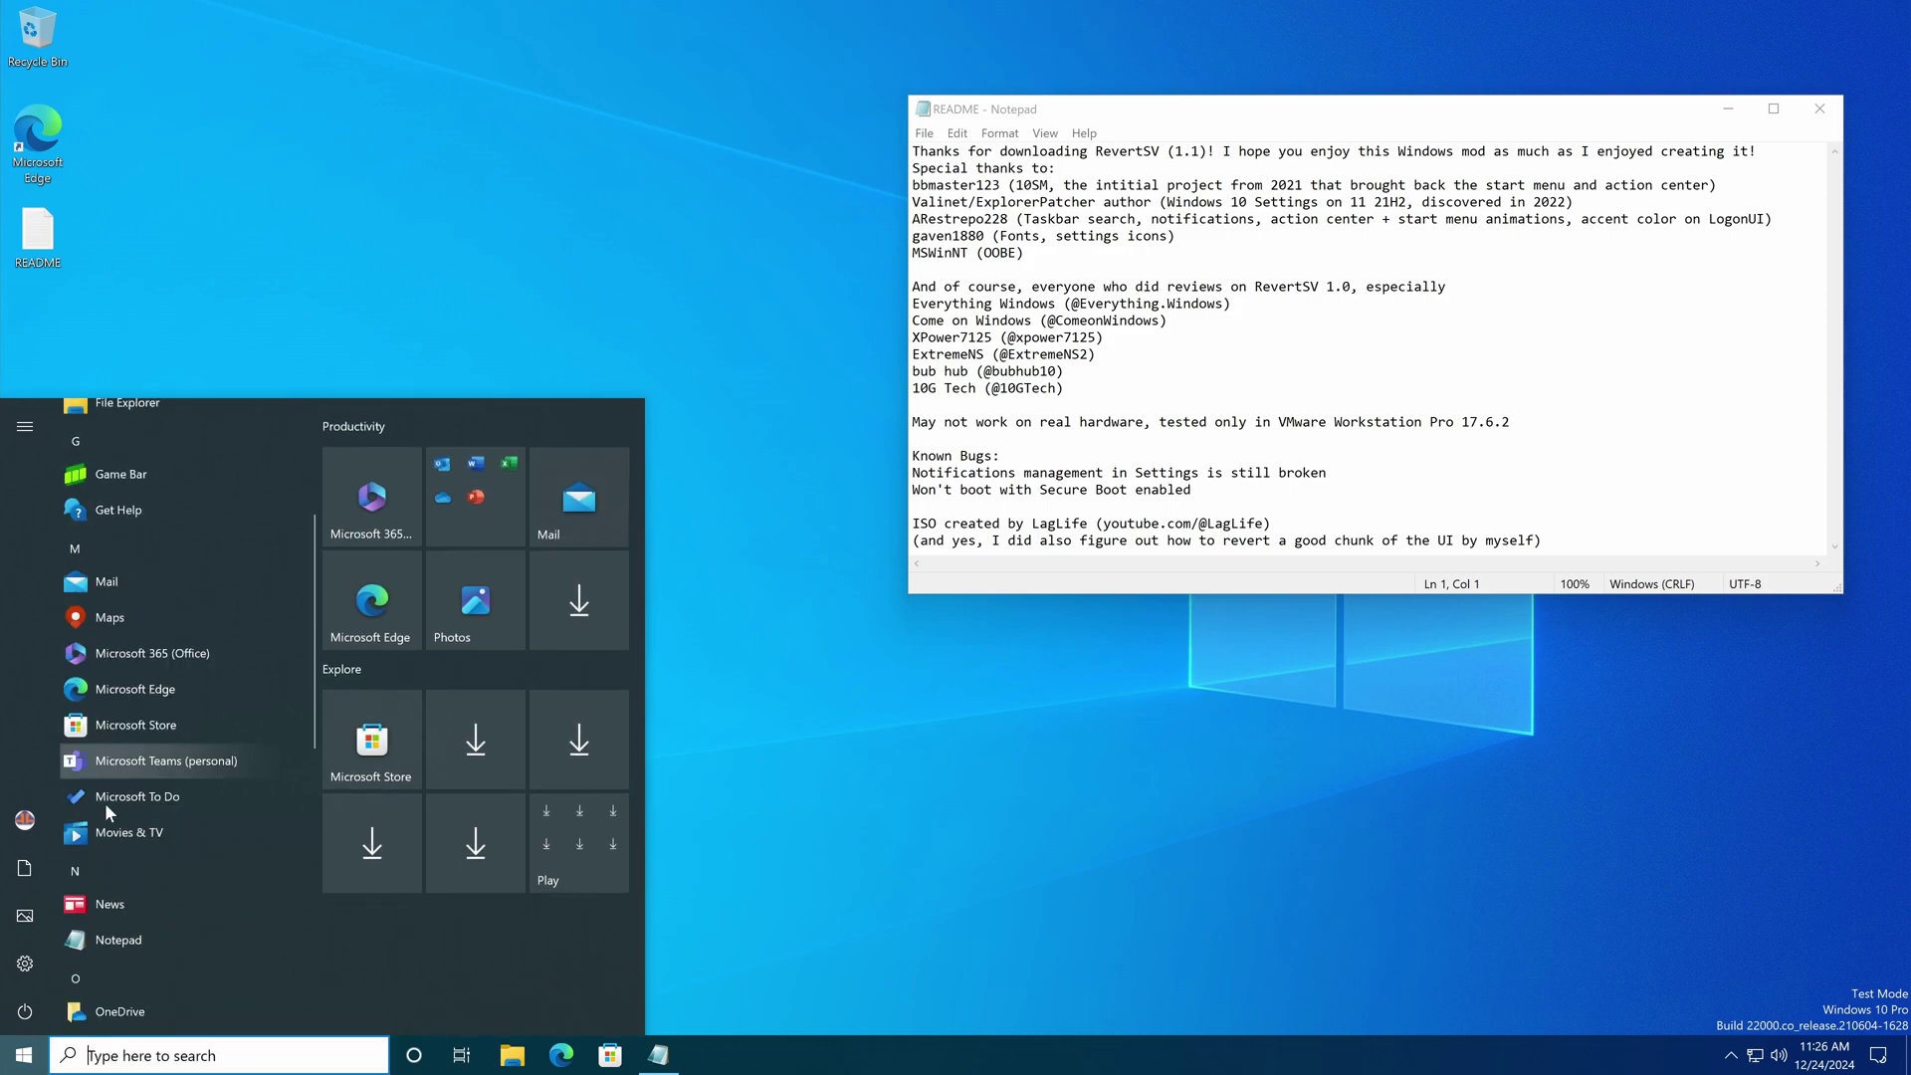
pyautogui.scroll(8, 230, 791)
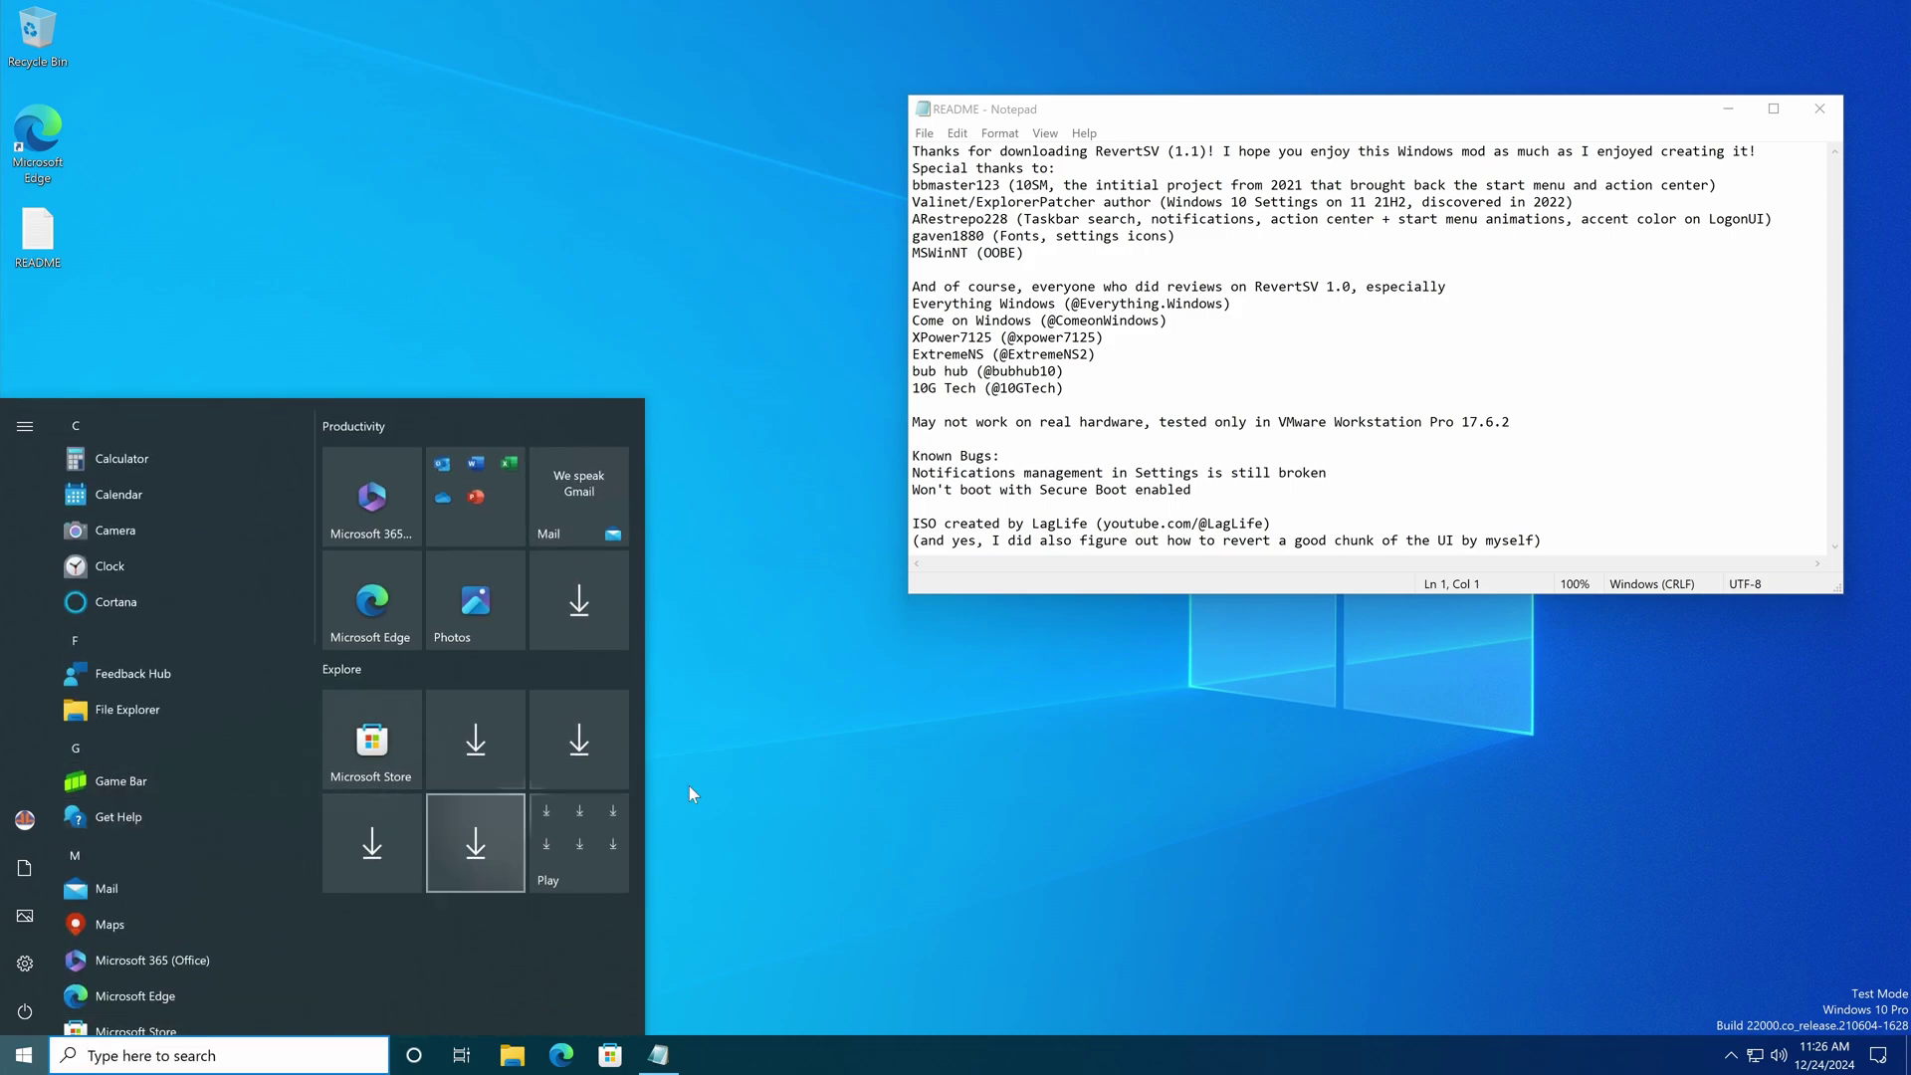
pyautogui.rightClick(783, 781)
pyautogui.click(845, 968)
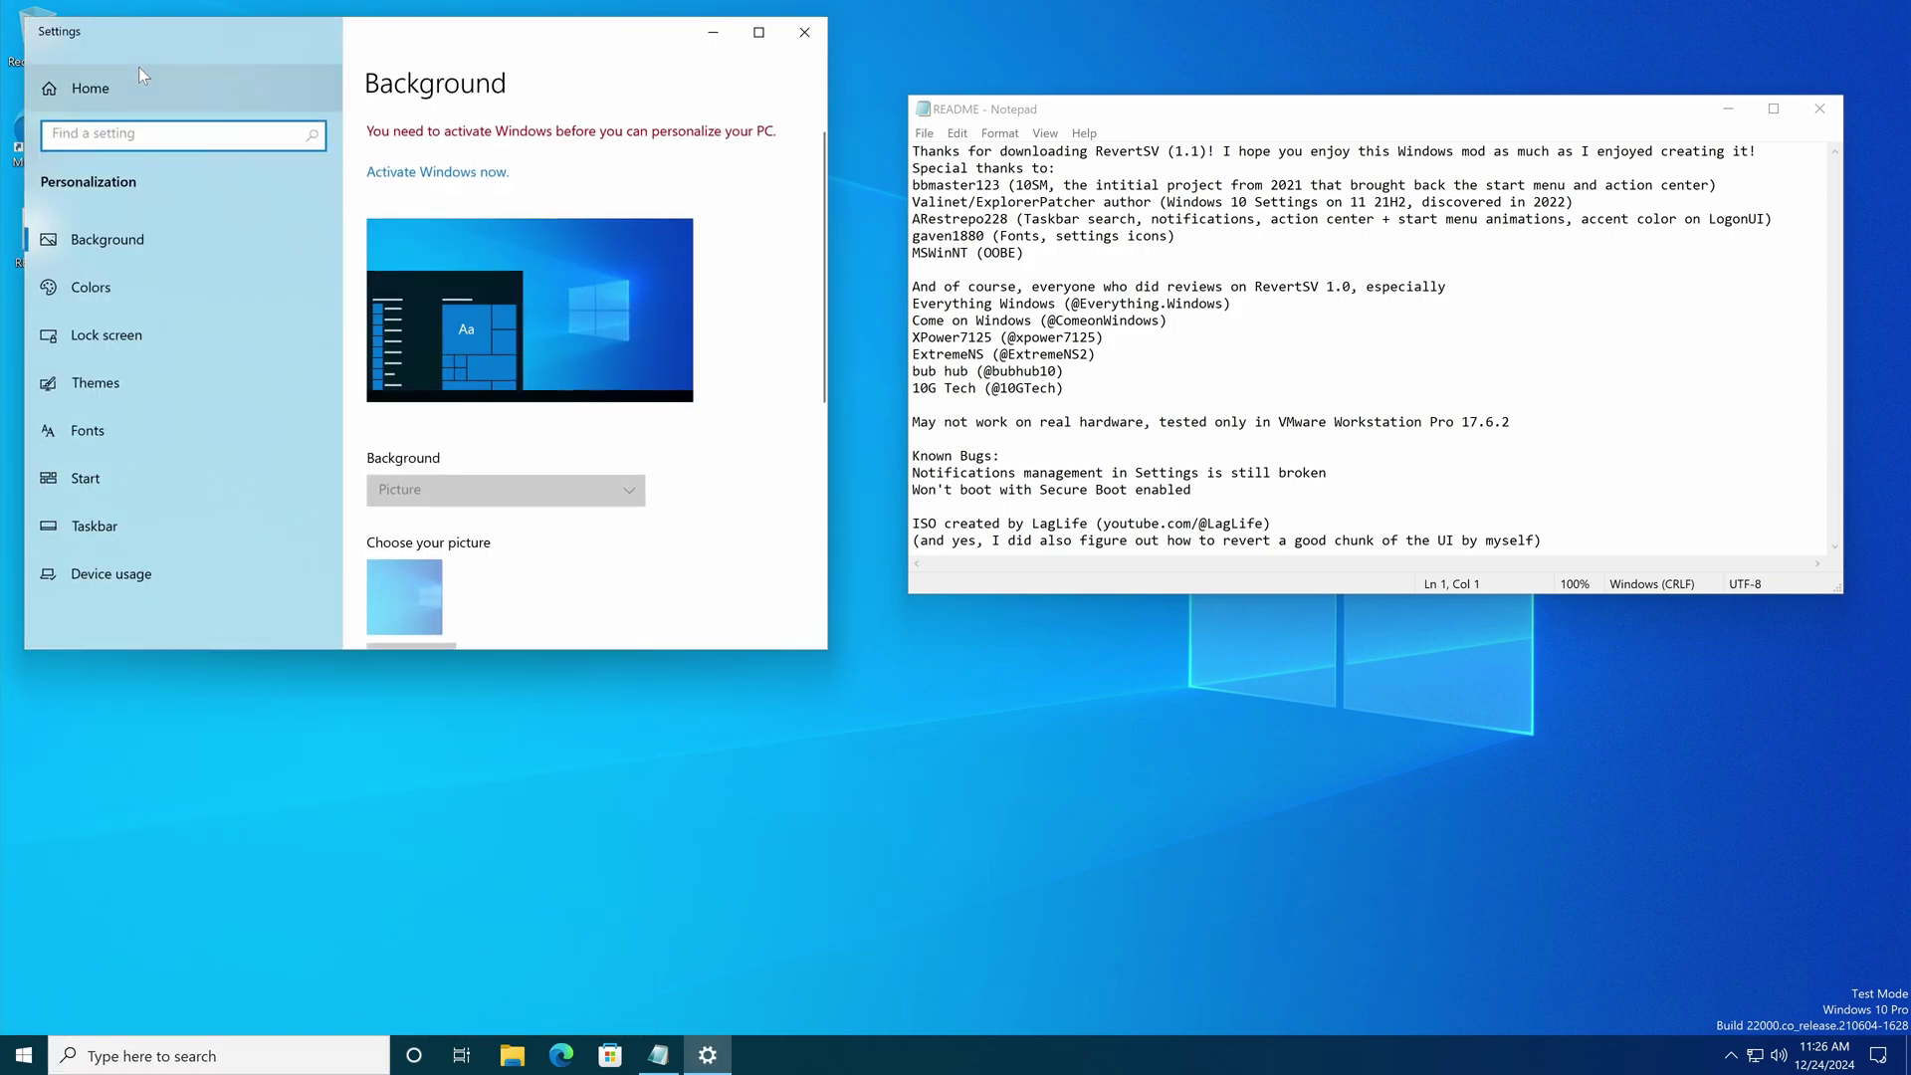
# Step: From Settings home, view System's Display and Notifications & actions pages, then return home
pyautogui.click(139, 68)
pyautogui.moveTo(115, 47); pyautogui.dragTo(168, 91)
pyautogui.scroll(-5, 398, 474)
pyautogui.scroll(5, 397, 474)
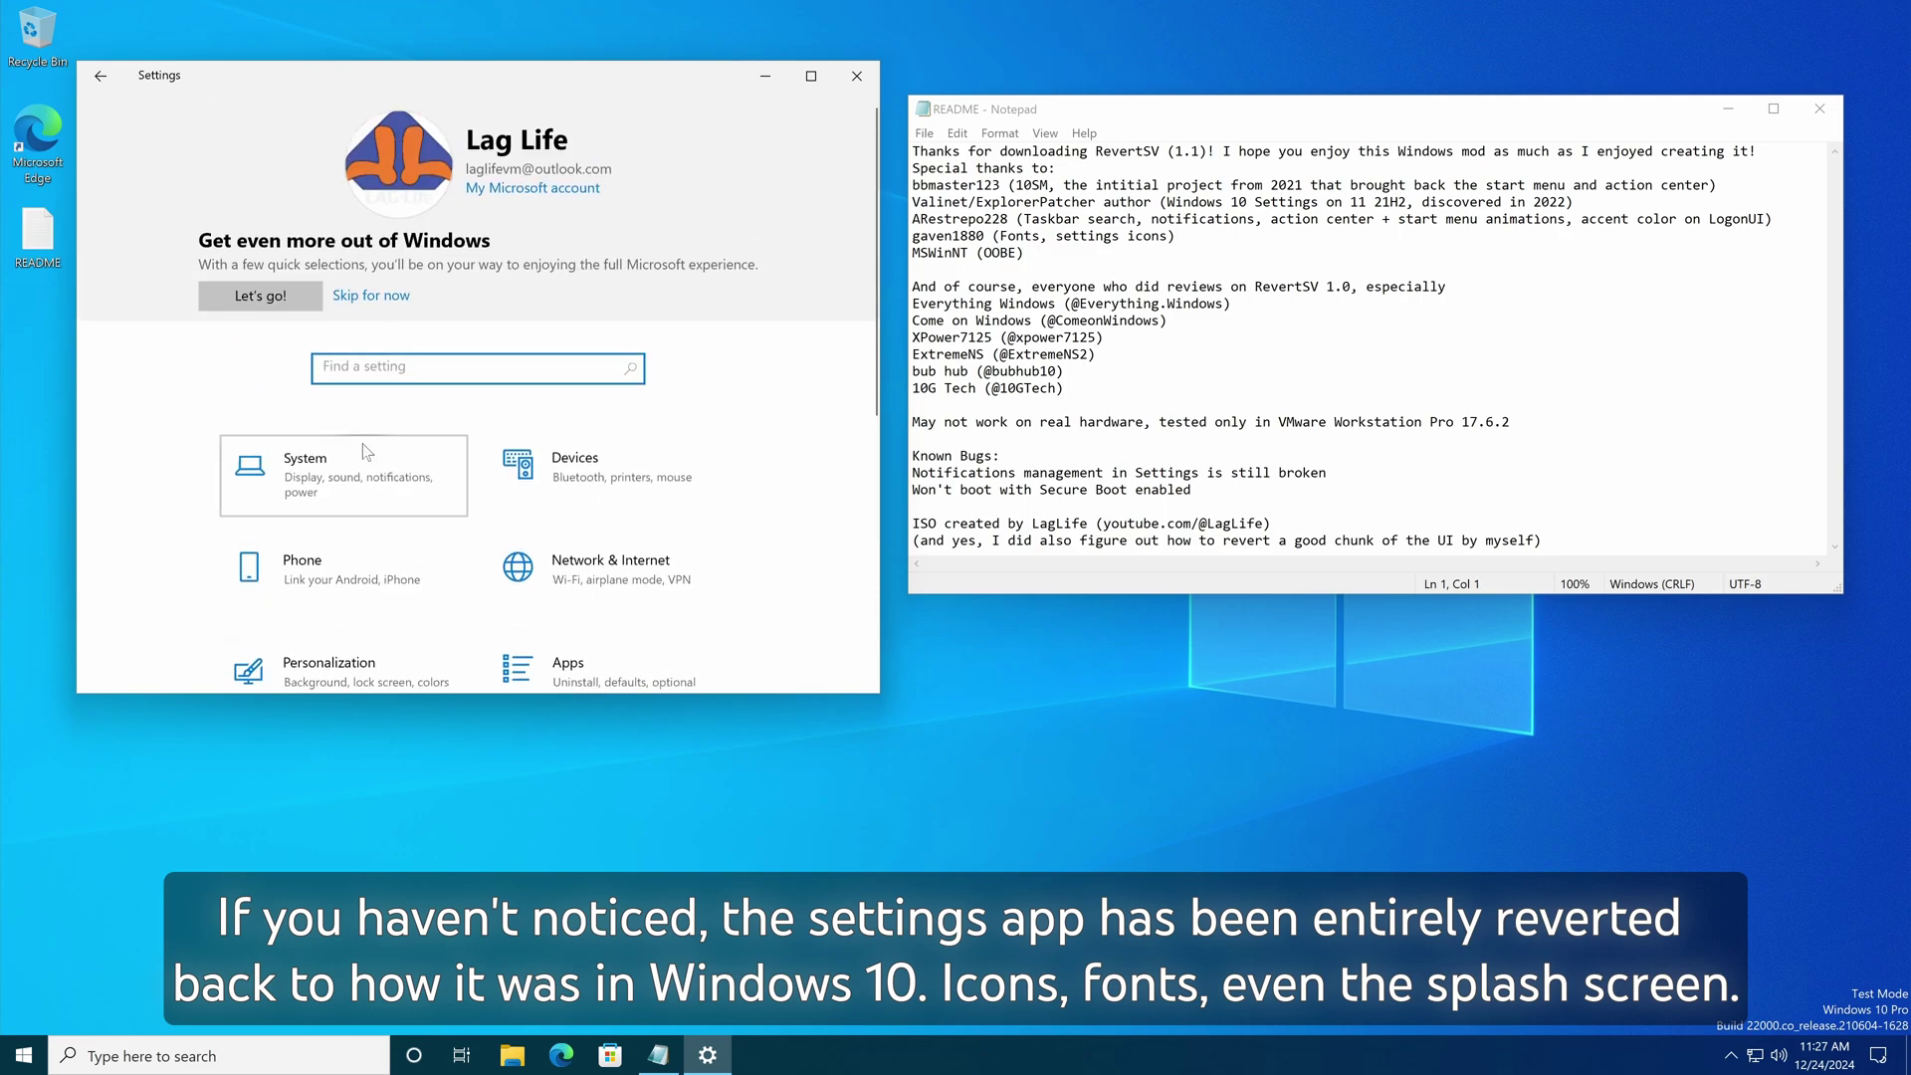
pyautogui.click(368, 461)
pyautogui.click(187, 382)
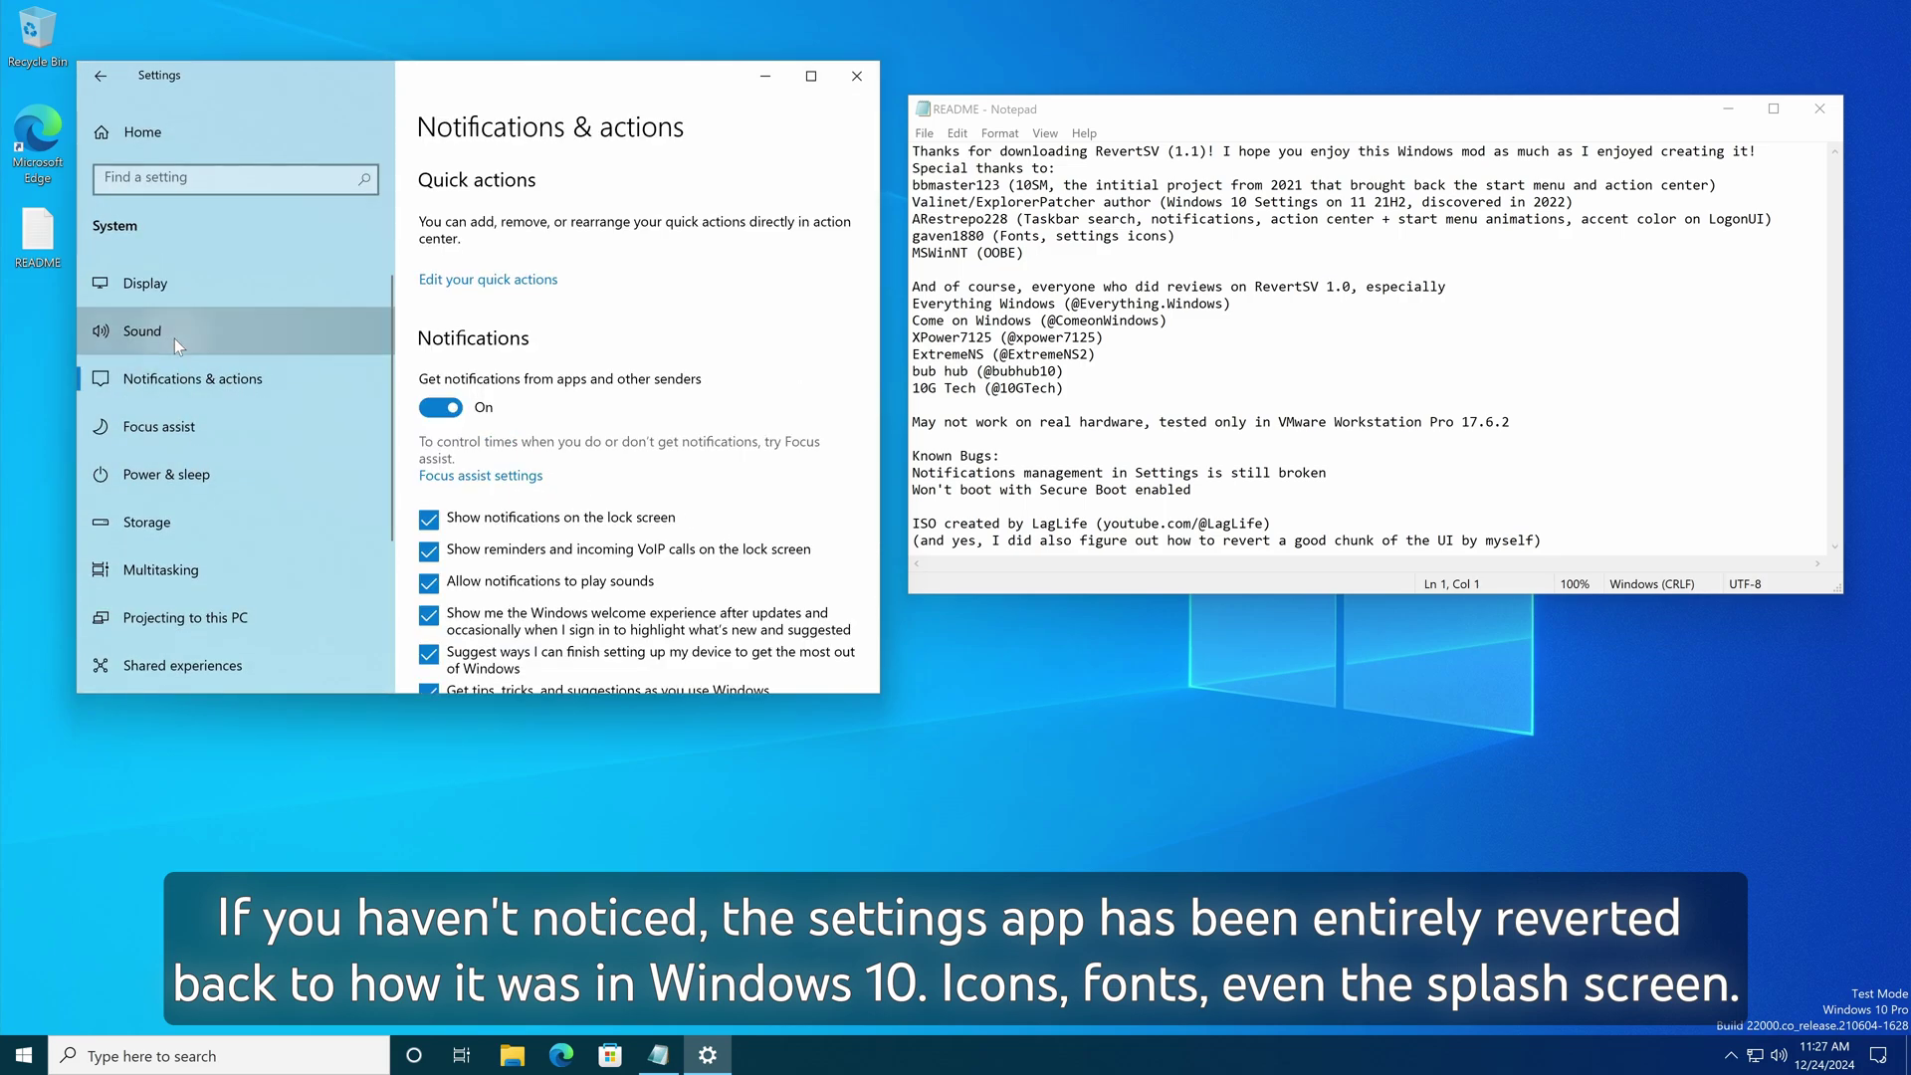
pyautogui.click(189, 299)
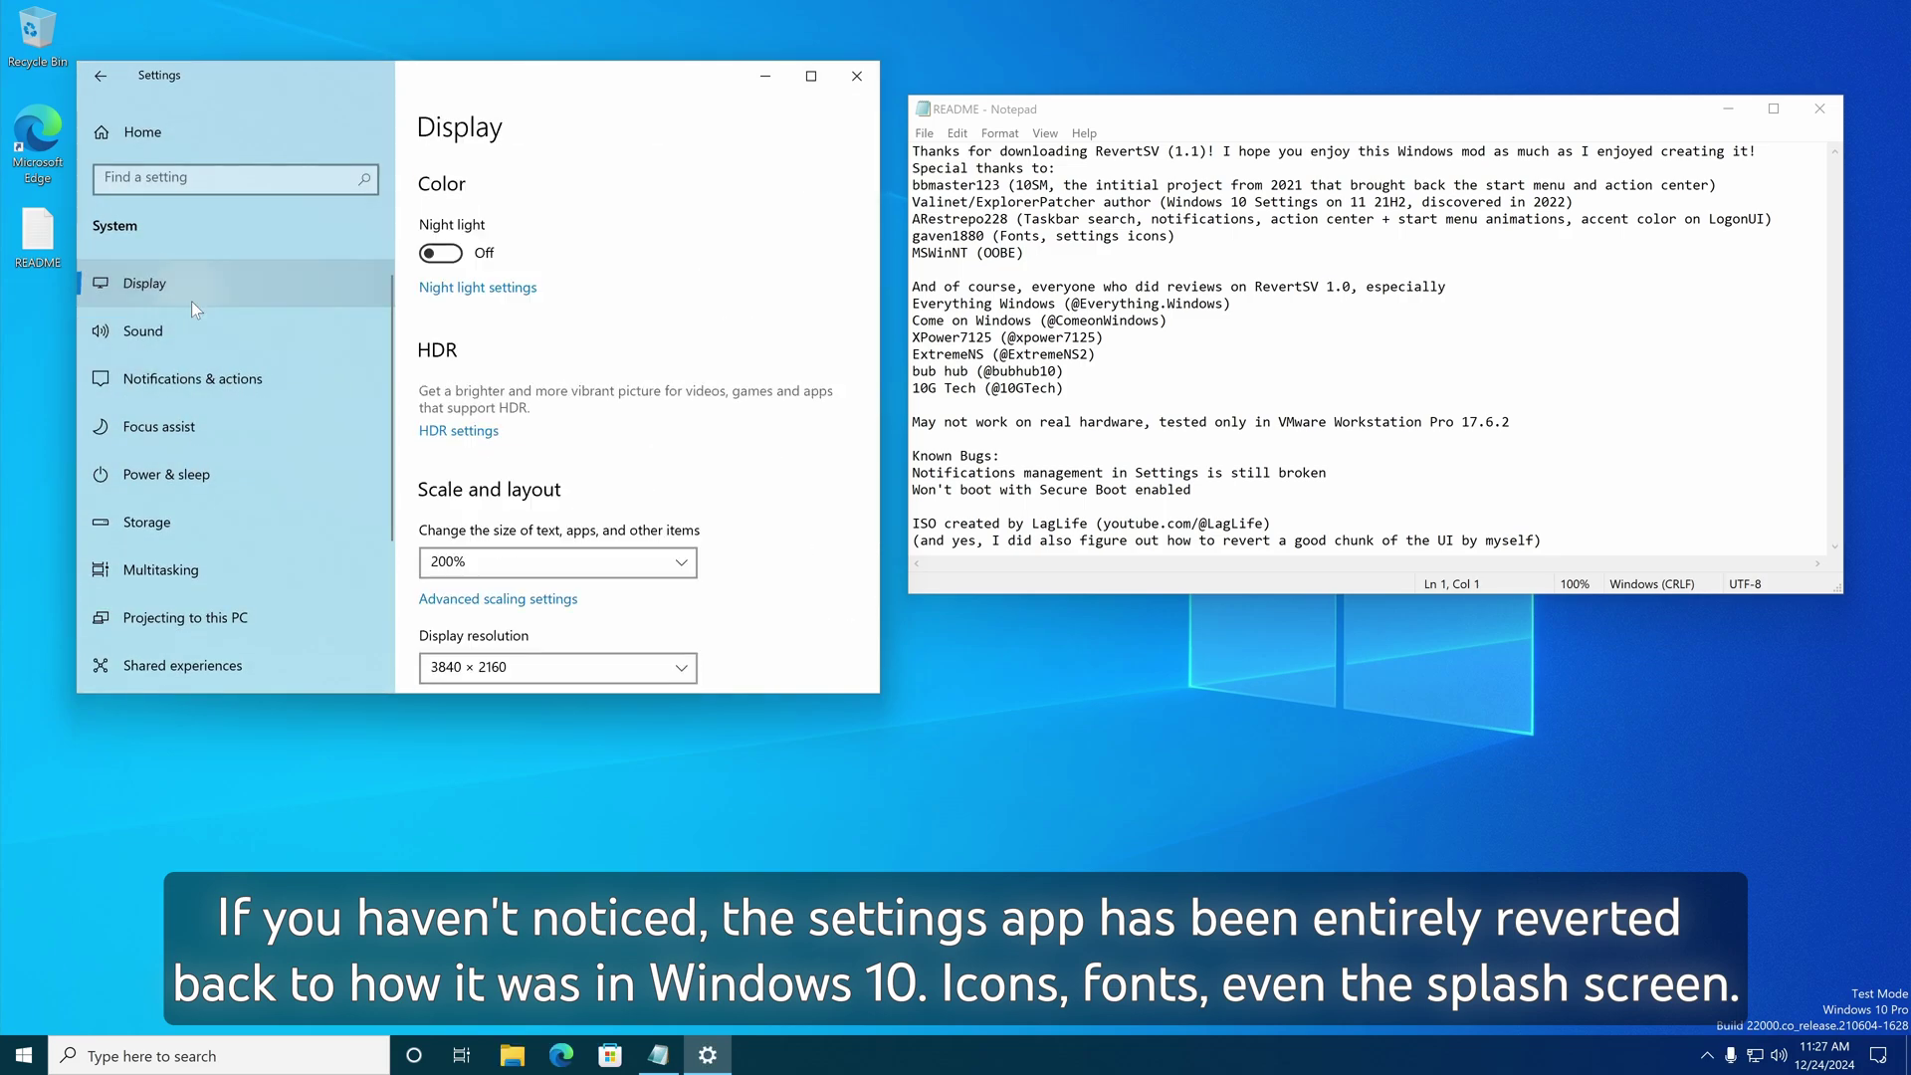
pyautogui.click(190, 139)
# Step: Browse Personalization's Lock screen, Themes, Fonts, Start, Taskbar, Colors and Background pages, then close Settings
pyautogui.click(362, 447)
pyautogui.click(221, 617)
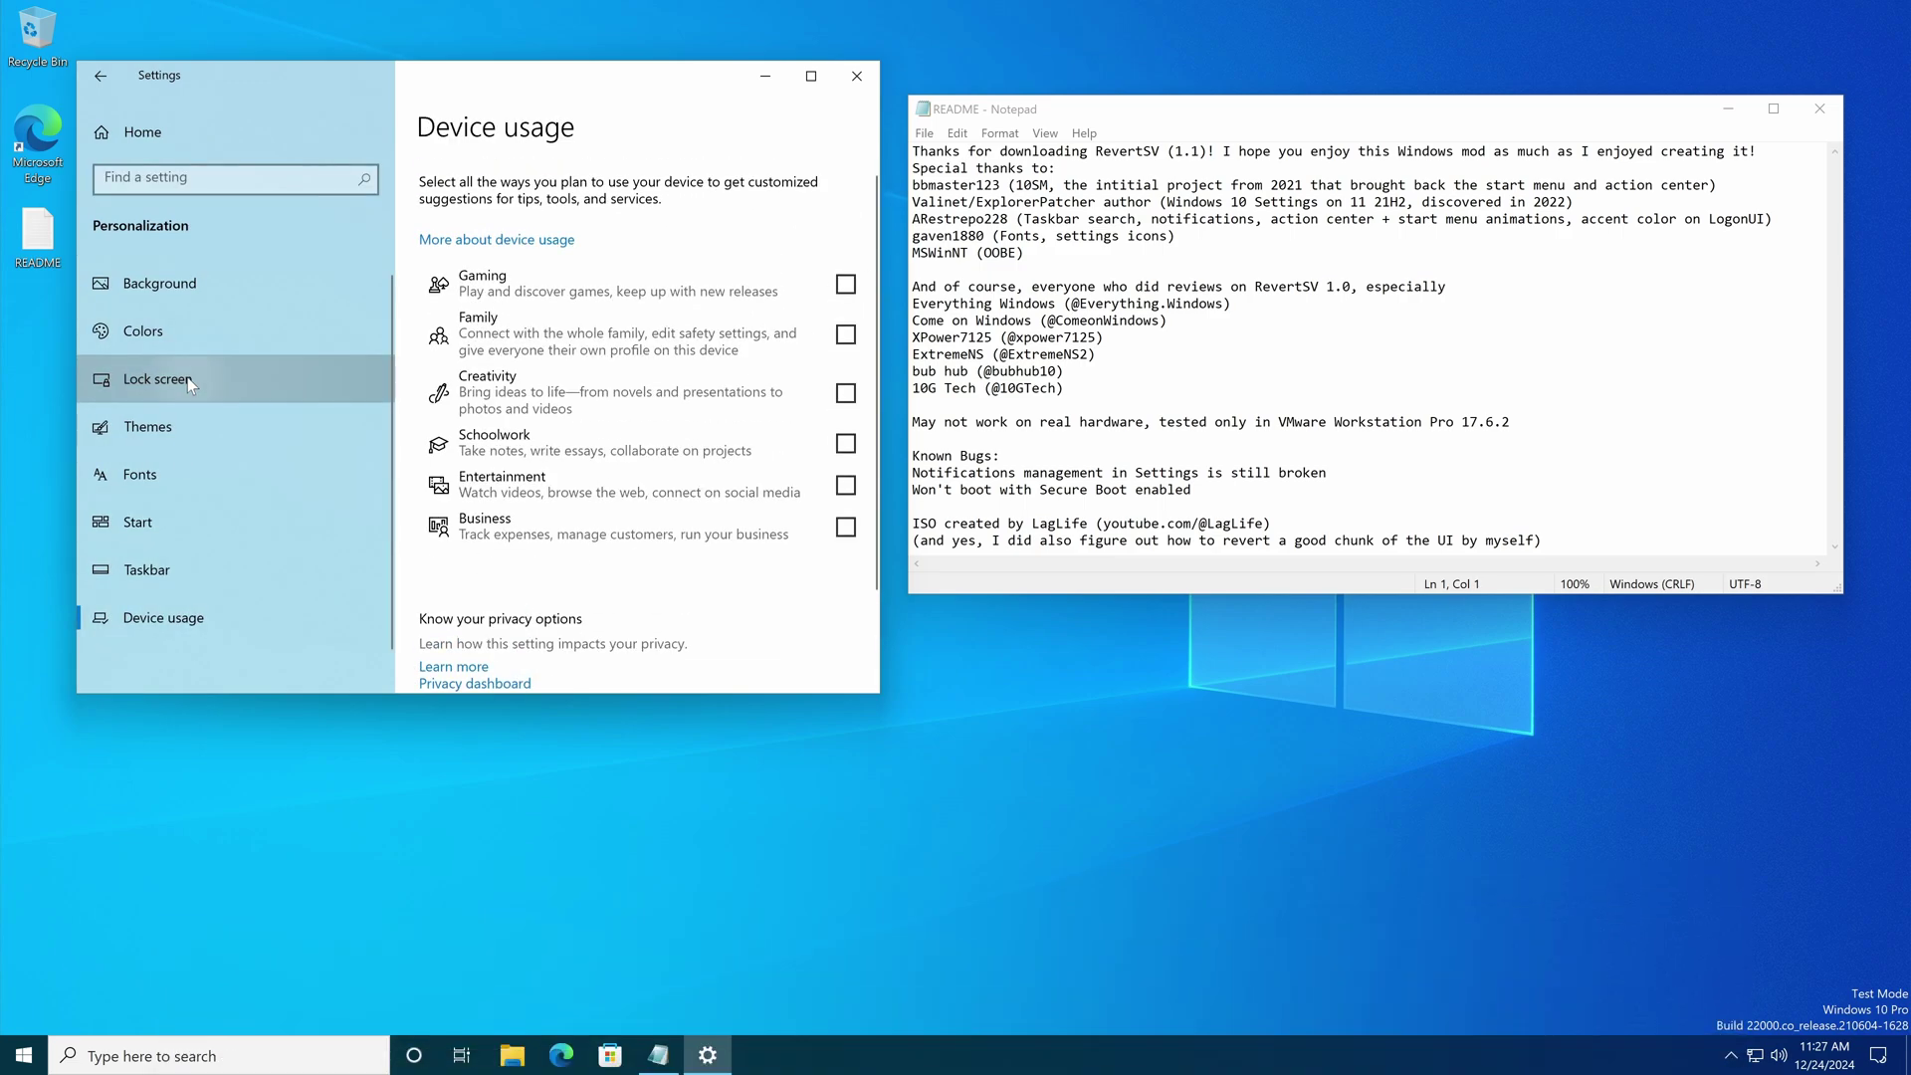
pyautogui.click(180, 378)
pyautogui.click(197, 420)
pyautogui.click(195, 474)
pyautogui.click(179, 523)
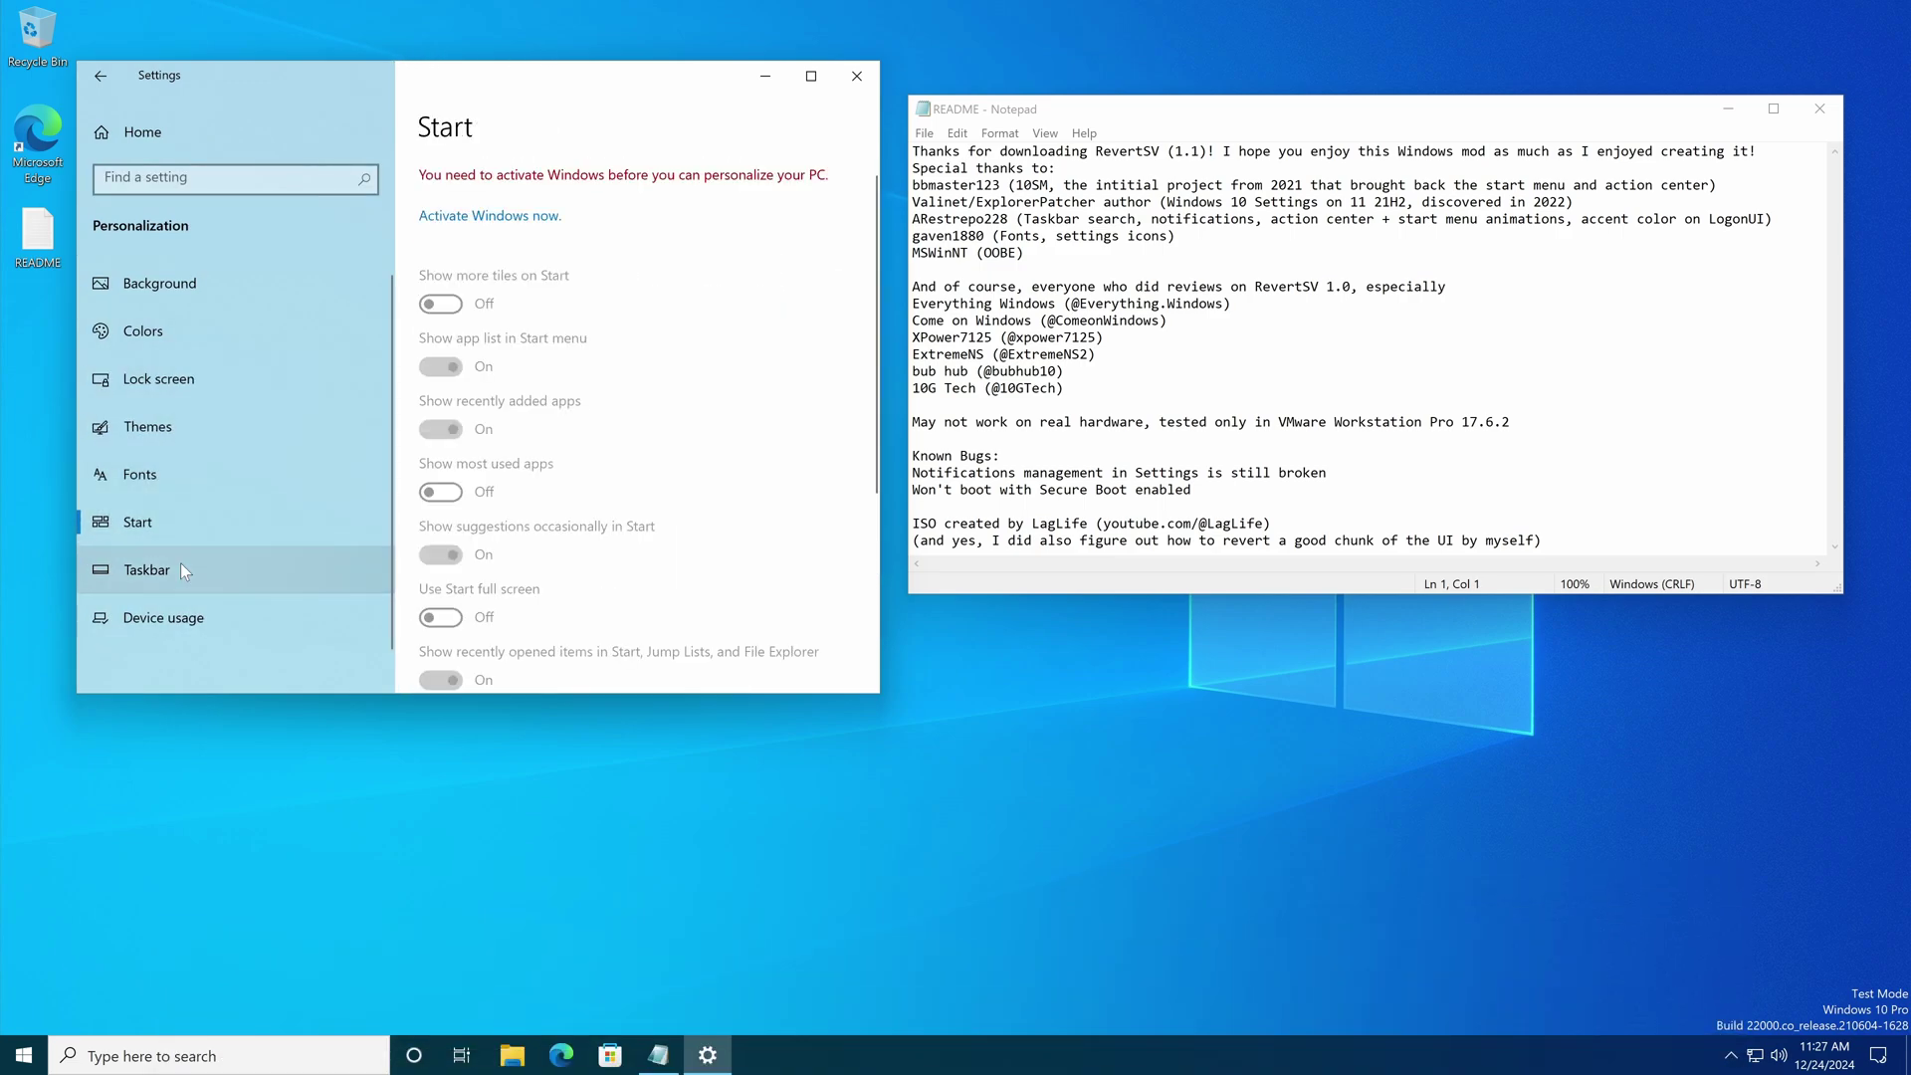
pyautogui.click(181, 567)
pyautogui.click(195, 332)
pyautogui.click(183, 378)
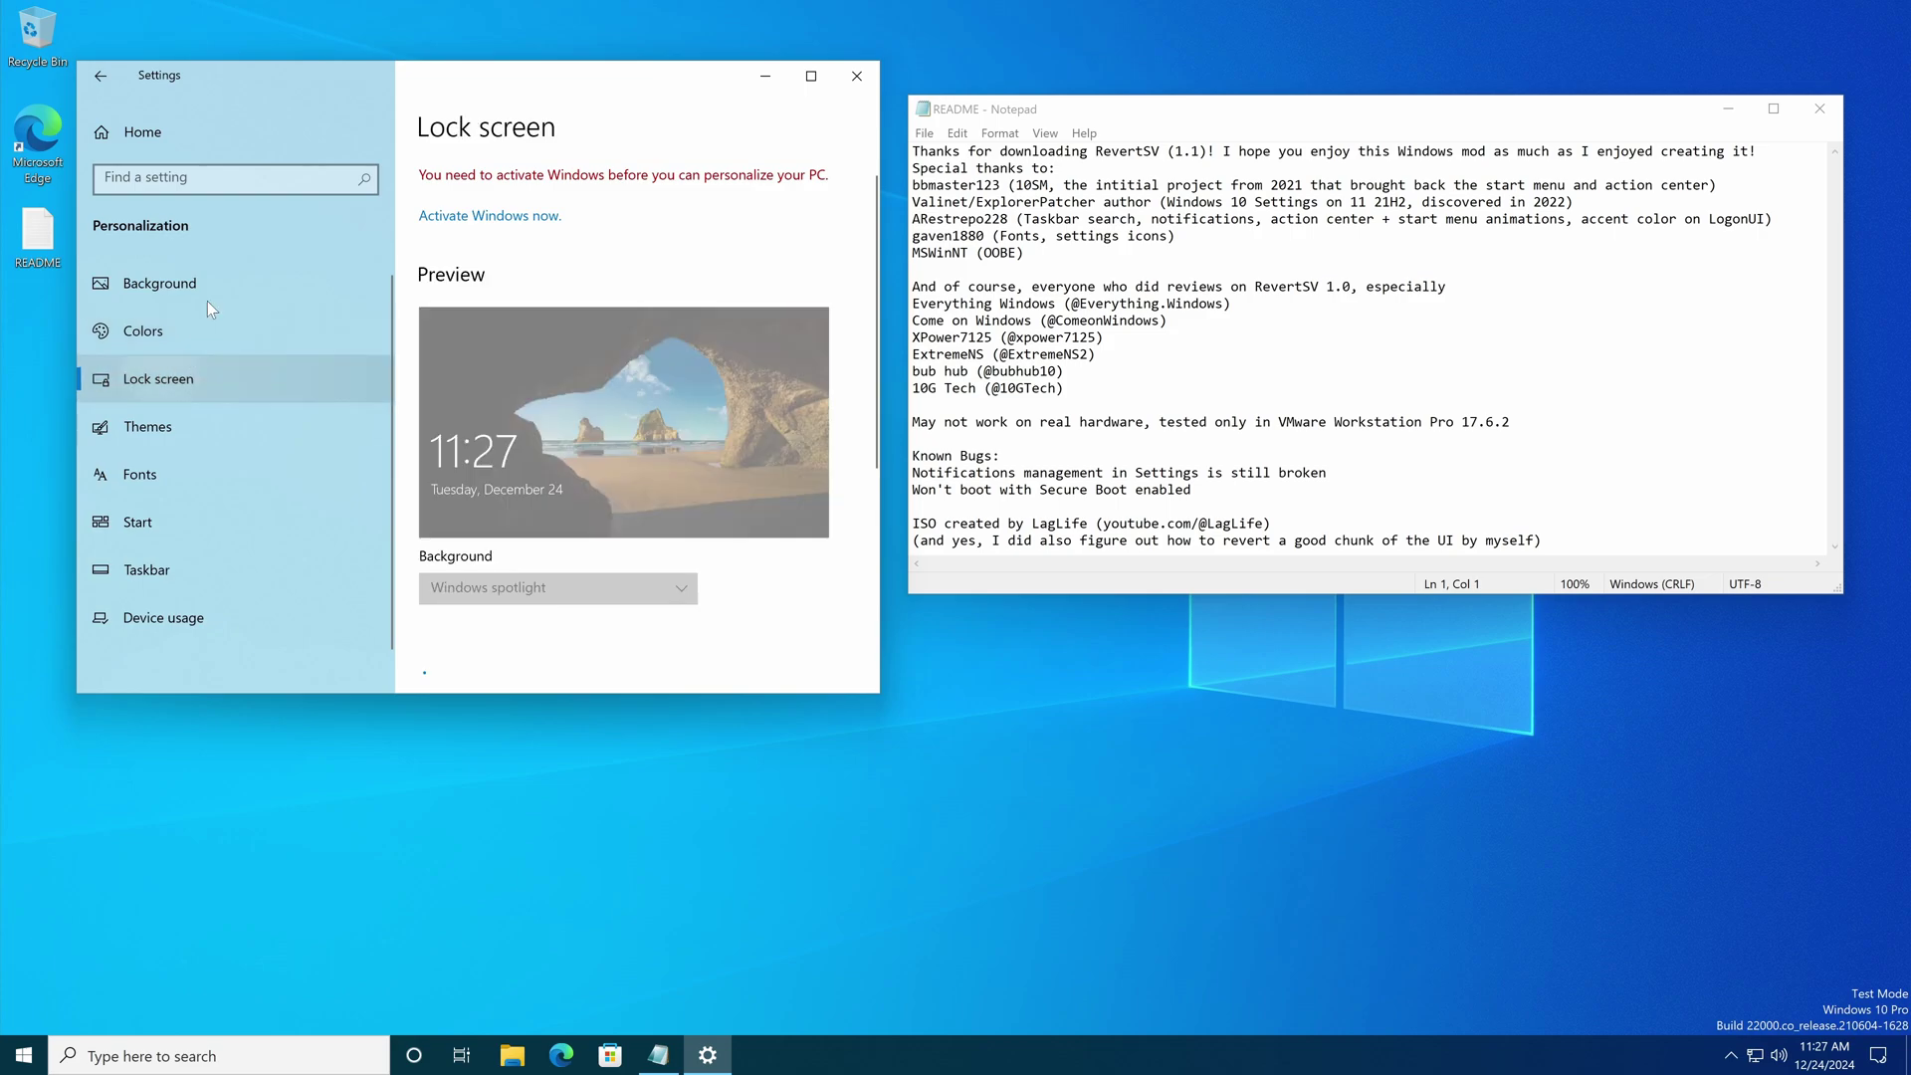
pyautogui.click(207, 294)
pyautogui.click(178, 125)
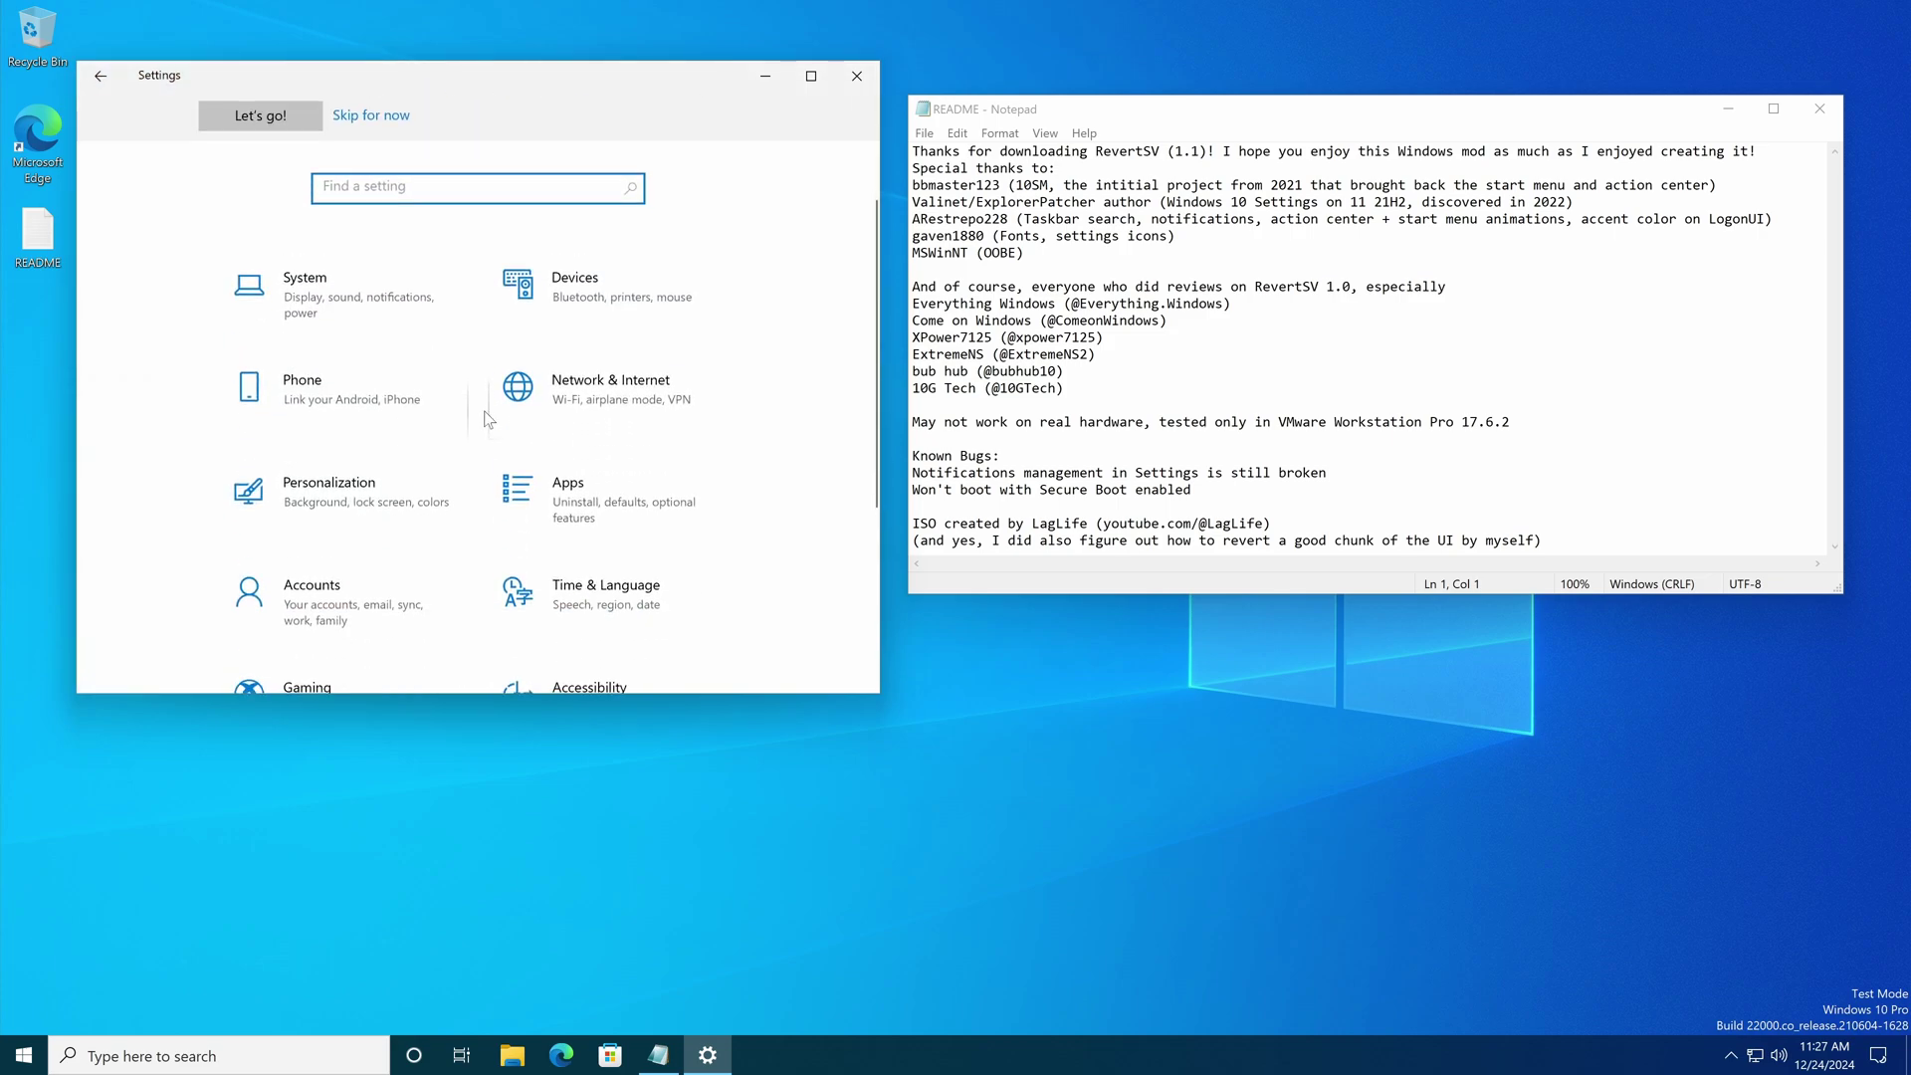
pyautogui.click(856, 75)
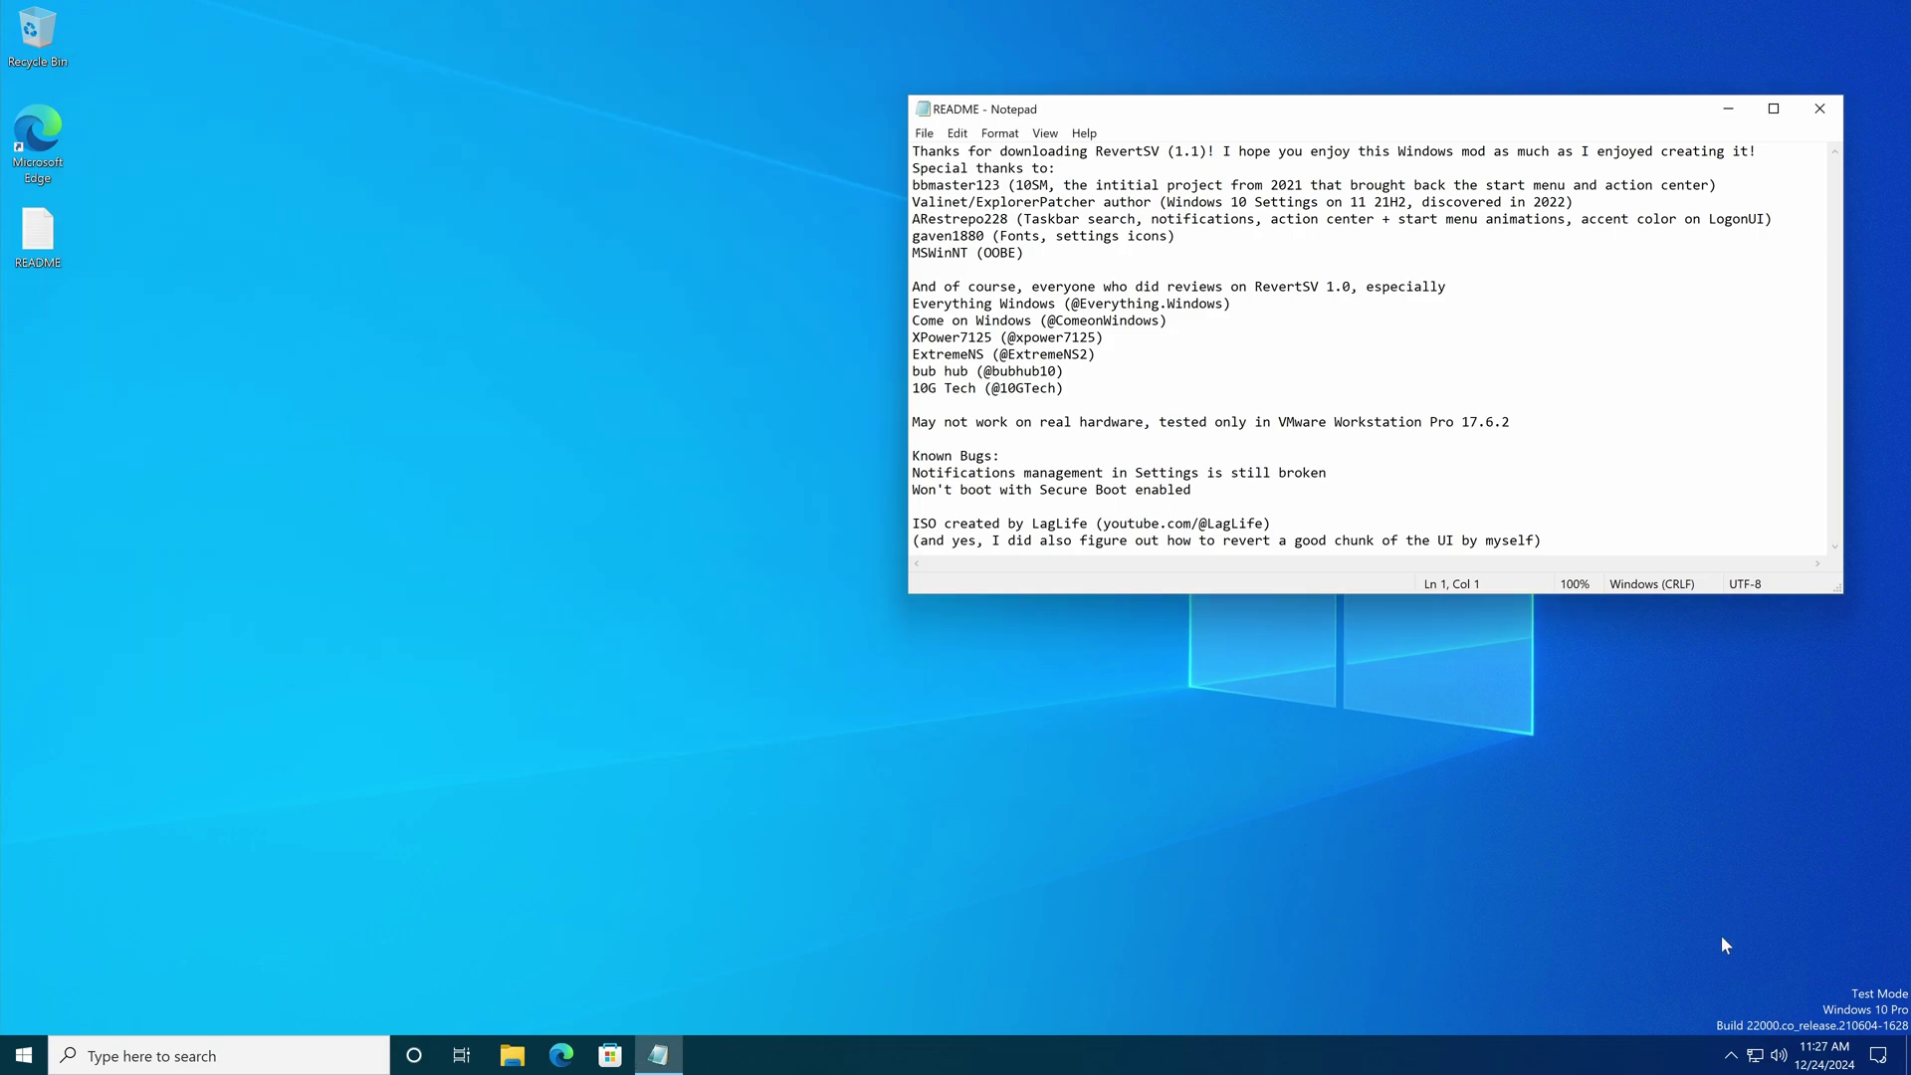
# Step: Close the Notepad README and check the network, volume and clock tray panels
pyautogui.click(1819, 112)
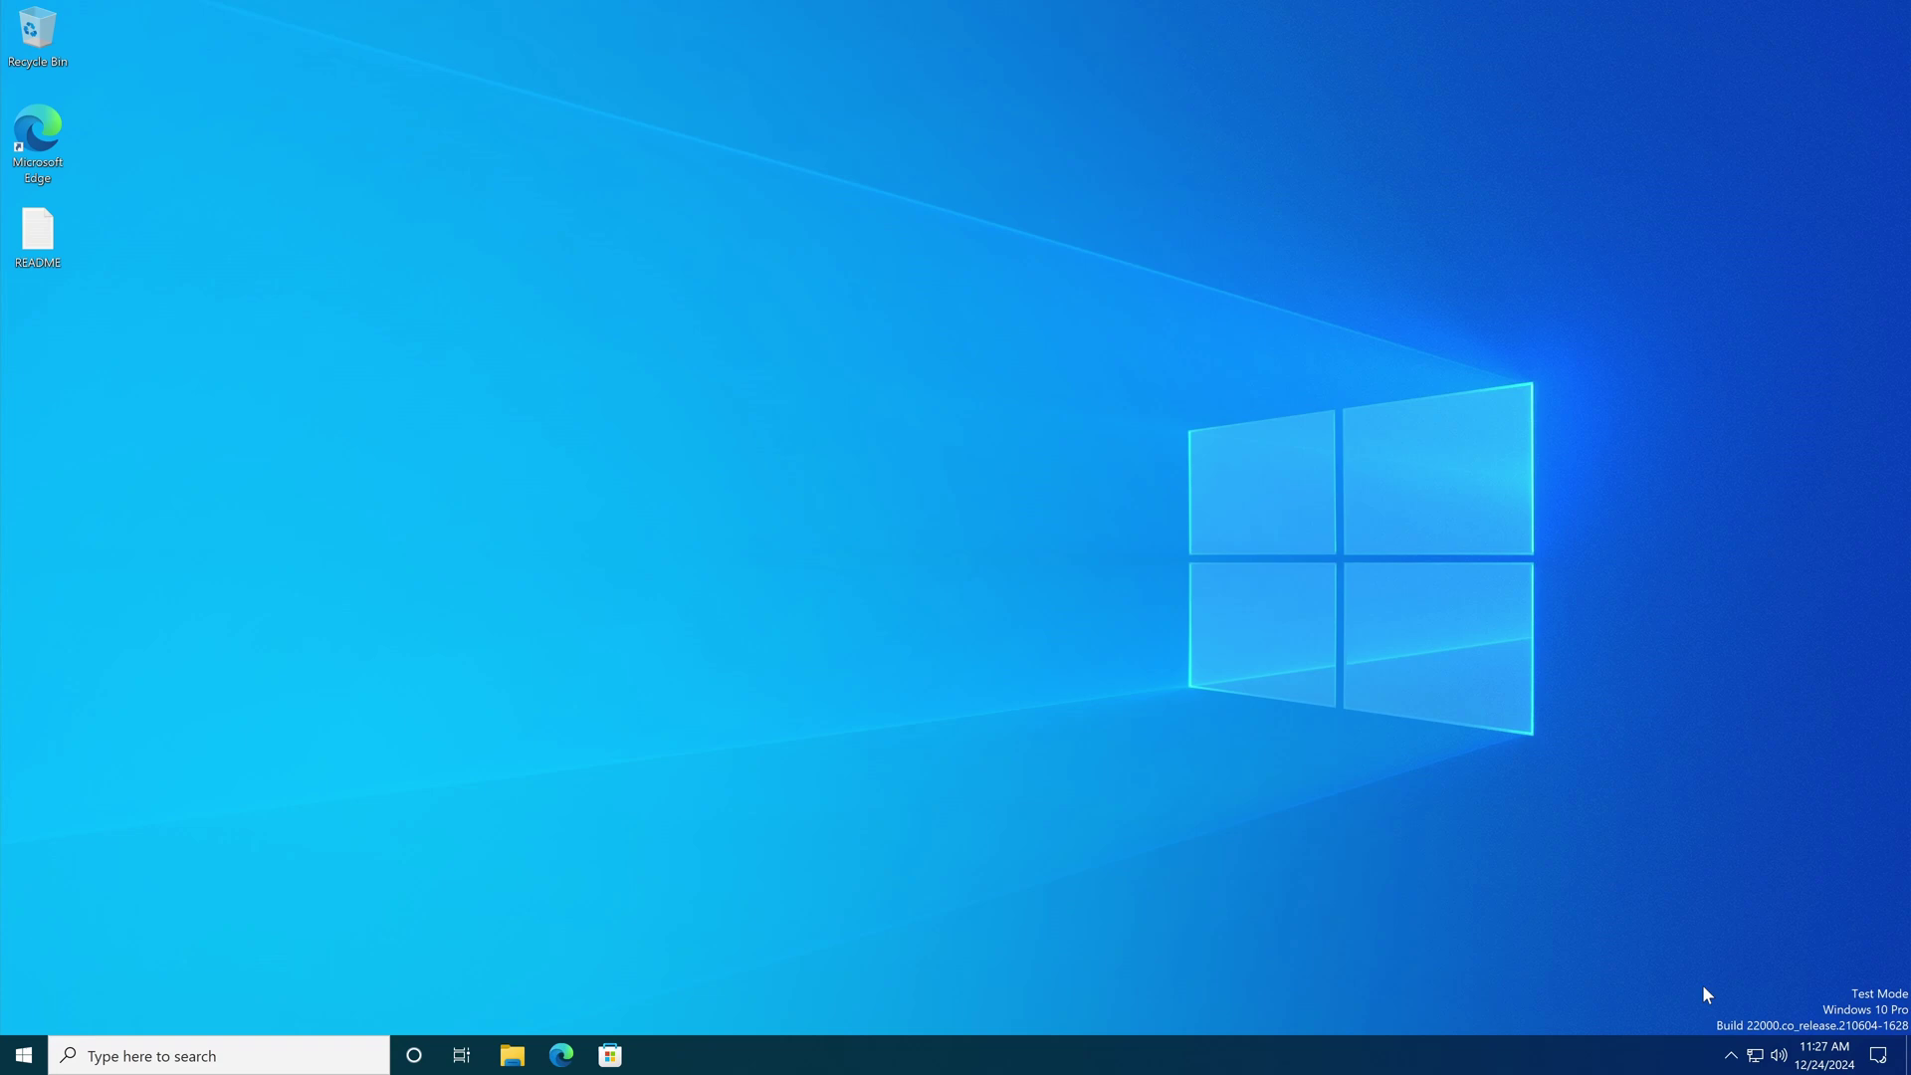
pyautogui.click(1756, 1057)
pyautogui.click(1779, 1055)
pyautogui.click(1810, 1065)
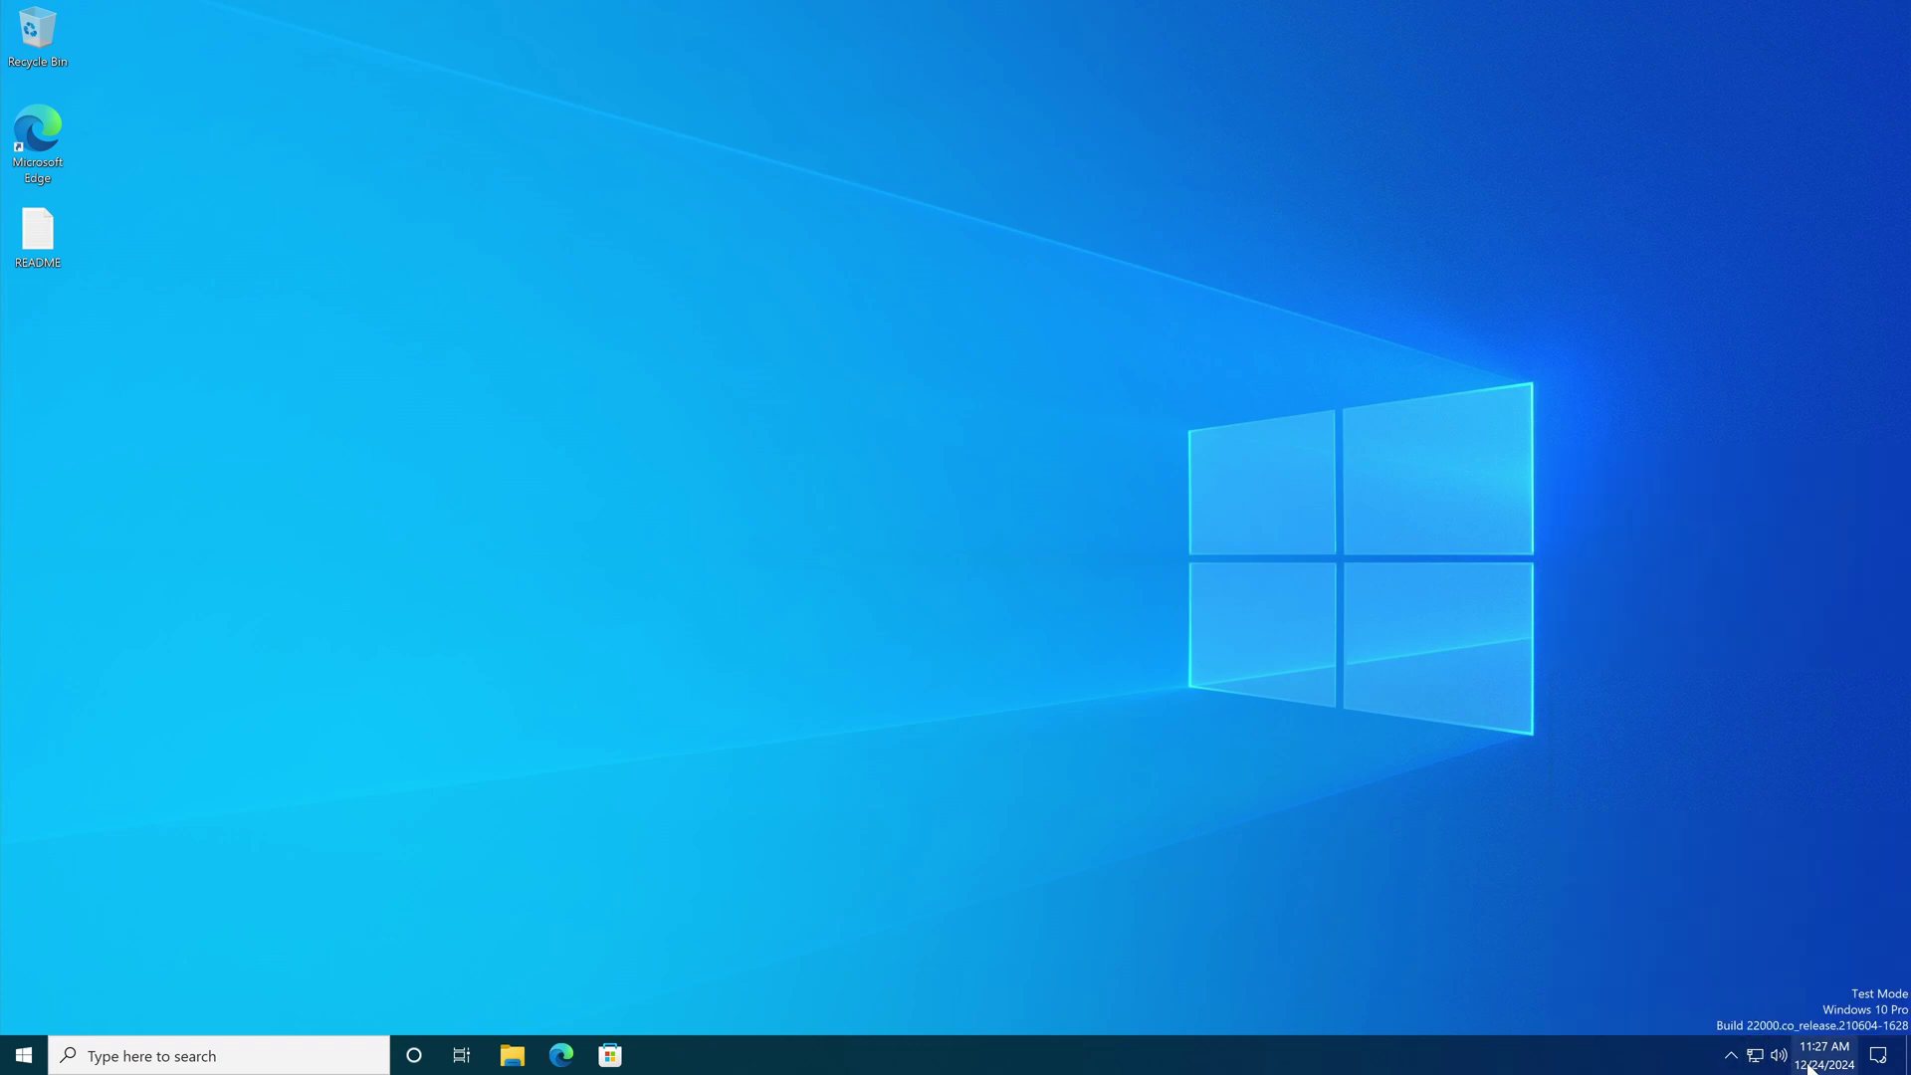
pyautogui.click(1810, 1065)
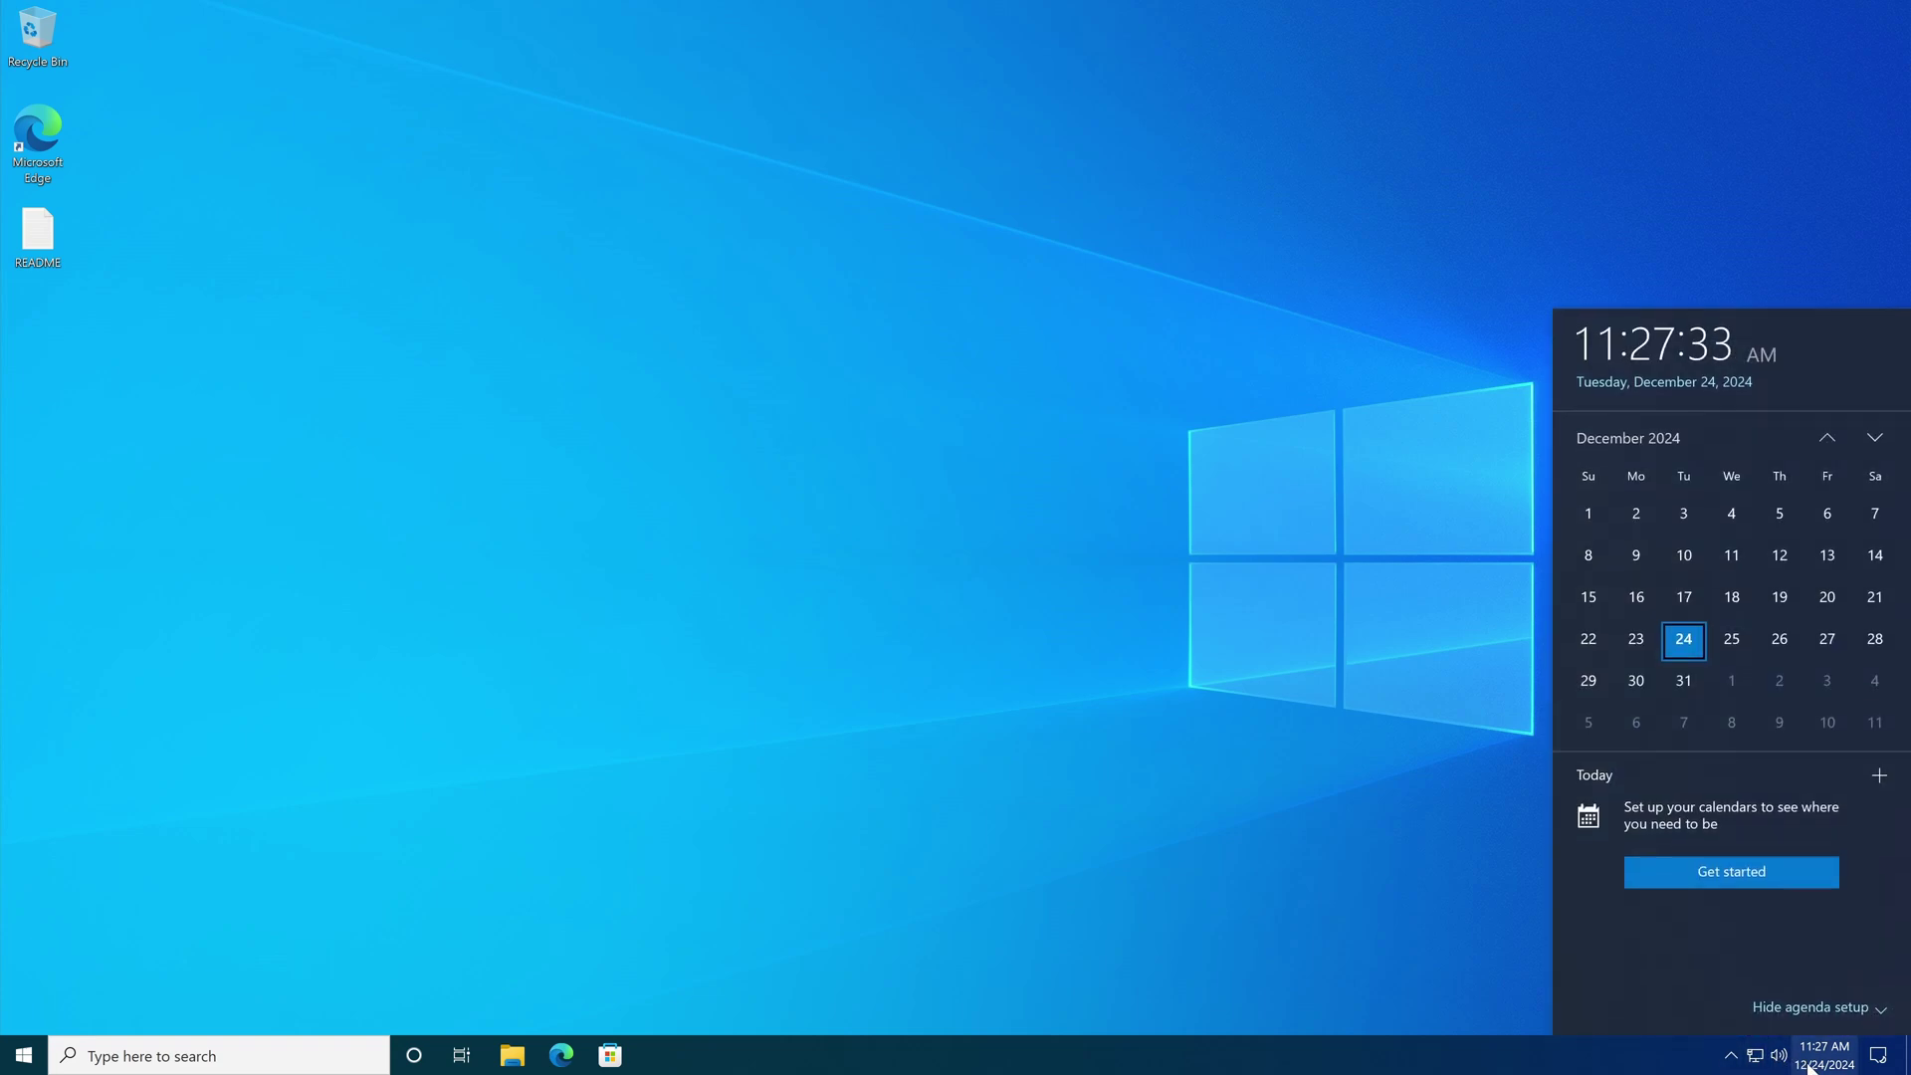
# Step: Open the Action Center, expand its quick action tiles, then dismiss it
pyautogui.click(1879, 1056)
pyautogui.click(1553, 942)
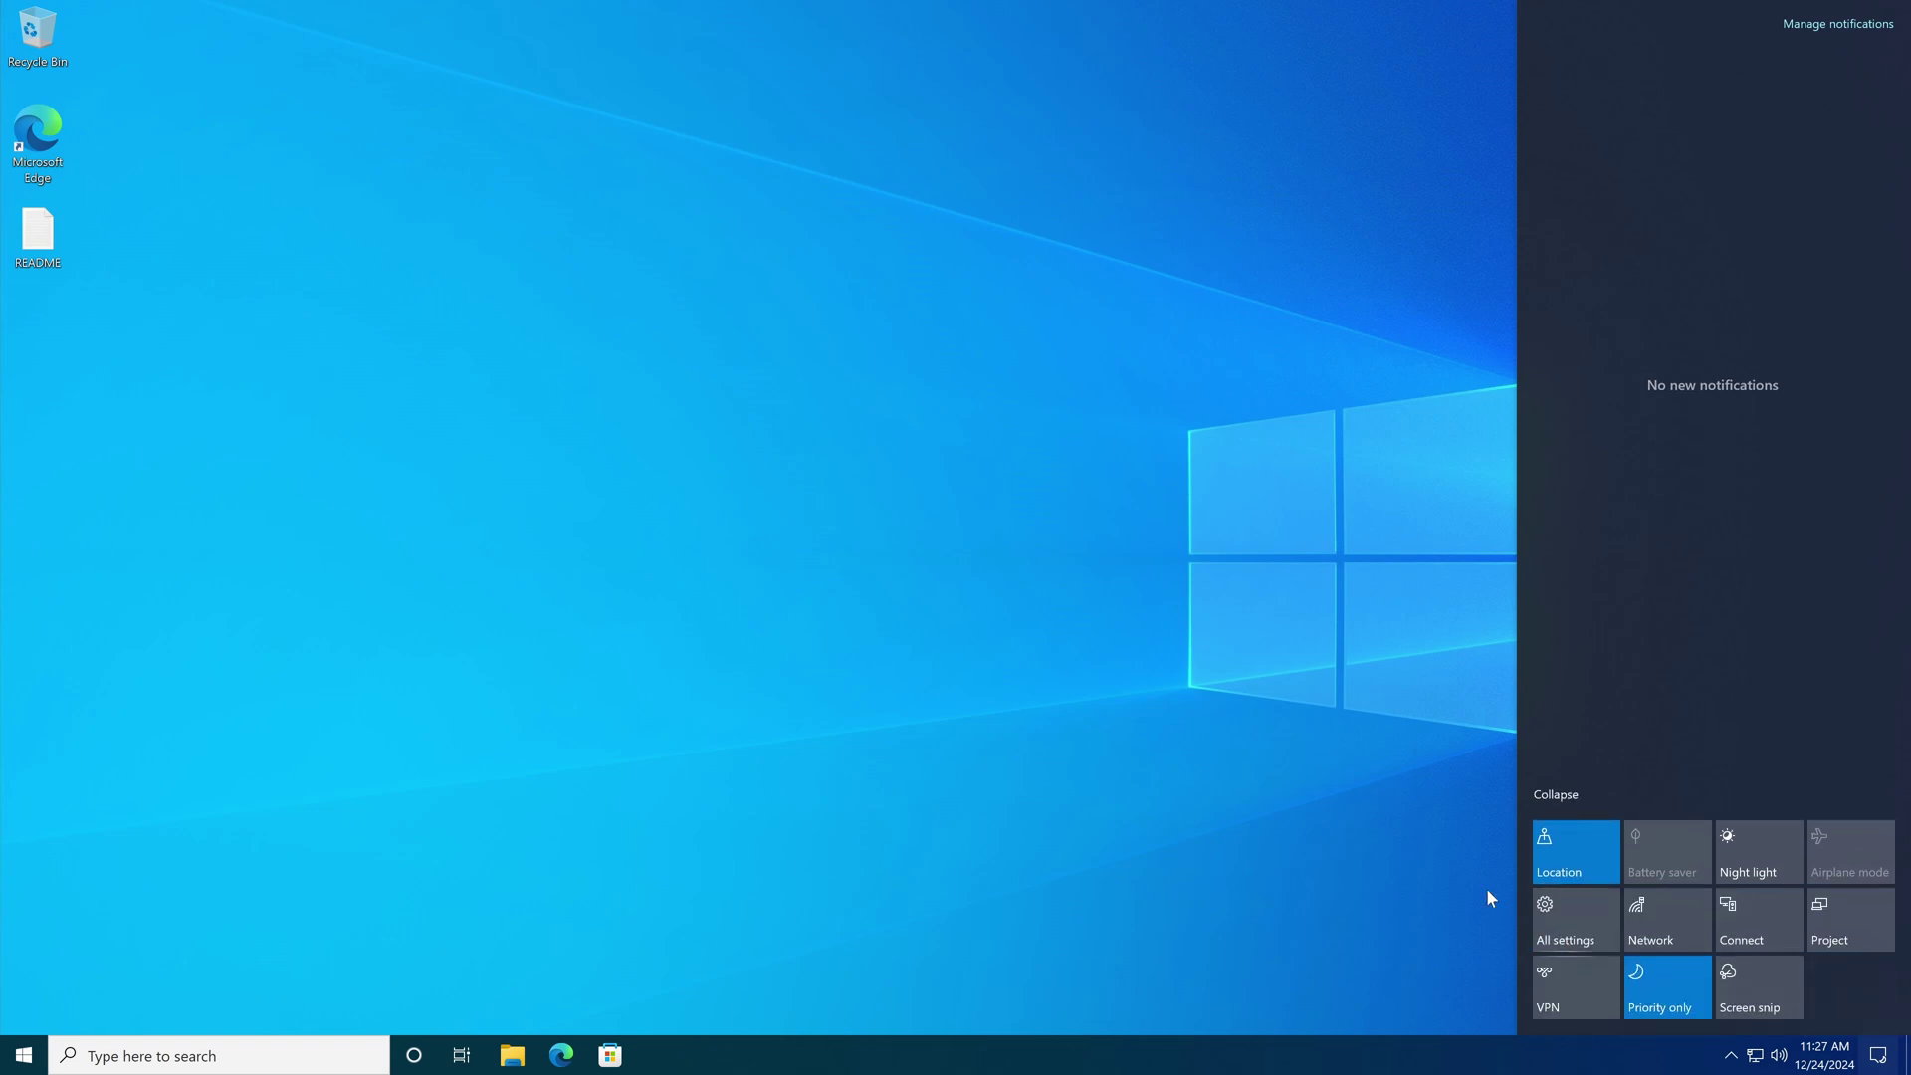
pyautogui.click(1489, 896)
# Step: Snip the Windows logo with Win+Shift+S and view the snip notification in Action Center
pyautogui.press('super+shift+s')
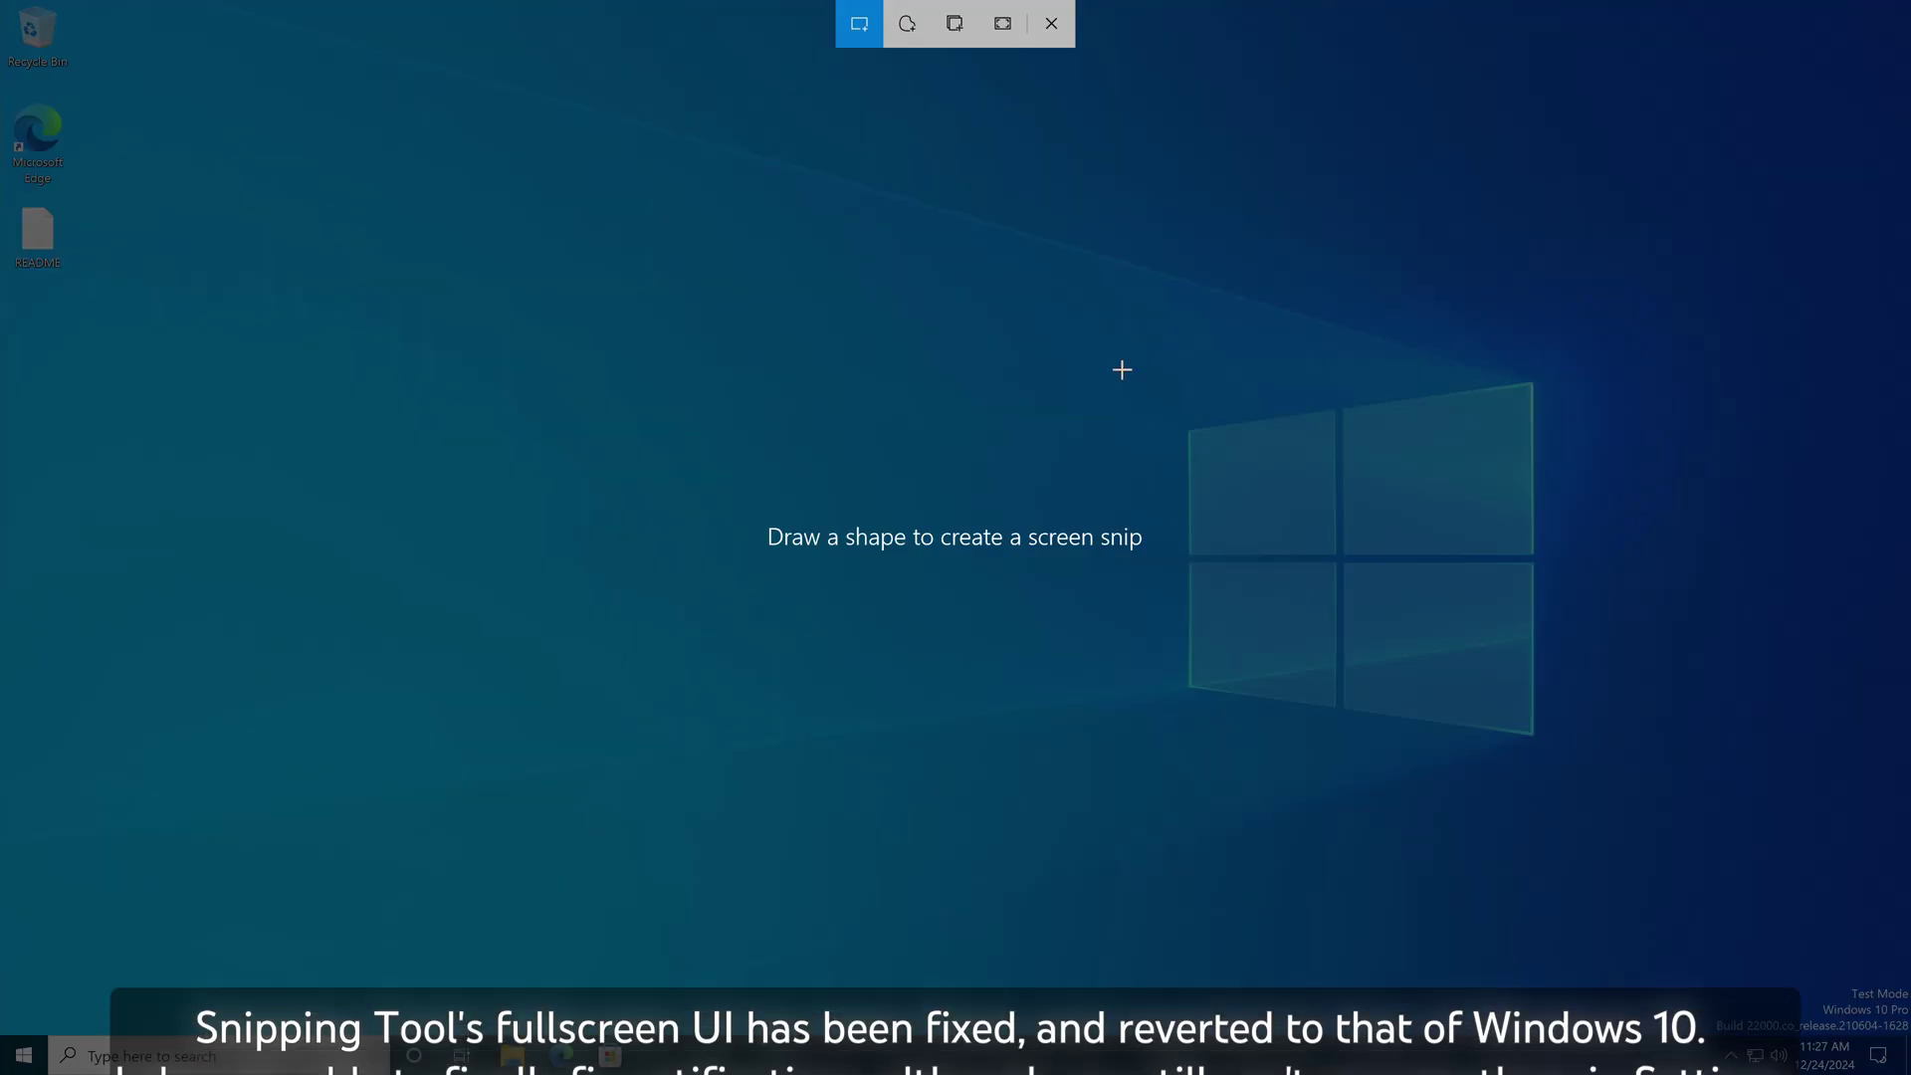
pyautogui.moveTo(1122, 371); pyautogui.dragTo(1612, 769)
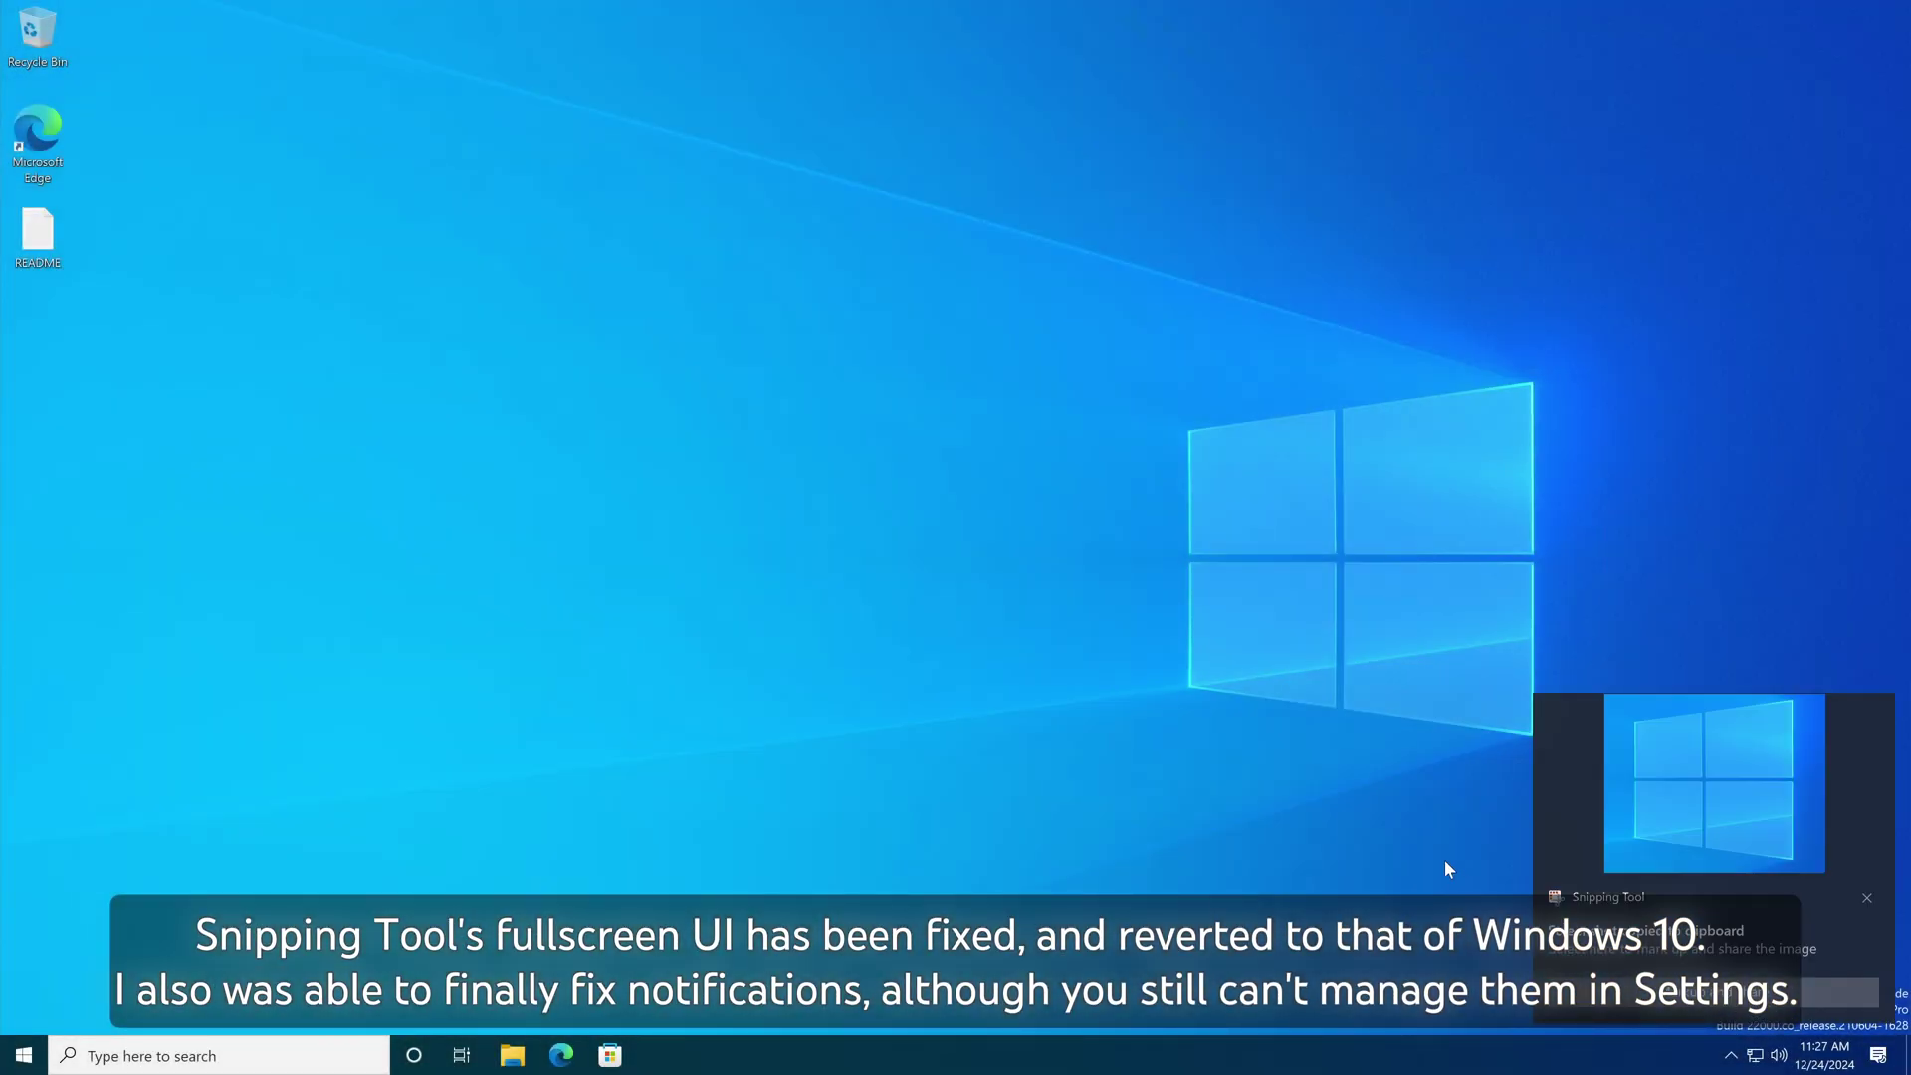
pyautogui.click(1878, 1055)
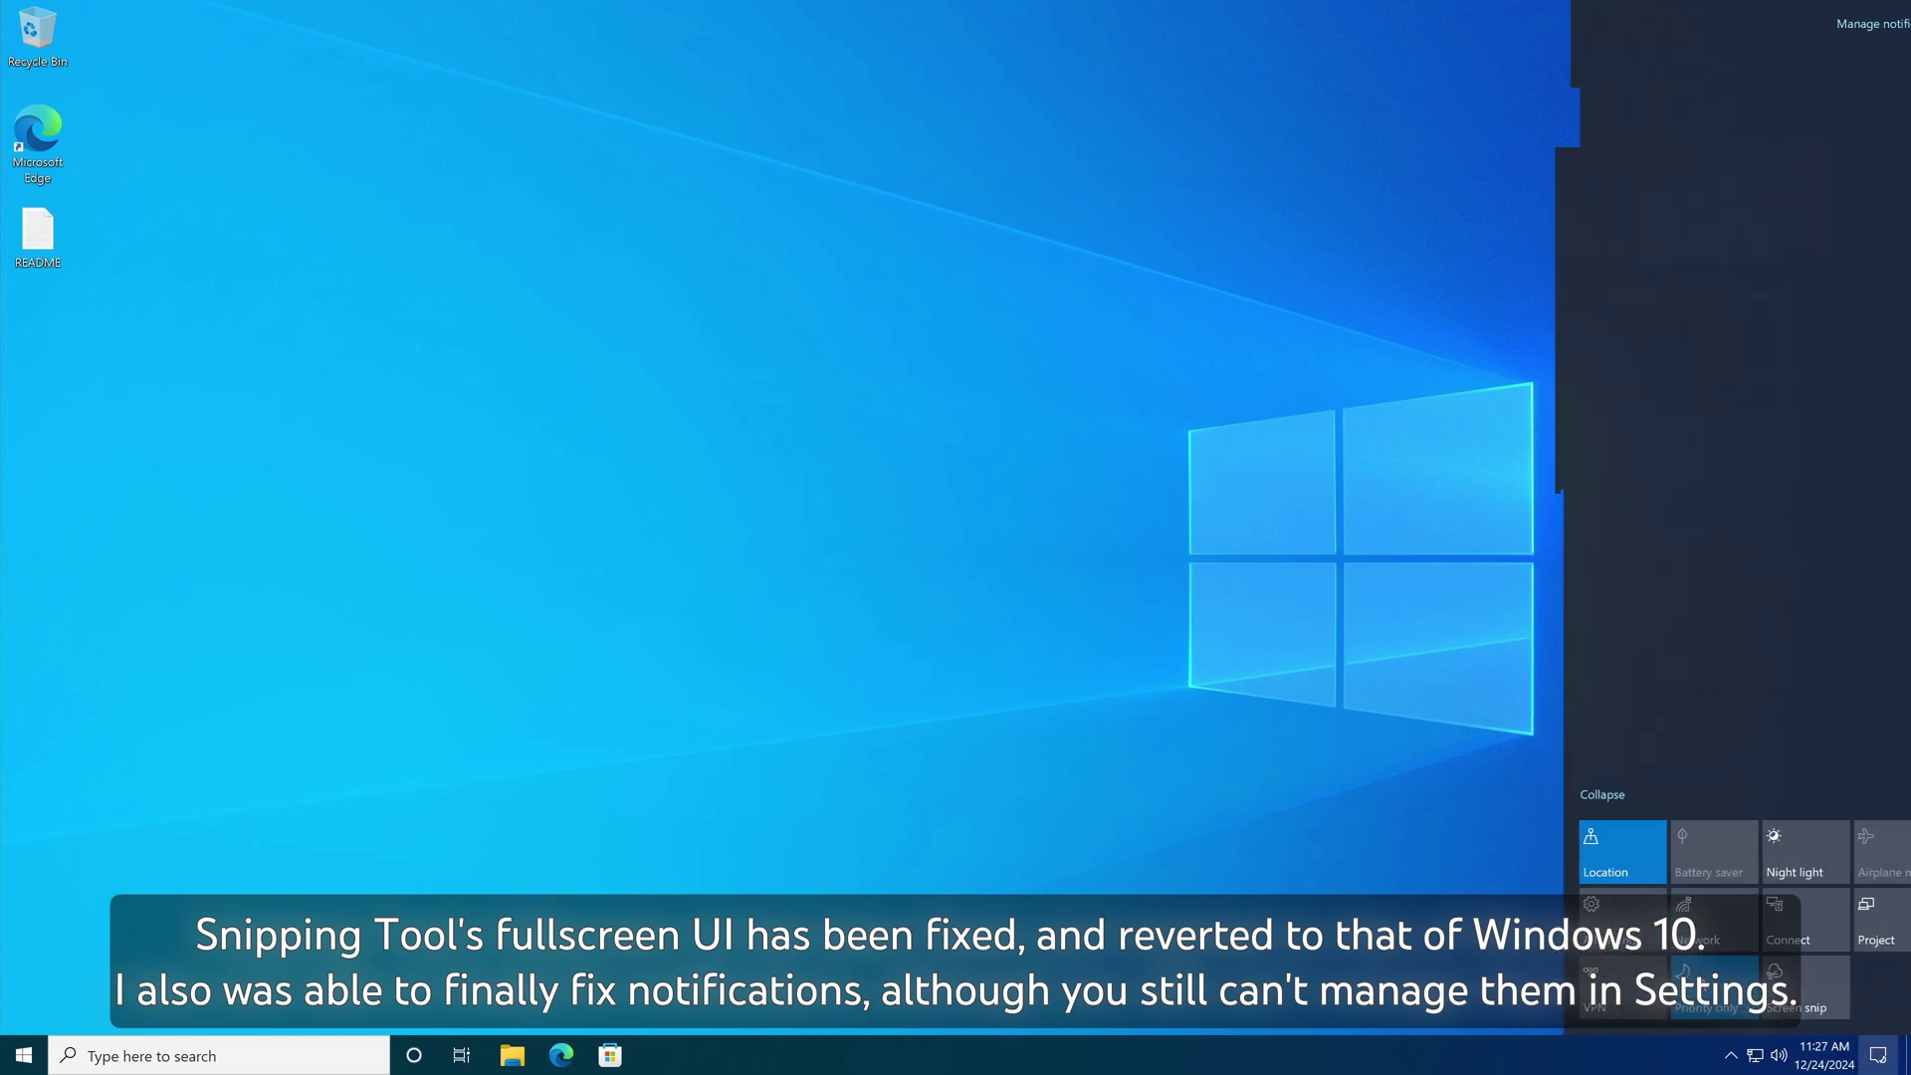
# Step: Close the Action Center, glance at the search panel, and launch Paint from Start
pyautogui.click(1232, 797)
pyautogui.click(179, 1056)
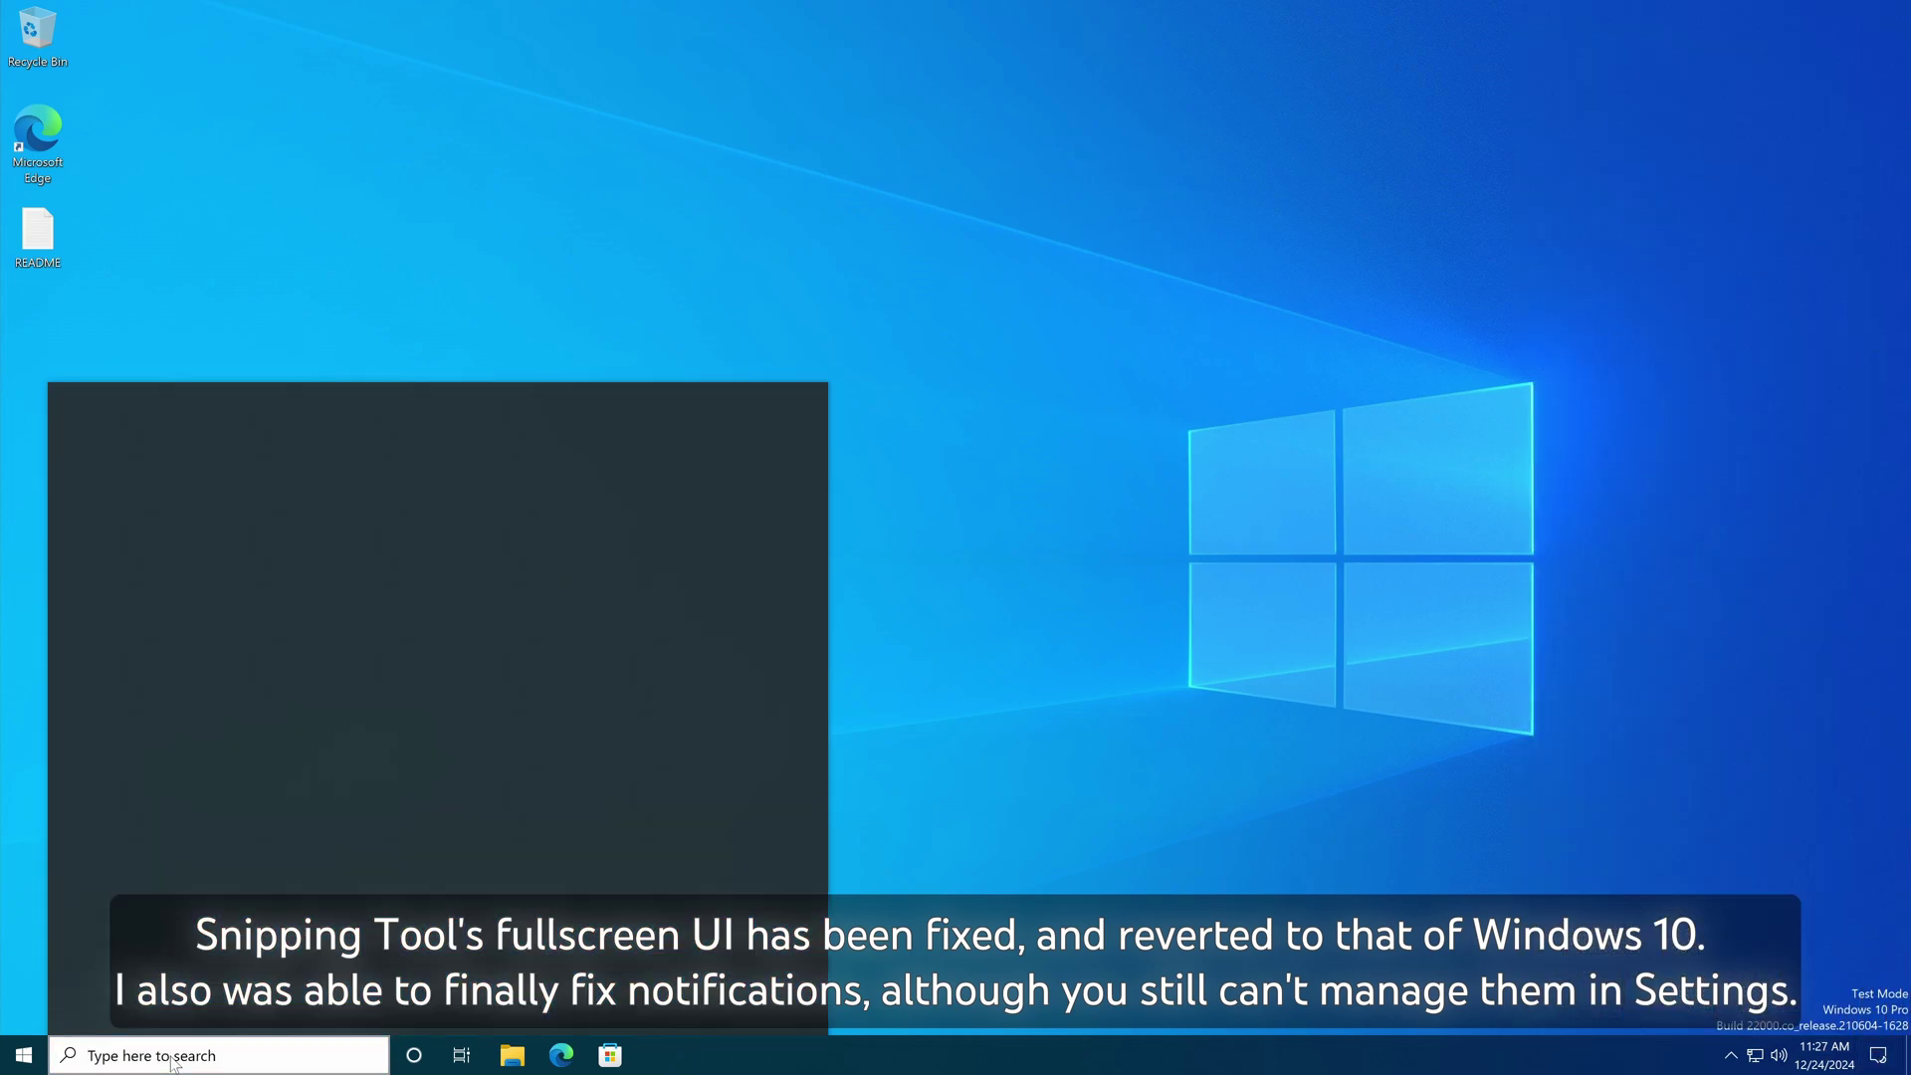
pyautogui.click(24, 1055)
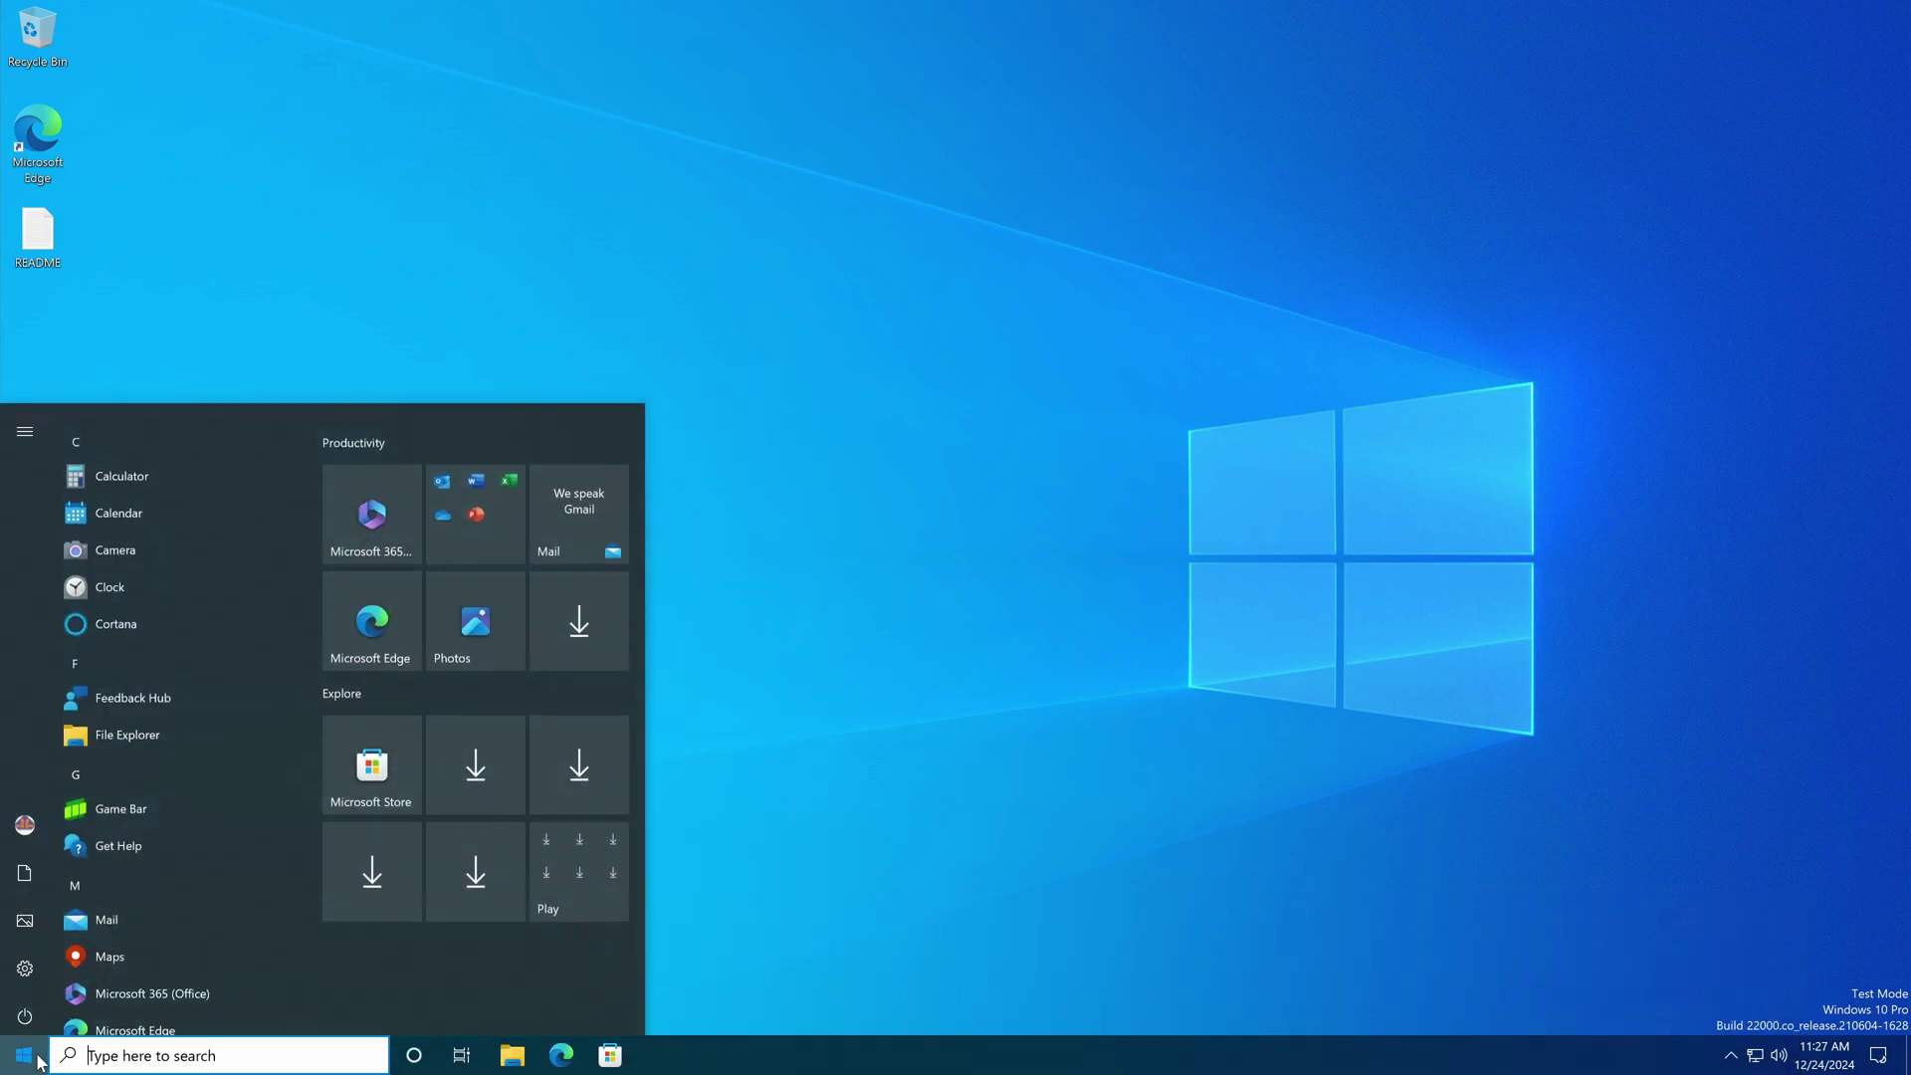
pyautogui.scroll(-3, 133, 922)
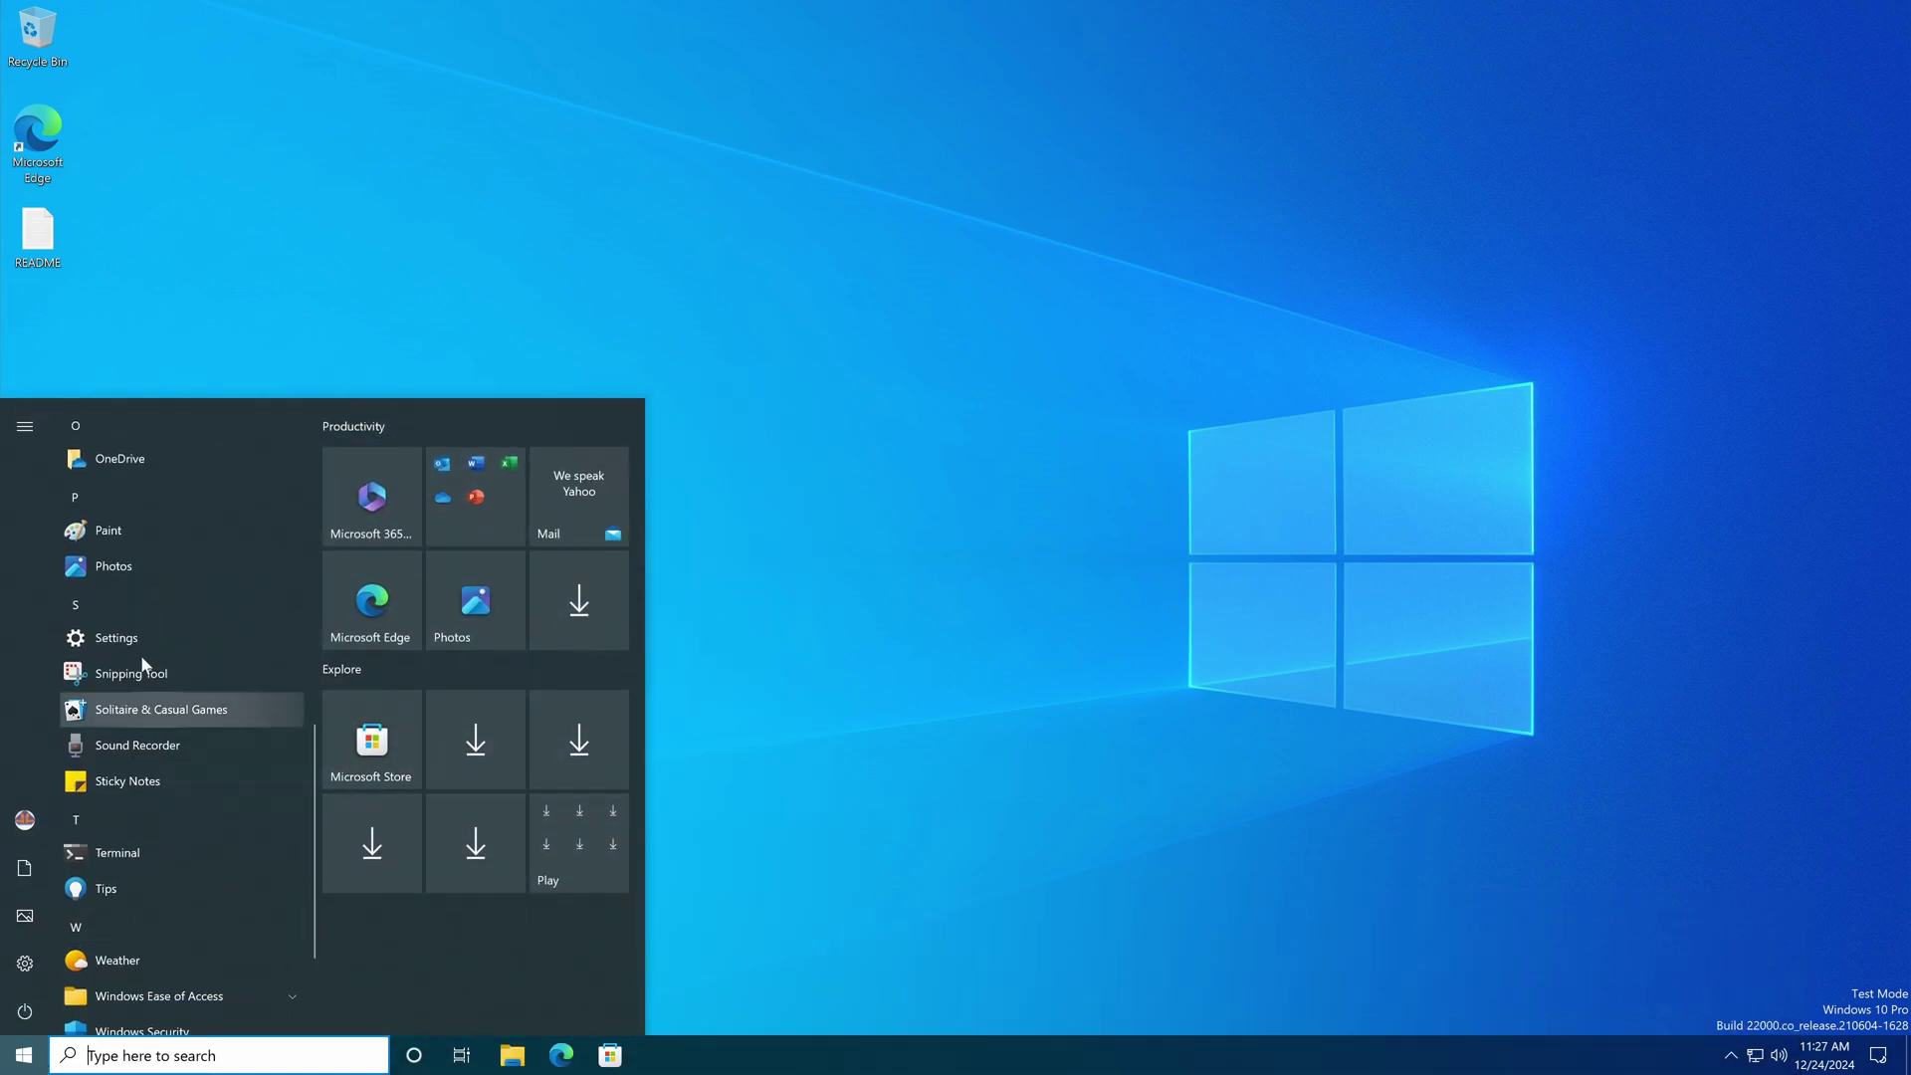
pyautogui.click(105, 534)
# Step: Launch Notepad from the Start menu, then close both Notepad and Paint
pyautogui.press('super')
pyautogui.scroll(-5, 145, 793)
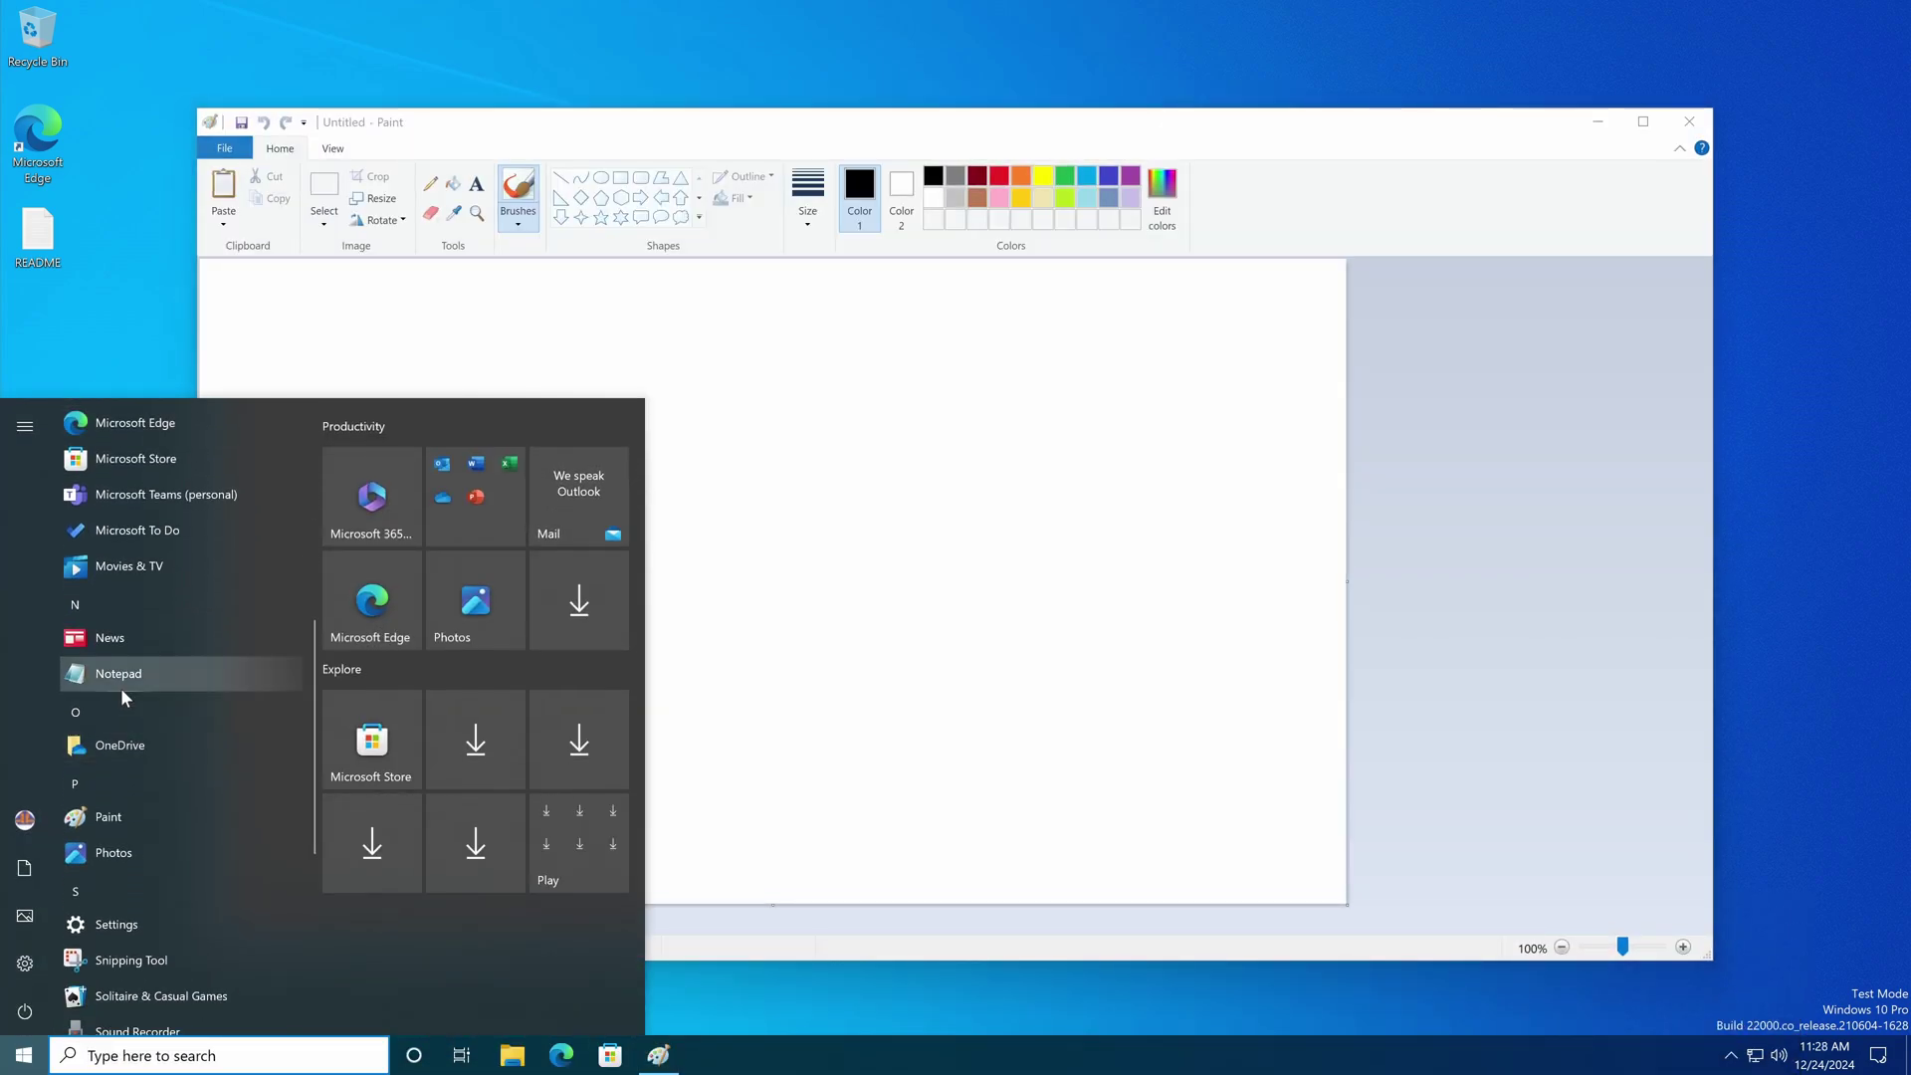
pyautogui.click(122, 687)
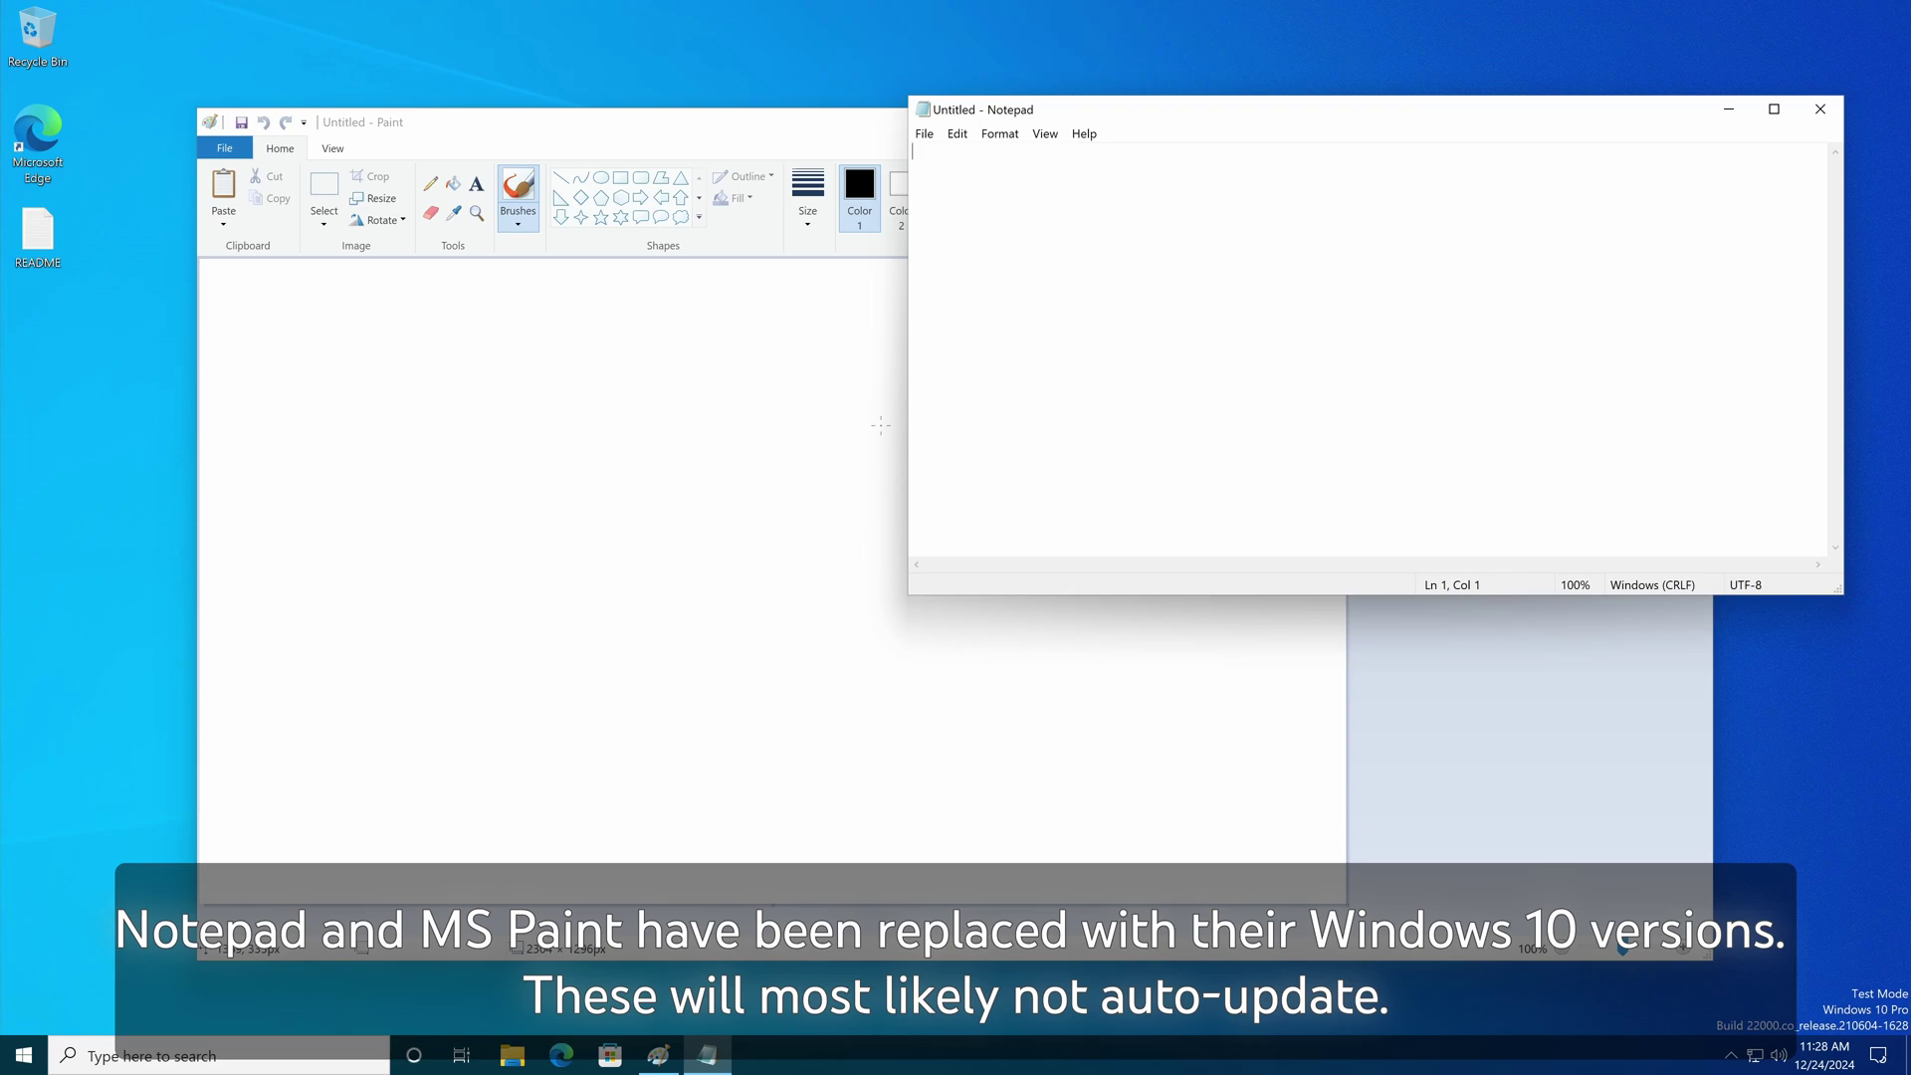
pyautogui.click(1817, 112)
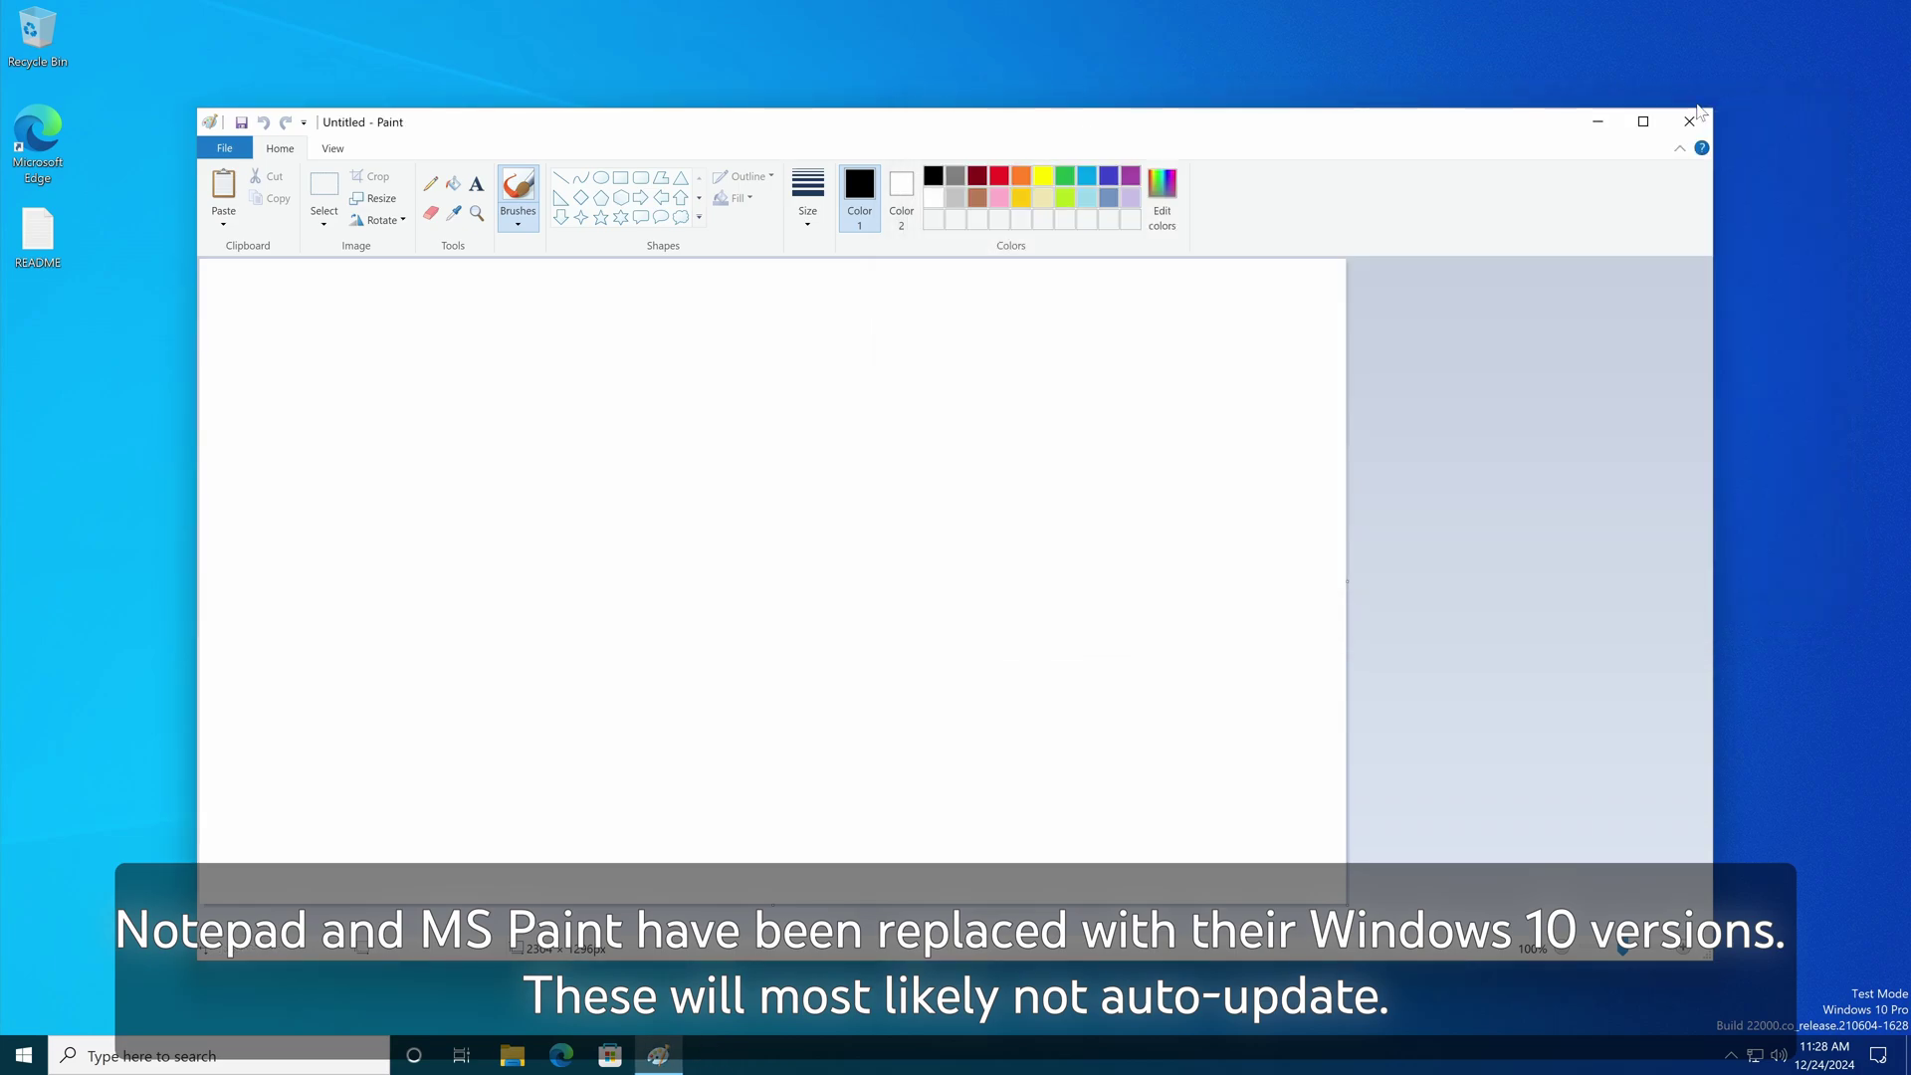
pyautogui.click(1690, 120)
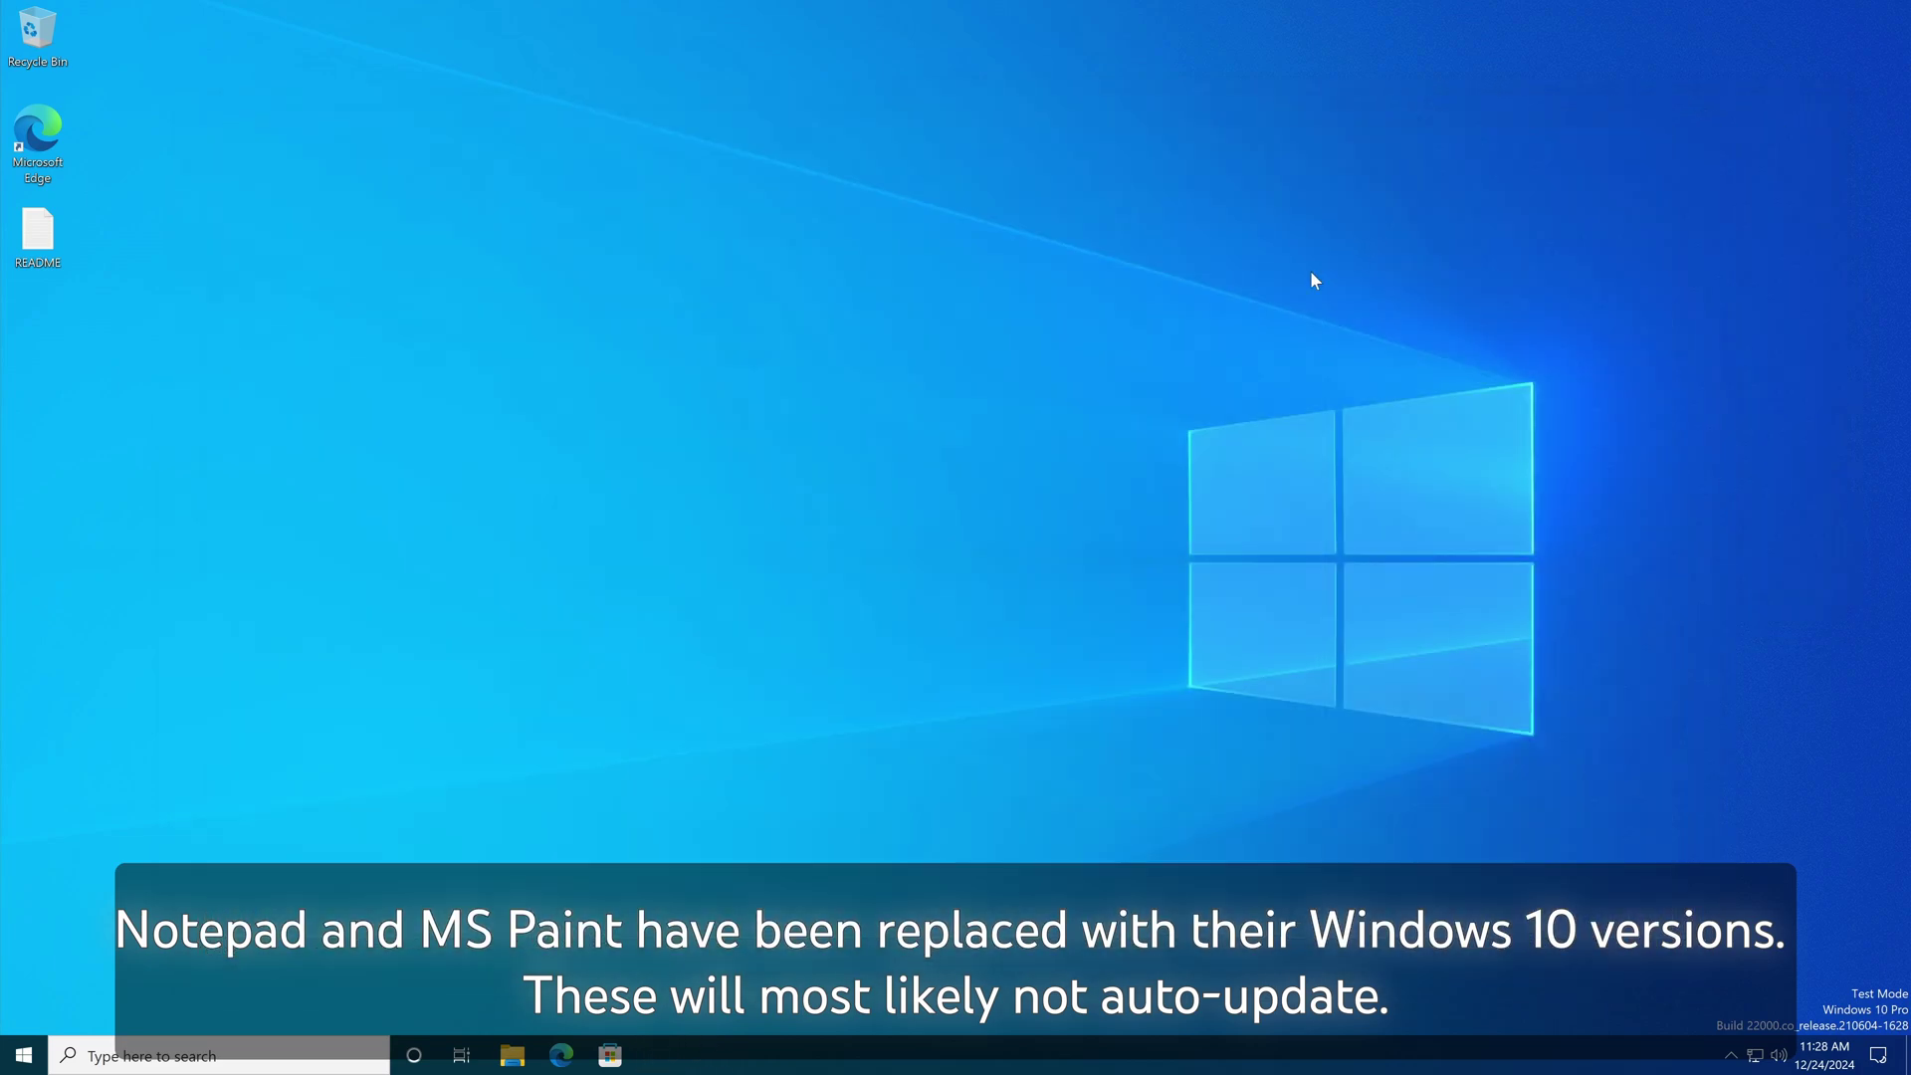
# Step: Open File Explorer from the taskbar, enlarge and reposition it, showing This PC
pyautogui.click(510, 1051)
pyautogui.moveTo(452, 336); pyautogui.dragTo(1058, 638)
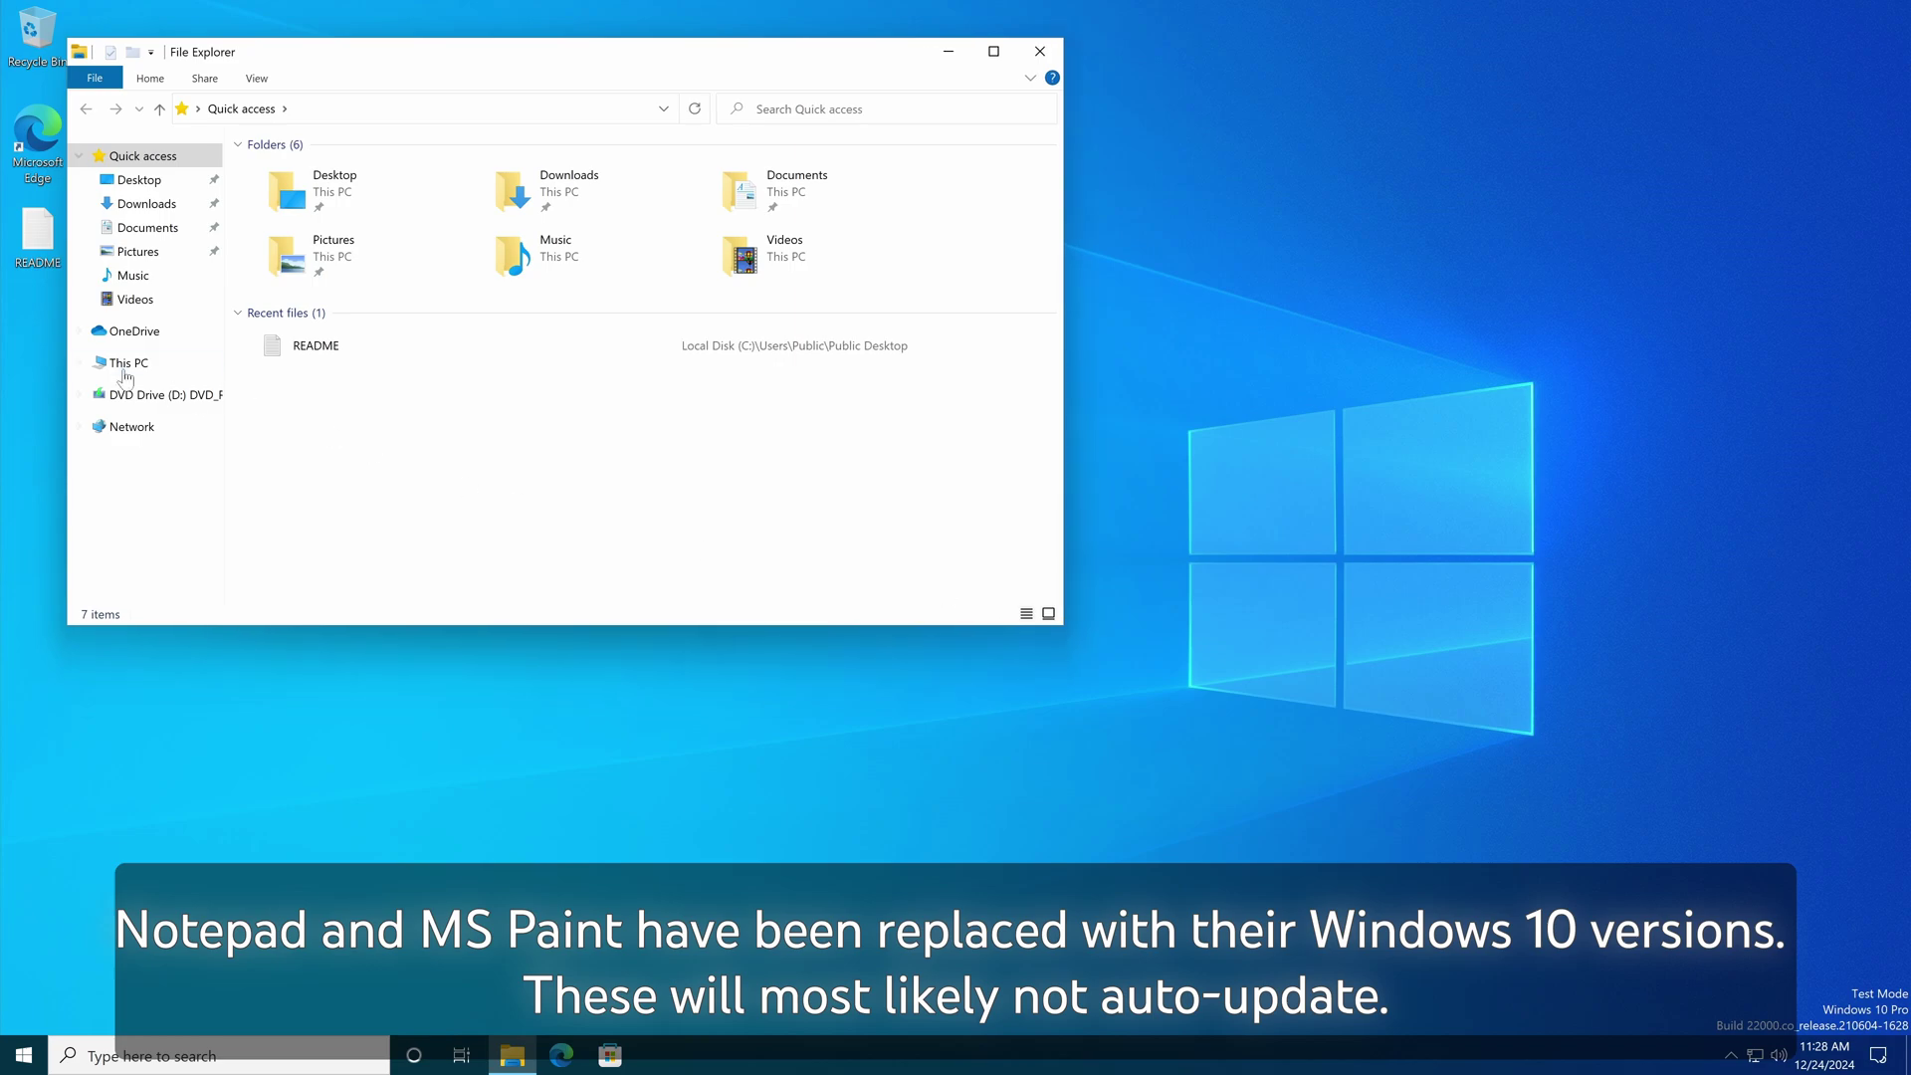
pyautogui.click(129, 363)
pyautogui.moveTo(262, 58); pyautogui.dragTo(583, 203)
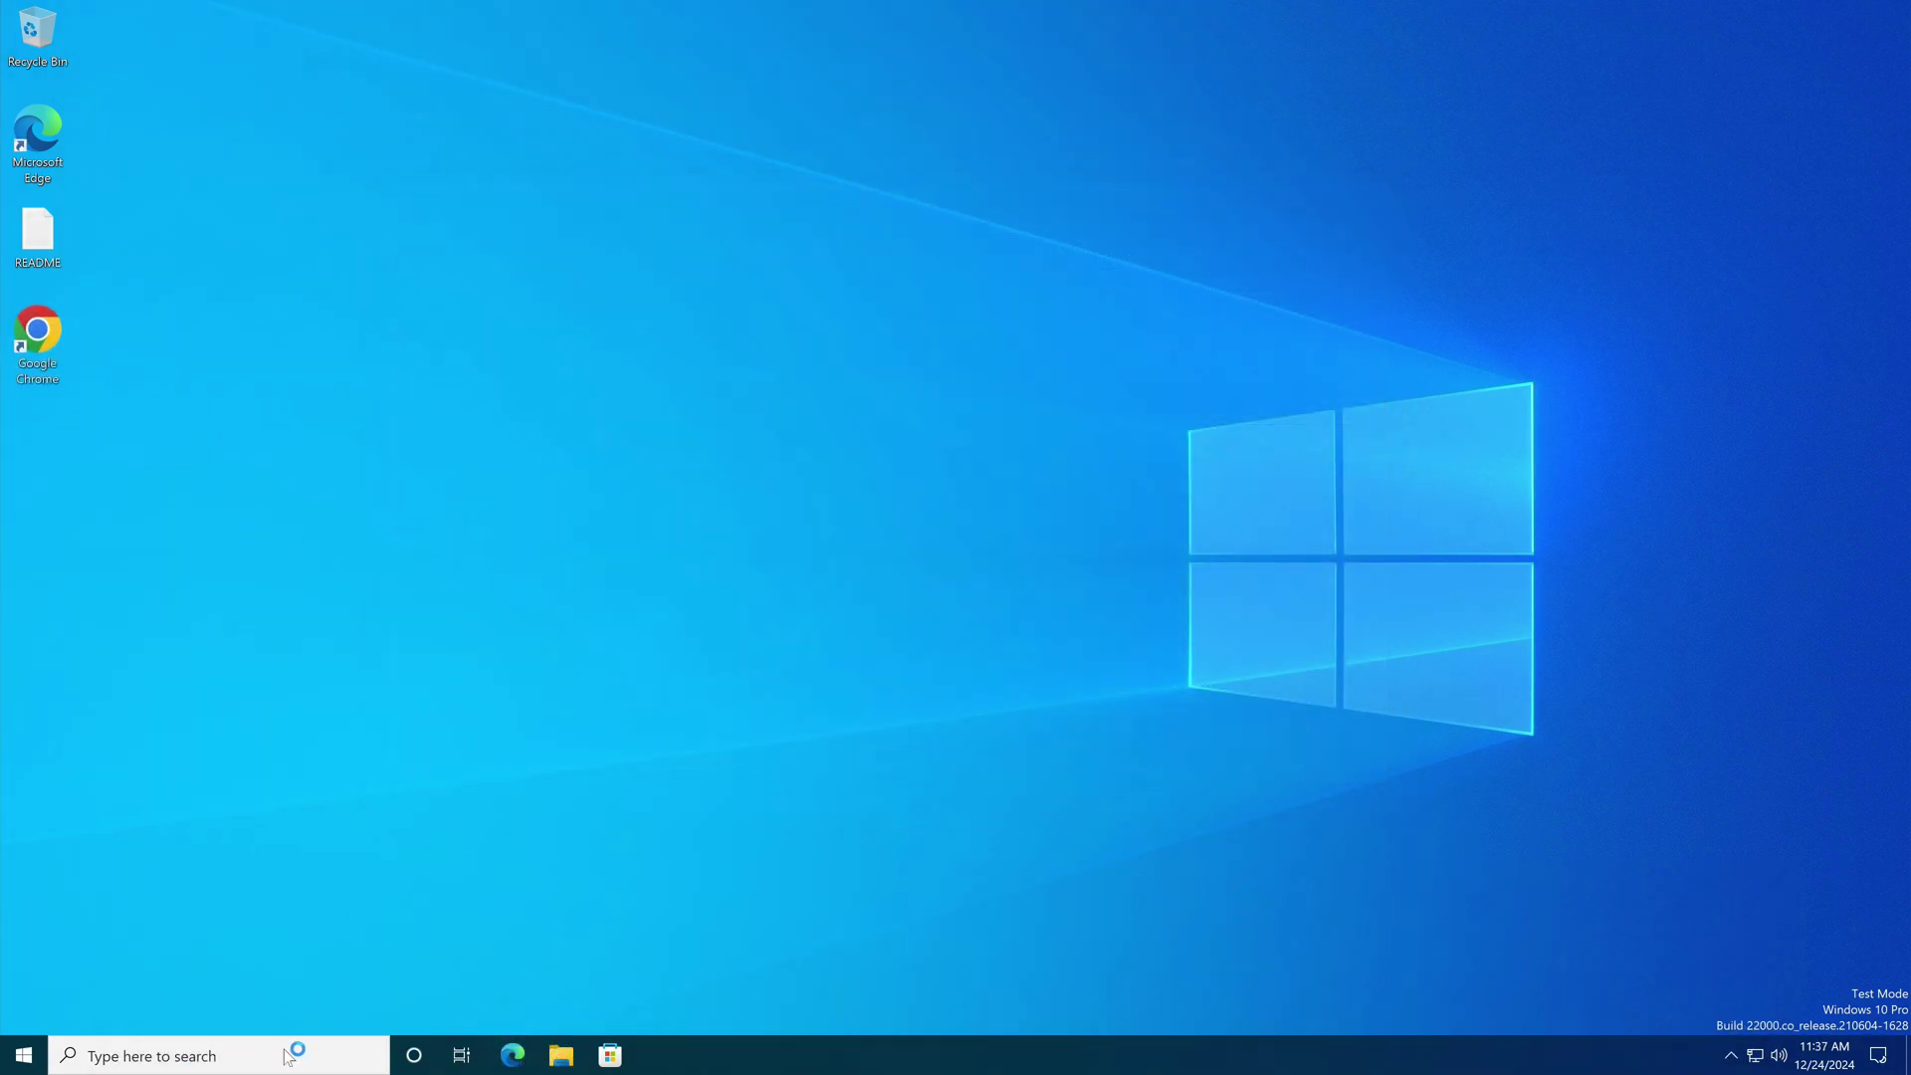
# Step: Run winver from search to see Version 21H2 (Build 22000.2538), then press Ctrl+Alt+Delete
pyautogui.press('super+s')
pyautogui.write('command prompt')
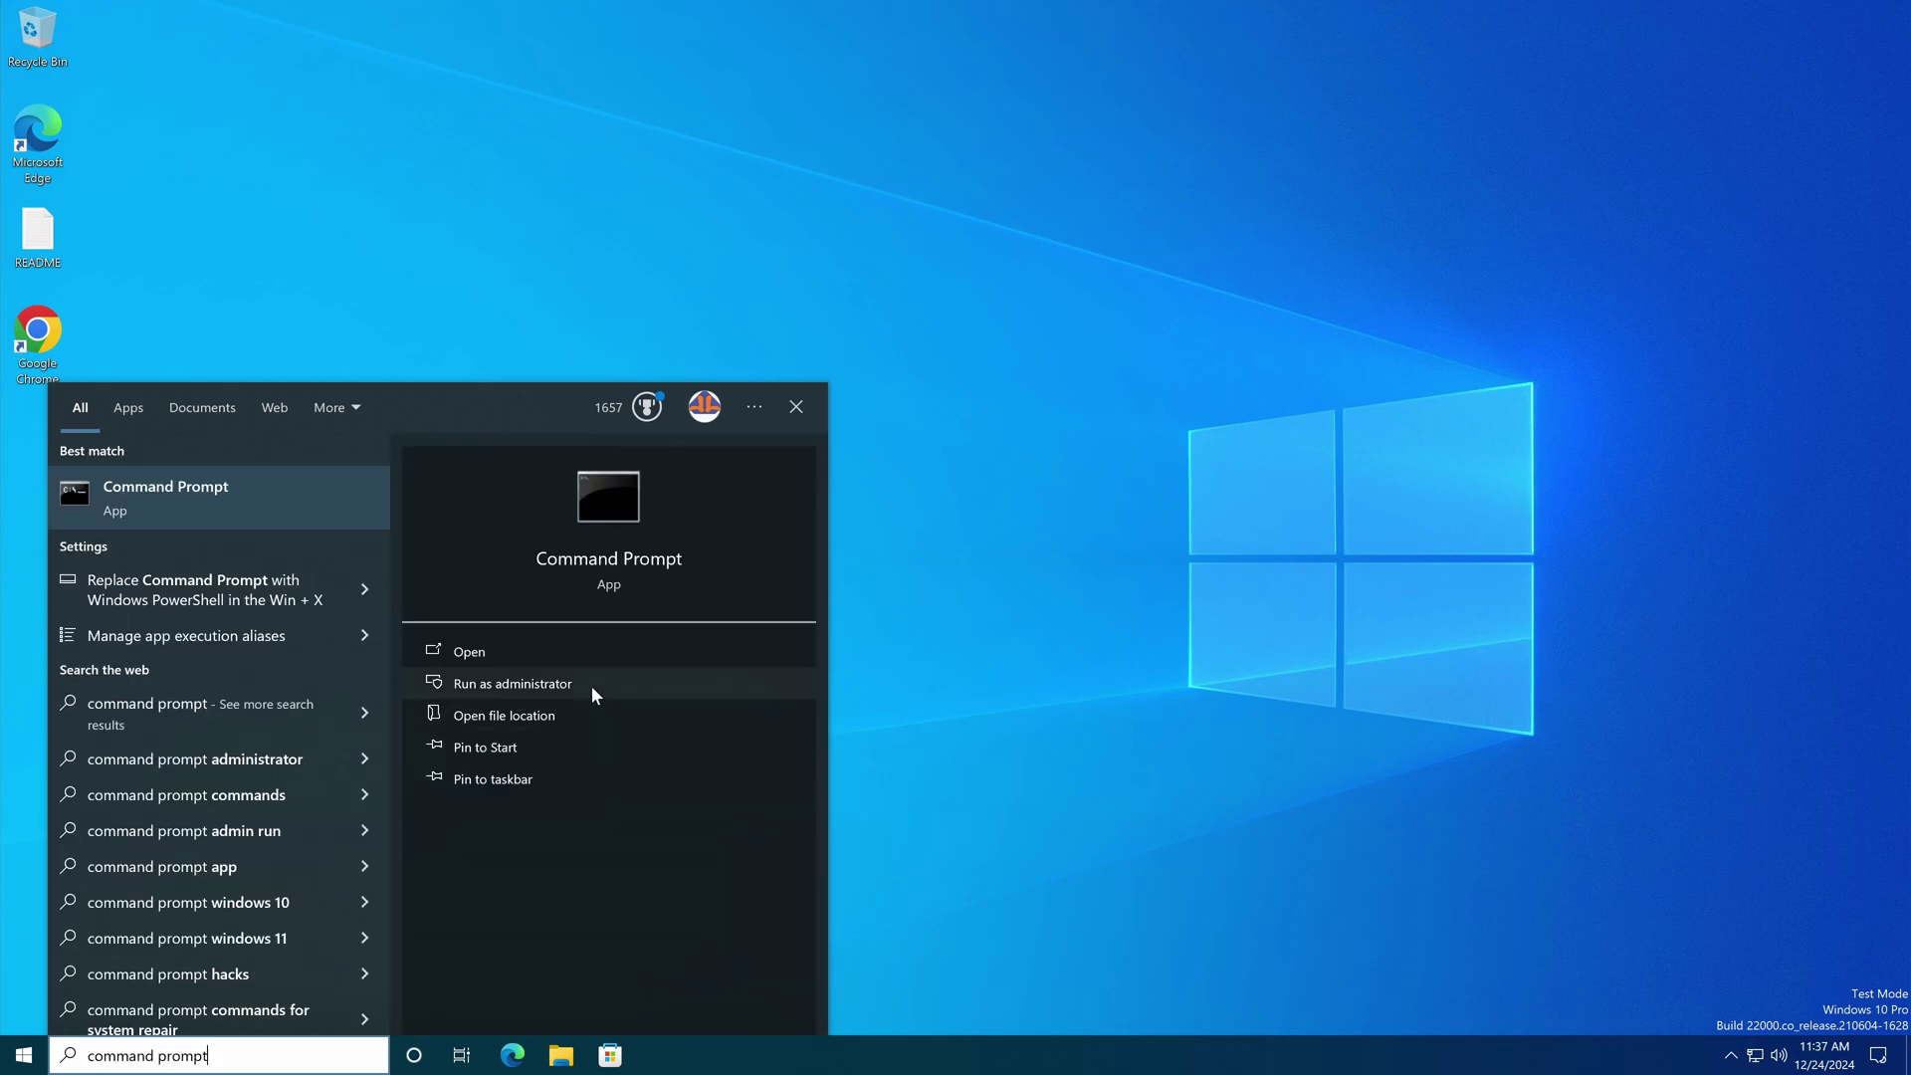
pyautogui.hotkey('ctrl', 'a')
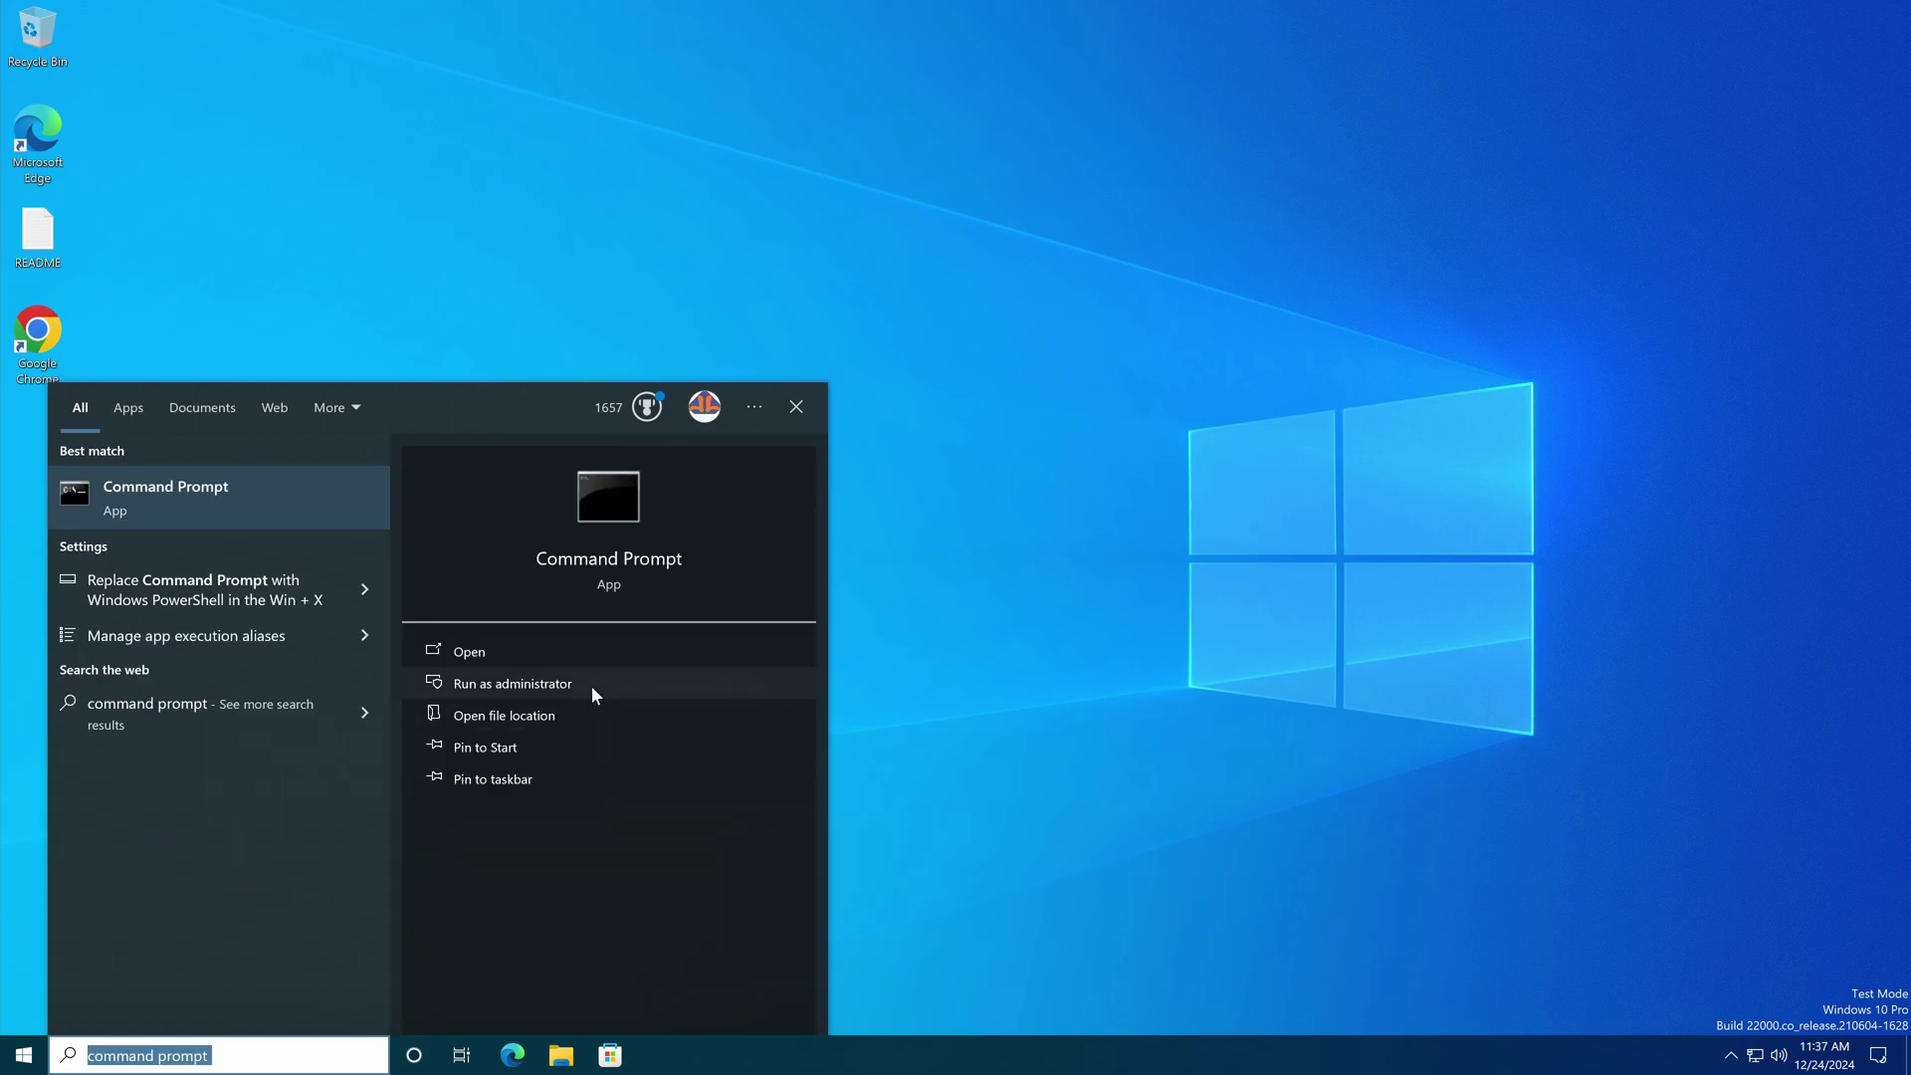
pyautogui.write('winver')
pyautogui.press('Return')
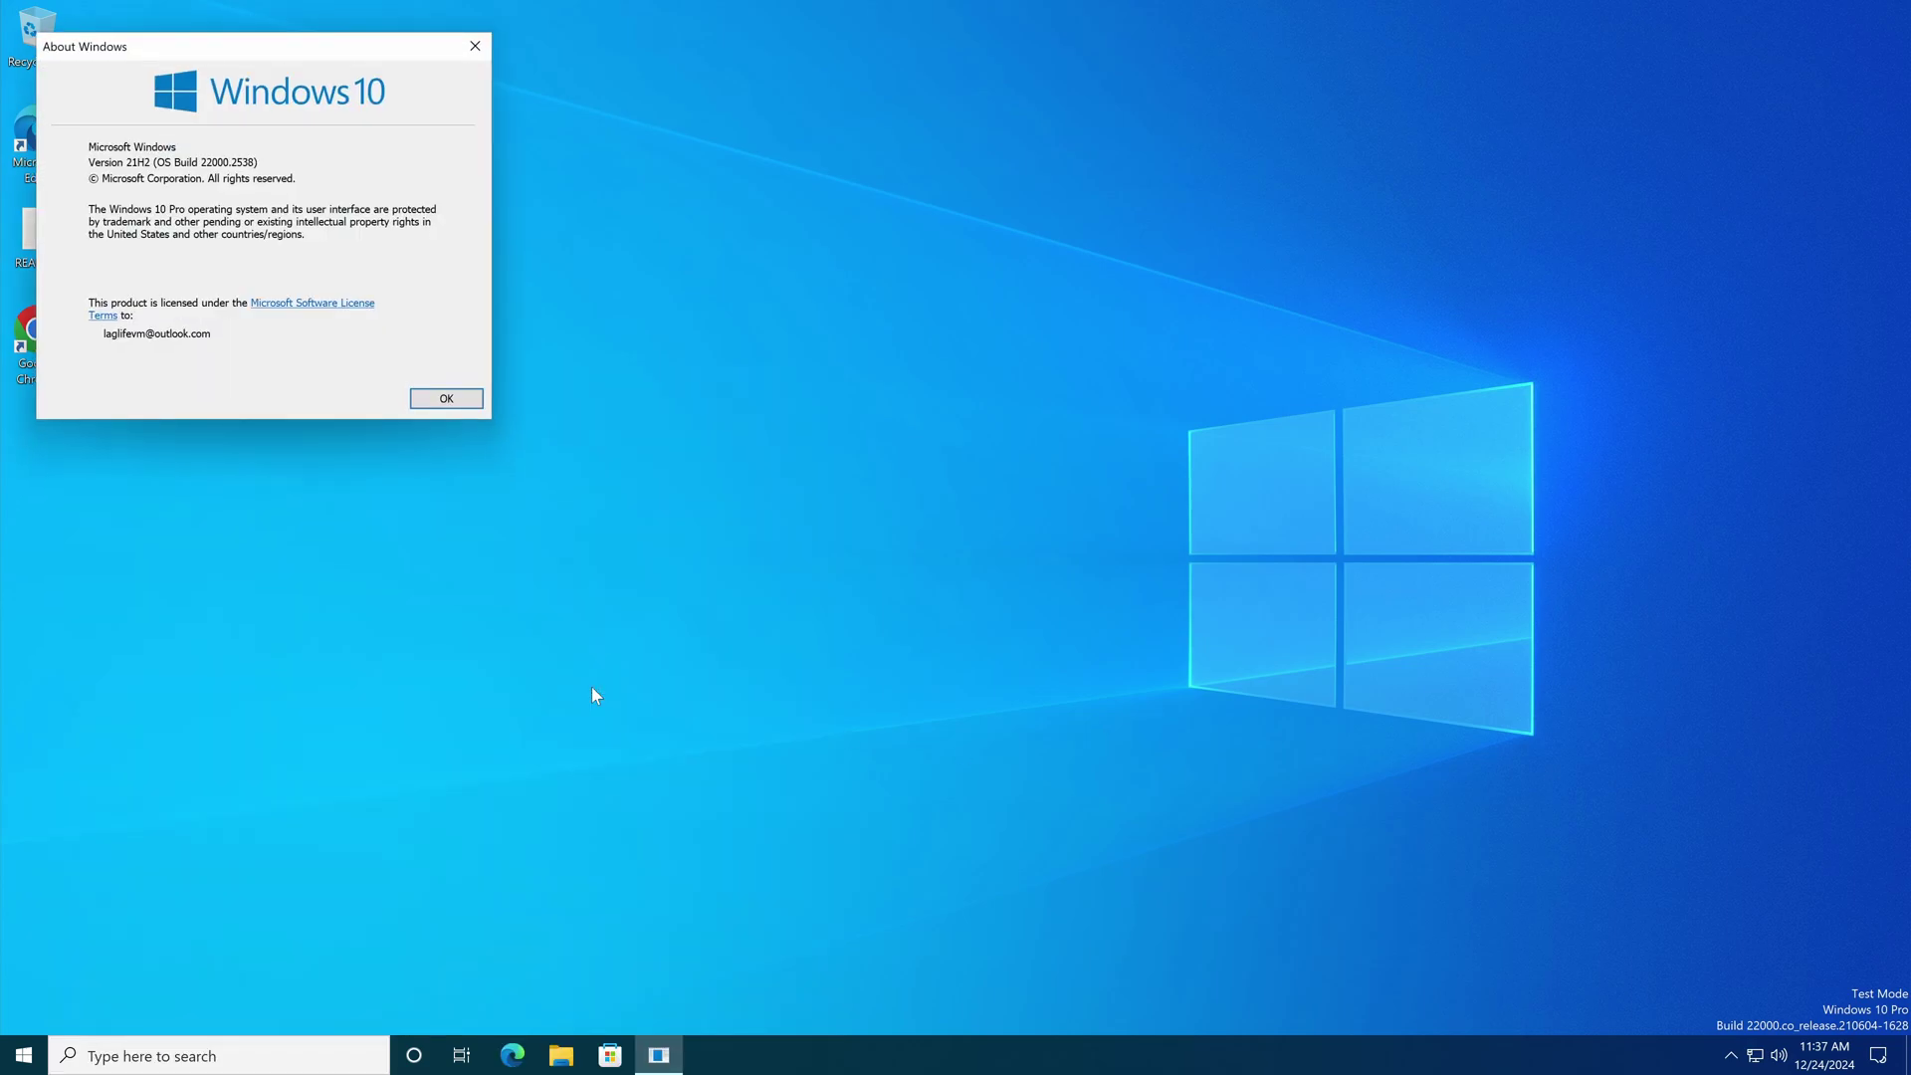
pyautogui.hotkey('ctrl', 'alt', 'Delete')
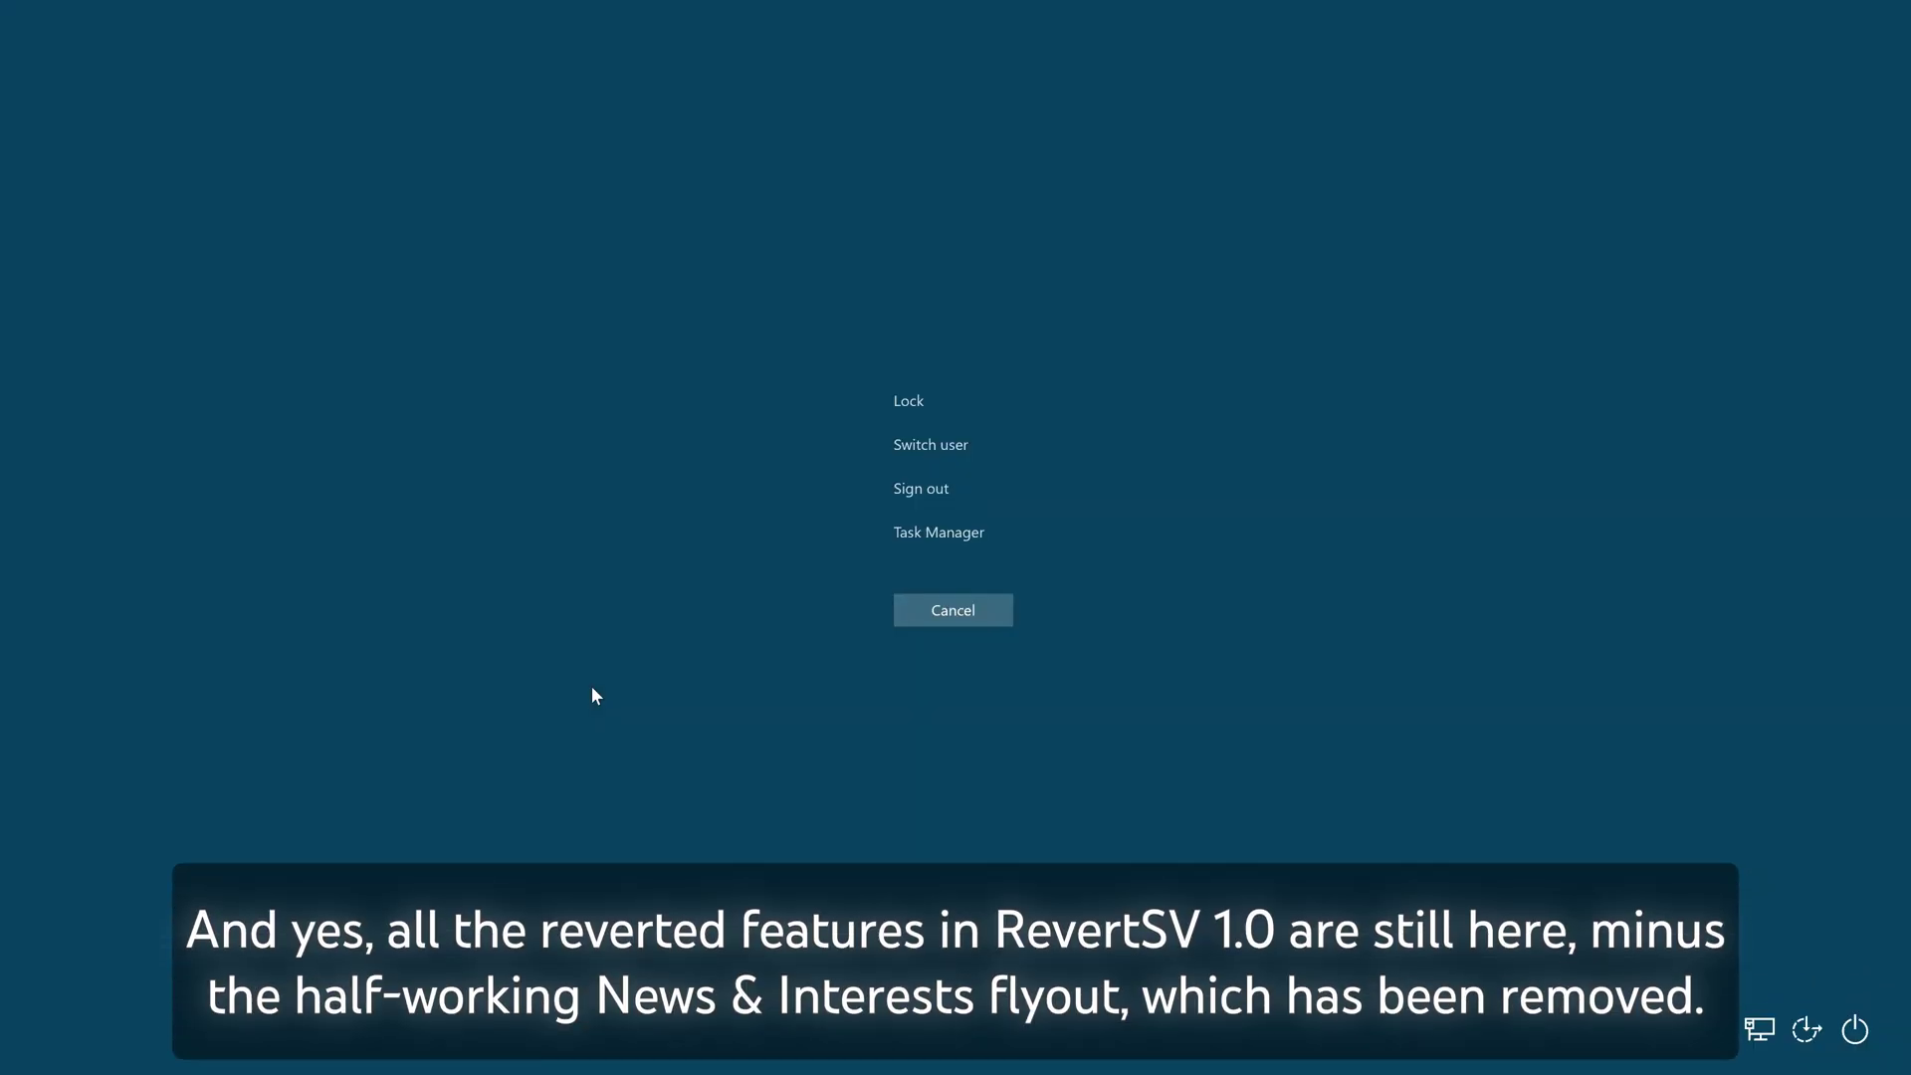
# Step: Open and close the Ease of Access panel, then cancel the security screen
pyautogui.click(1807, 1030)
pyautogui.click(1258, 813)
pyautogui.click(953, 609)
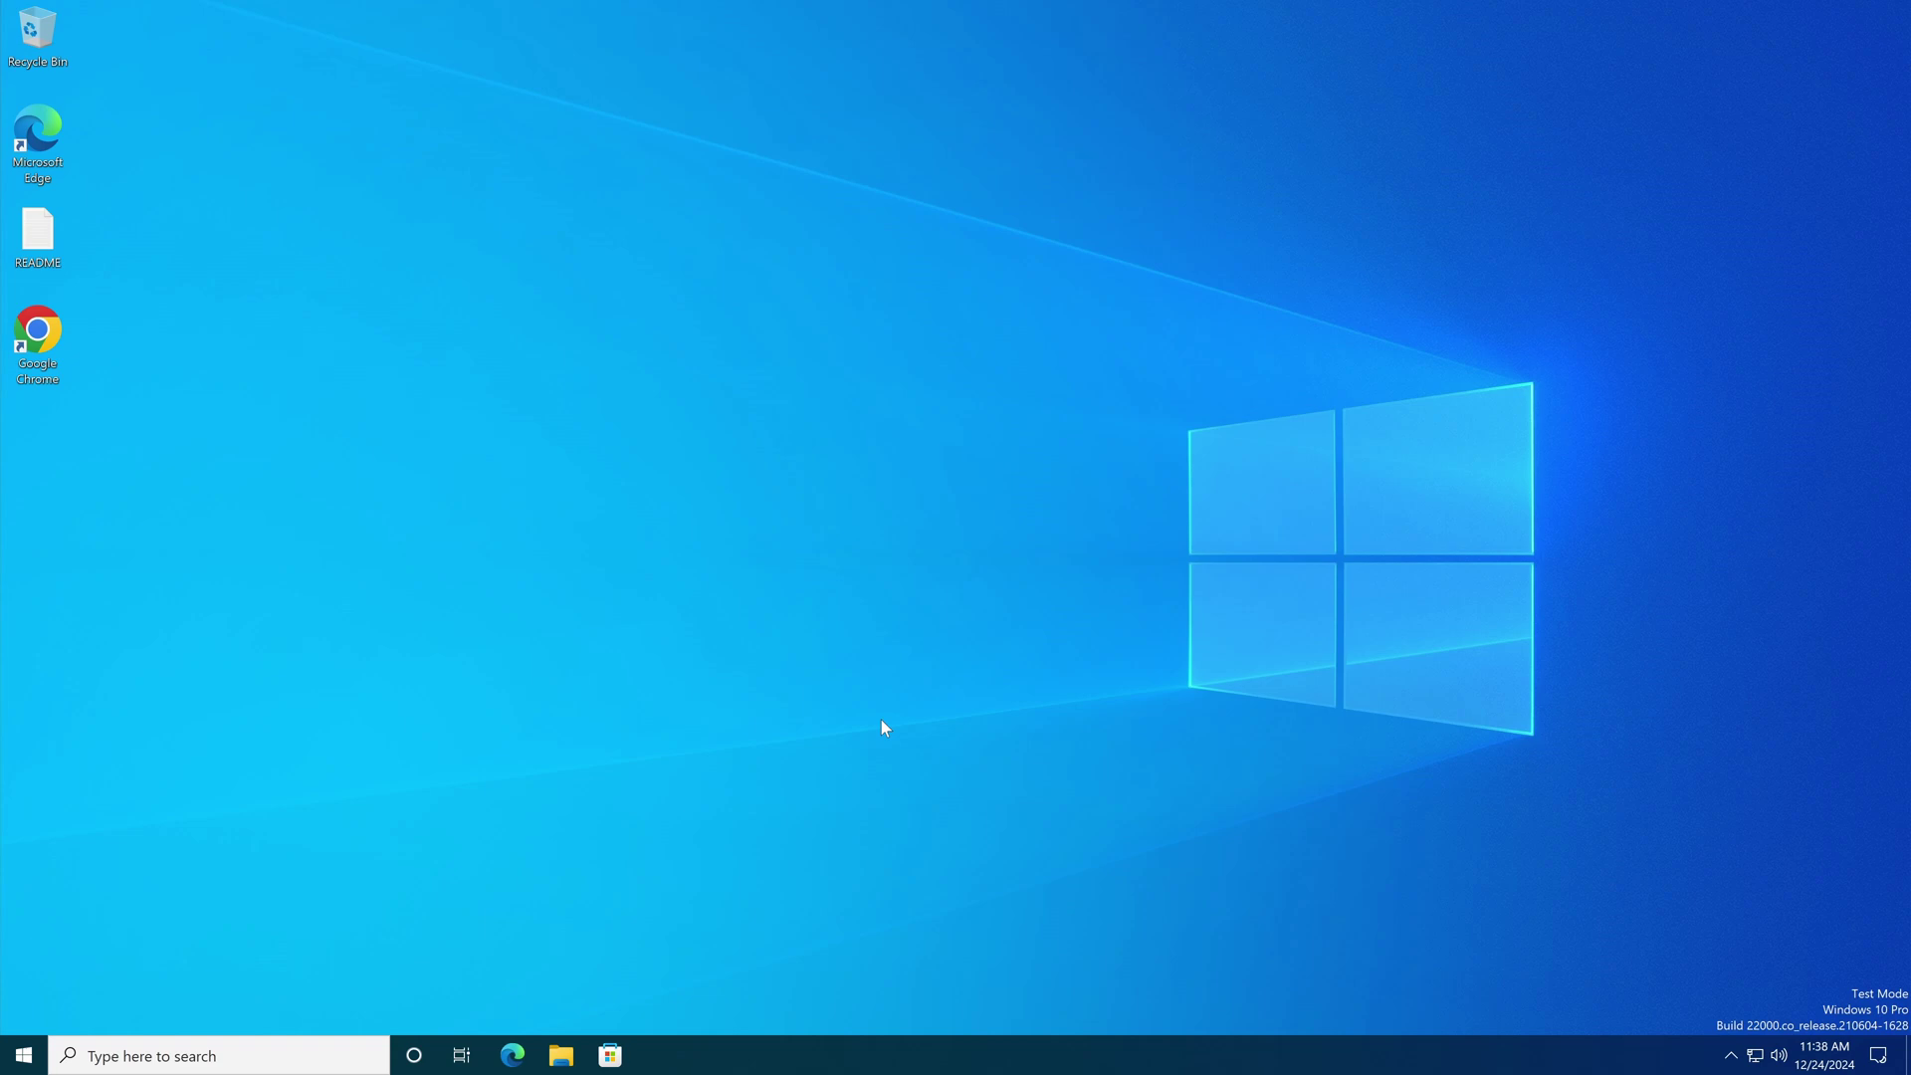
# Step: In Chrome, search 'startisback' and download StartIsBack++ 2.9.20 from startisback.com's Download section
pyautogui.doubleClick(40, 343)
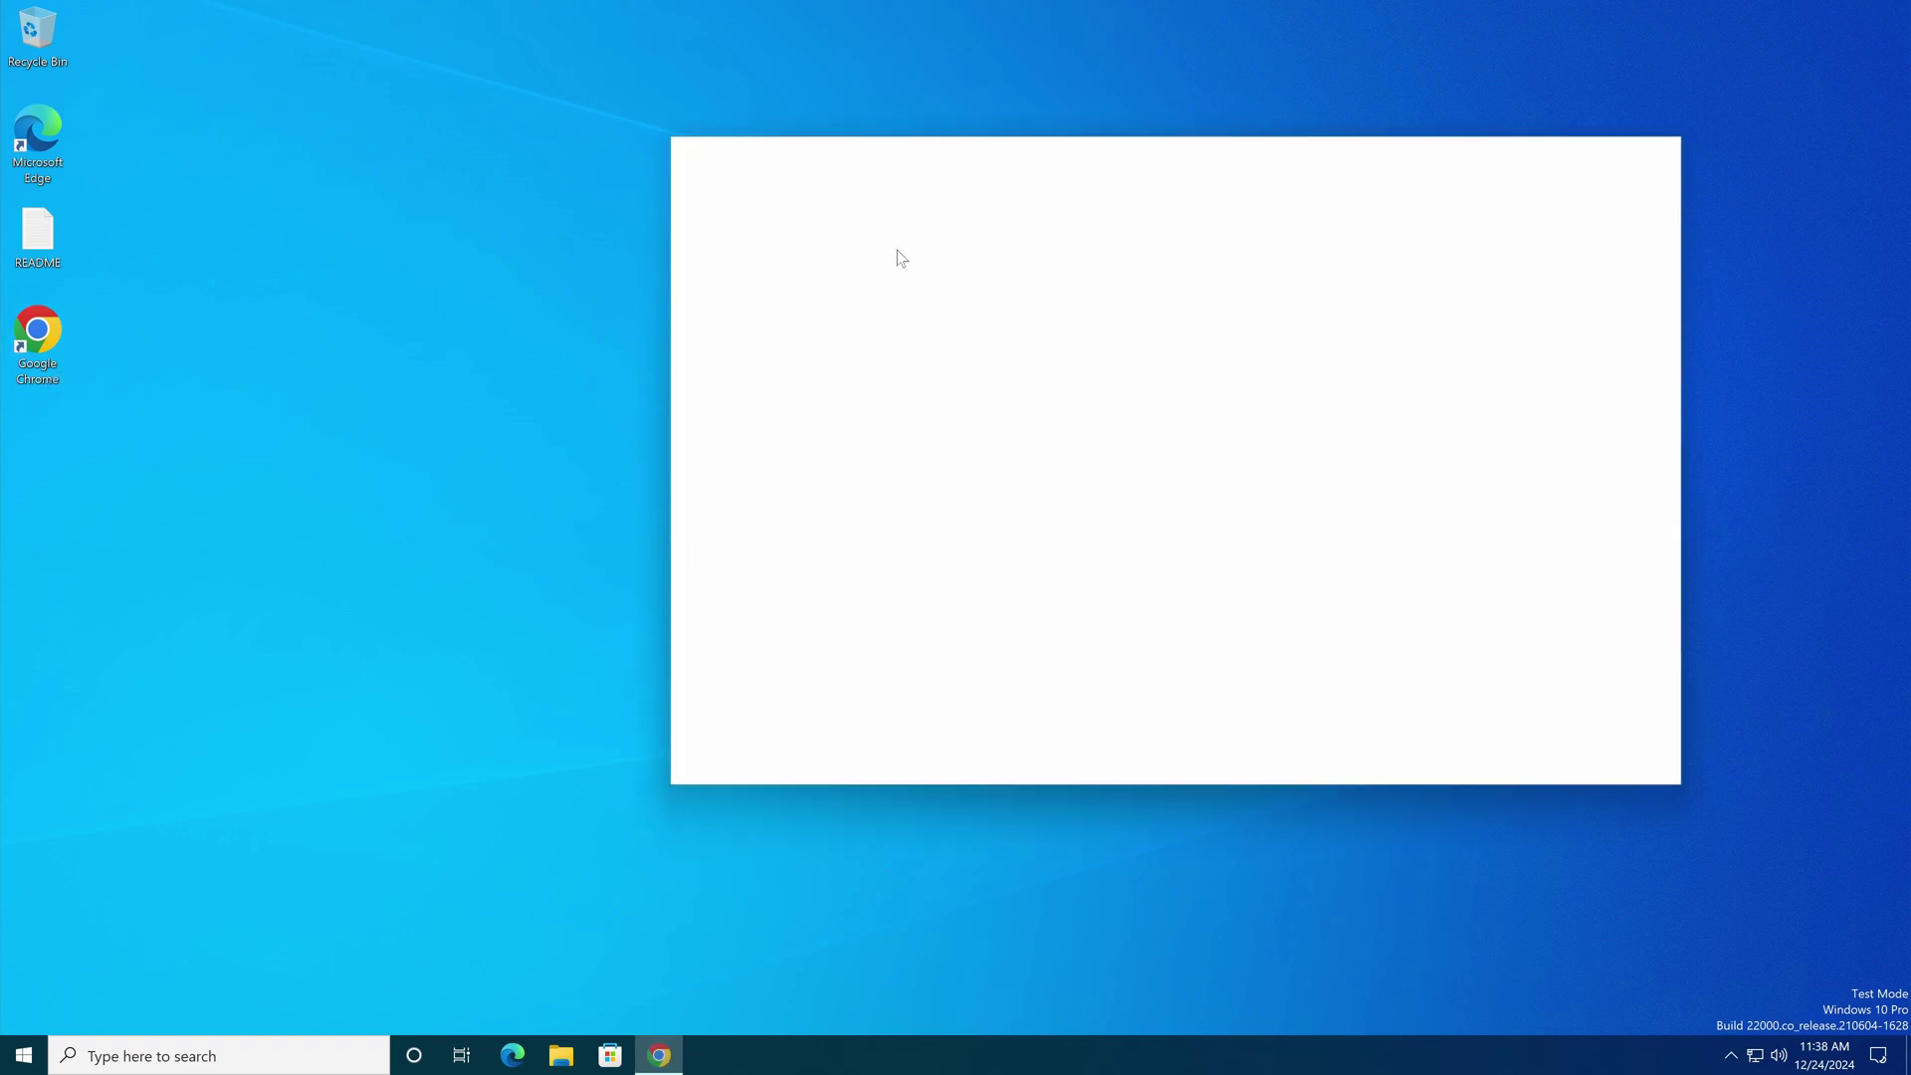
pyautogui.click(926, 189)
pyautogui.write('startisback')
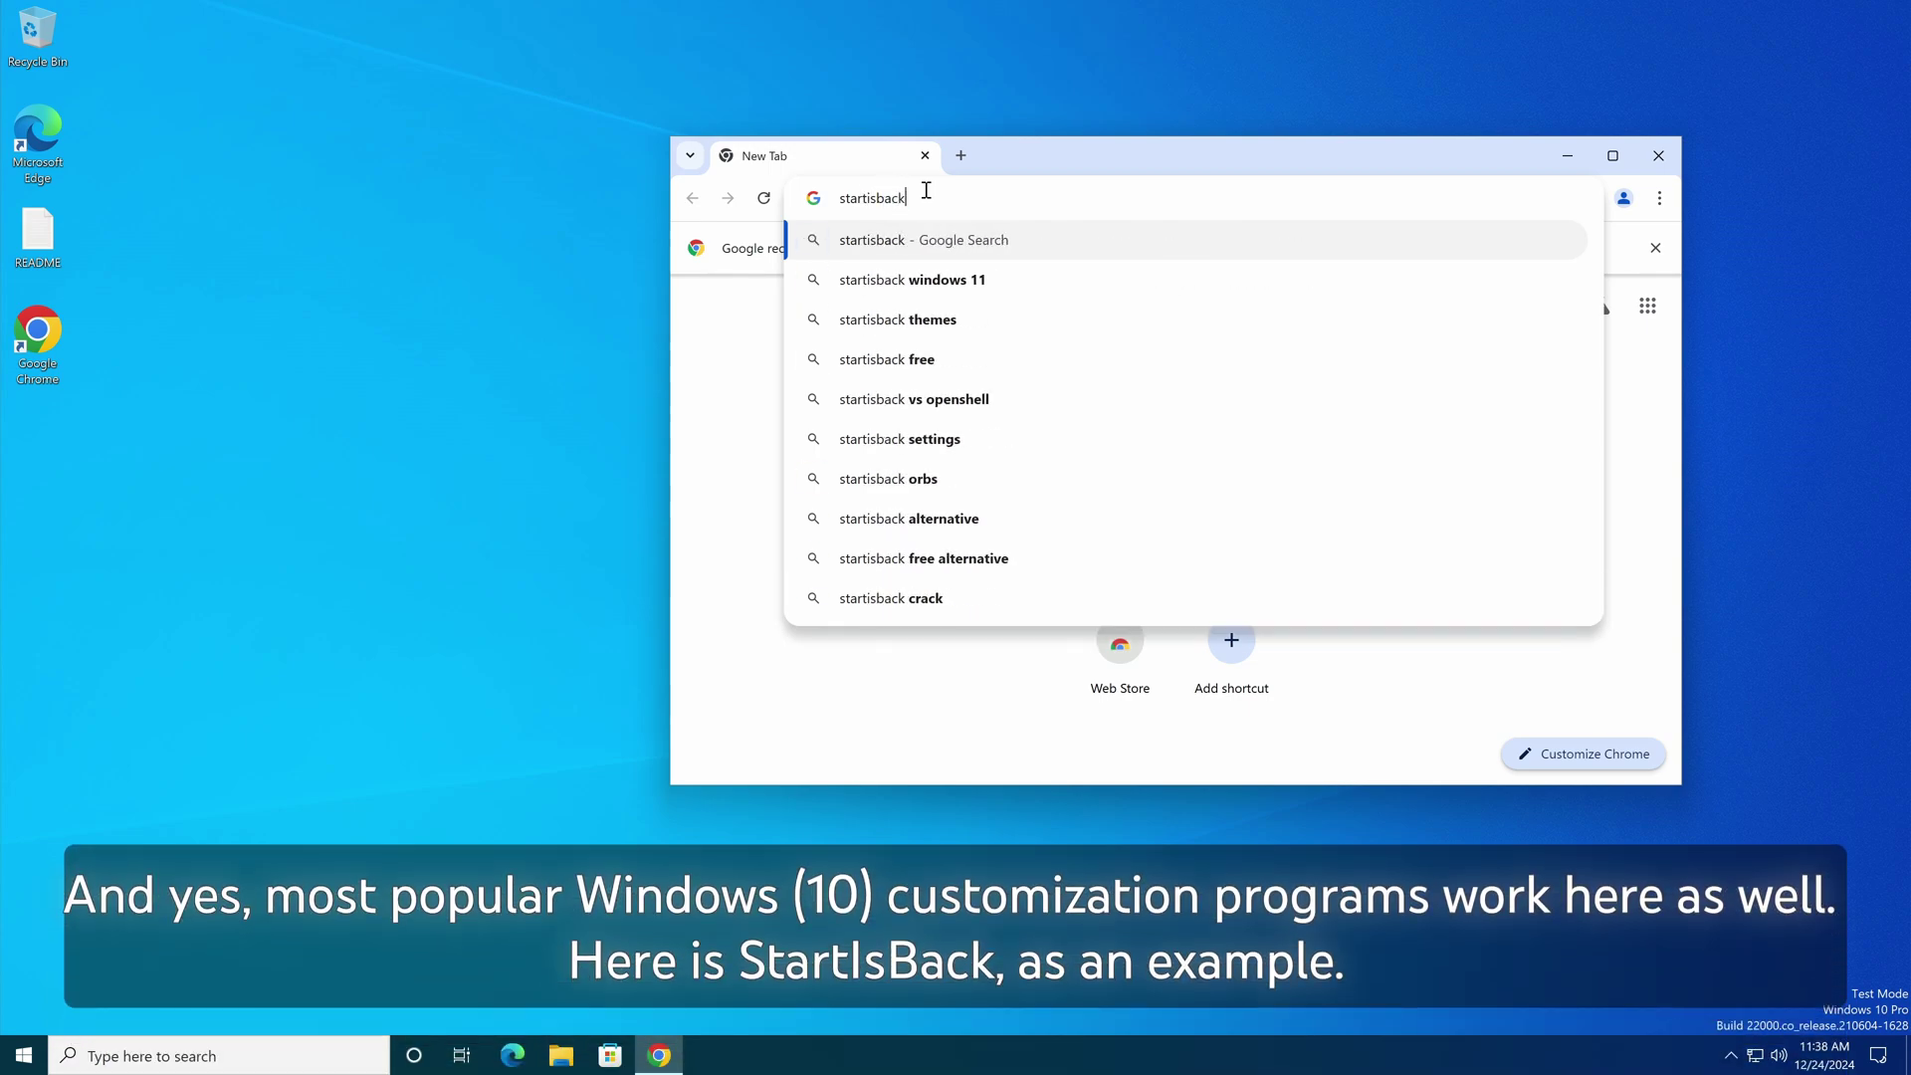
pyautogui.press('Return')
pyautogui.click(980, 494)
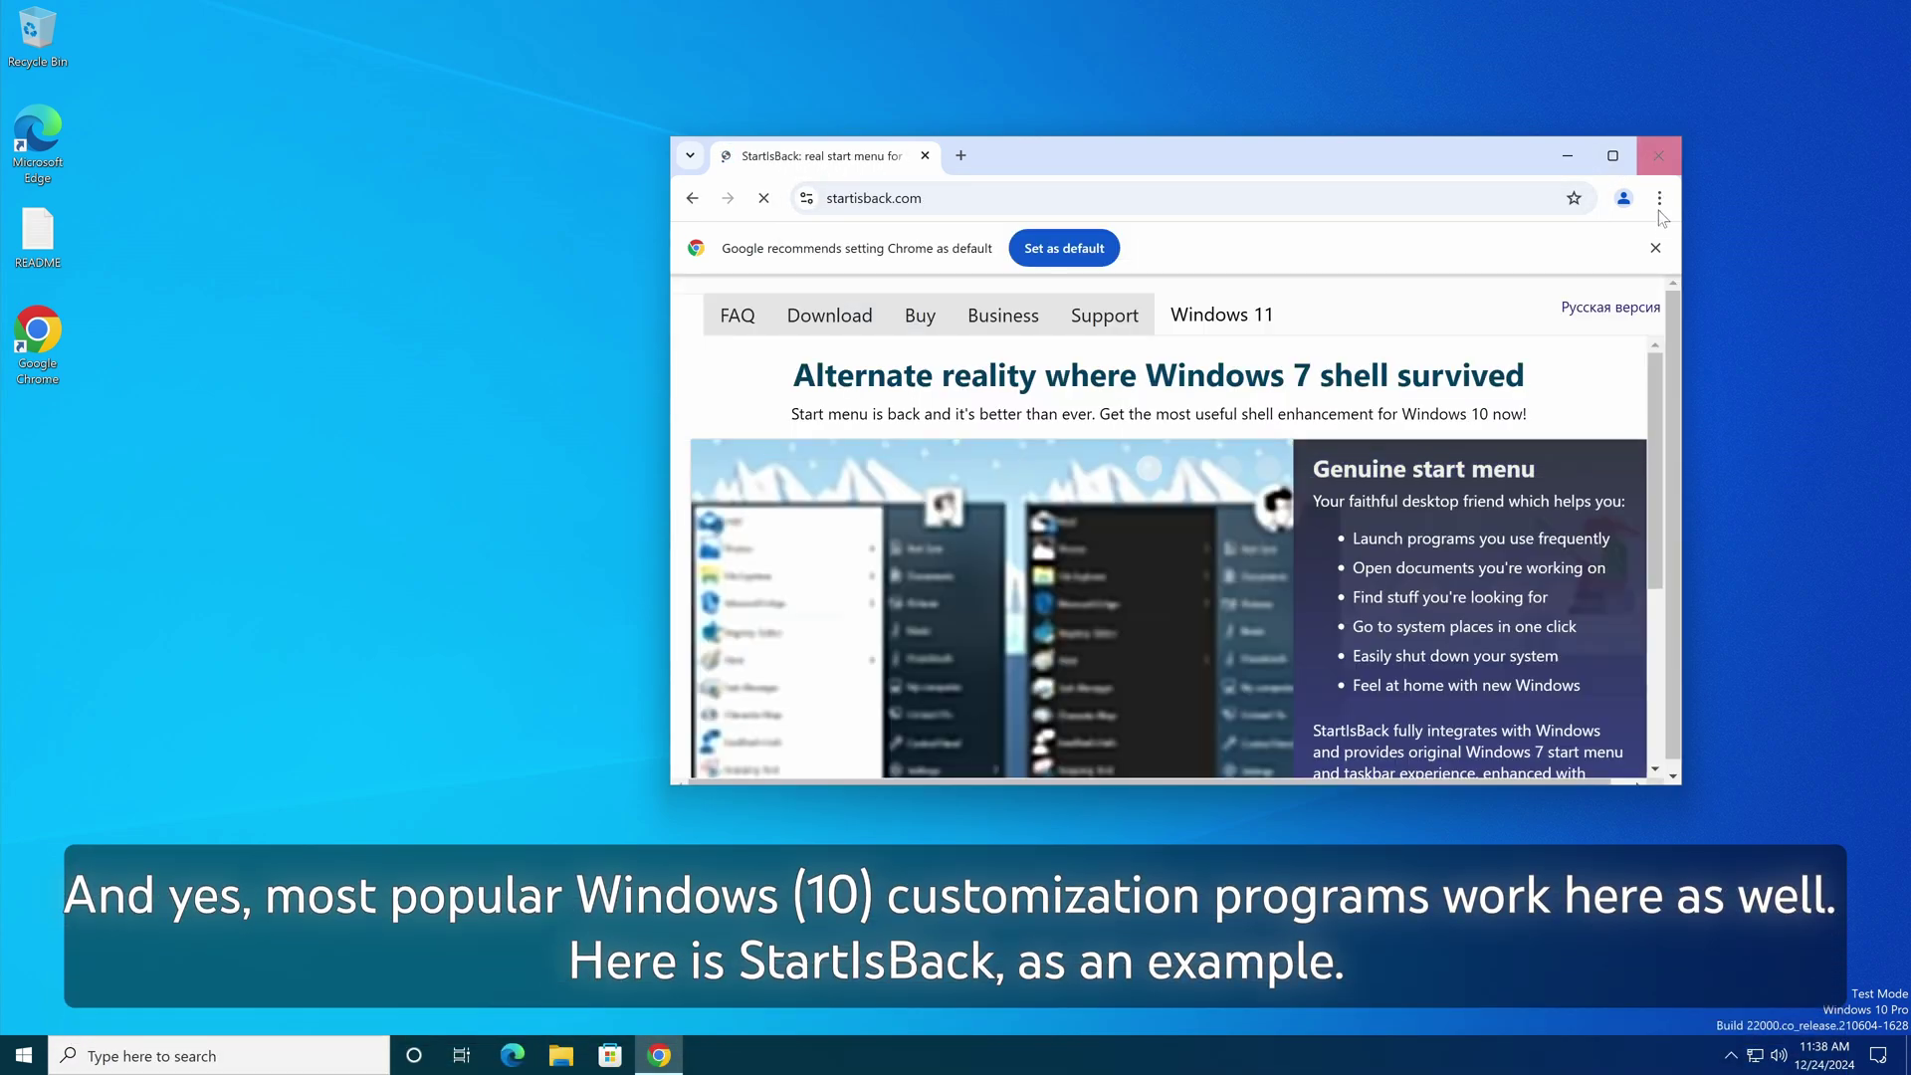
pyautogui.click(827, 277)
pyautogui.click(829, 380)
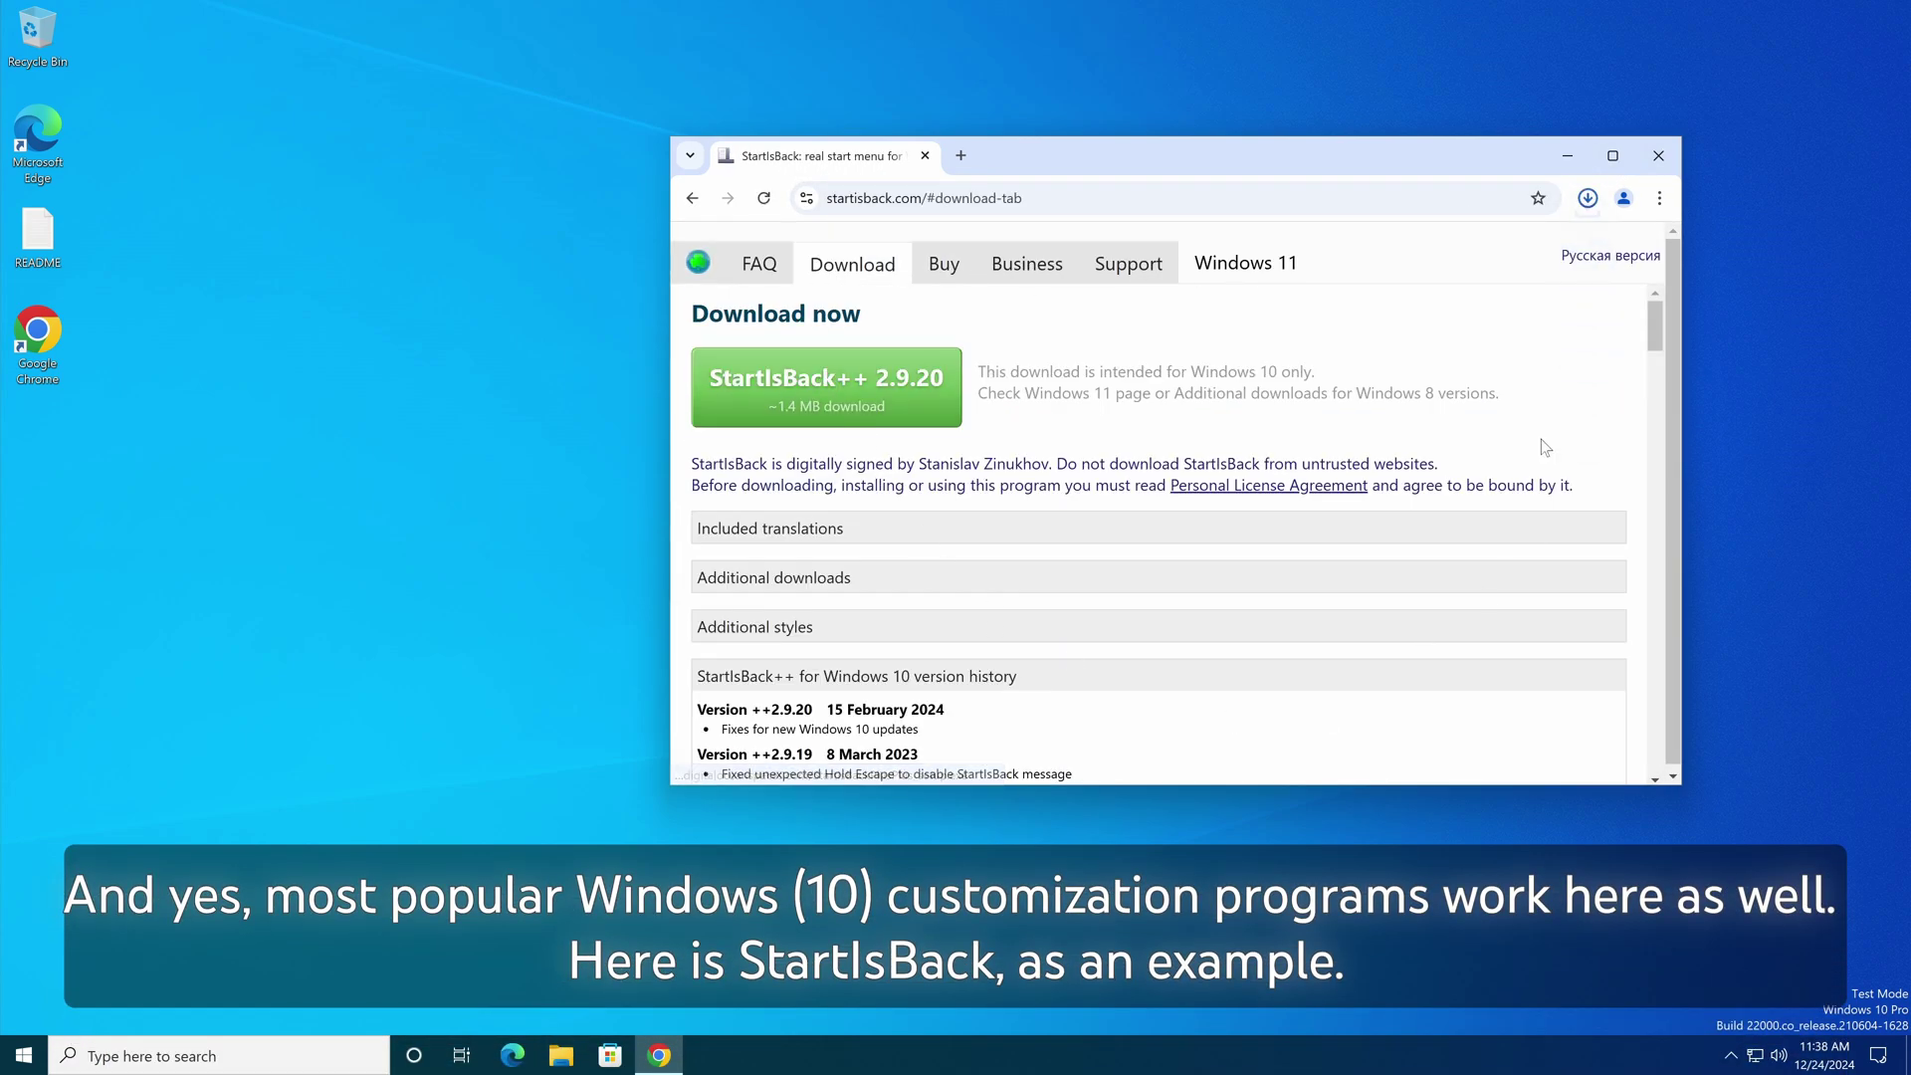
# Step: Run the downloaded setup.exe, allow it through UAC, and close Chrome
pyautogui.click(1588, 197)
pyautogui.click(1396, 284)
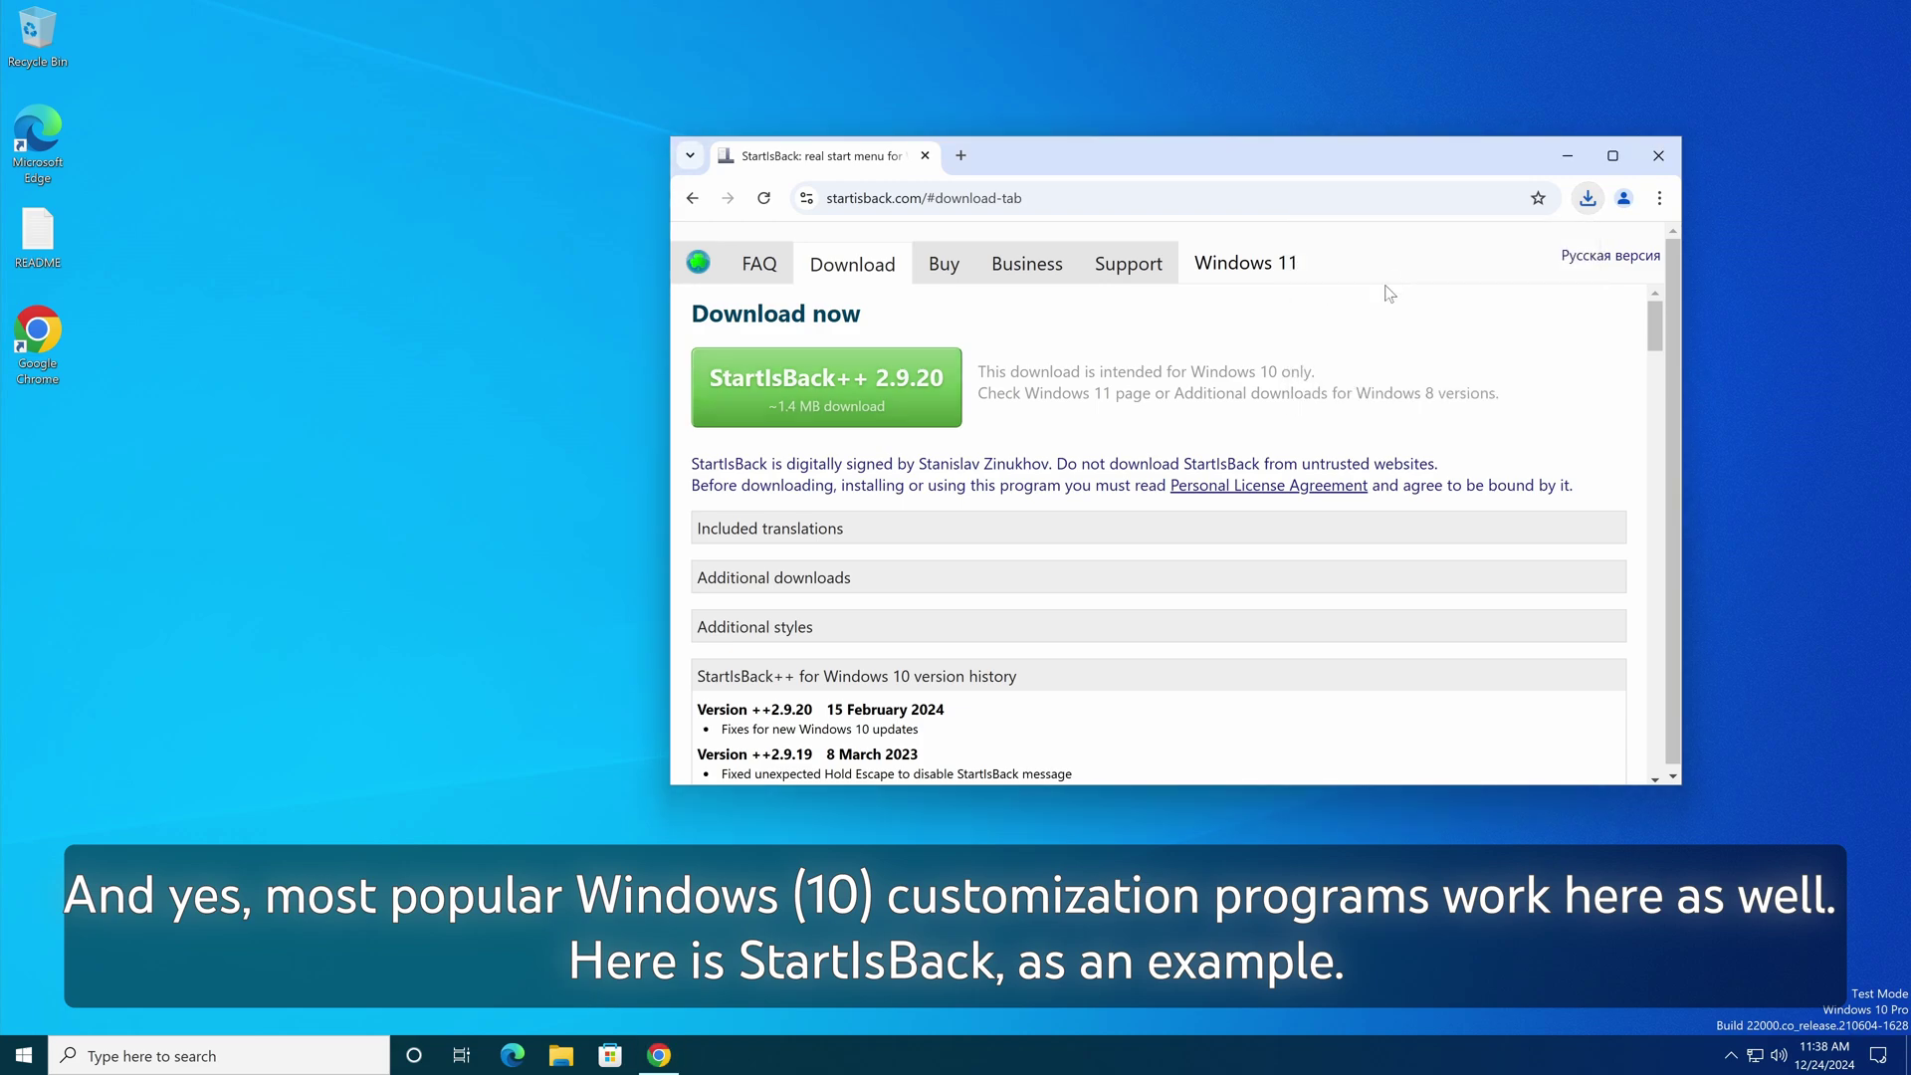
pyautogui.click(804, 528)
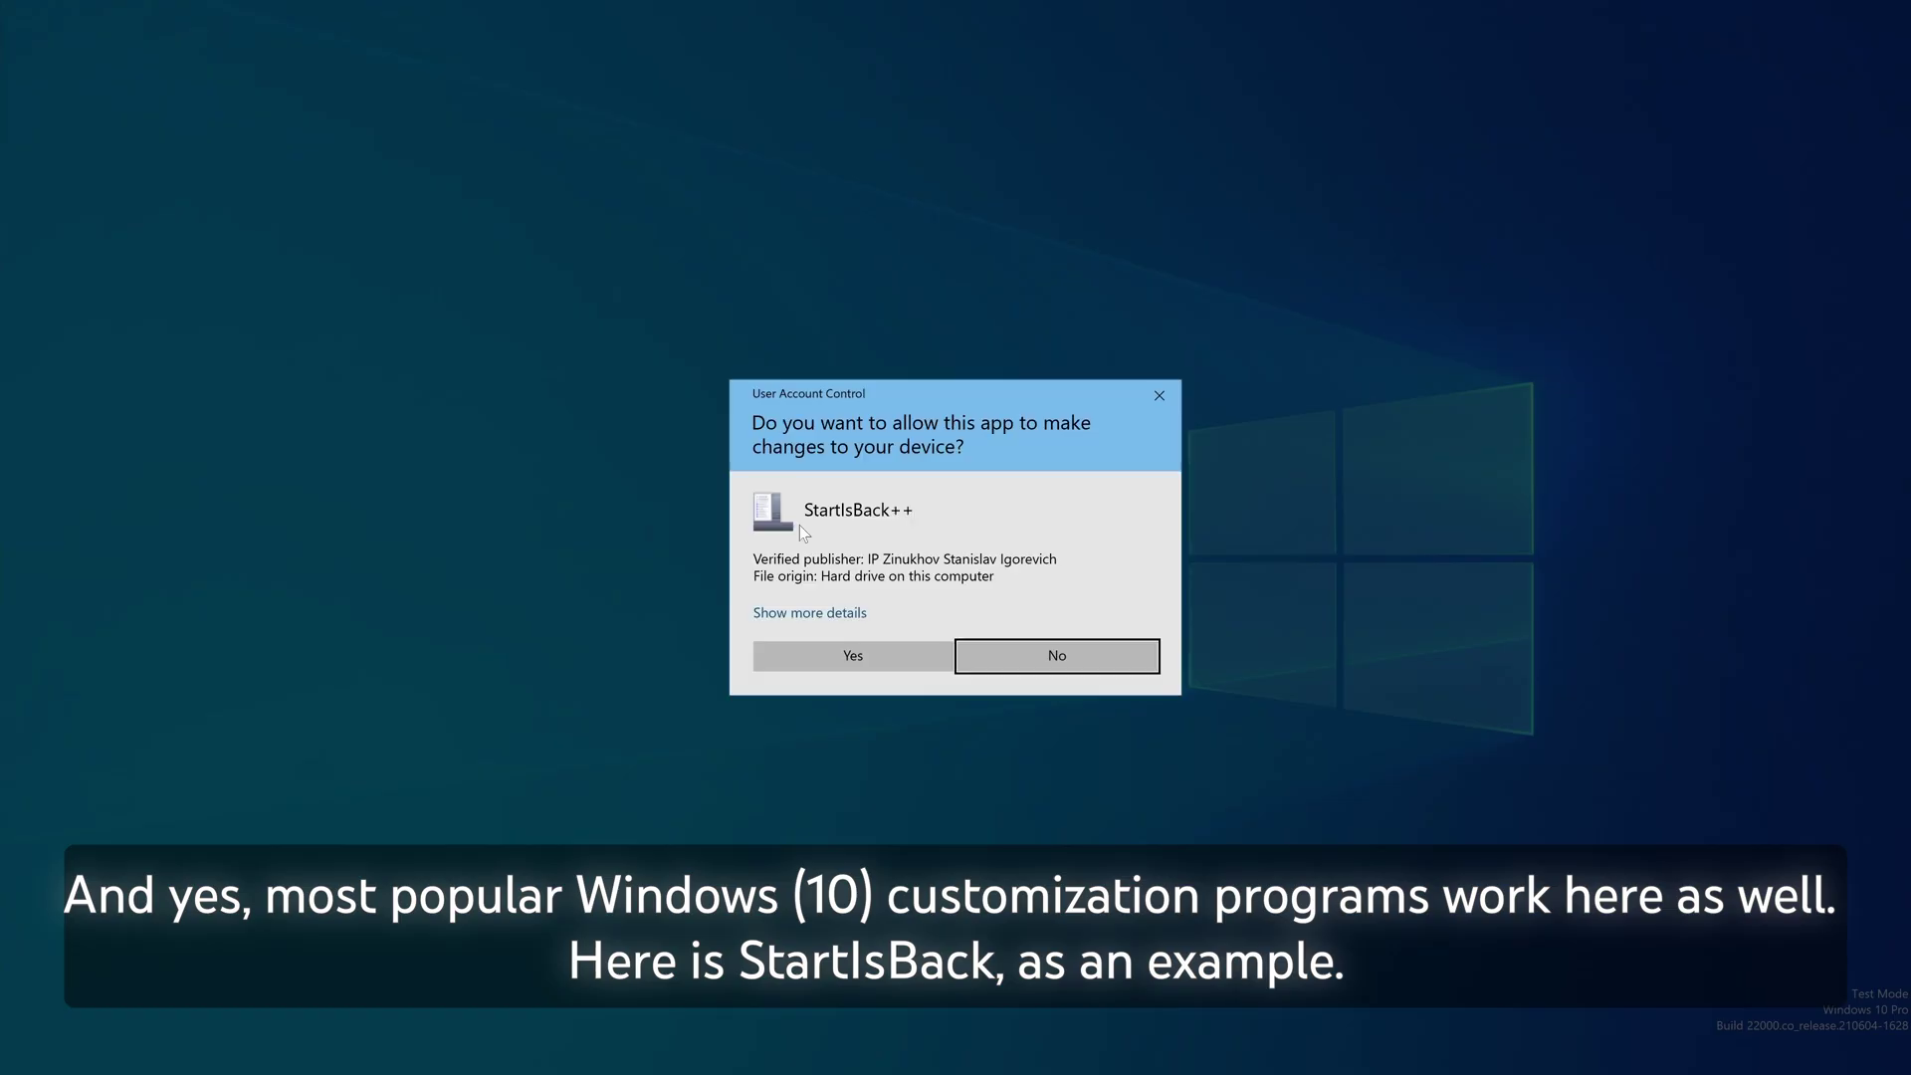
pyautogui.click(882, 648)
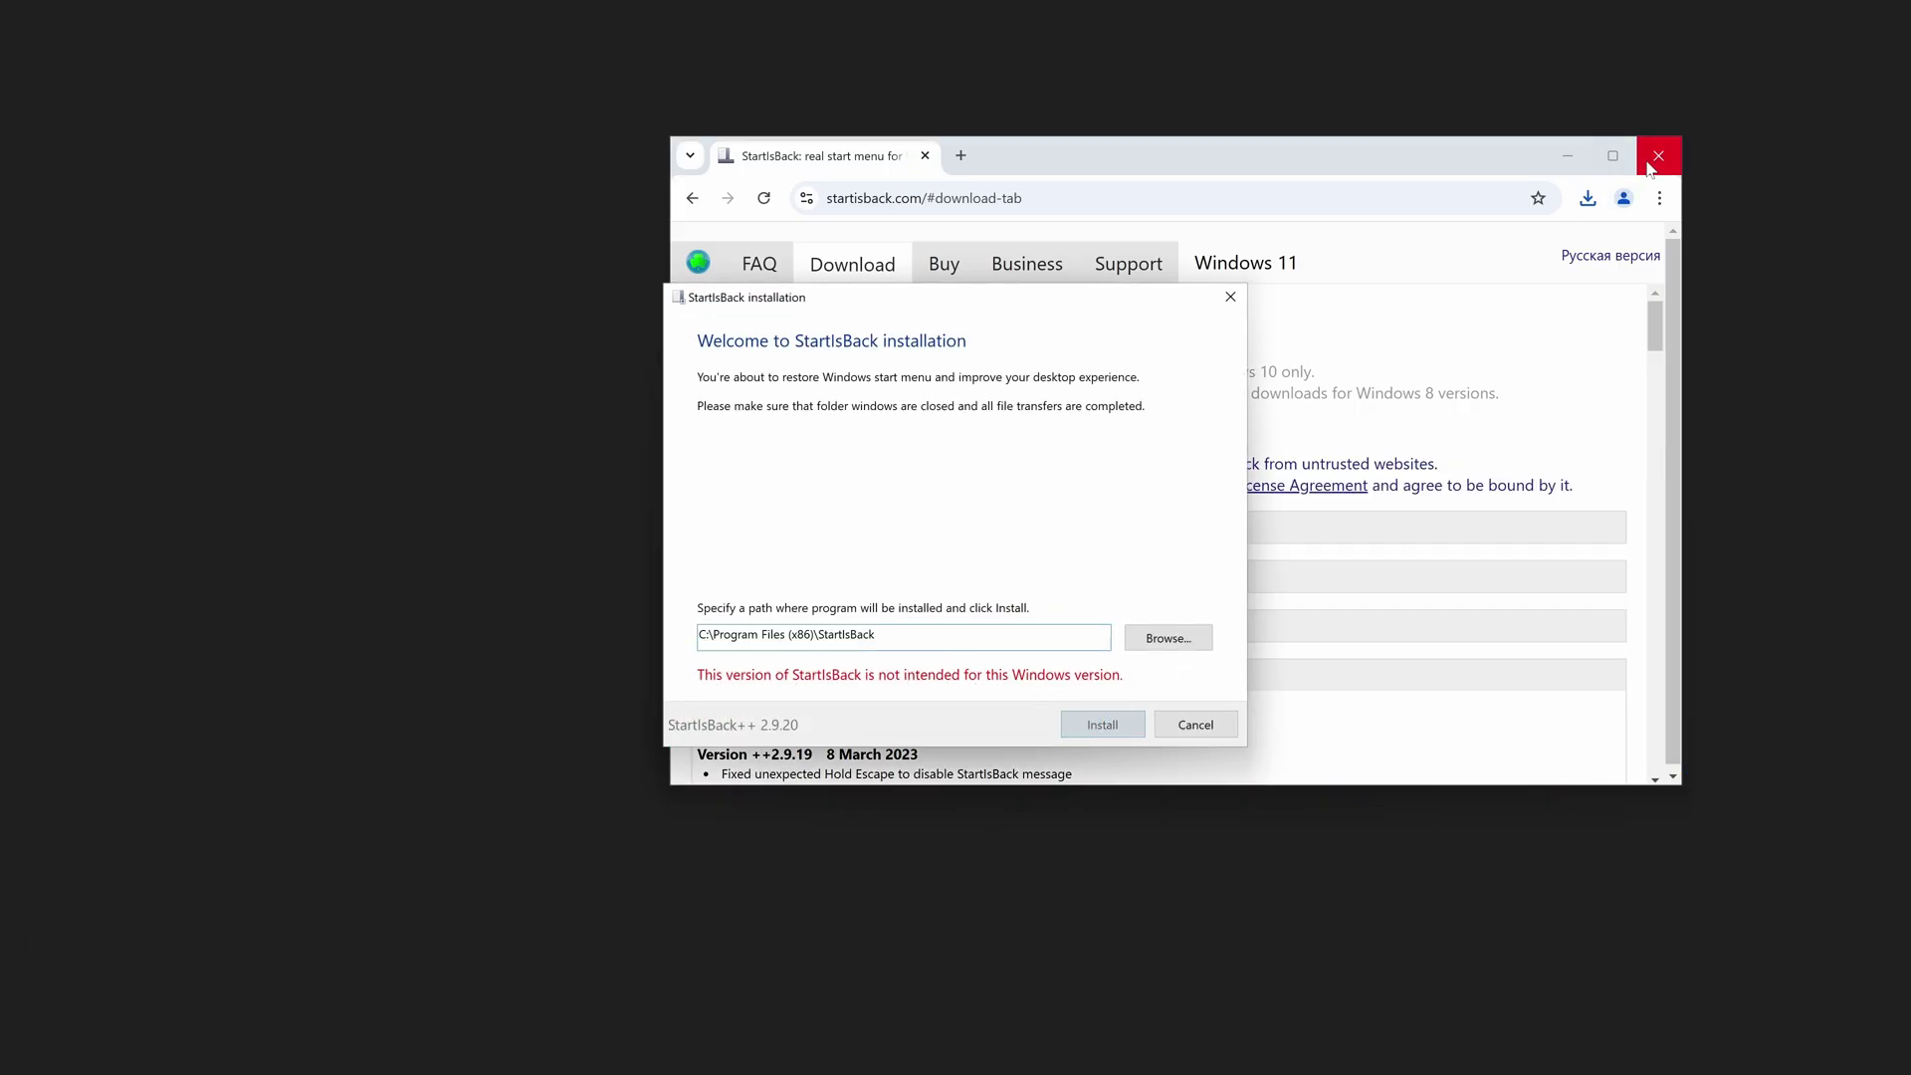
pyautogui.click(1648, 161)
pyautogui.click(1652, 160)
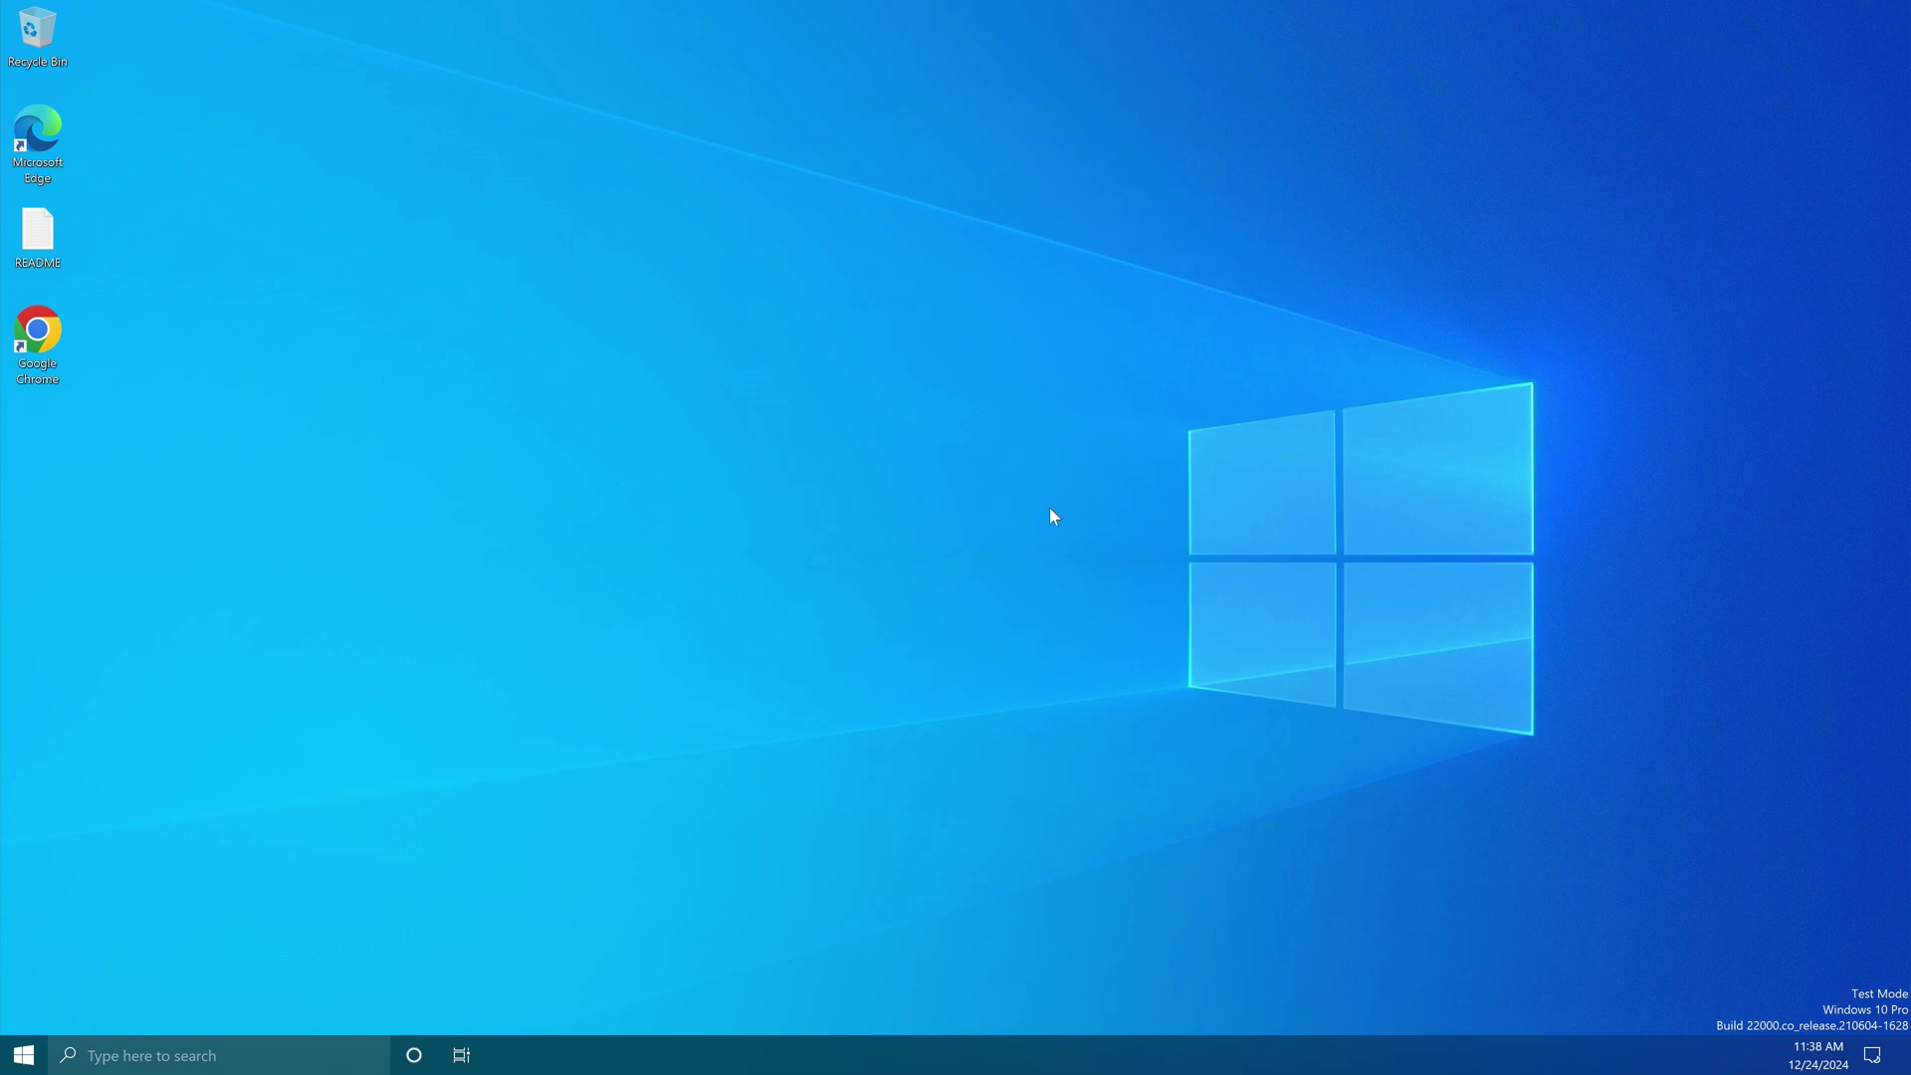
# Step: Apply the Plain10 Start menu with Plain8 taskbar style and preview the All Programs list
pyautogui.click(823, 593)
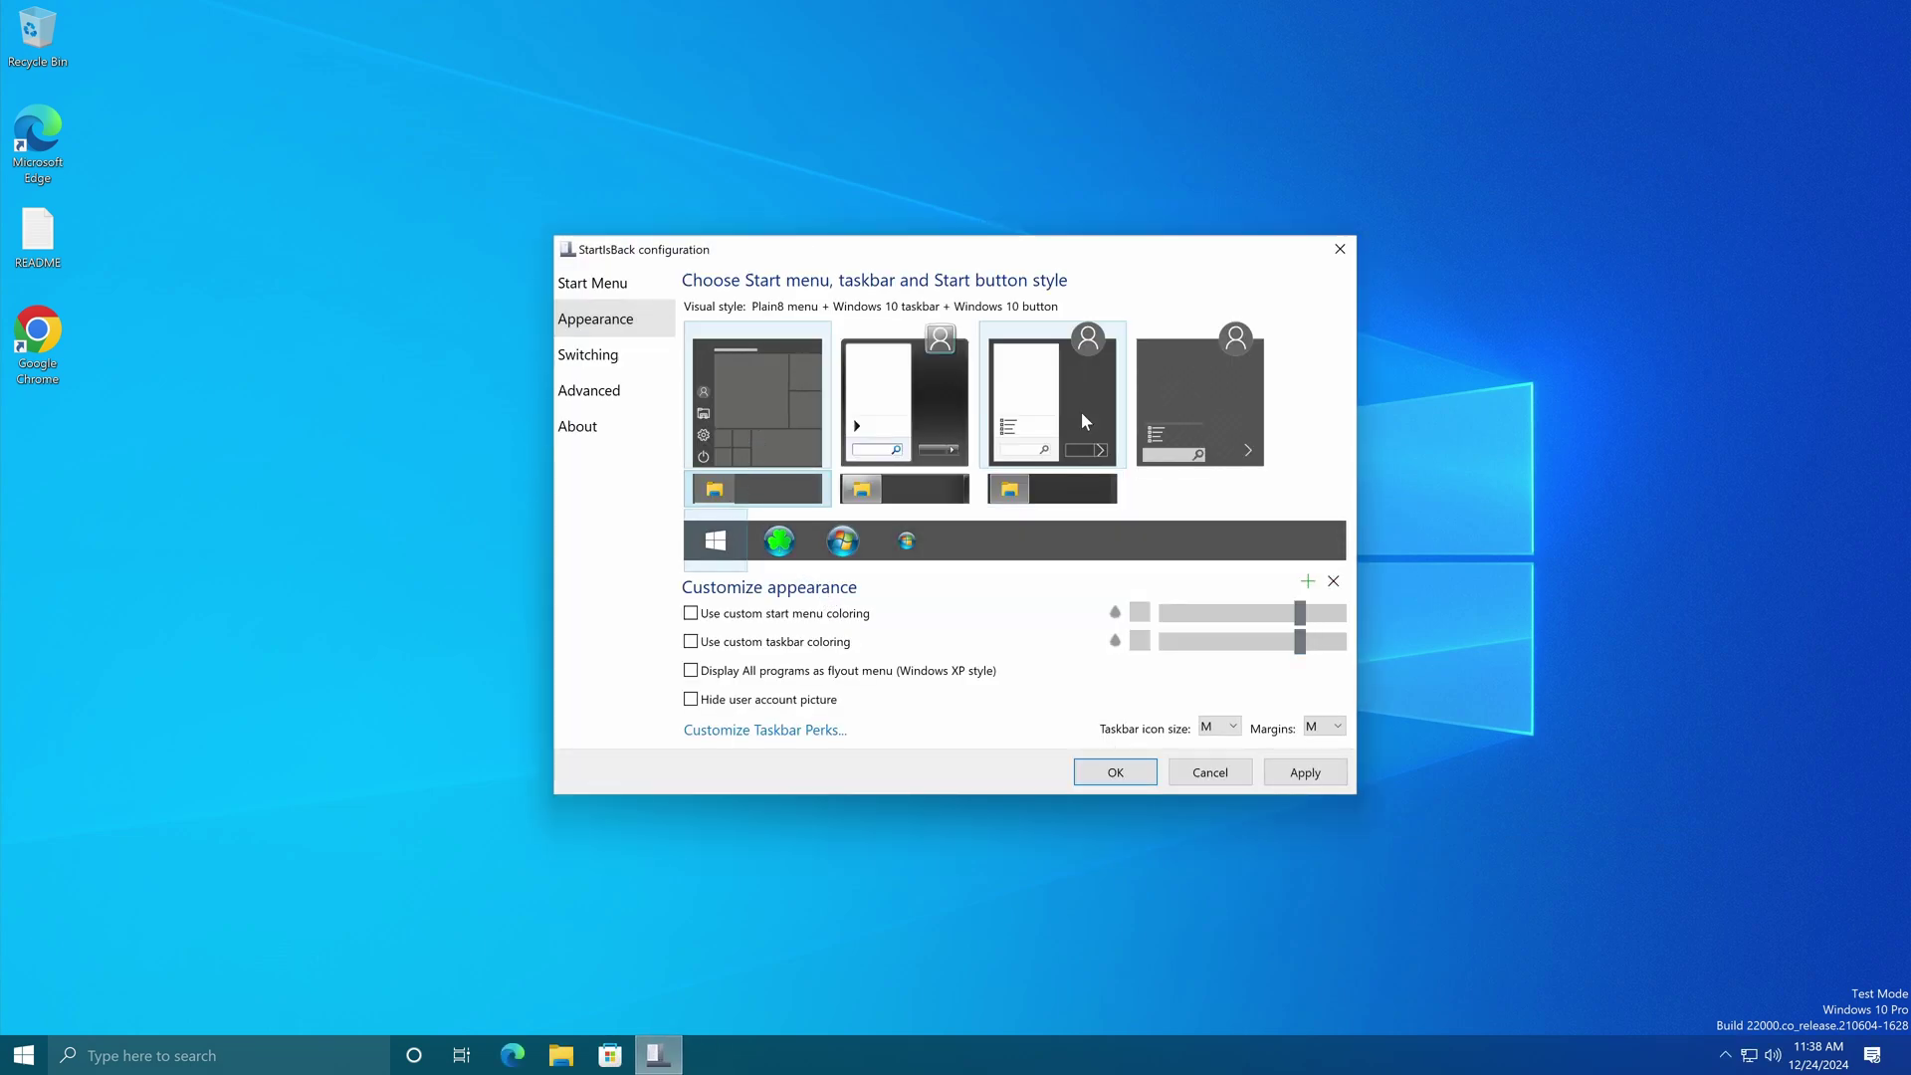
pyautogui.click(1228, 408)
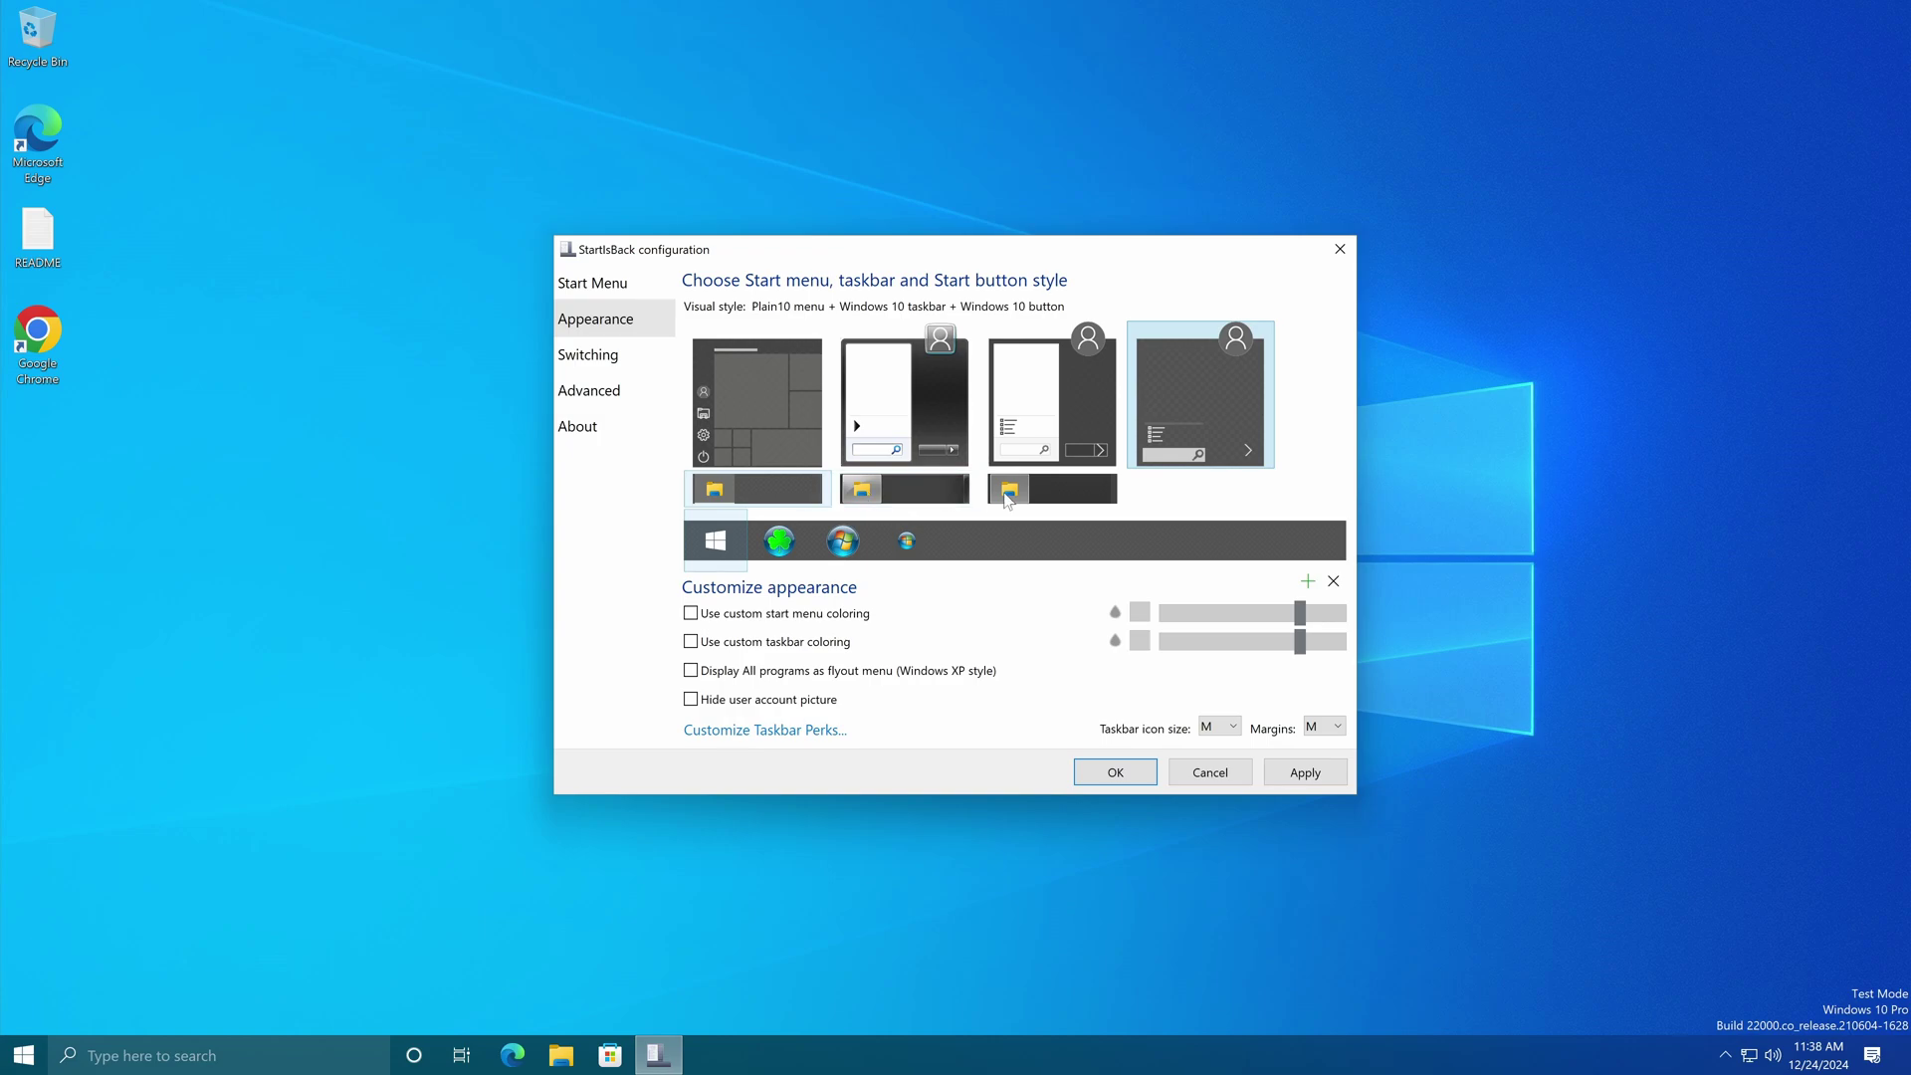
pyautogui.click(1008, 500)
pyautogui.click(1292, 775)
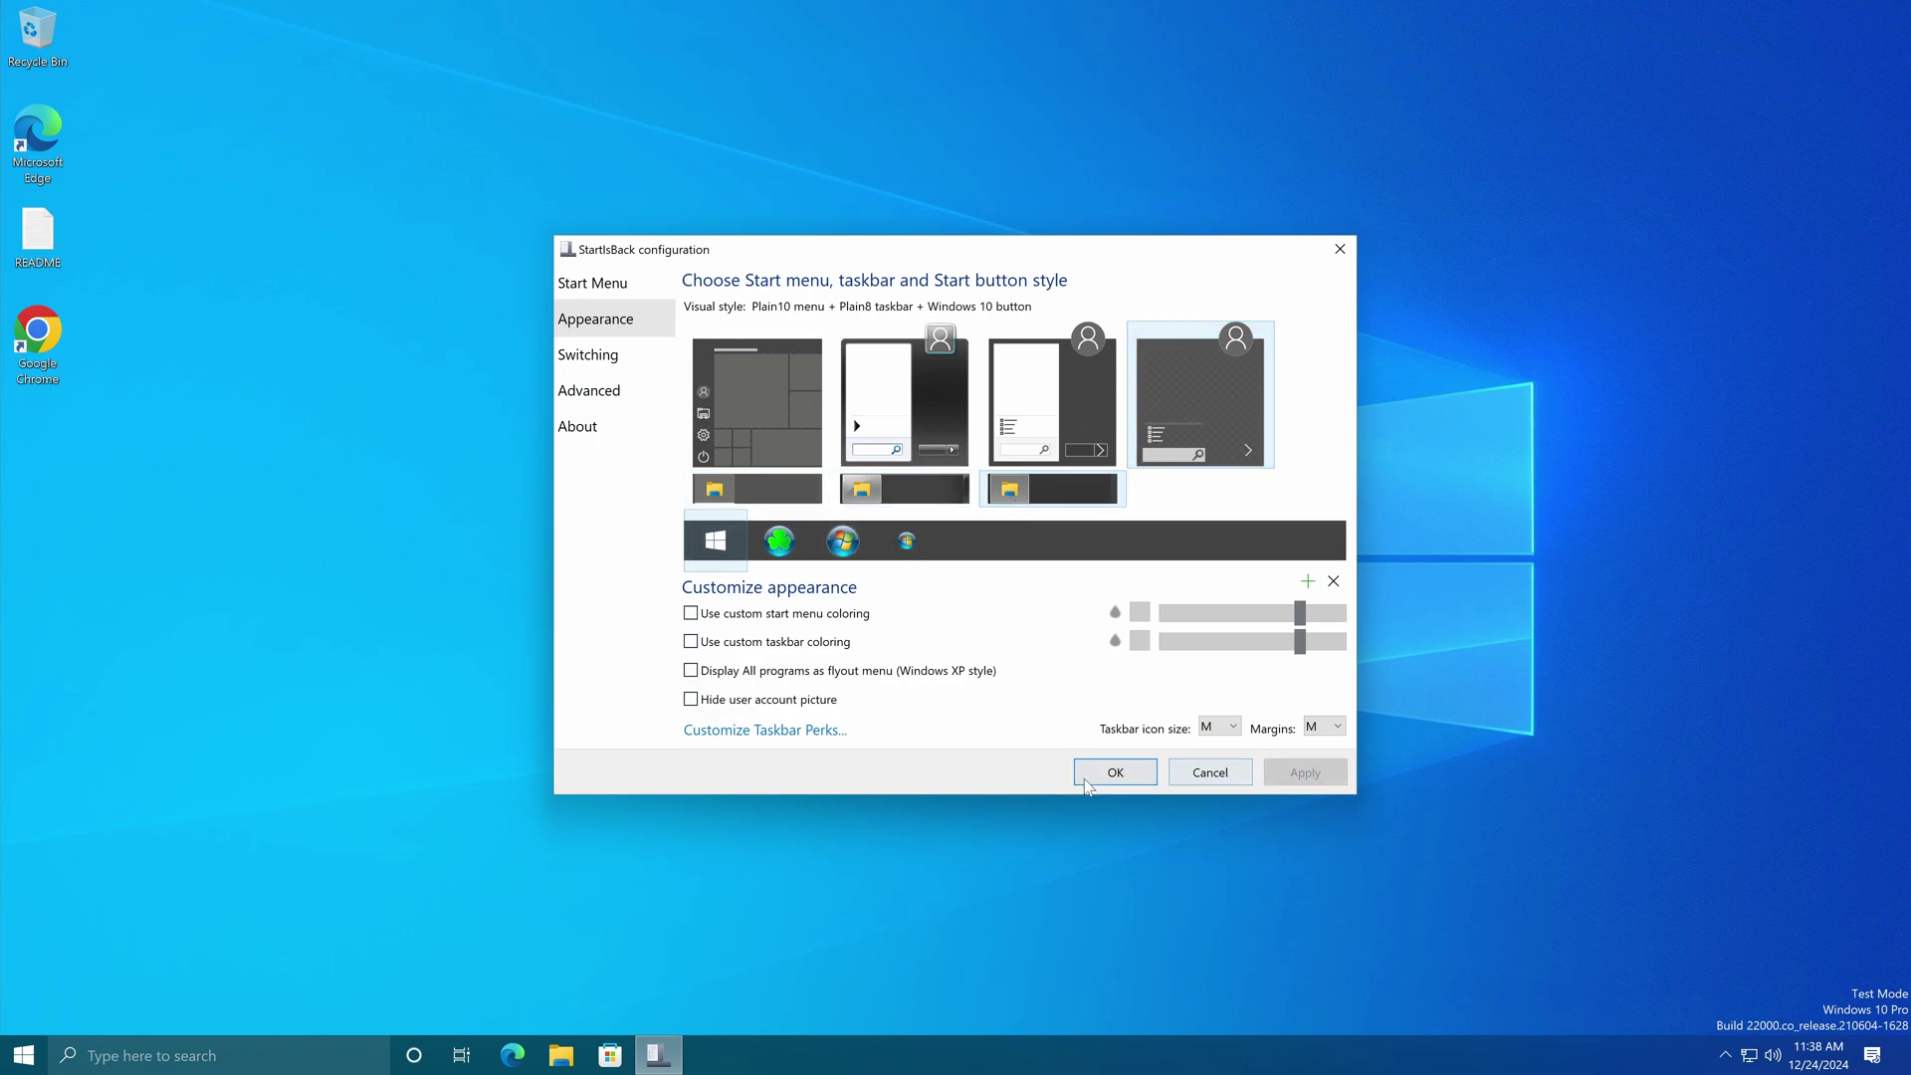
pyautogui.click(41, 1053)
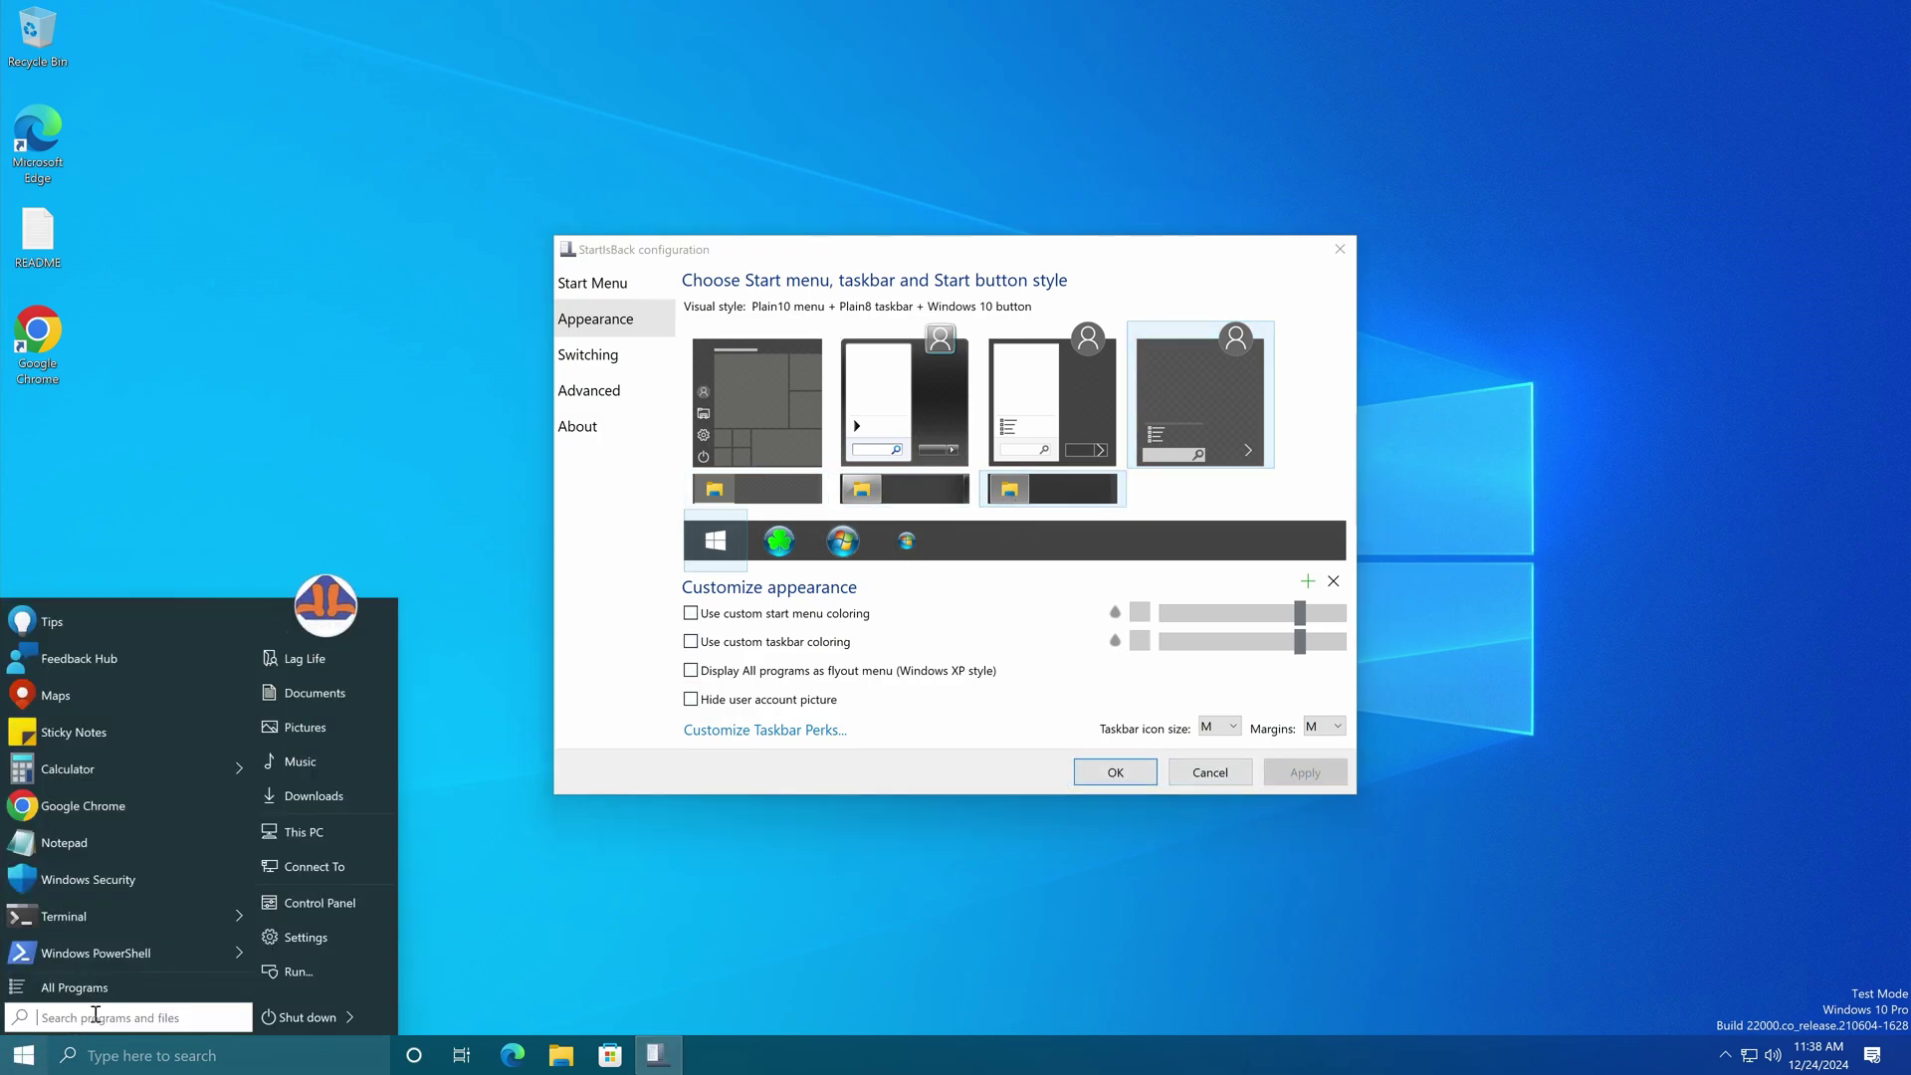
pyautogui.click(89, 997)
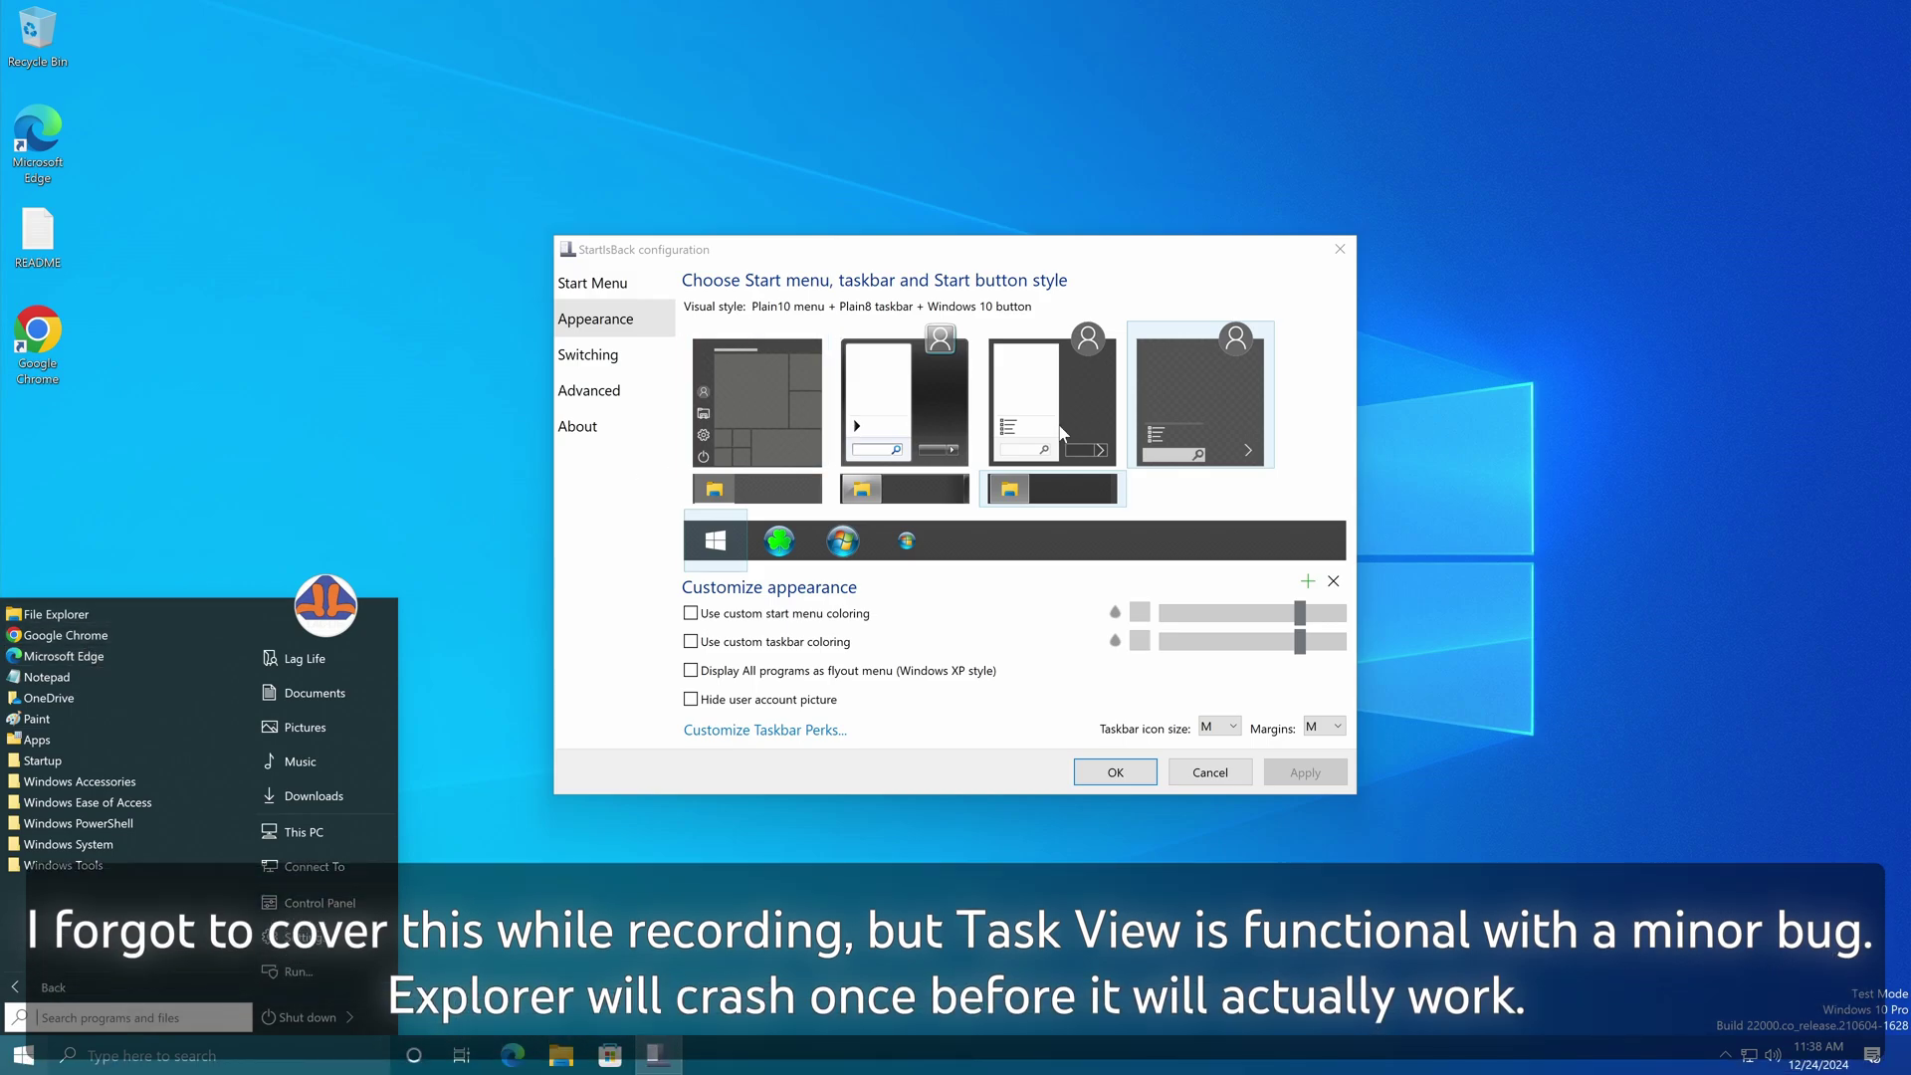
pyautogui.click(1052, 398)
# Step: Switch to Plain8 Start style with the third taskbar button, apply, and launch Terminal from All Programs
pyautogui.click(1052, 398)
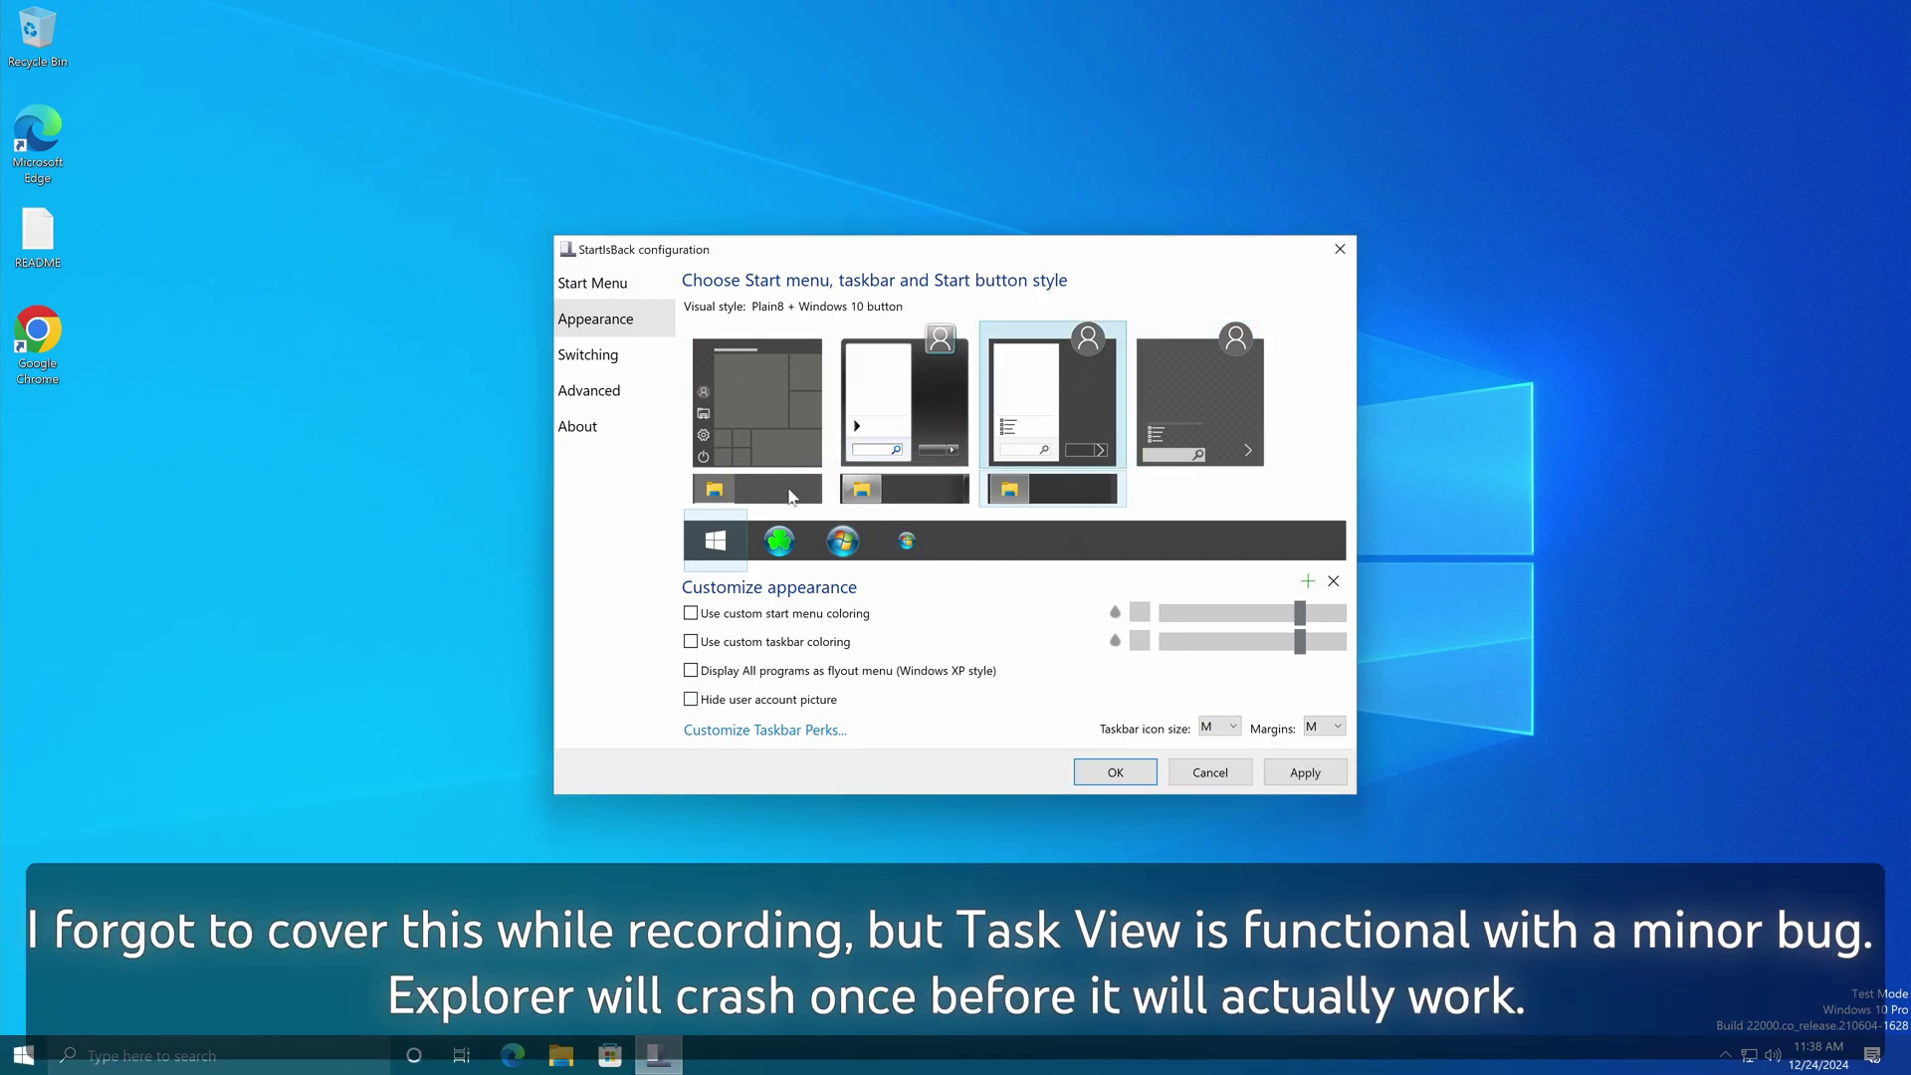
pyautogui.click(1009, 488)
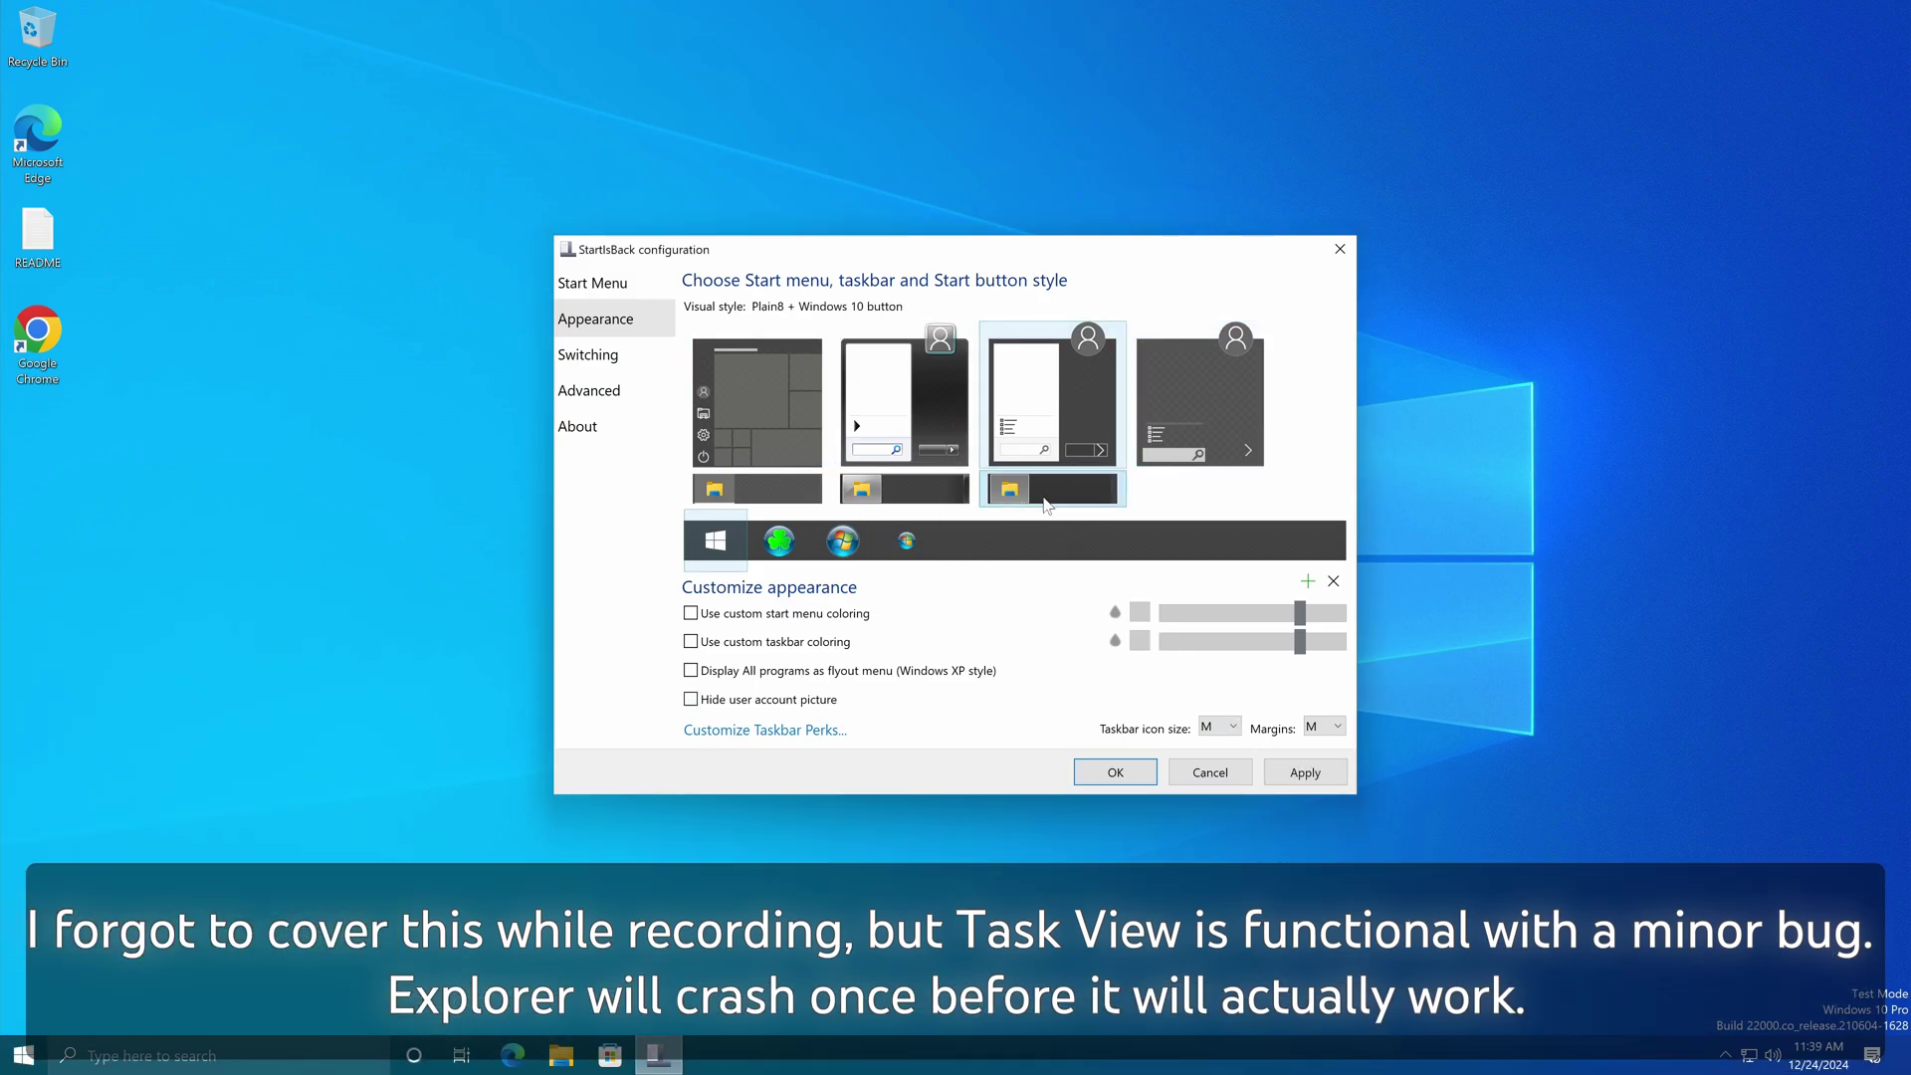
pyautogui.click(1295, 774)
pyautogui.click(24, 1056)
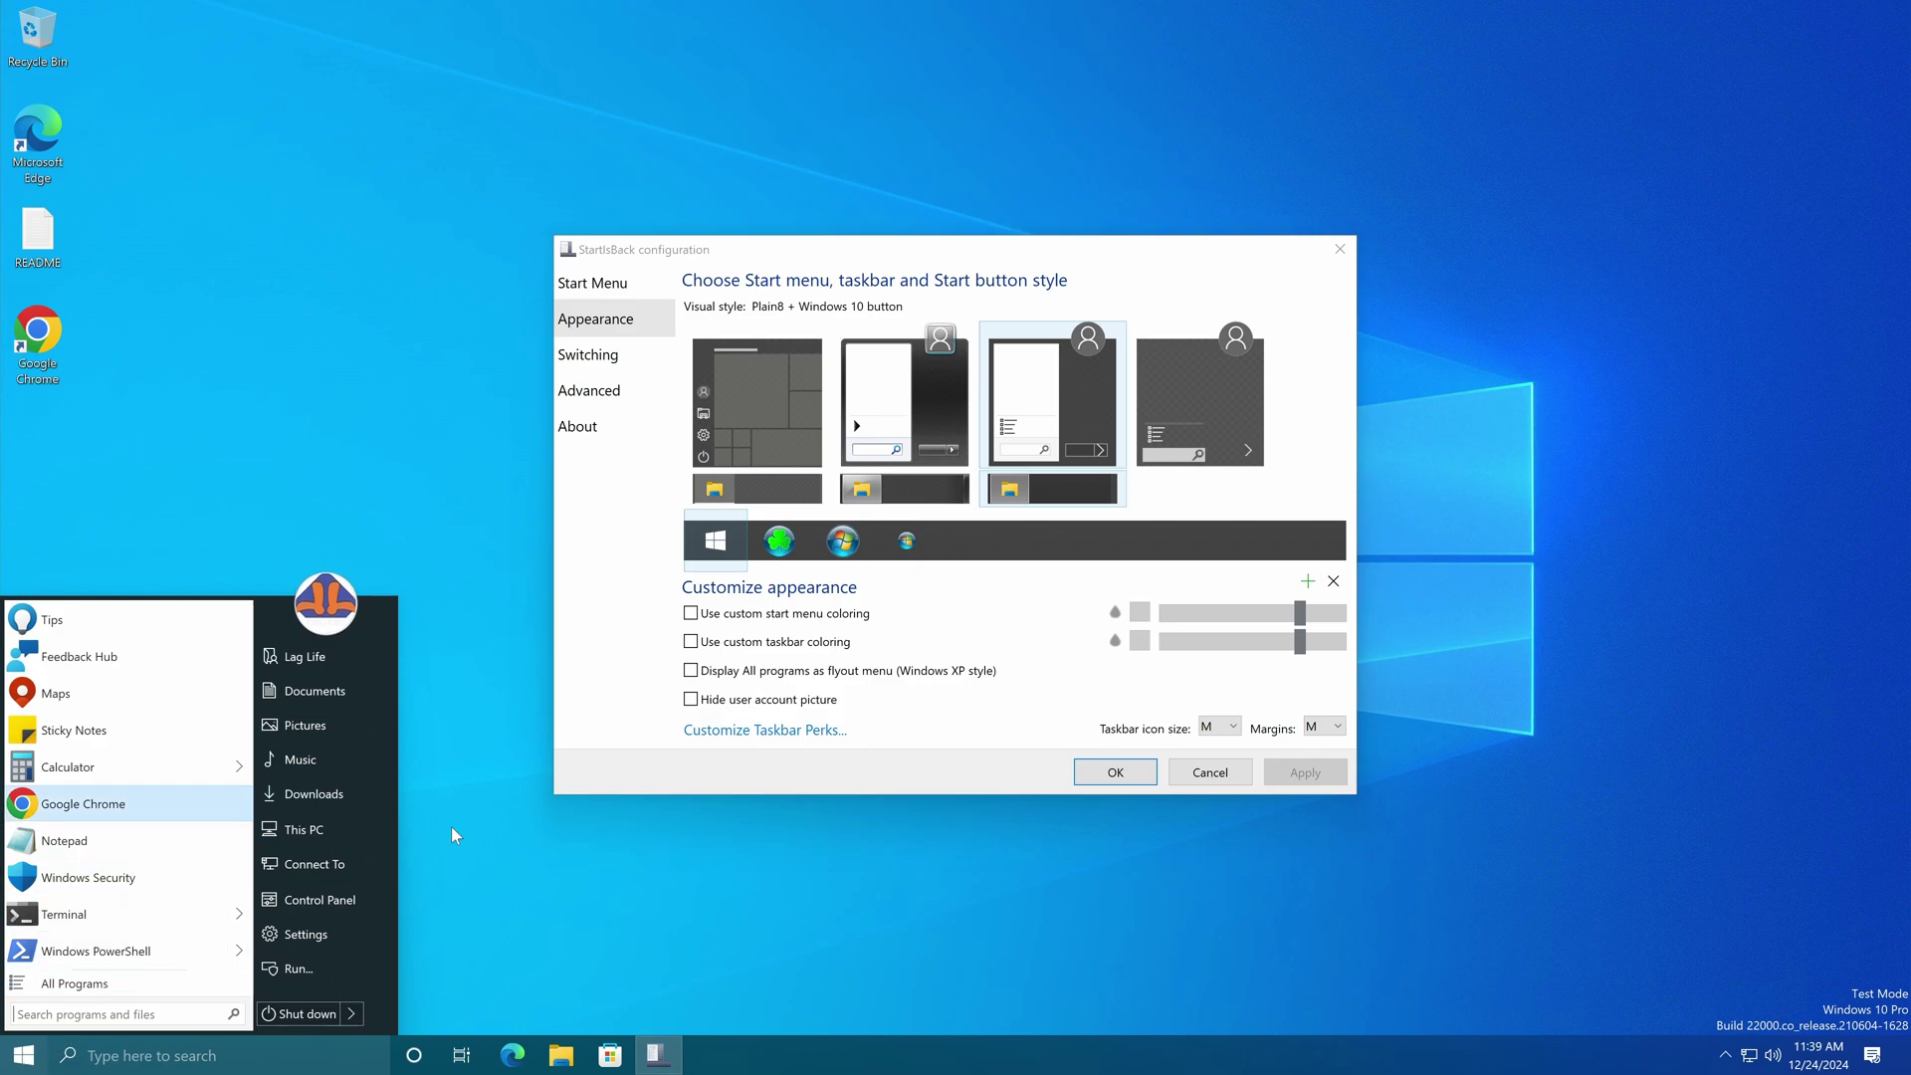
pyautogui.click(146, 980)
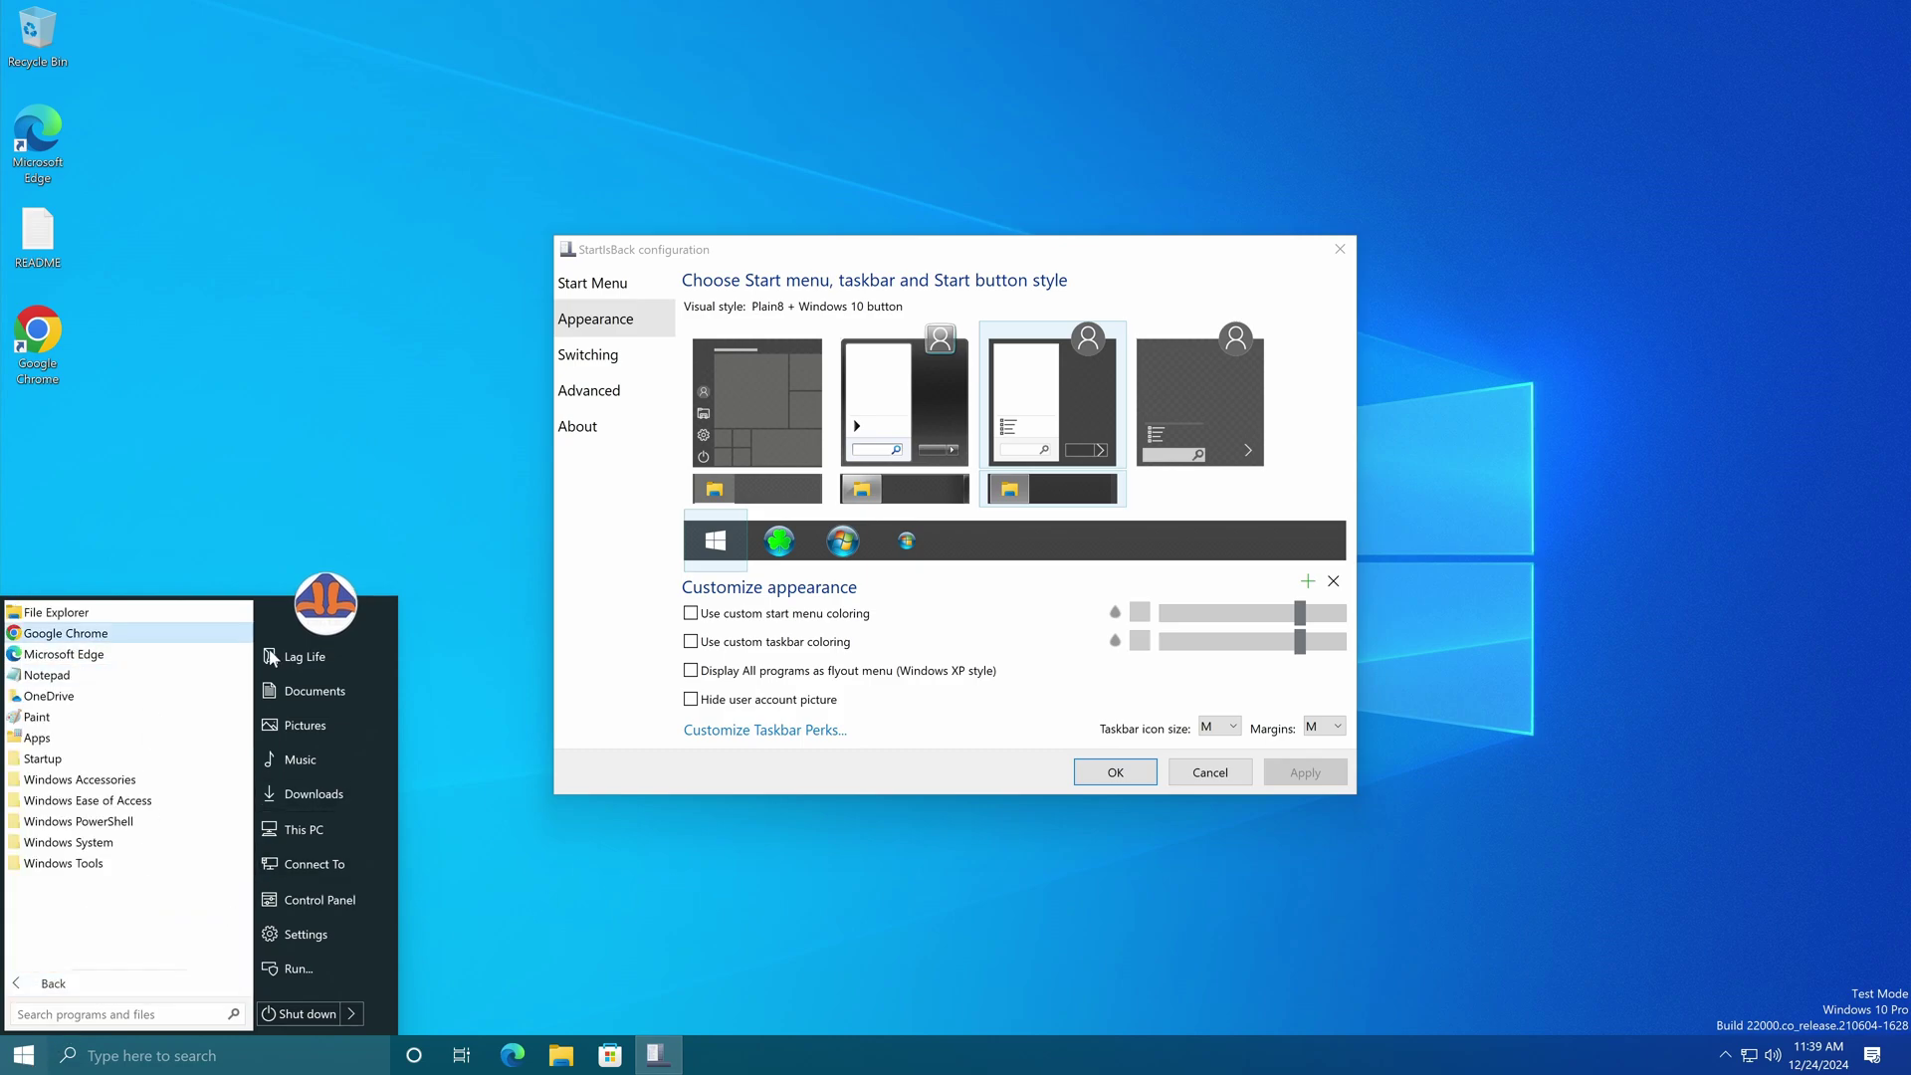
pyautogui.click(144, 758)
pyautogui.scroll(-10, 100, 766)
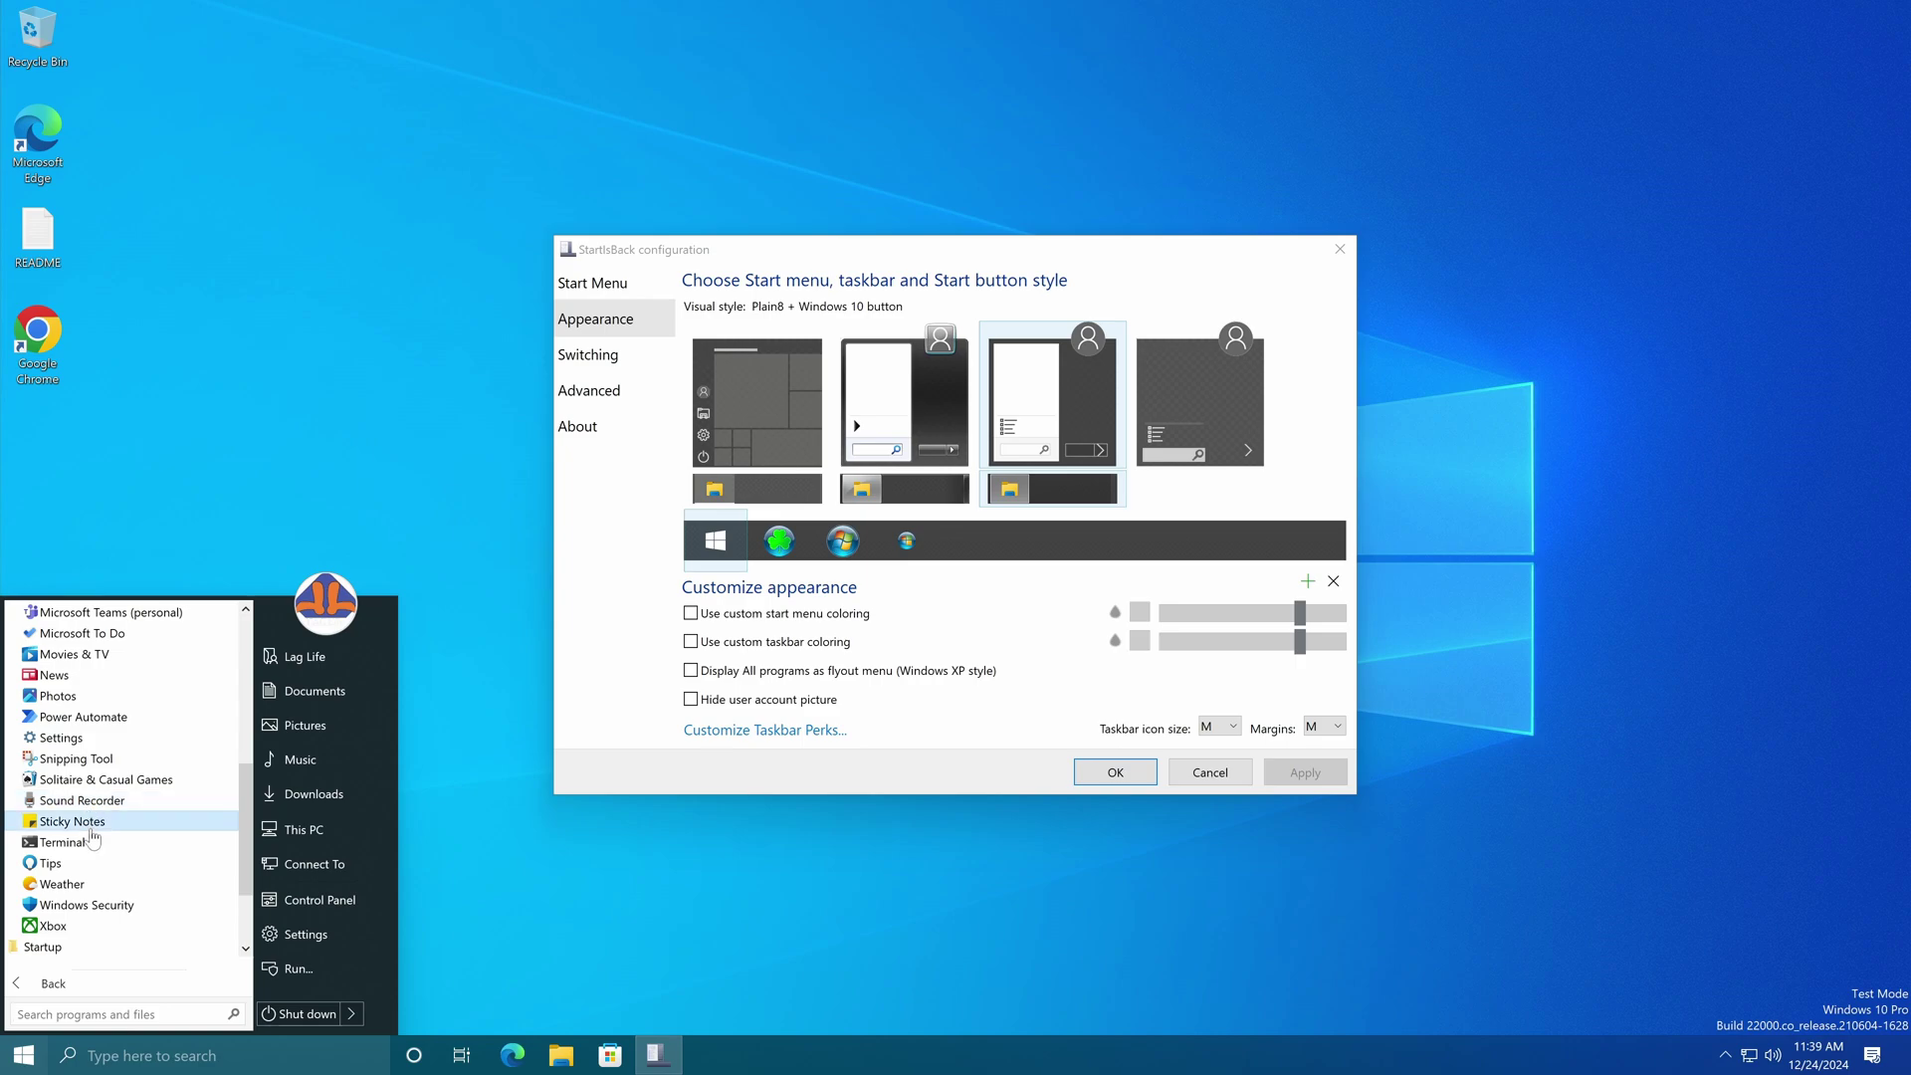
pyautogui.click(93, 855)
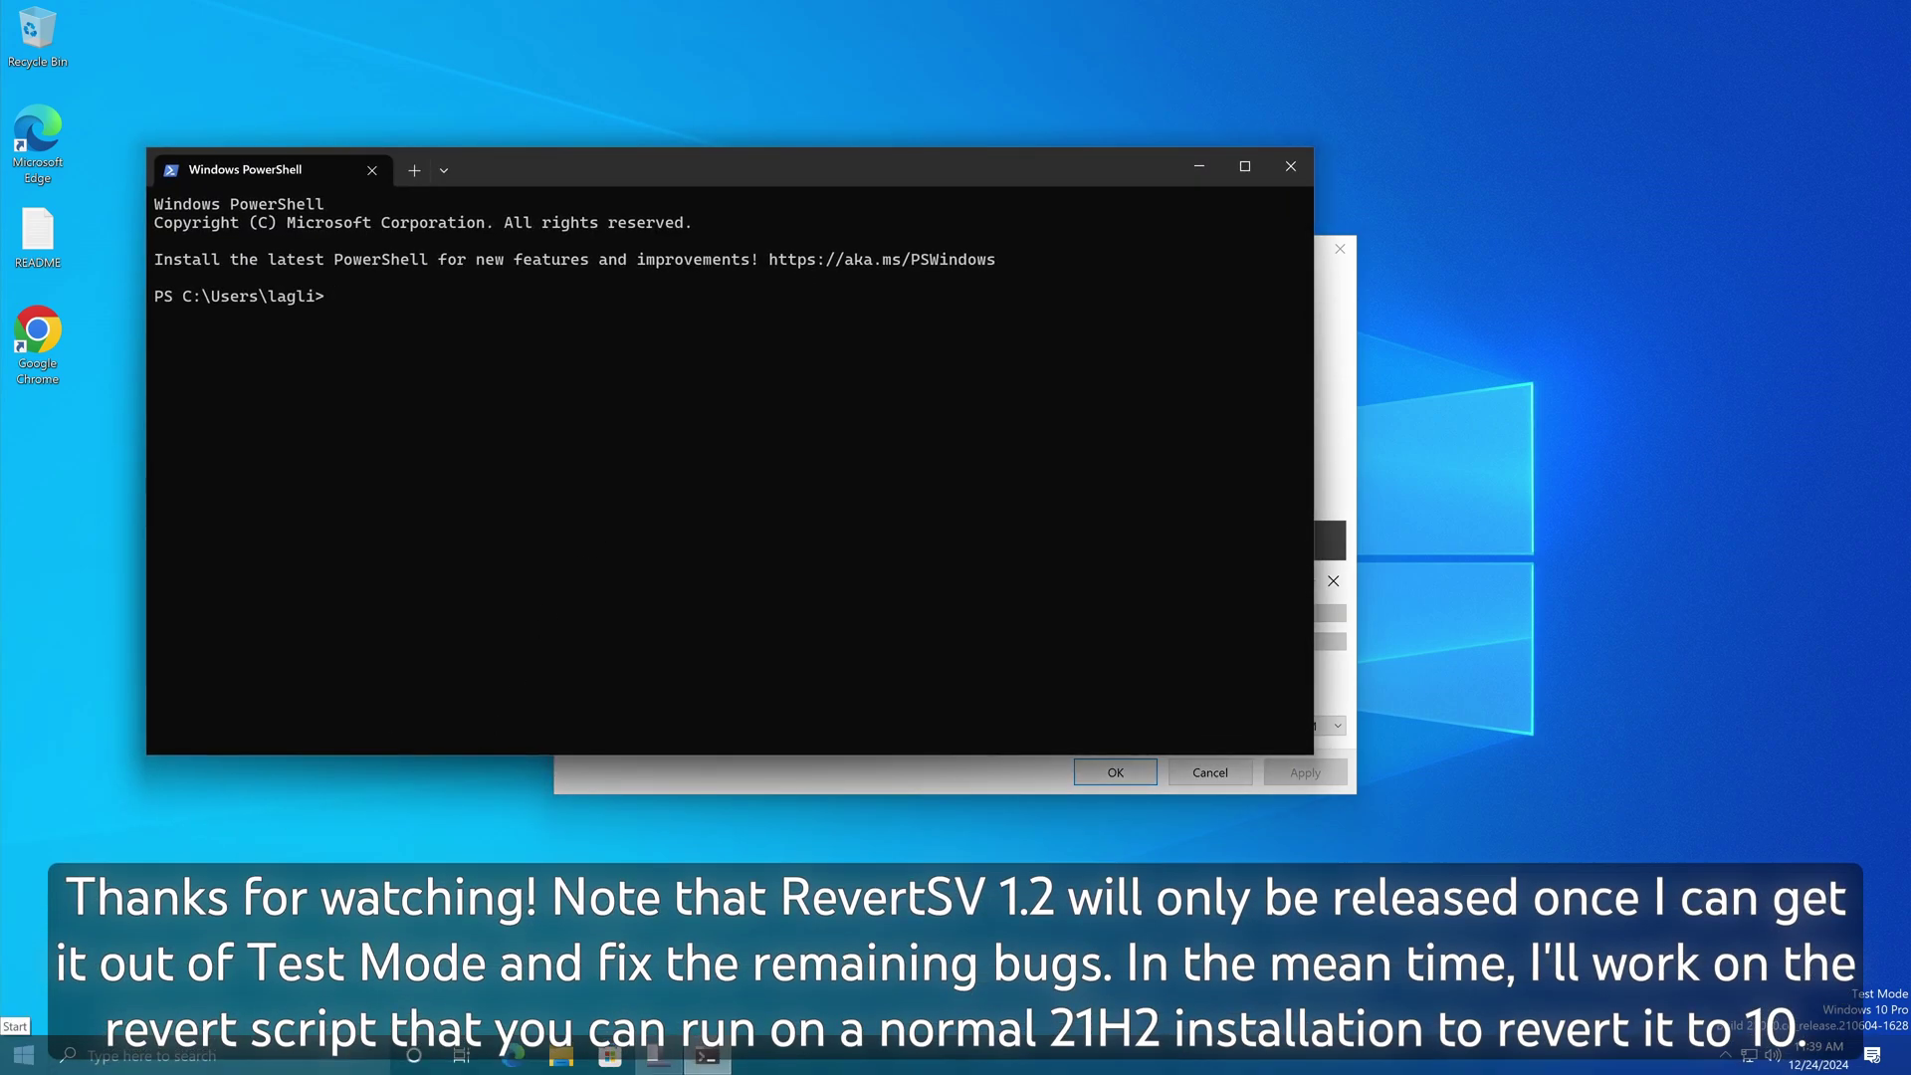